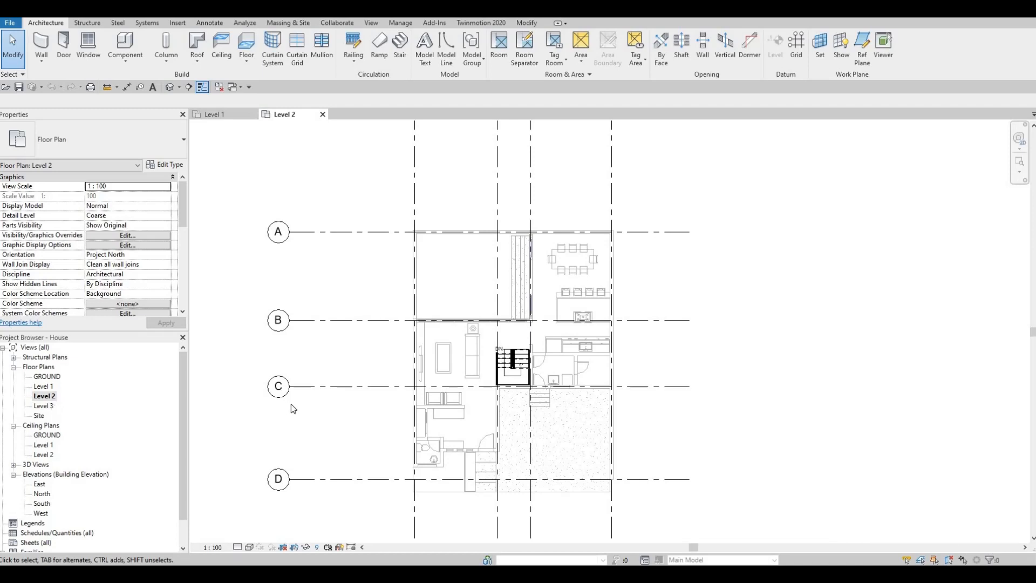
# Start an EXTERIOR WALL 1 wall on Level 2 reaching up to Level 3, located by its centerline.
pyautogui.scroll(-1, 292, 432)
pyautogui.moveTo(293, 433); pyautogui.dragTo(386, 414, button='middle')
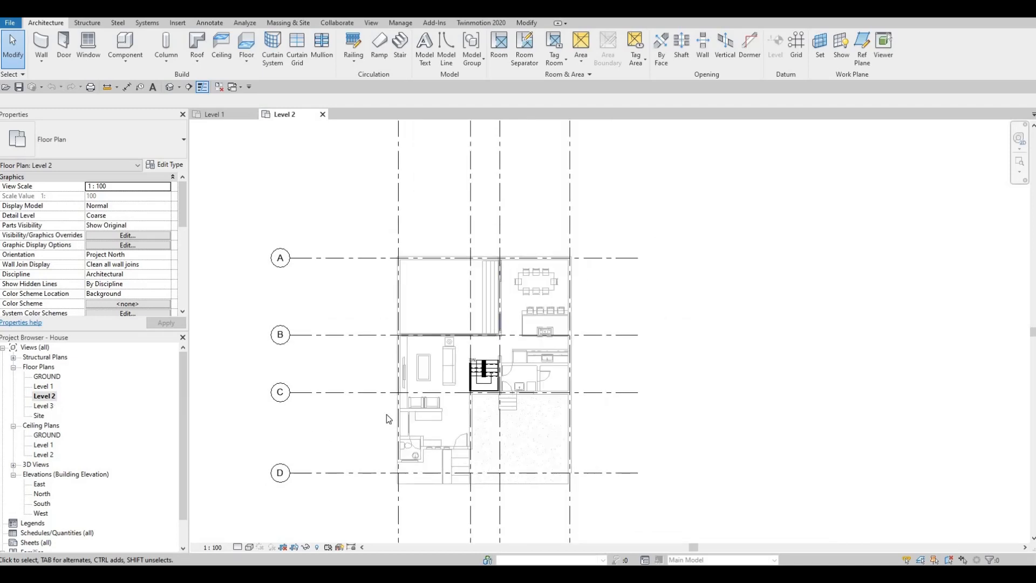
pyautogui.scroll(-1, 382, 416)
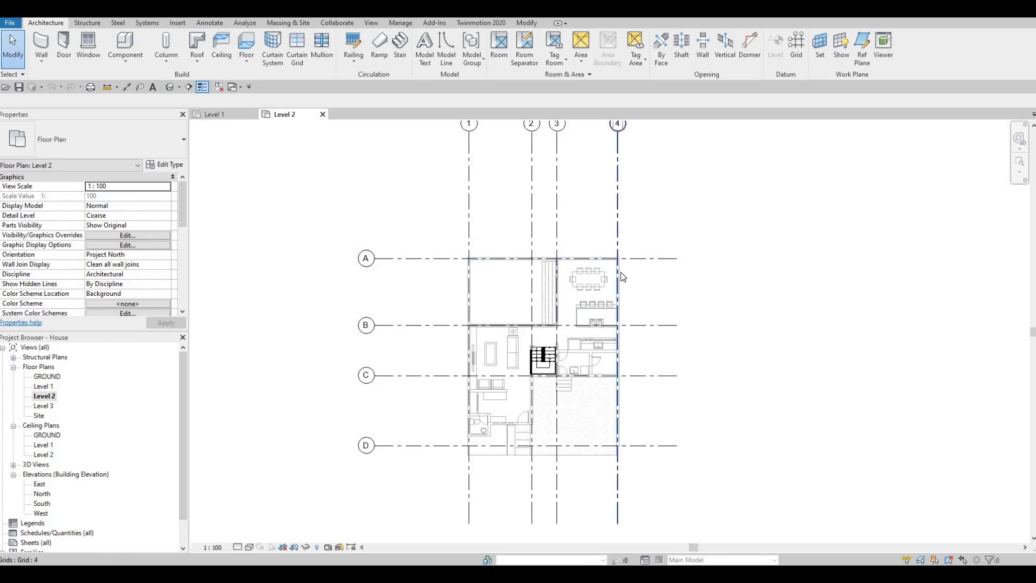
pyautogui.scroll(2, 620, 267)
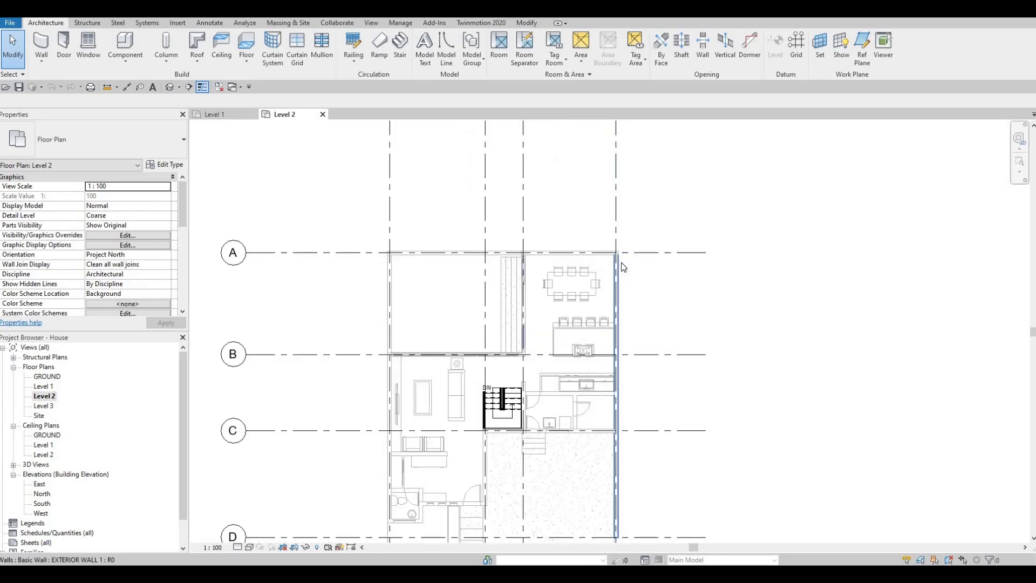
pyautogui.click(621, 262)
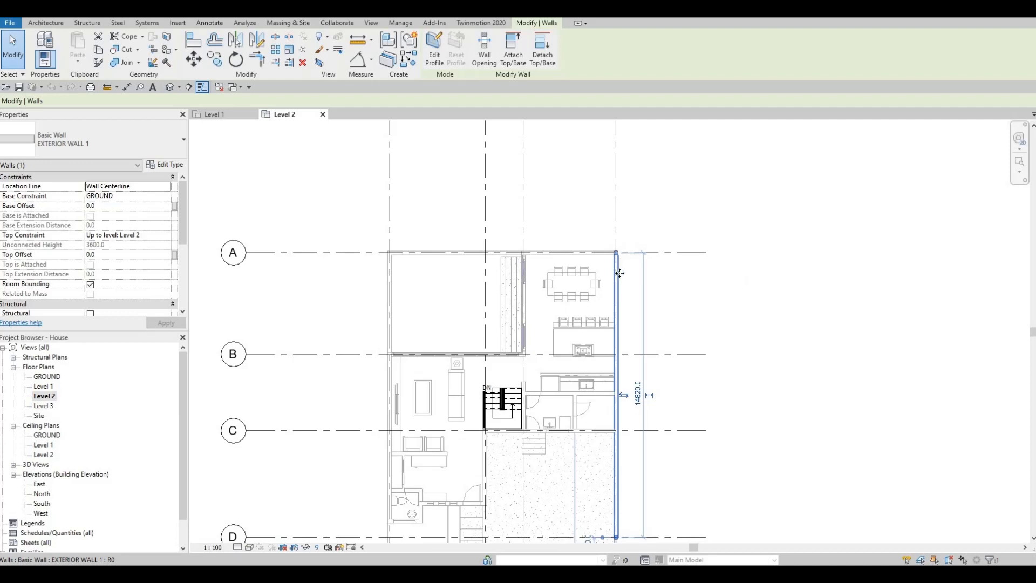
pyautogui.press('w')
pyautogui.press('a')
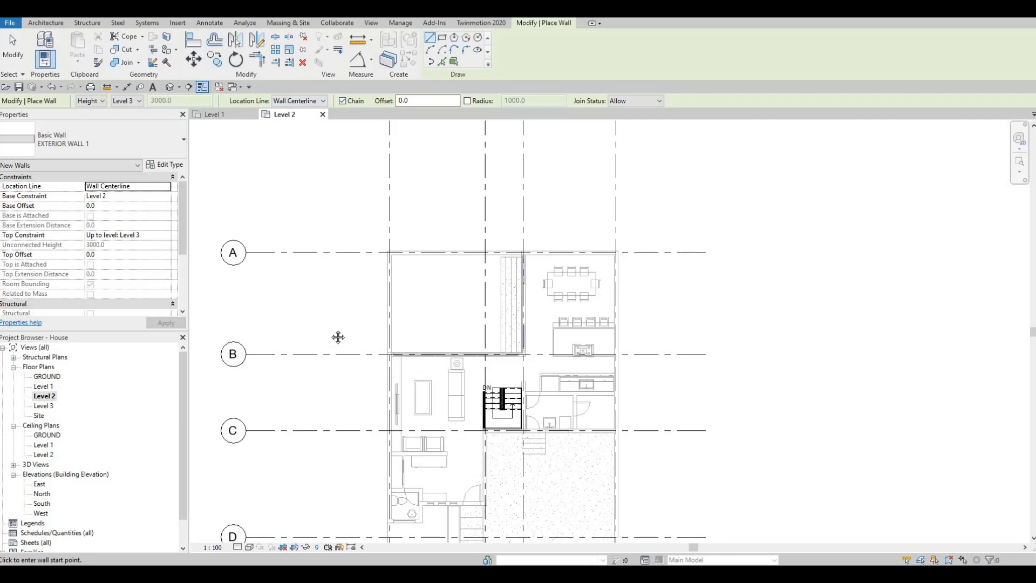
pyautogui.scroll(-3, 354, 304)
pyautogui.moveTo(358, 308); pyautogui.dragTo(380, 317, button='middle')
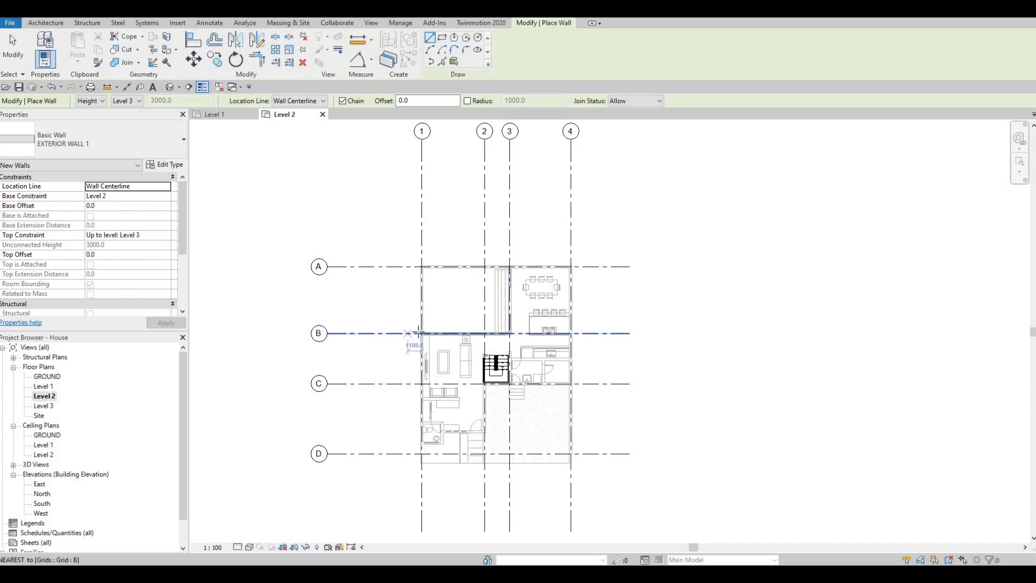
pyautogui.click(421, 333)
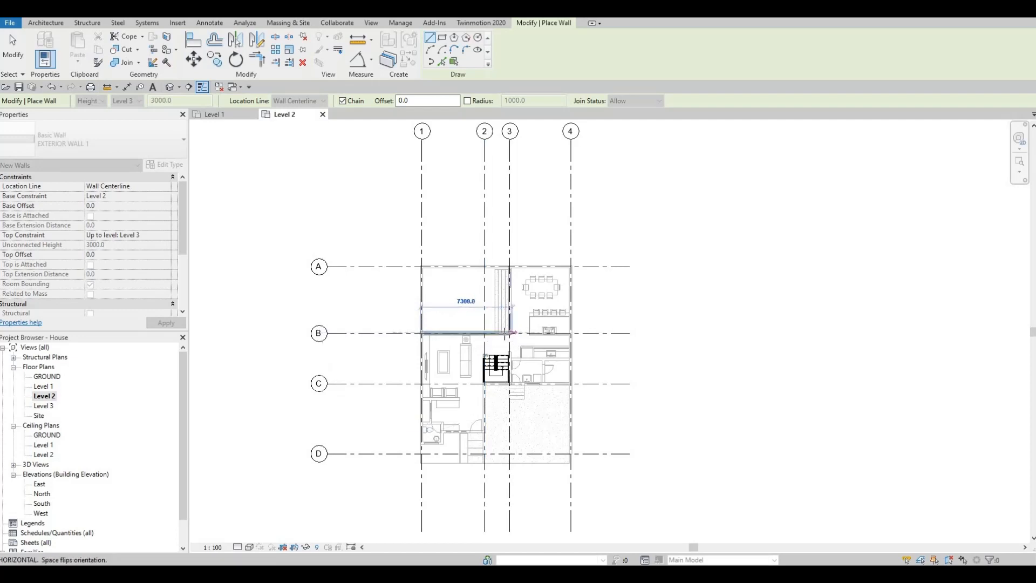
pyautogui.scroll(5, 504, 333)
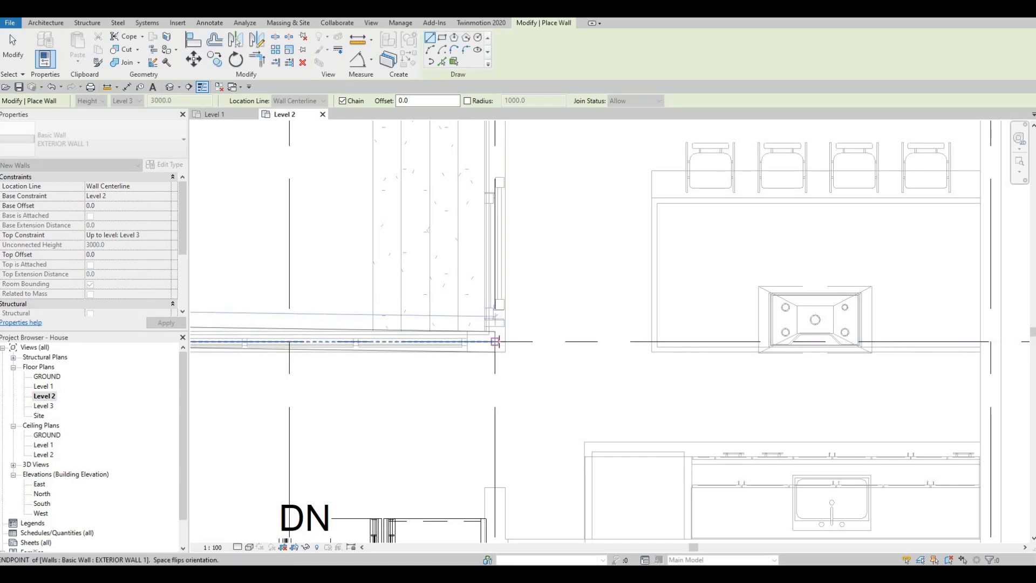
pyautogui.scroll(-3, 503, 339)
pyautogui.moveTo(462, 338); pyautogui.dragTo(626, 331, button='middle')
pyautogui.press('Escape')
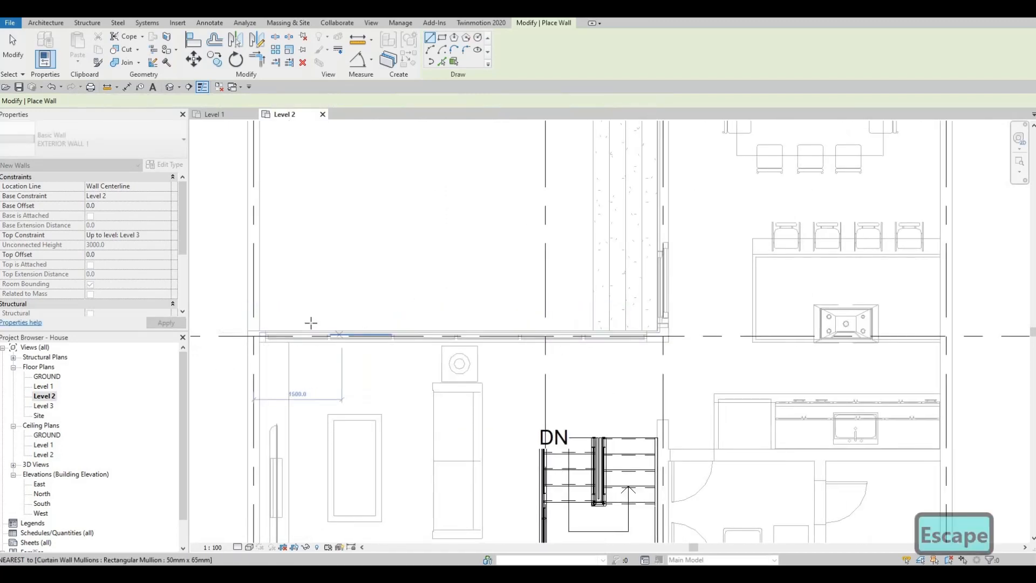
# Draw the exterior wall along grid B from grid 1 to grid 3.
pyautogui.moveTo(245, 342); pyautogui.dragTo(265, 335, button='middle')
pyautogui.scroll(2, 265, 335)
pyautogui.click(253, 334)
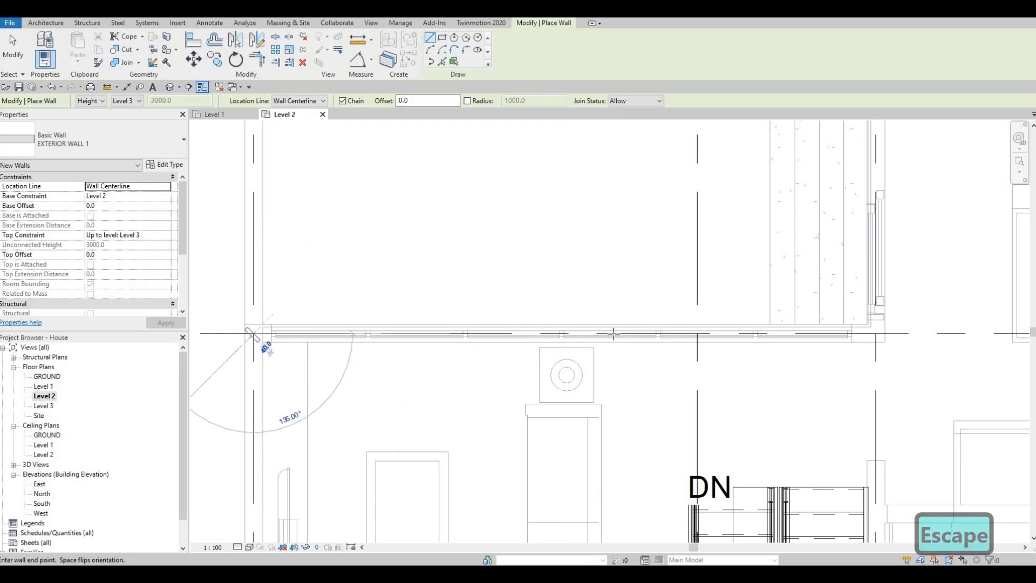
pyautogui.moveTo(701, 335); pyautogui.dragTo(505, 339, button='middle')
pyautogui.scroll(2, 689, 334)
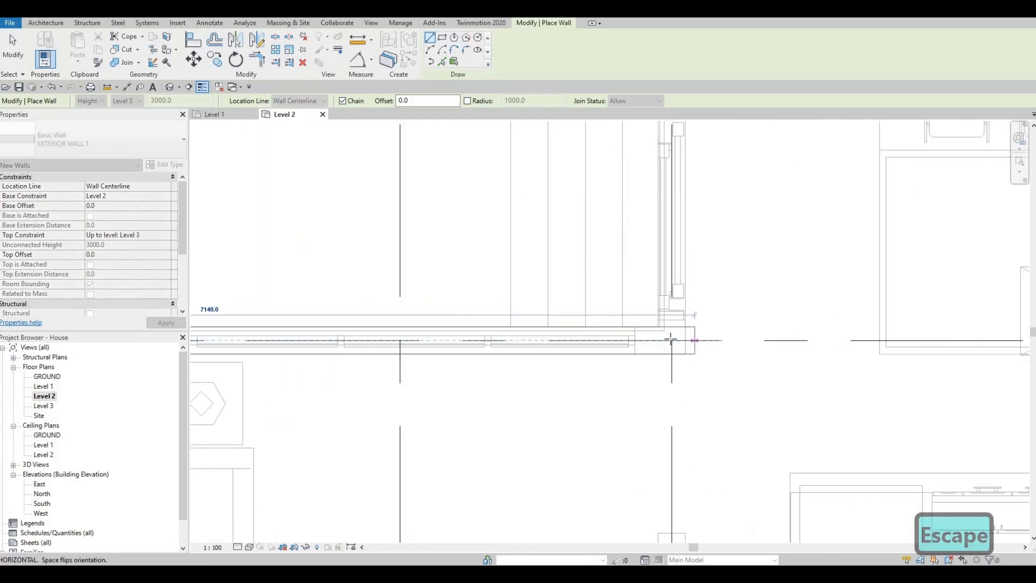
pyautogui.click(670, 340)
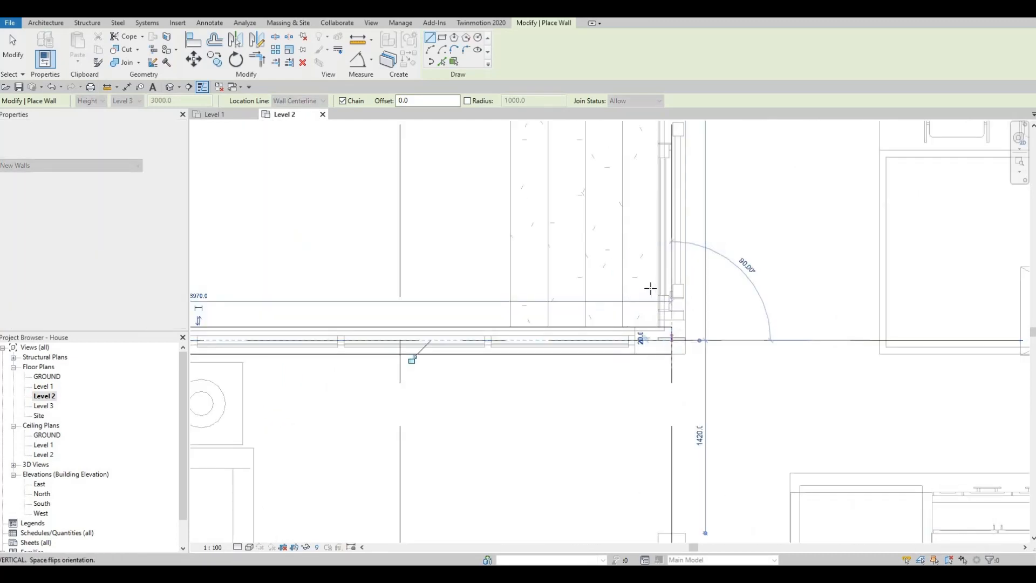
# Continue the exterior wall along grid 3 from grid B to grid A.
pyautogui.scroll(-2, 652, 270)
pyautogui.scroll(-4, 652, 269)
pyautogui.moveTo(664, 256); pyautogui.dragTo(624, 439, button='middle')
pyautogui.moveTo(632, 393); pyautogui.dragTo(623, 438, button='middle')
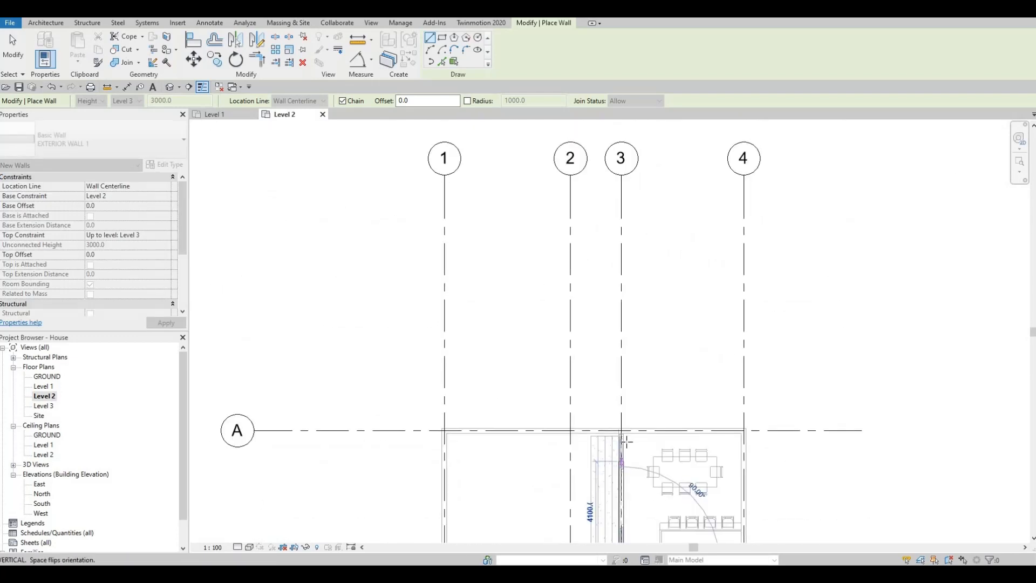
pyautogui.scroll(6, 623, 438)
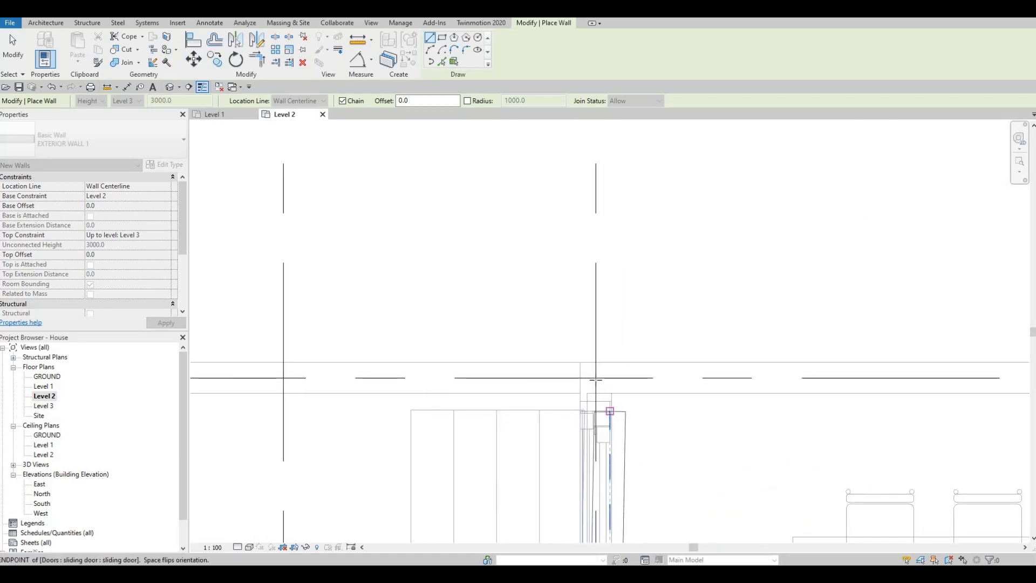
pyautogui.click(596, 378)
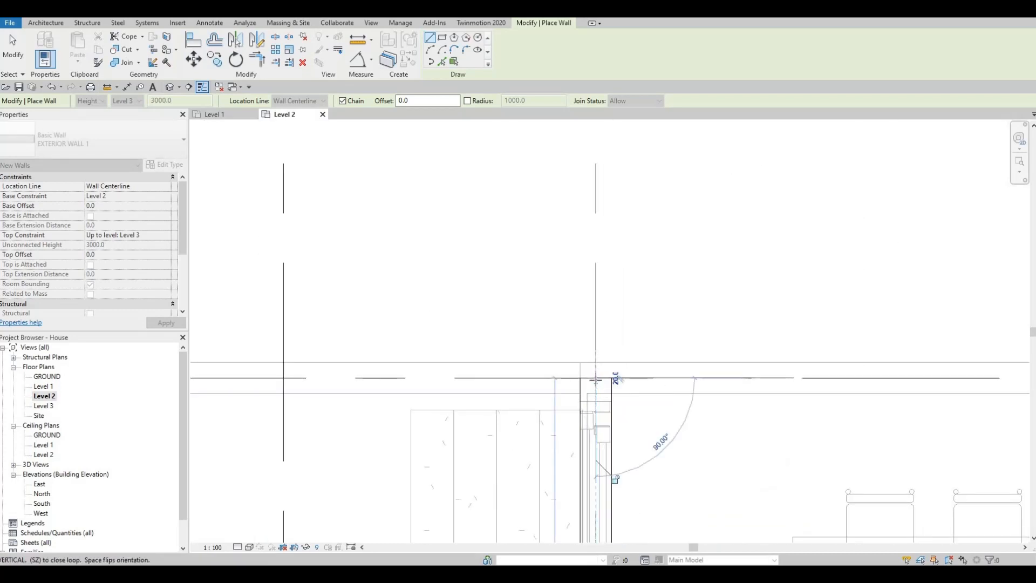
# Continue the exterior wall along grid A from grid 3 to grid 4.
pyautogui.scroll(-7, 595, 381)
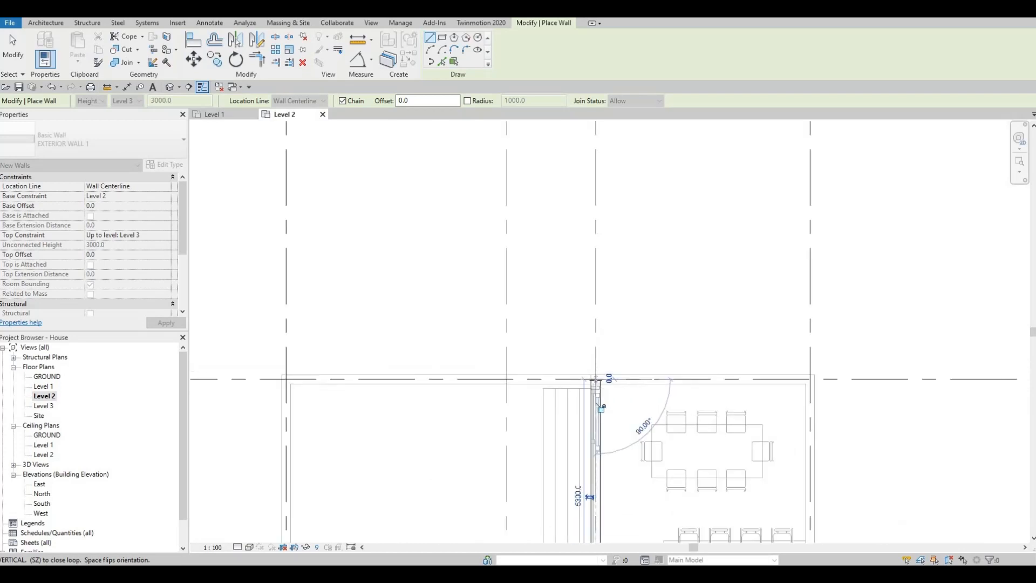
pyautogui.scroll(-1, 598, 379)
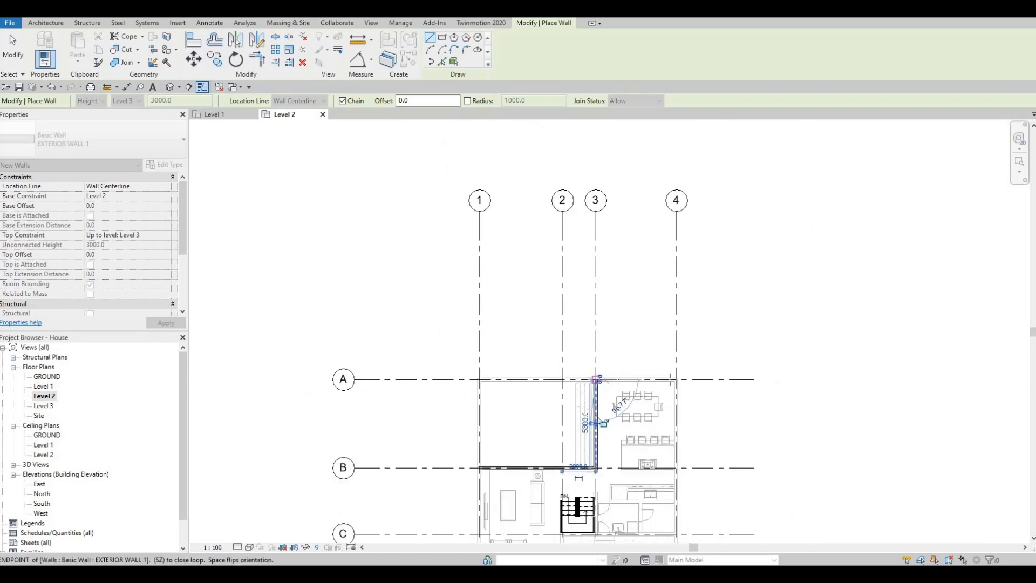
pyautogui.scroll(4, 676, 378)
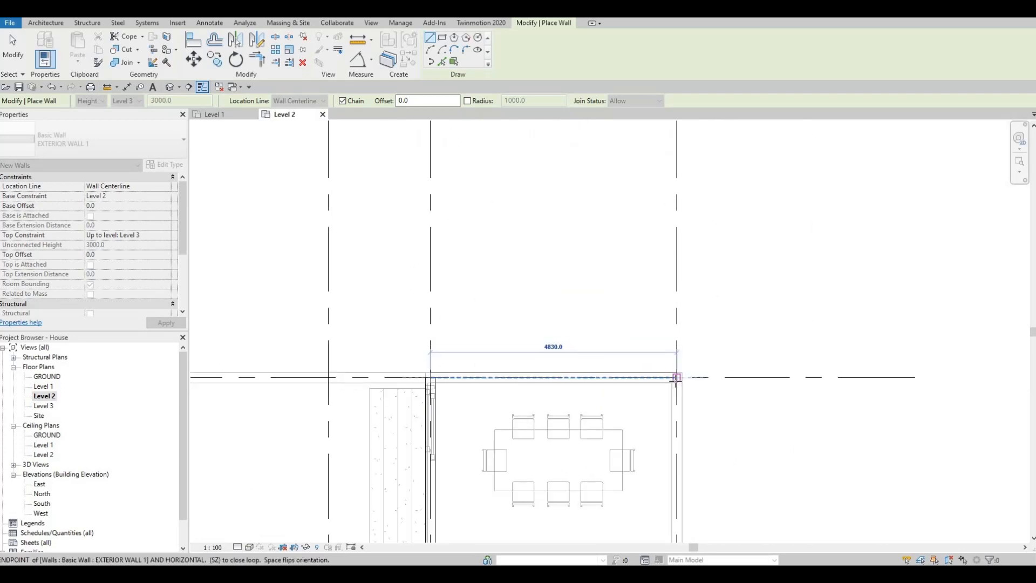
pyautogui.click(676, 378)
# Continue the exterior wall about 13500 mm along grid 4 from grid A to a point between grids C and D.
pyautogui.scroll(-3, 676, 378)
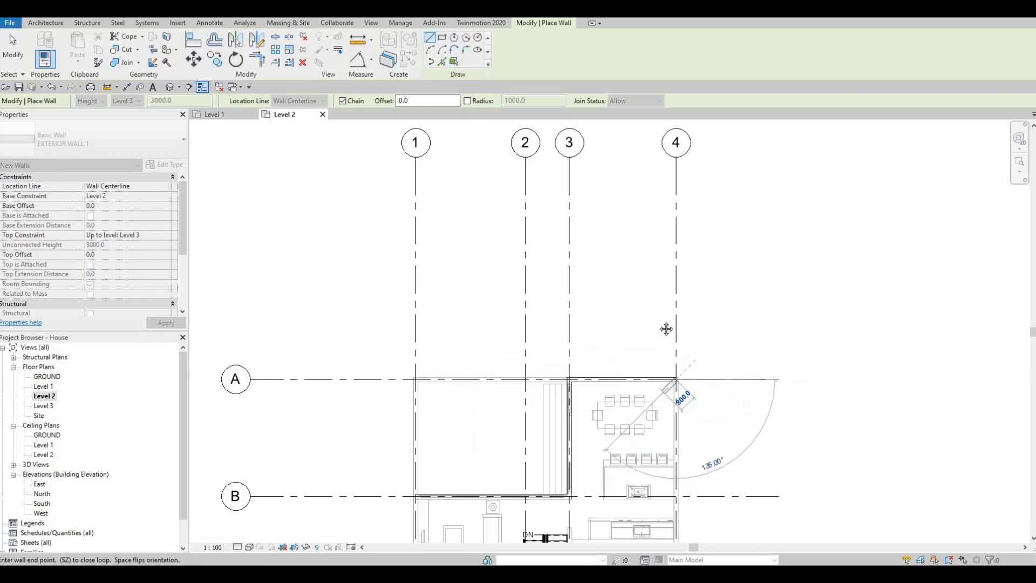
pyautogui.moveTo(654, 417); pyautogui.dragTo(650, 327, button='middle')
pyautogui.scroll(-2, 652, 332)
pyautogui.moveTo(664, 379); pyautogui.dragTo(672, 305, button='middle')
pyautogui.moveTo(665, 412); pyautogui.dragTo(667, 357, button='middle')
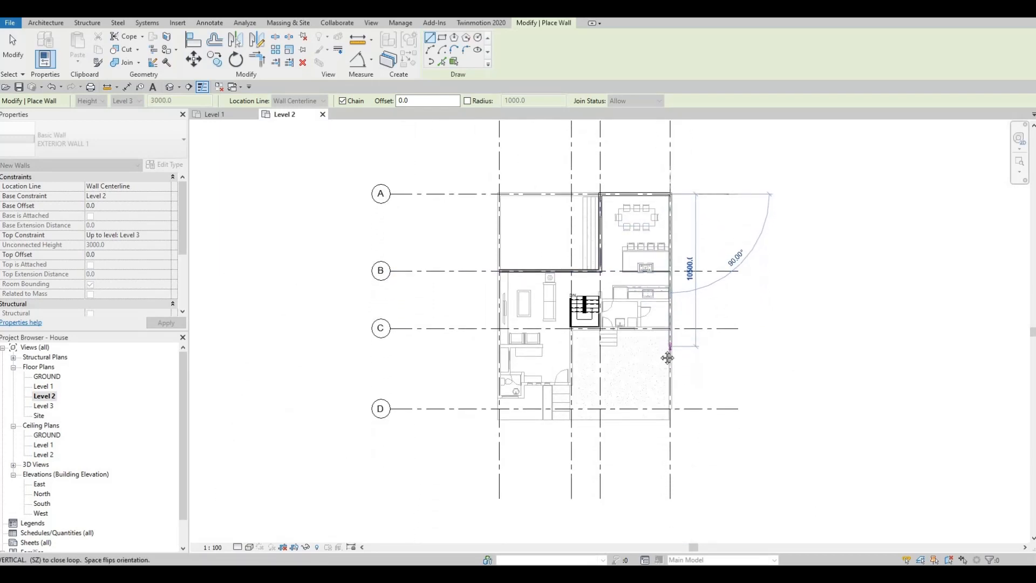
pyautogui.moveTo(659, 408); pyautogui.dragTo(656, 365, button='middle')
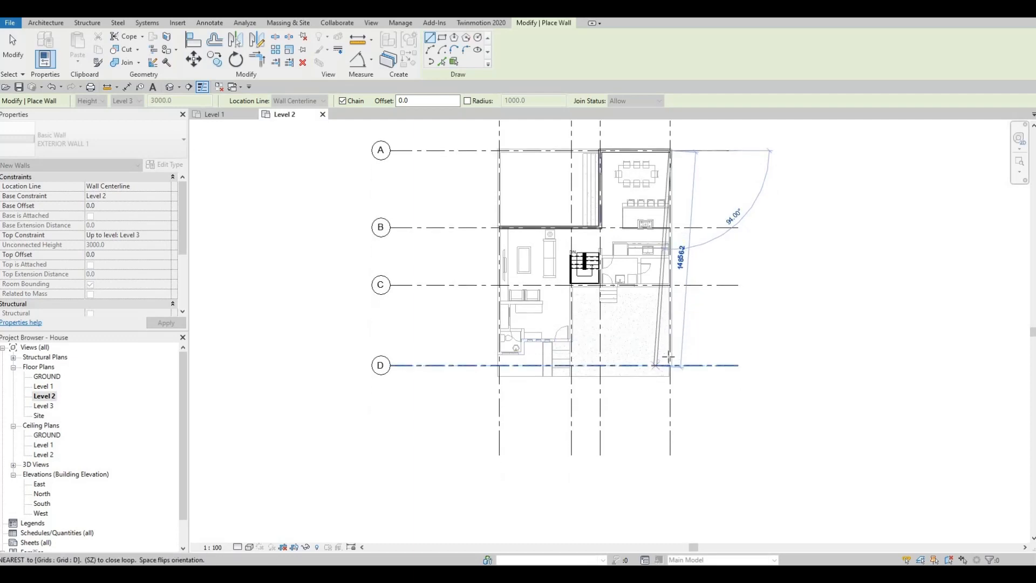
pyautogui.scroll(3, 668, 357)
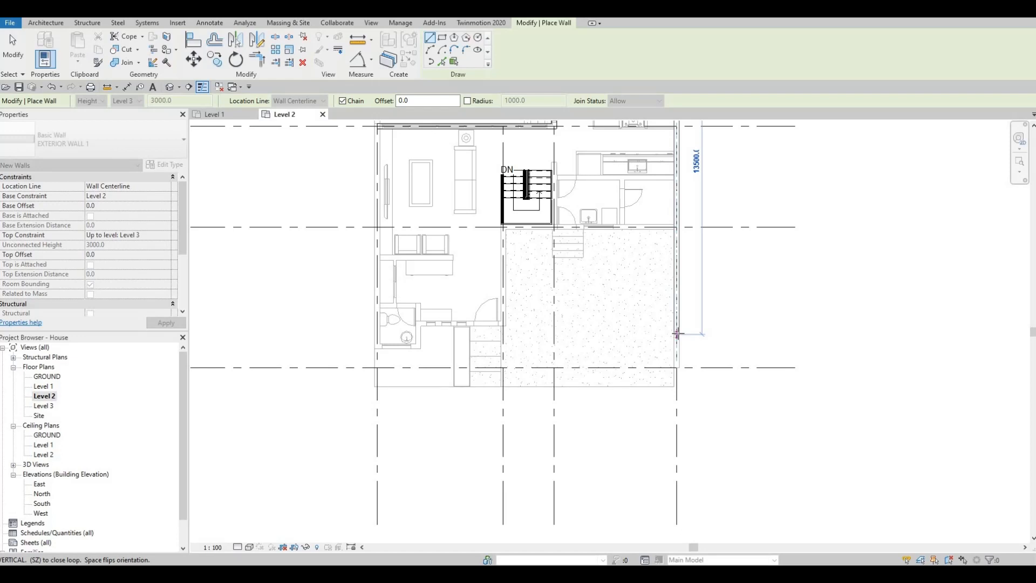
pyautogui.click(675, 334)
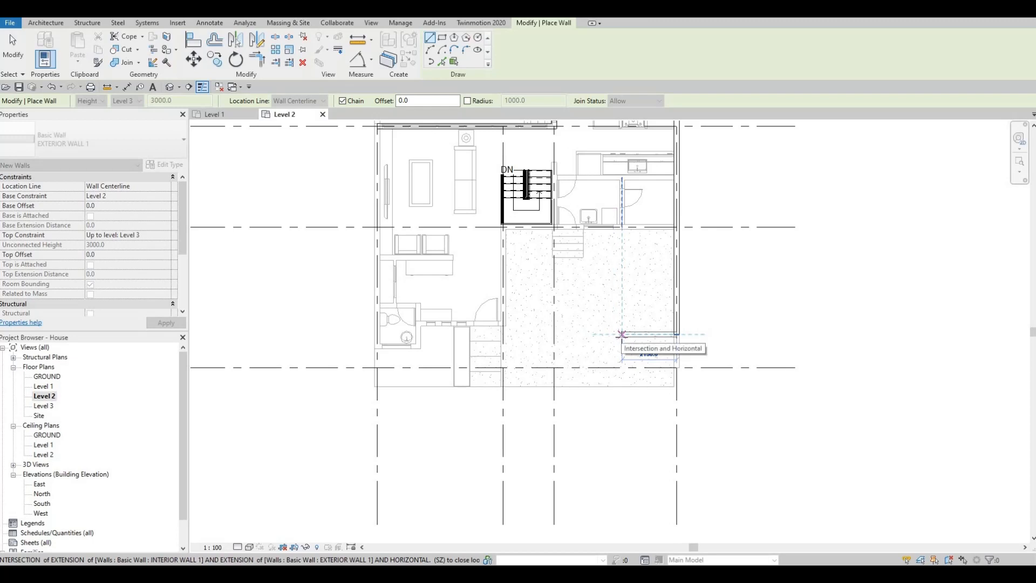
# Continue the exterior wall 1850 mm horizontally from grid 4 toward grid 3.
pyautogui.press('F1')
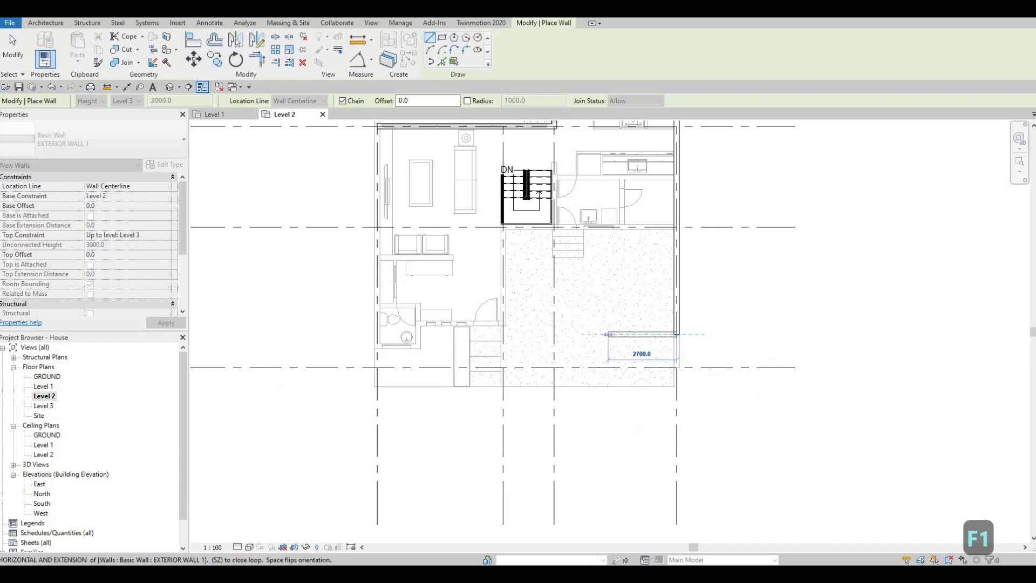
pyautogui.write('1850')
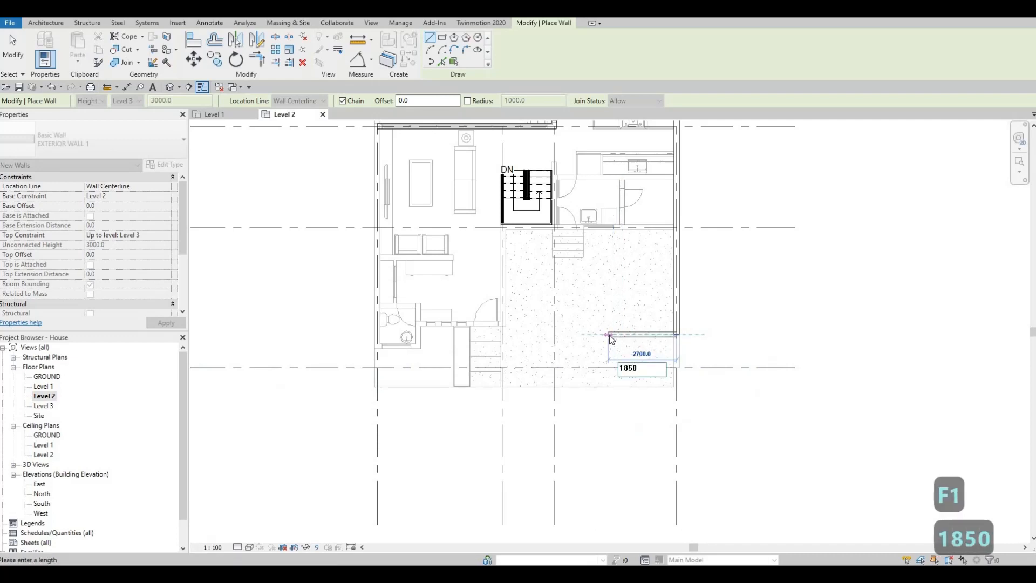
pyautogui.press('Return')
# Continue the exterior wall 1400 mm vertically toward grid C from the end of the 1850 mm segment.
pyautogui.scroll(-5, 689, 350)
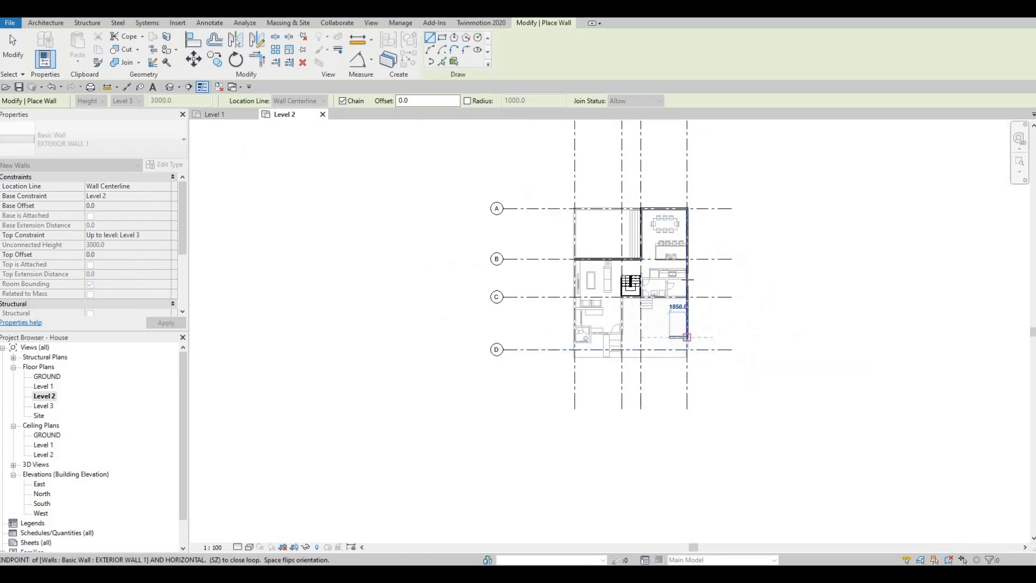
pyautogui.scroll(1, 681, 330)
pyautogui.click(658, 343)
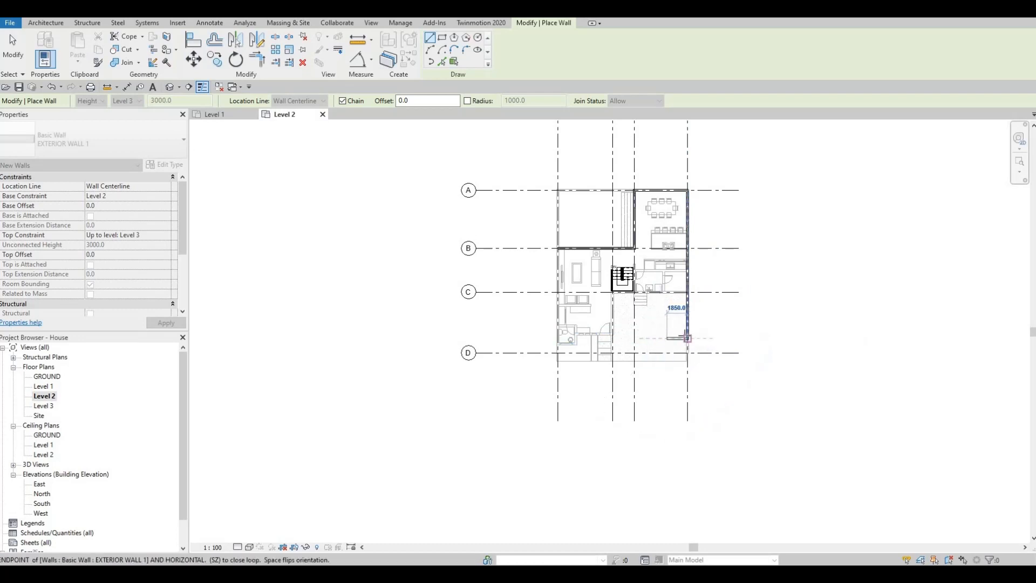
pyautogui.click(672, 338)
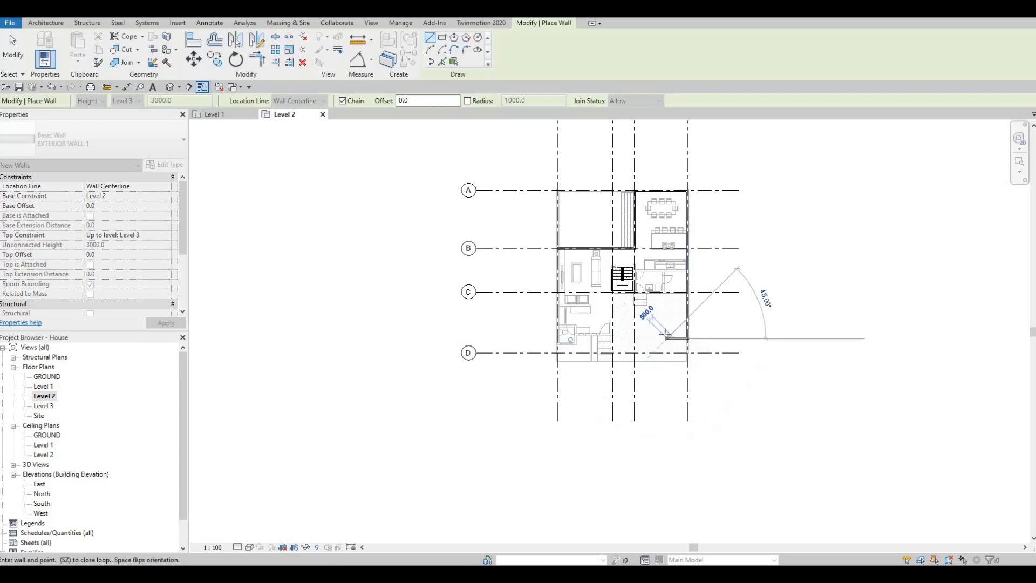
pyautogui.scroll(3, 668, 329)
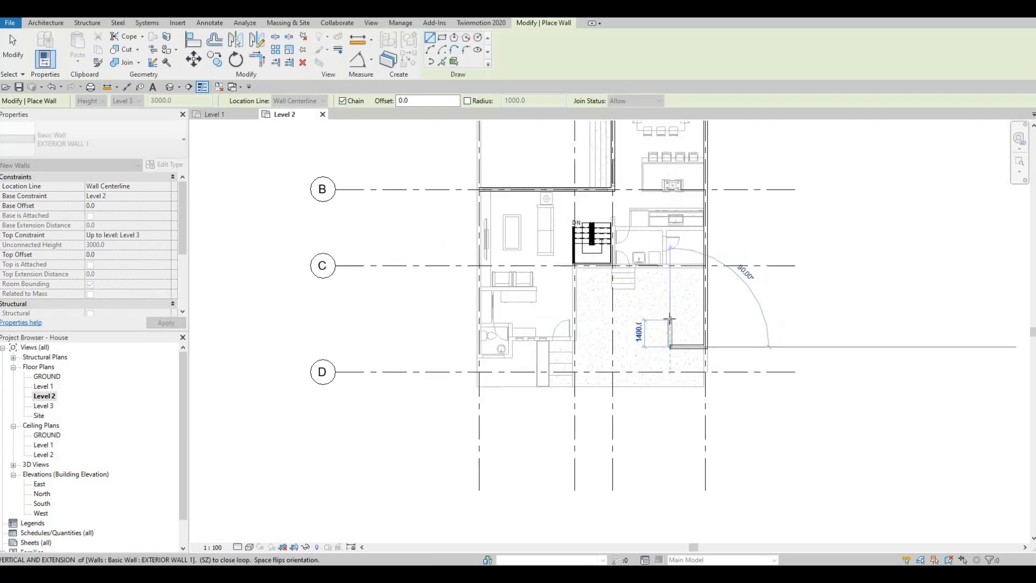
pyautogui.write('1400')
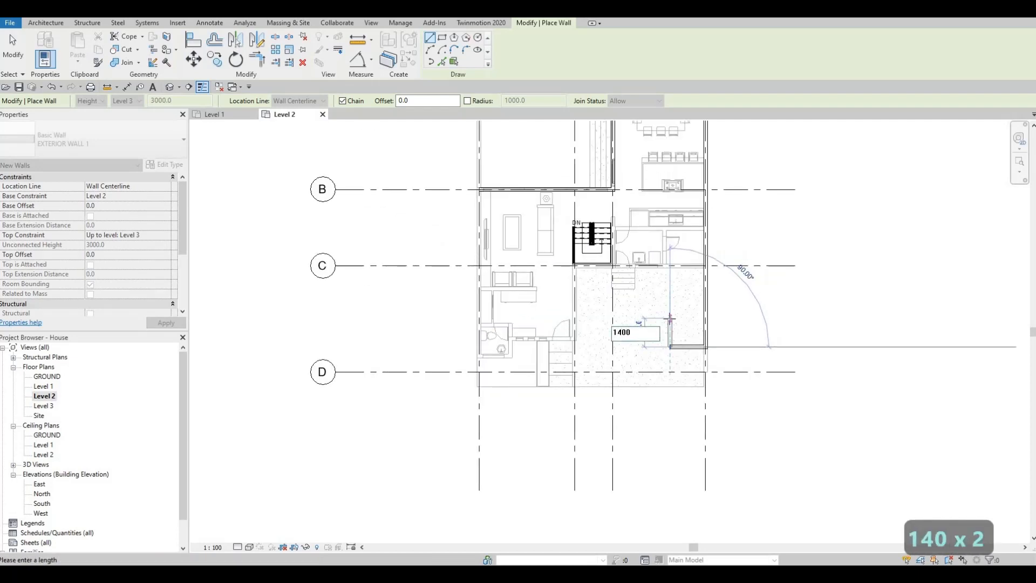
pyautogui.press('Return')
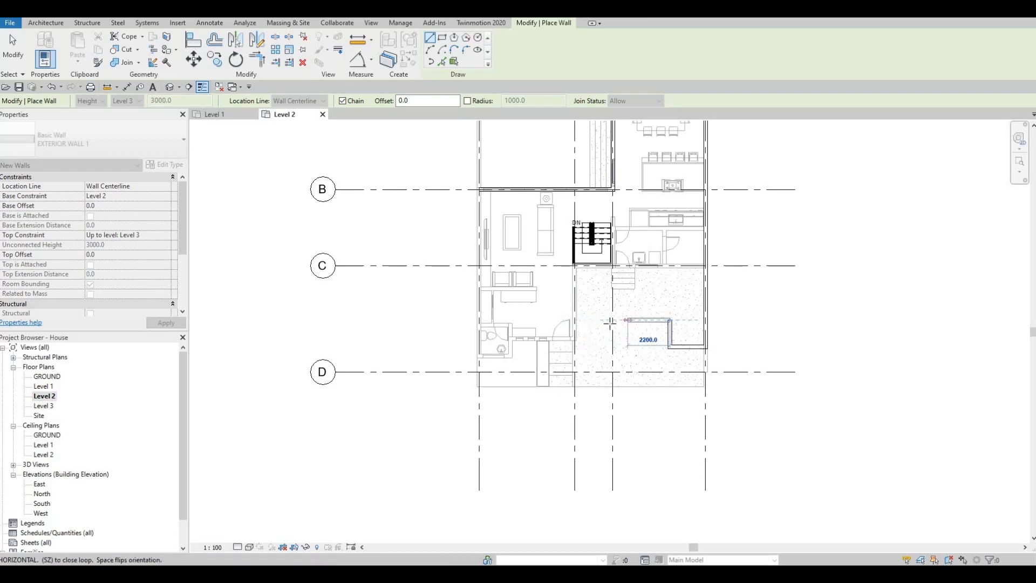
# Continue the exterior wall horizontally from the end of the 1400 mm segment to grid 3.
pyautogui.scroll(-2, 612, 320)
pyautogui.moveTo(612, 324); pyautogui.dragTo(624, 292, button='middle')
pyautogui.scroll(5, 613, 351)
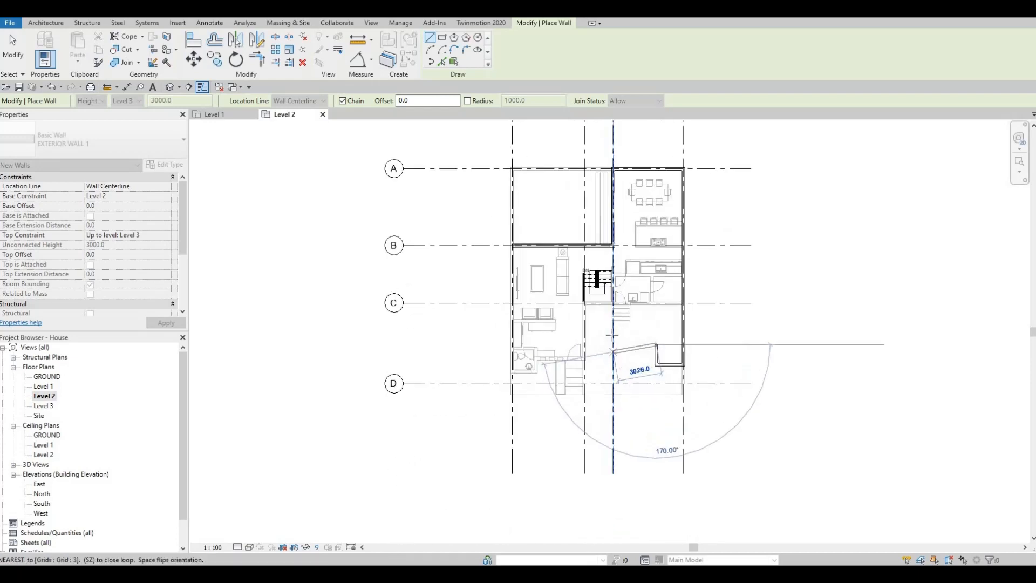
pyautogui.click(612, 338)
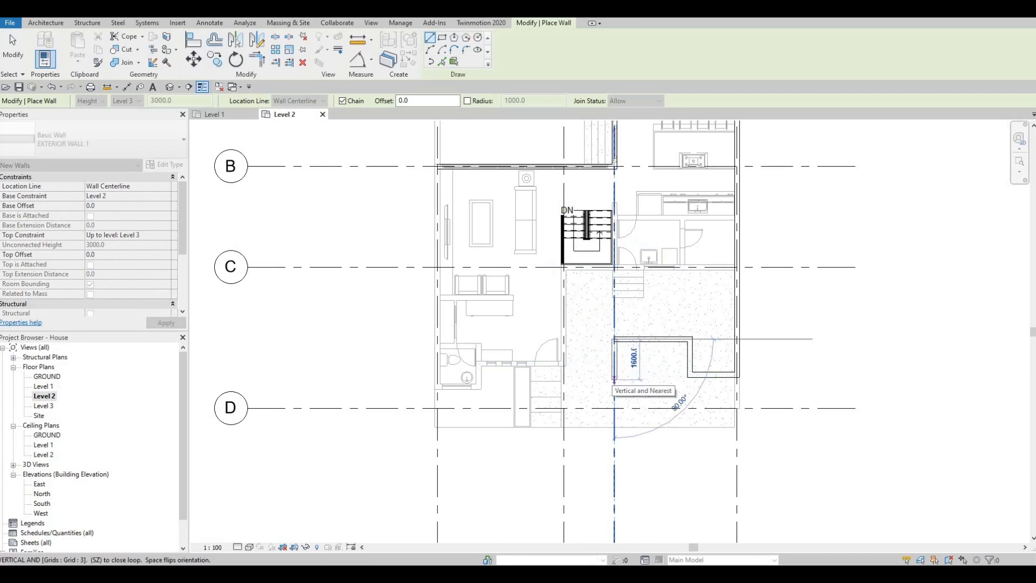
# Continue the exterior wall 100 mm along grid 3 toward grid D.
pyautogui.write('100')
pyautogui.press('Return')
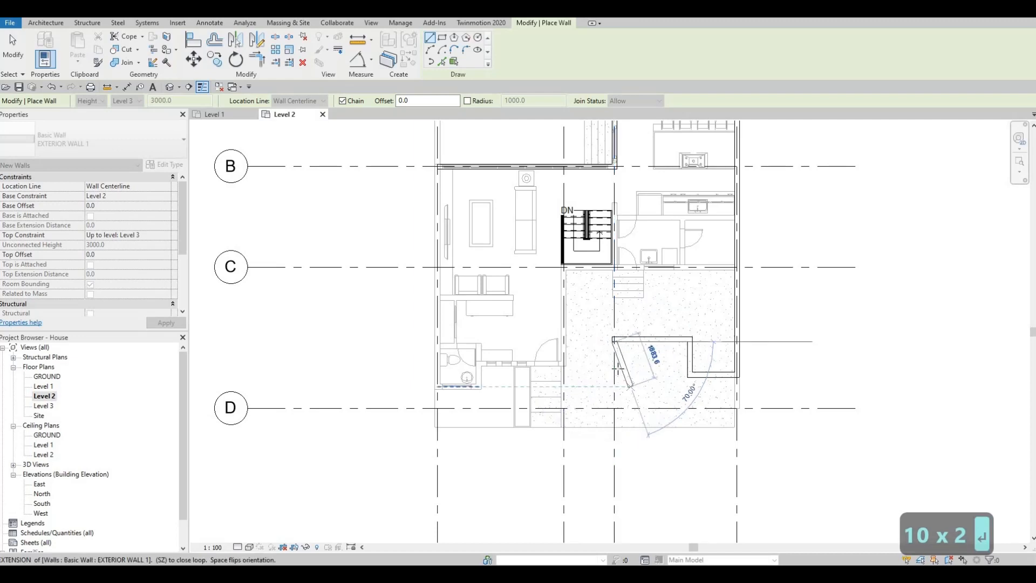
pyautogui.scroll(2, 619, 365)
pyautogui.scroll(2, 643, 339)
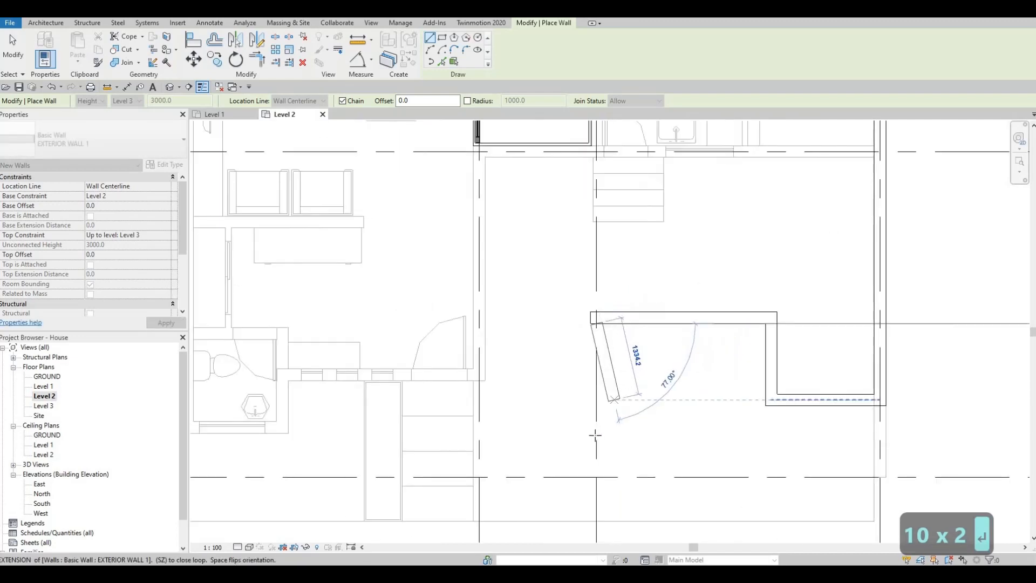
# Continue the exterior wall 1000 mm along grid 3 toward grid D, and add a short horizontal segment from its end toward grid 2.
pyautogui.write('1000')
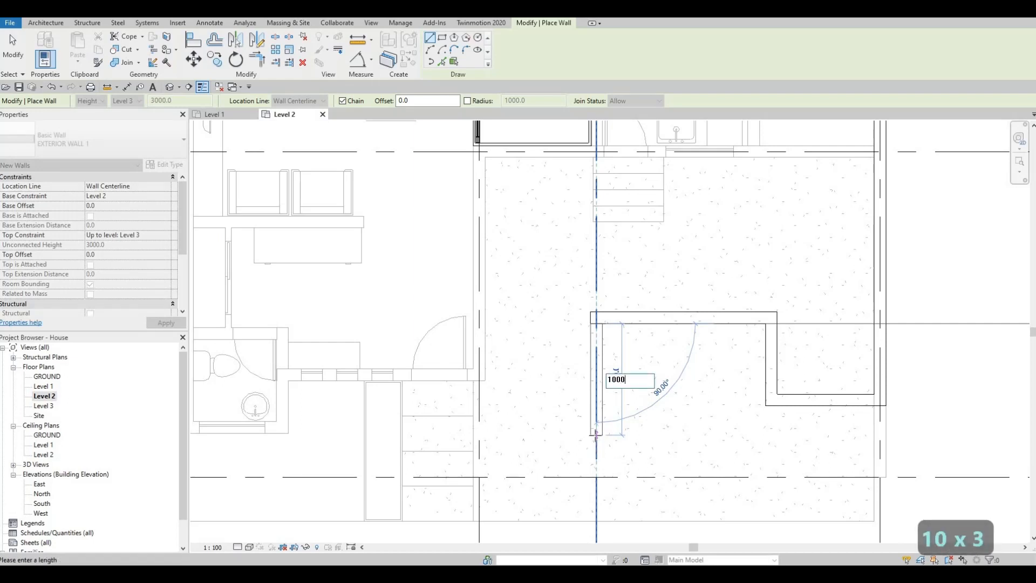
pyautogui.press('Return')
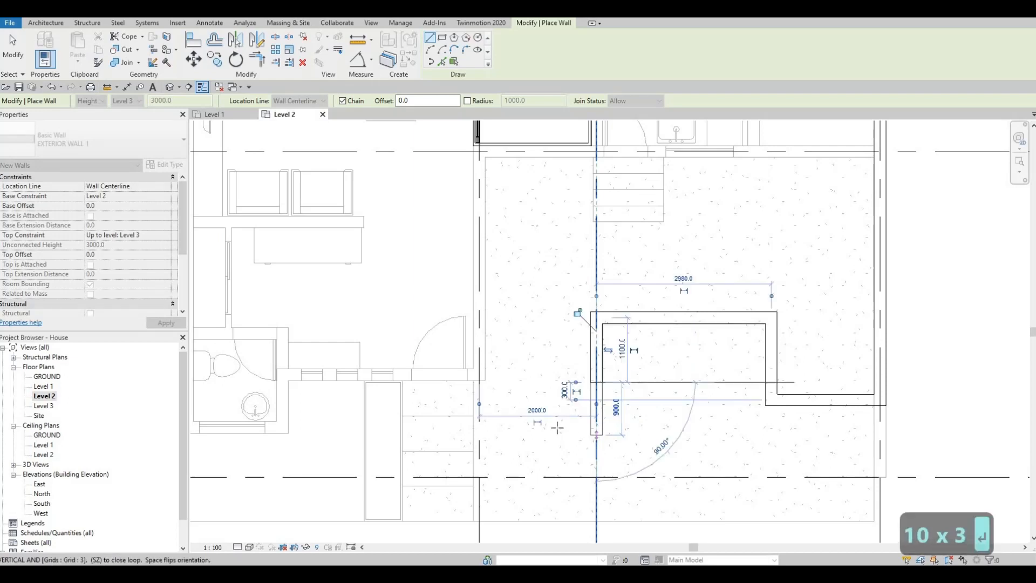
pyautogui.scroll(-3, 534, 415)
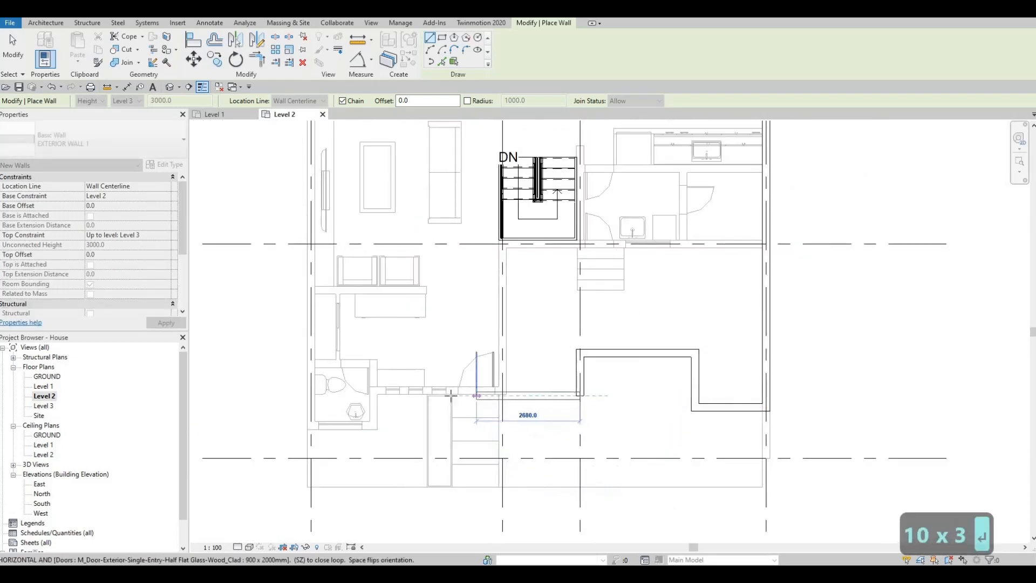
pyautogui.scroll(-1, 546, 423)
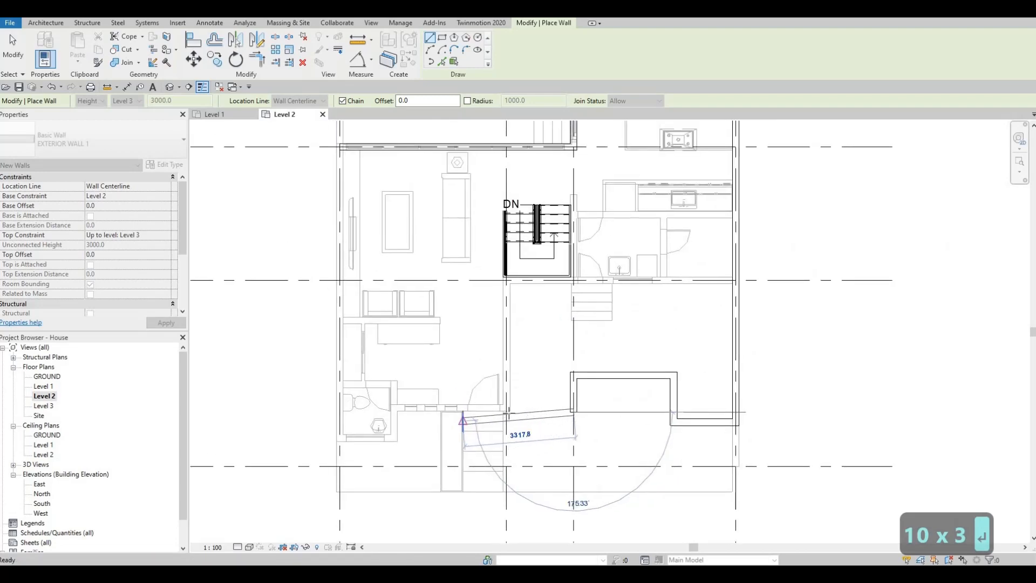
pyautogui.scroll(3, 518, 415)
pyautogui.press('Escape')
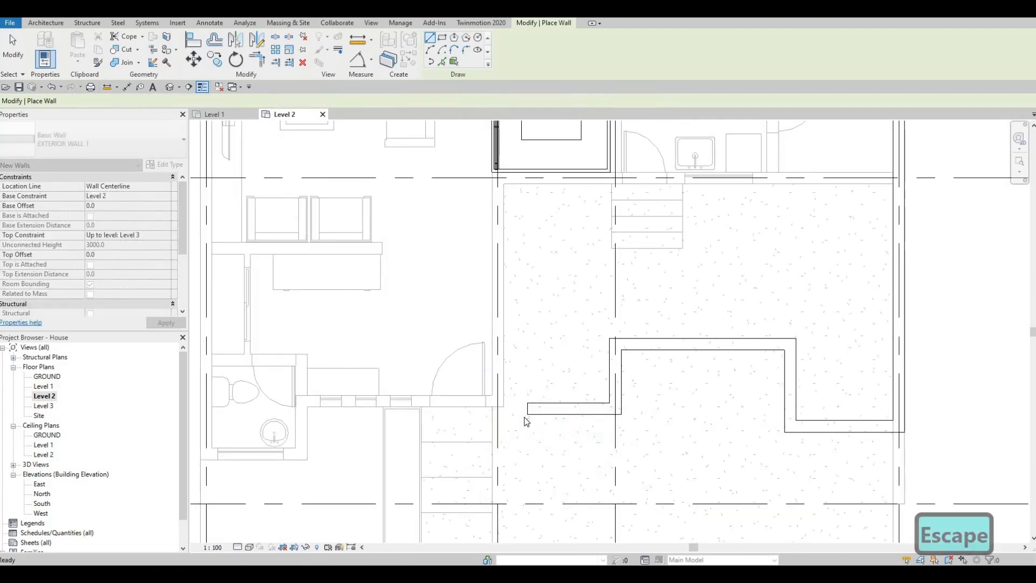
pyautogui.press('Escape')
pyautogui.press('Escape')
# Align the short horizontal wall segment beside grid 3 with the face of the underlying Level 1 entrance-door wall.
pyautogui.press('a')
pyautogui.press('l')
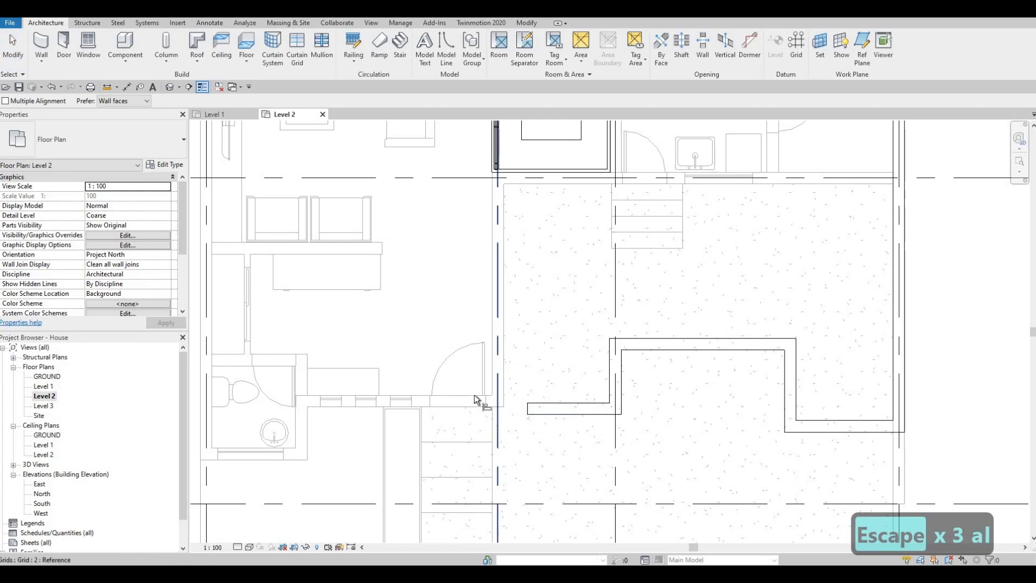
pyautogui.click(474, 396)
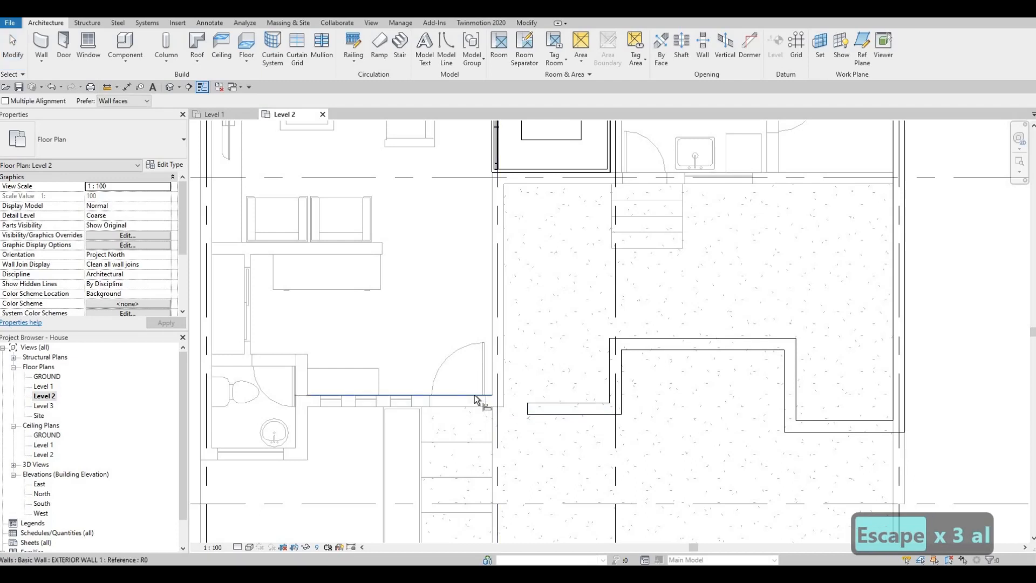
pyautogui.click(563, 415)
pyautogui.press('Escape')
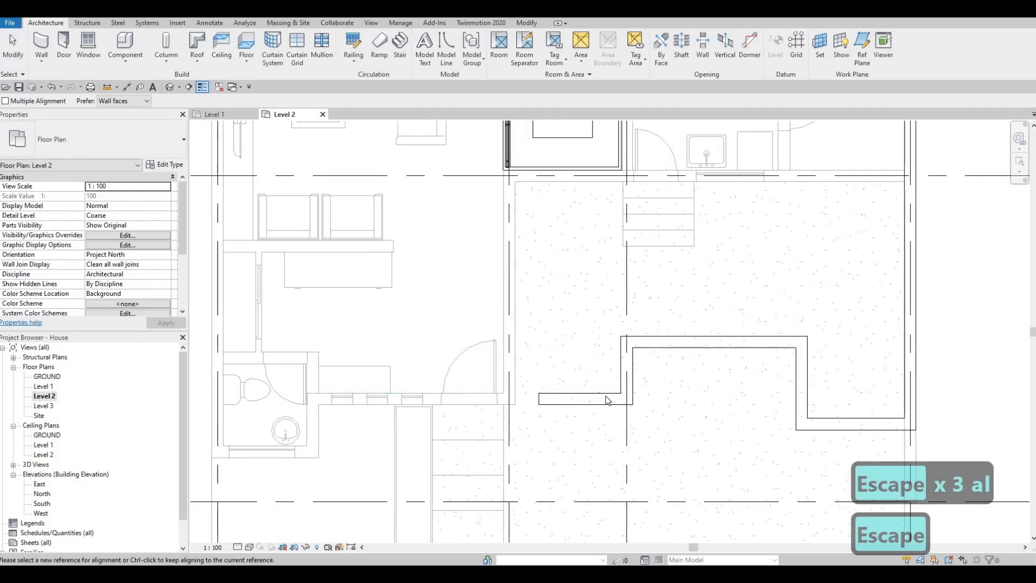
pyautogui.scroll(-2, 606, 400)
pyautogui.press('Escape')
# Extend the free end of the aligned wall to the Level 1 bathroom wall, making it about 5360 mm long.
pyautogui.moveTo(563, 381); pyautogui.dragTo(574, 366, button='middle')
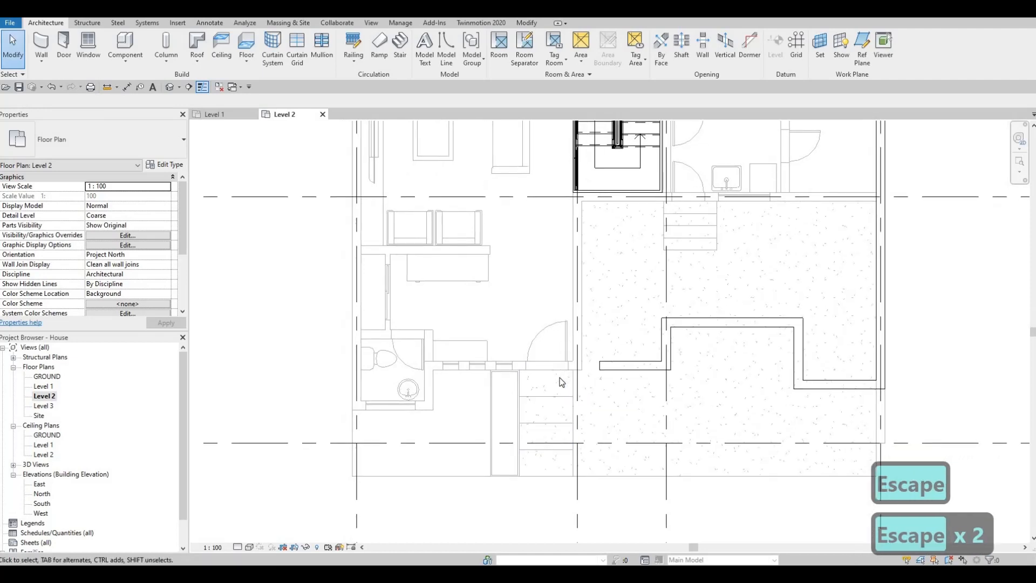
pyautogui.click(602, 367)
pyautogui.moveTo(448, 365)
pyautogui.mouseDown()
pyautogui.moveTo(357, 365)
pyautogui.moveTo(429, 366)
pyautogui.mouseUp()
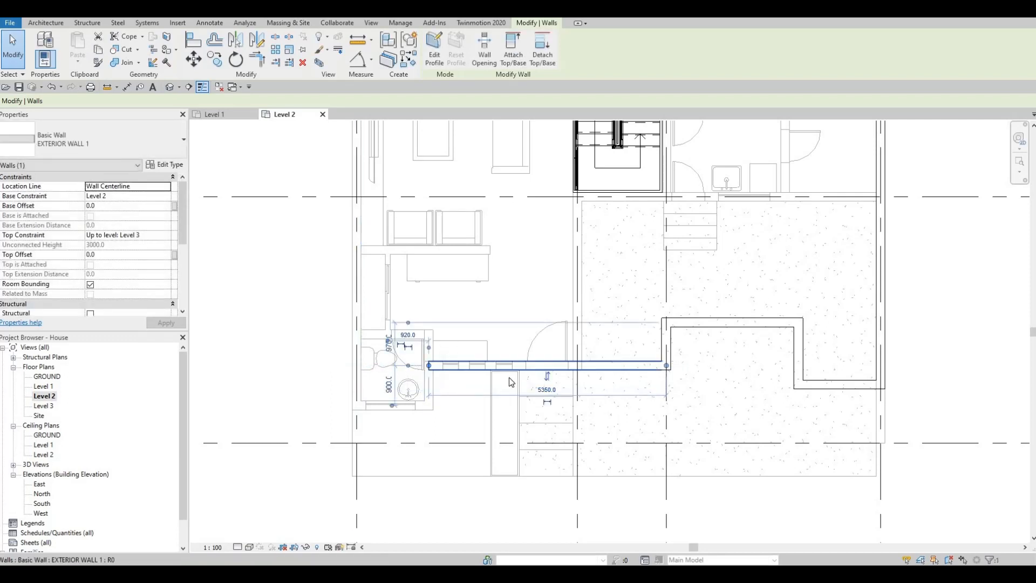
pyautogui.press('Escape')
pyautogui.press('Escape')
# Create a similar exterior wall from the extended wall's end, running about 900 mm toward grid D and horizontally to grid 1.
pyautogui.click(546, 373)
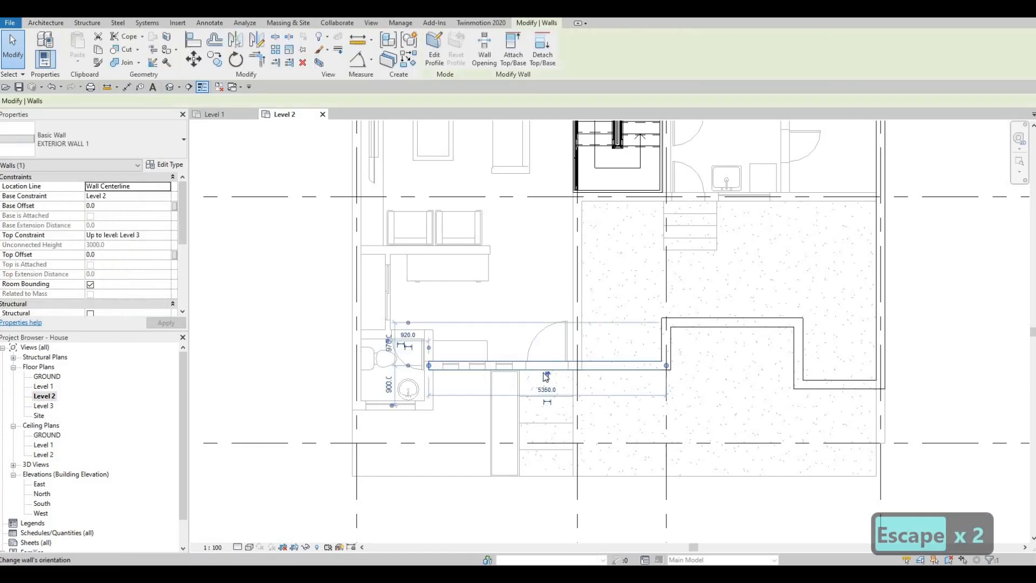
pyautogui.press('c')
pyautogui.press('s')
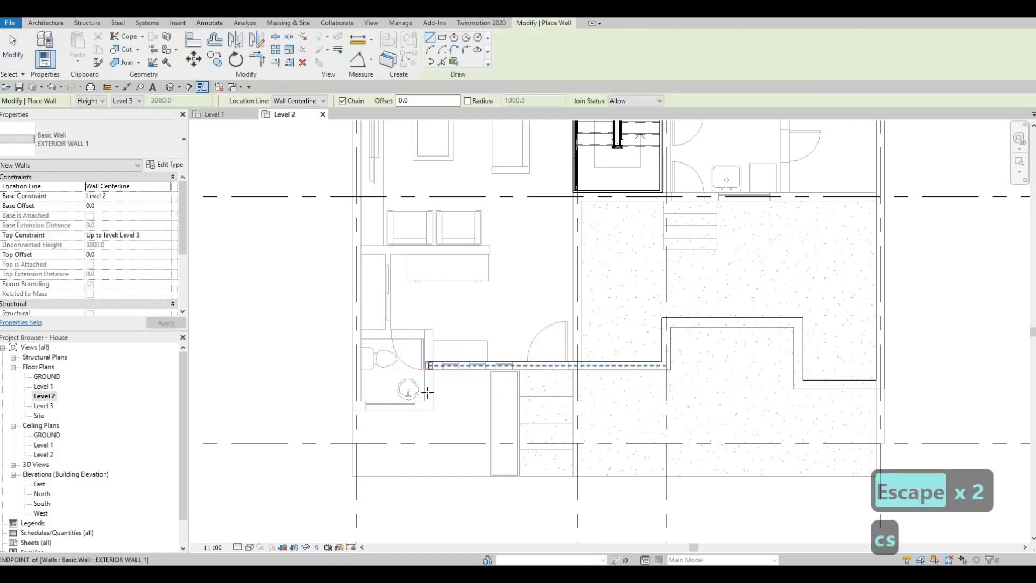
pyautogui.click(429, 366)
pyautogui.click(360, 407)
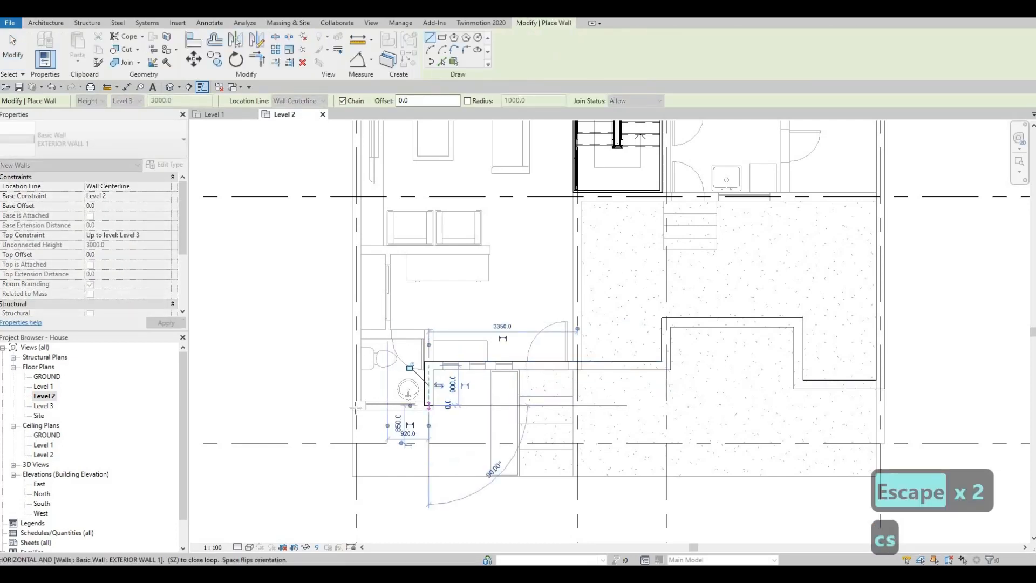
# Continue the exterior wall along grid 1 to the corner at grid B to close the house outline.
pyautogui.scroll(-3, 359, 329)
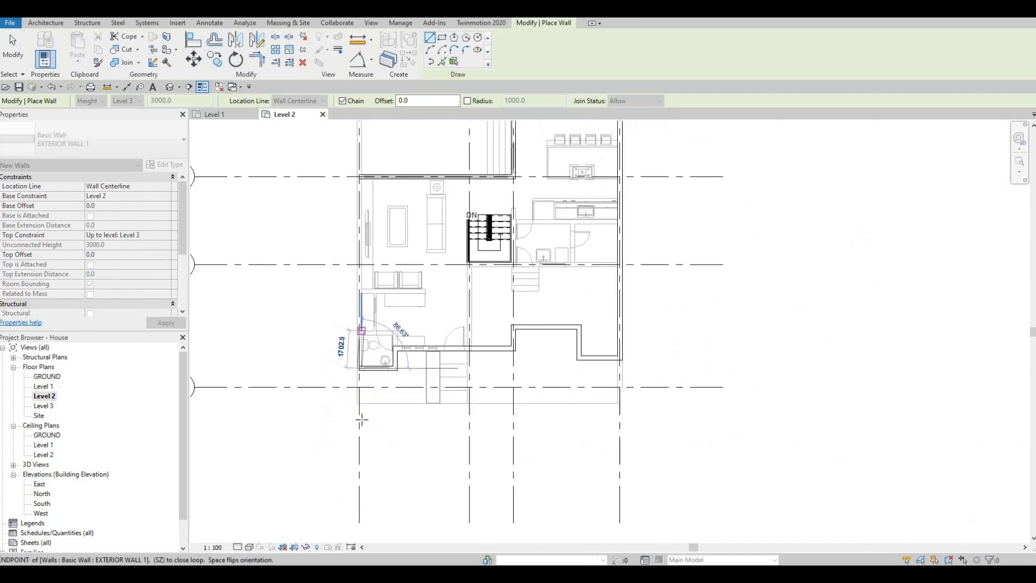
pyautogui.scroll(3, 356, 329)
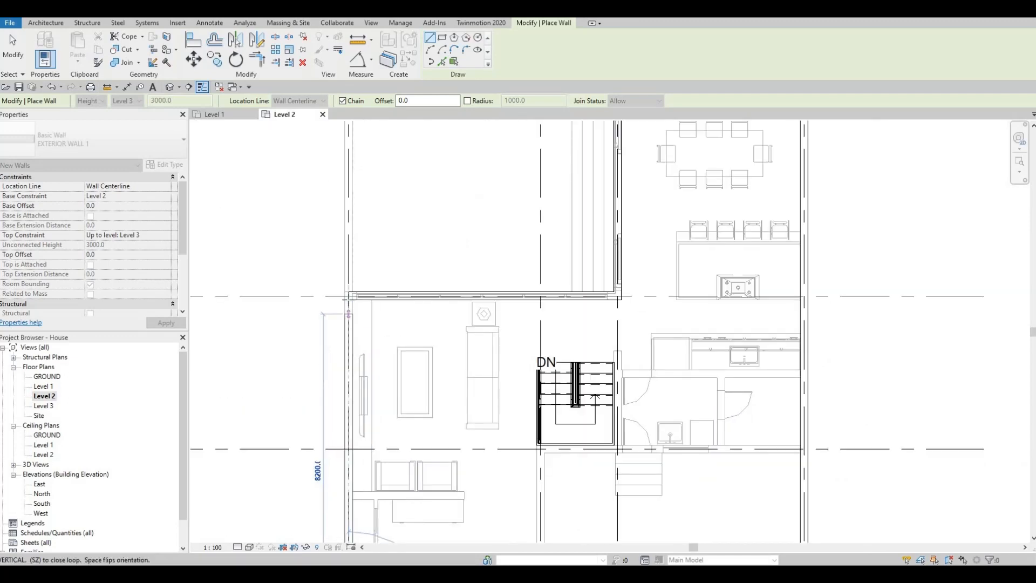
pyautogui.scroll(-4, 421, 335)
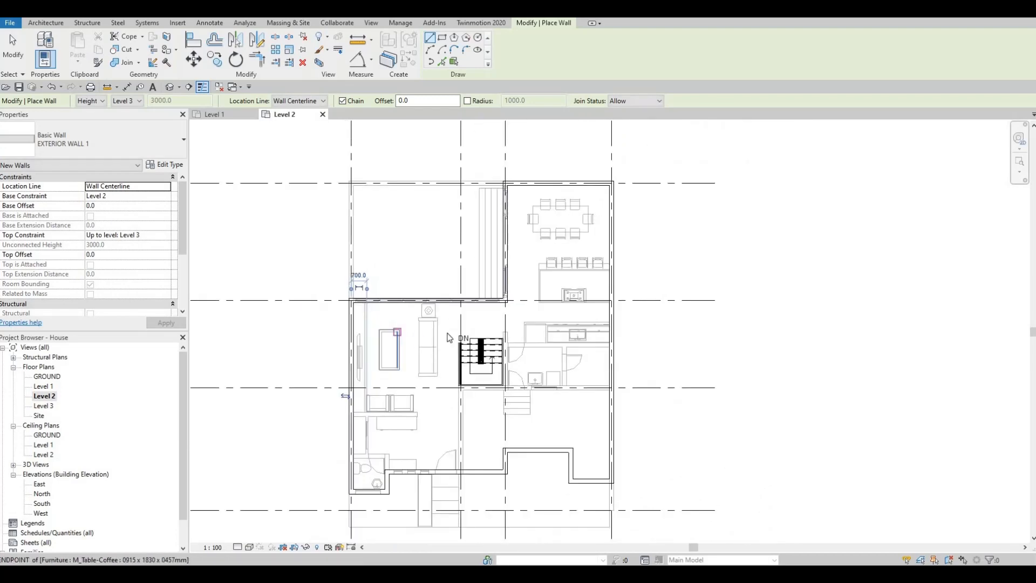
pyautogui.press('Escape')
pyautogui.press('Escape')
# Turn off the Level 2 plan's underlay by setting its range base level to None.
pyautogui.scroll(2, 470, 342)
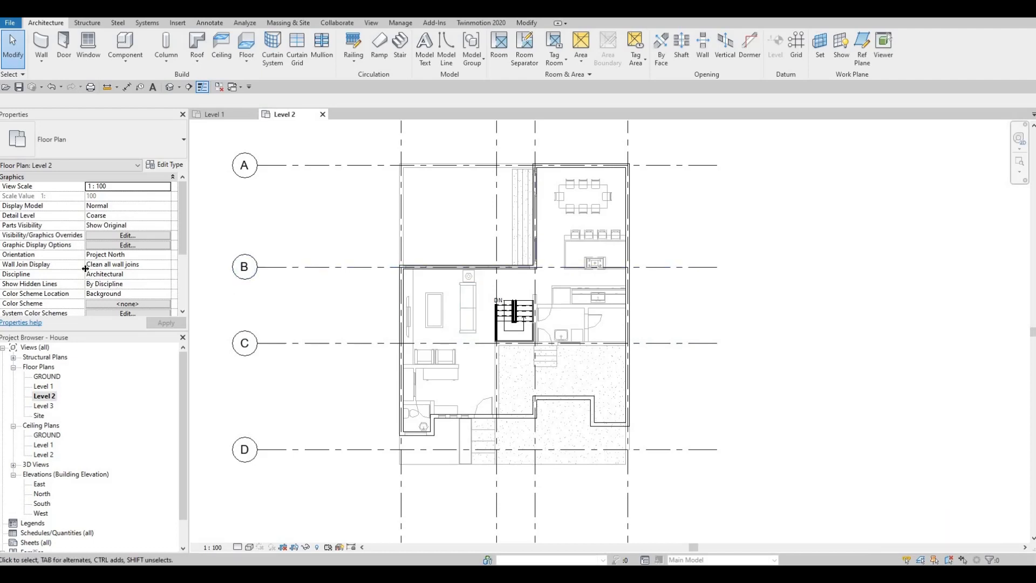
pyautogui.scroll(-3, 75, 271)
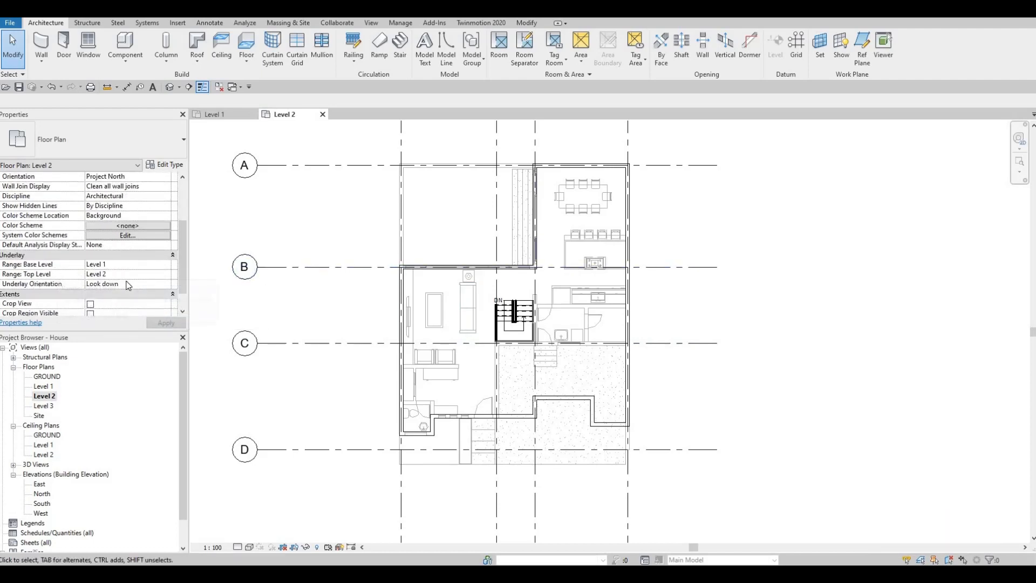
pyautogui.scroll(3, 128, 280)
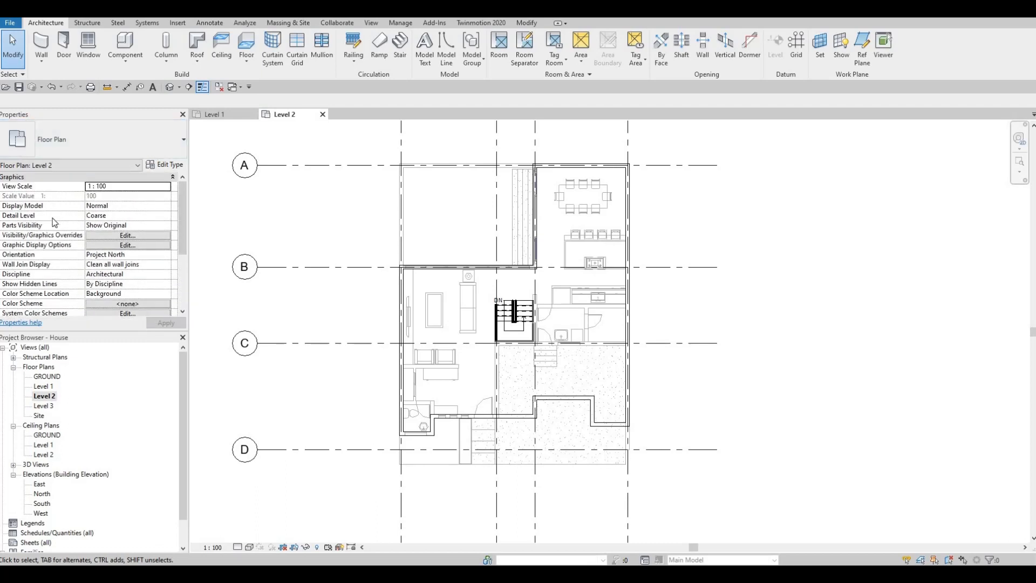
pyautogui.scroll(-5, 53, 218)
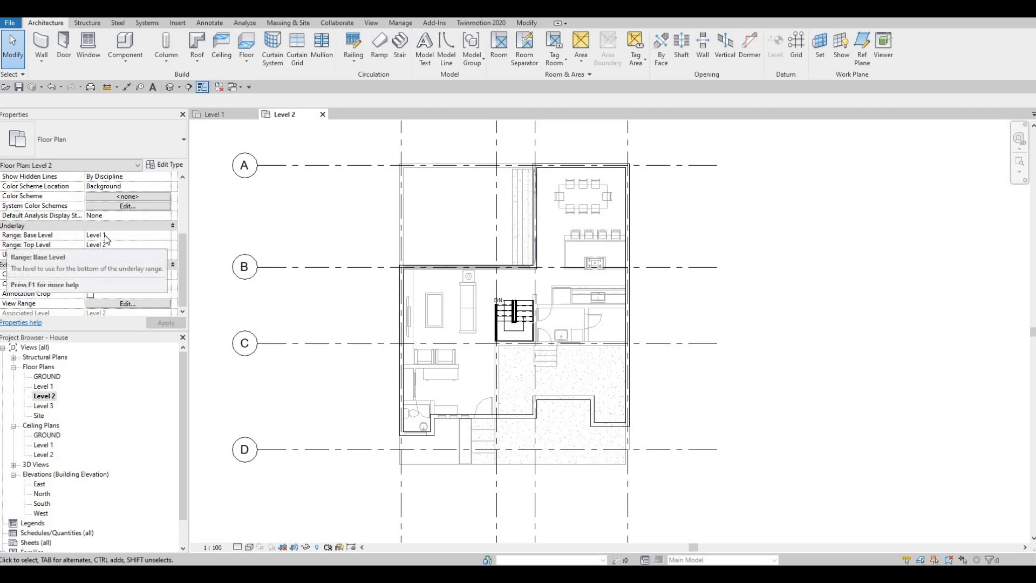
pyautogui.click(169, 238)
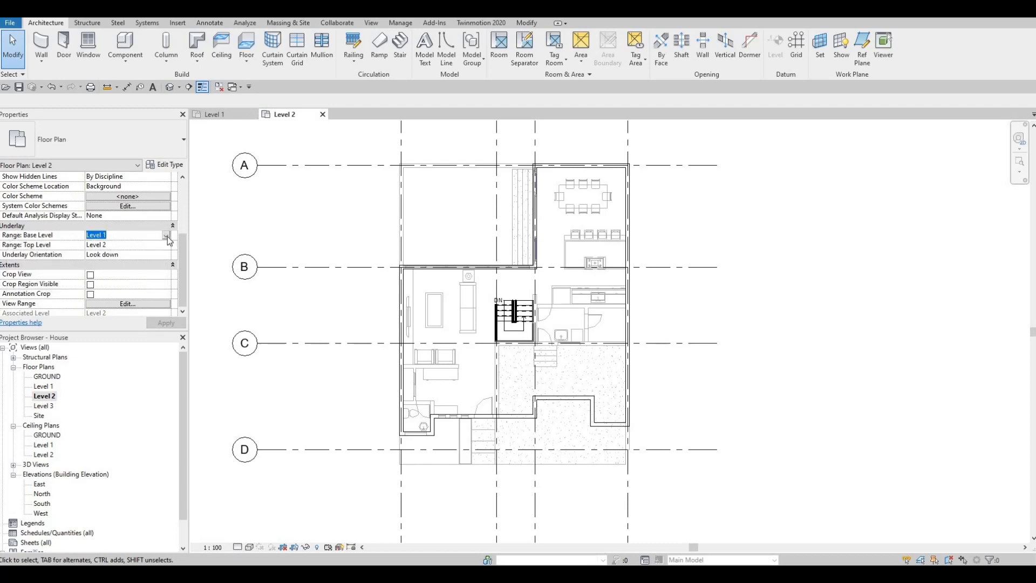
pyautogui.click(166, 234)
pyautogui.click(108, 244)
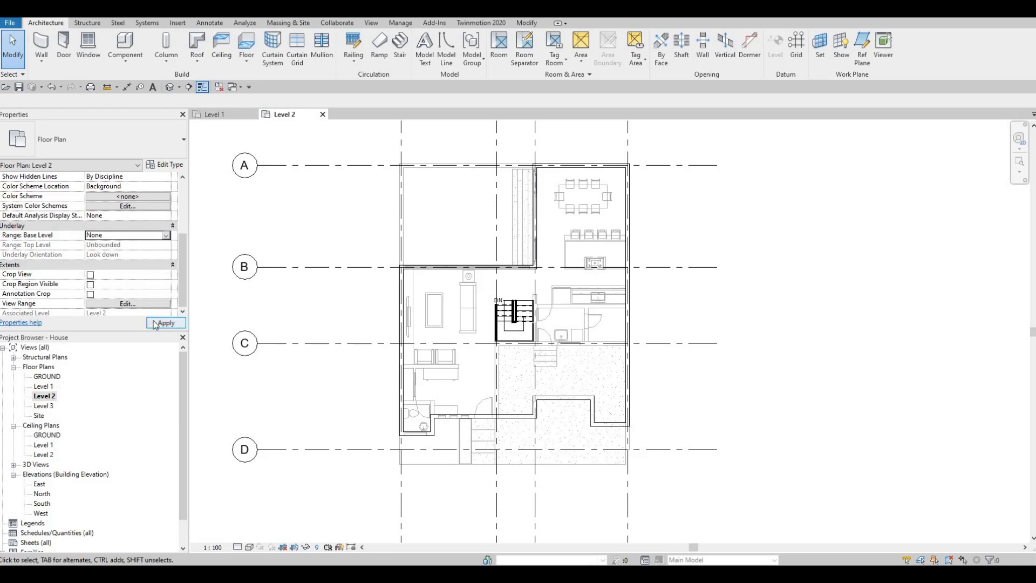
pyautogui.click(155, 324)
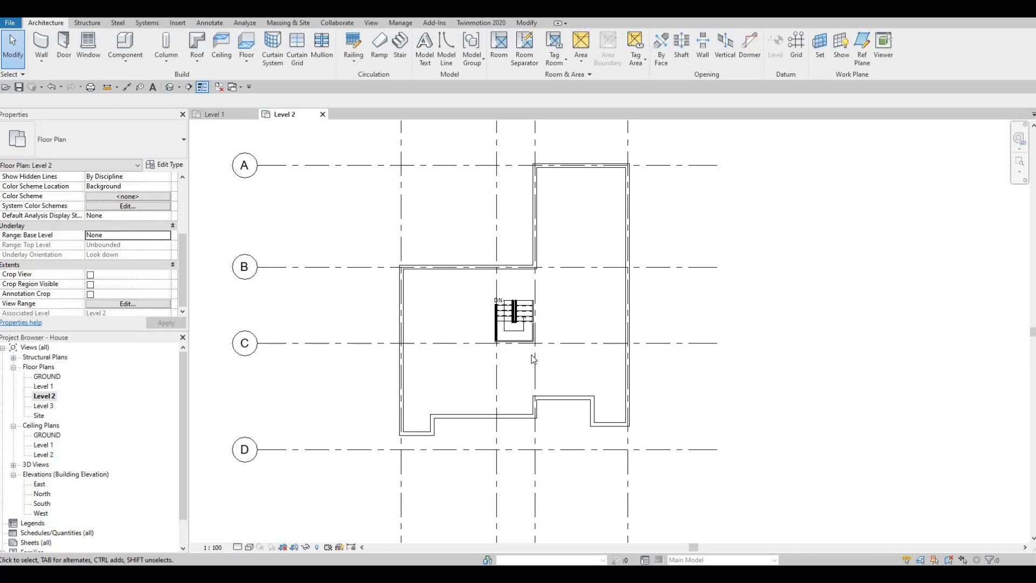
# Draw an INTERIOR WALL 1 wall about 4800 mm vertically from the grid B wall past grid C, about 4150 mm from grid 3.
pyautogui.click(42, 45)
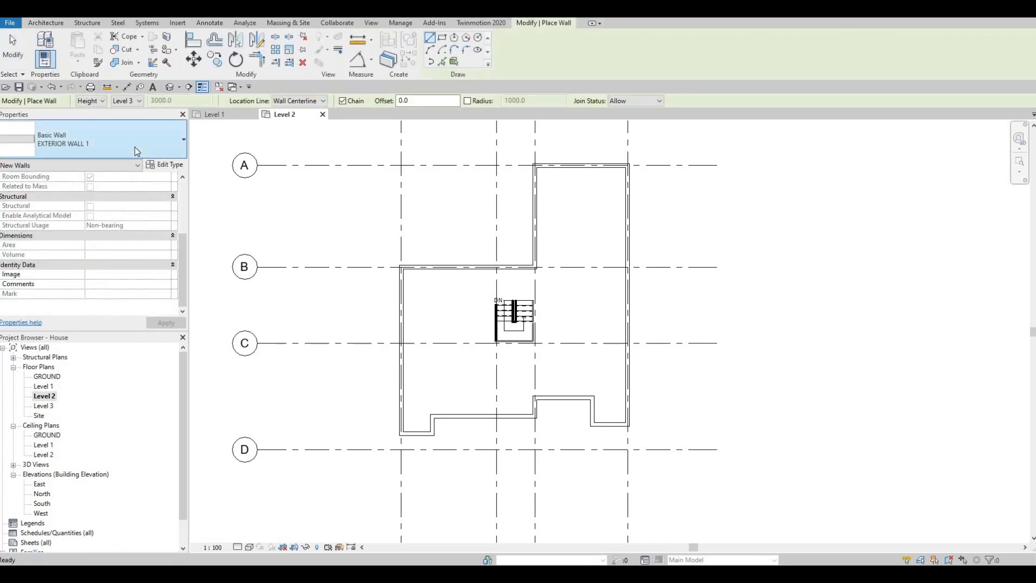
pyautogui.click(137, 151)
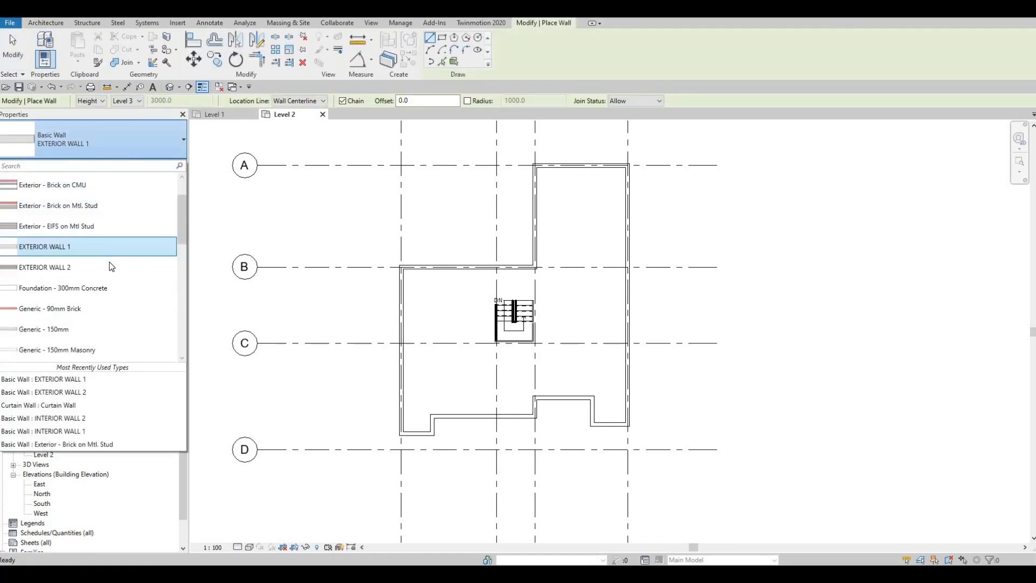
pyautogui.scroll(-5, 110, 266)
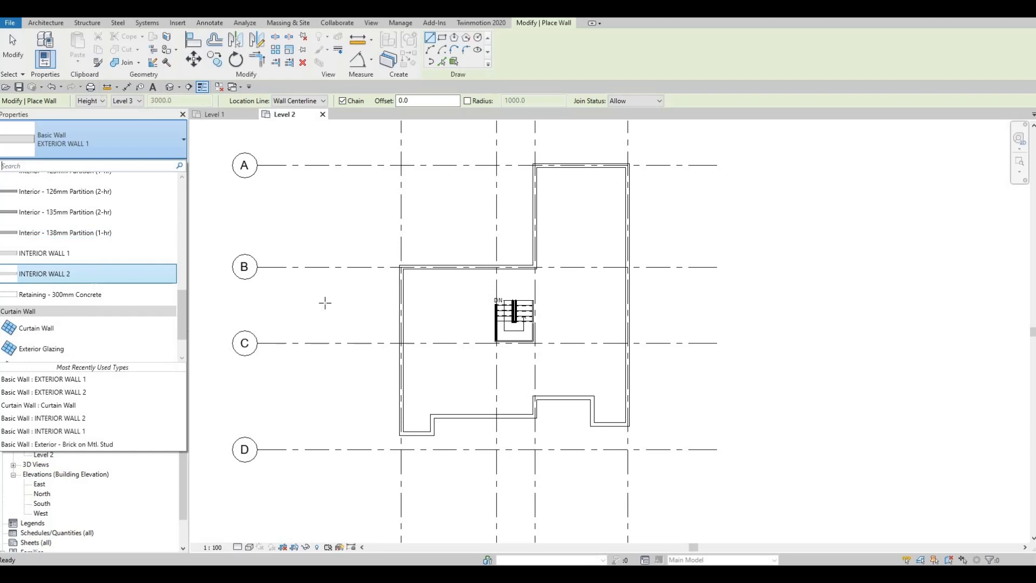
pyautogui.click(89, 258)
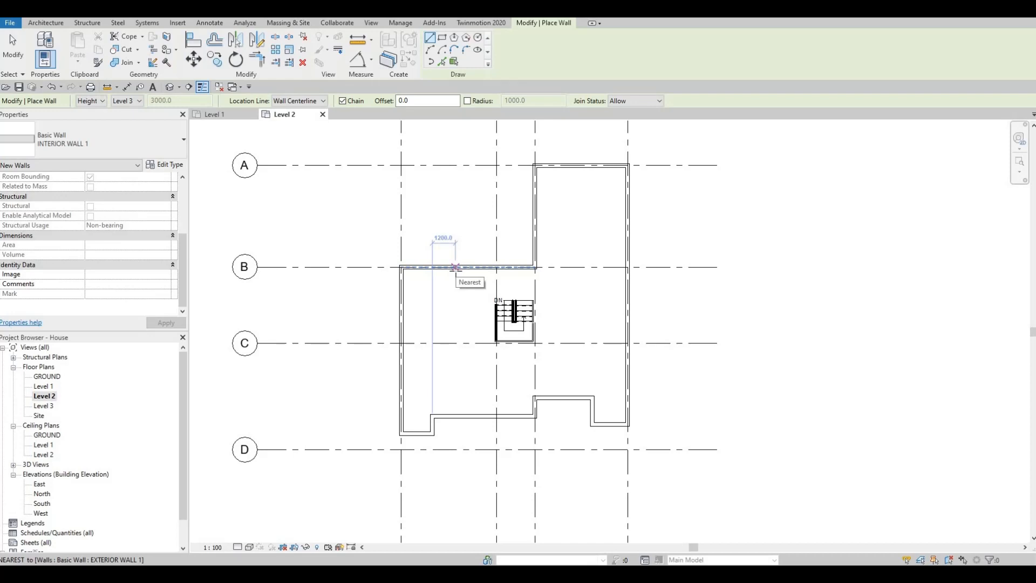
pyautogui.click(455, 267)
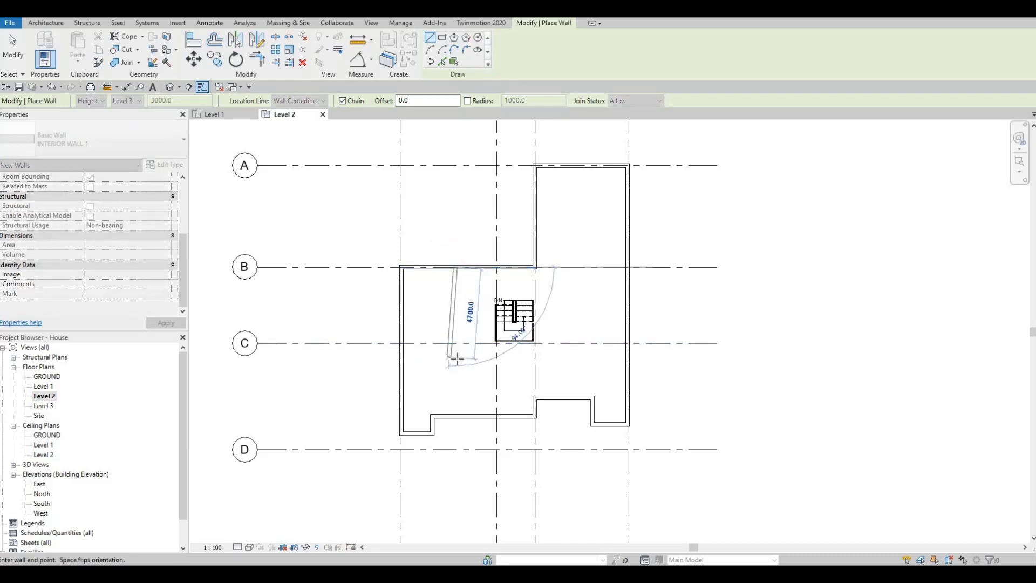
pyautogui.click(456, 358)
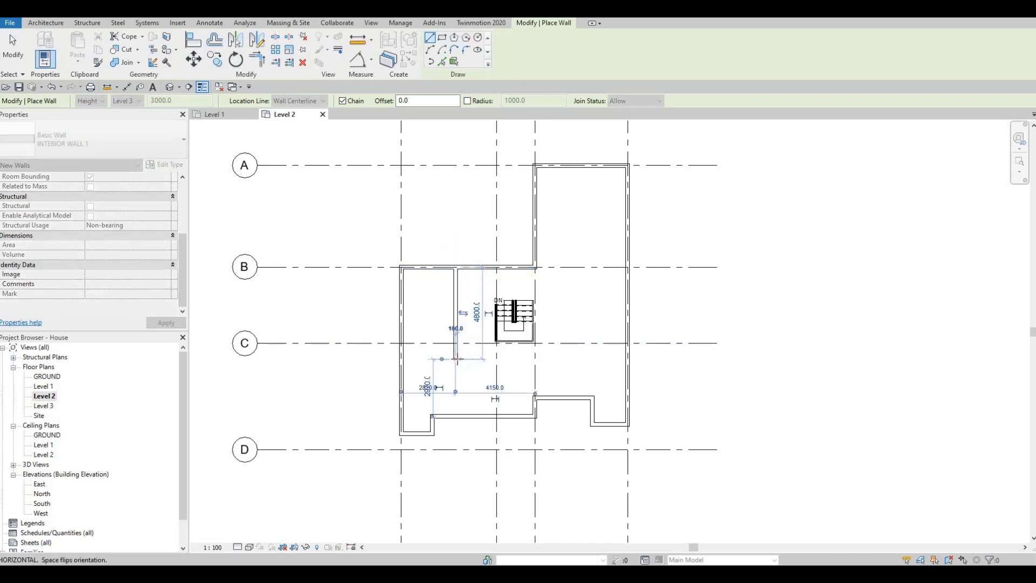
pyautogui.press('Escape')
pyautogui.press('Escape')
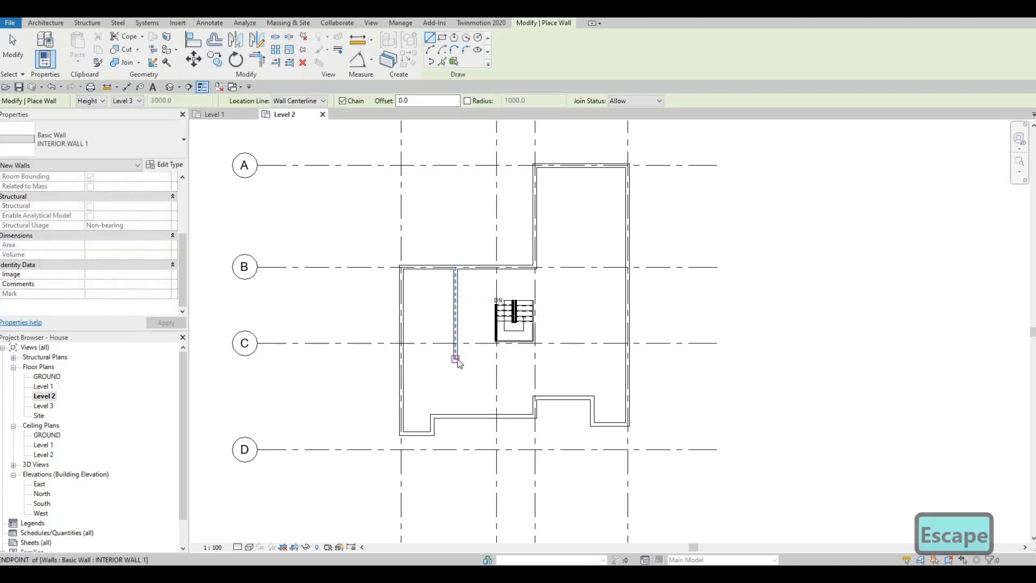
# Set the length of the vertical interior wall between grids 1 and 2 to 4750 mm.
pyautogui.click(454, 300)
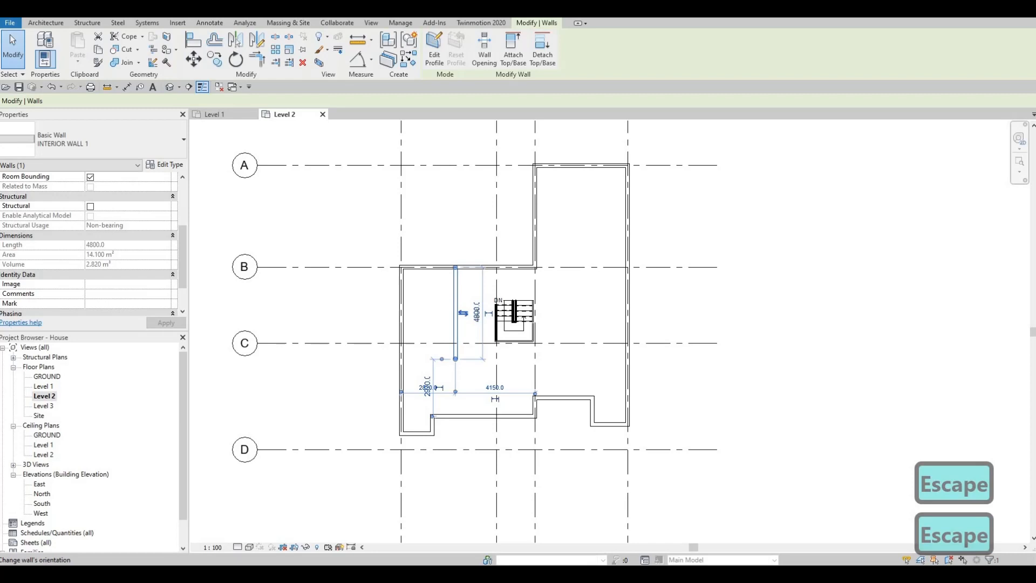
pyautogui.click(476, 312)
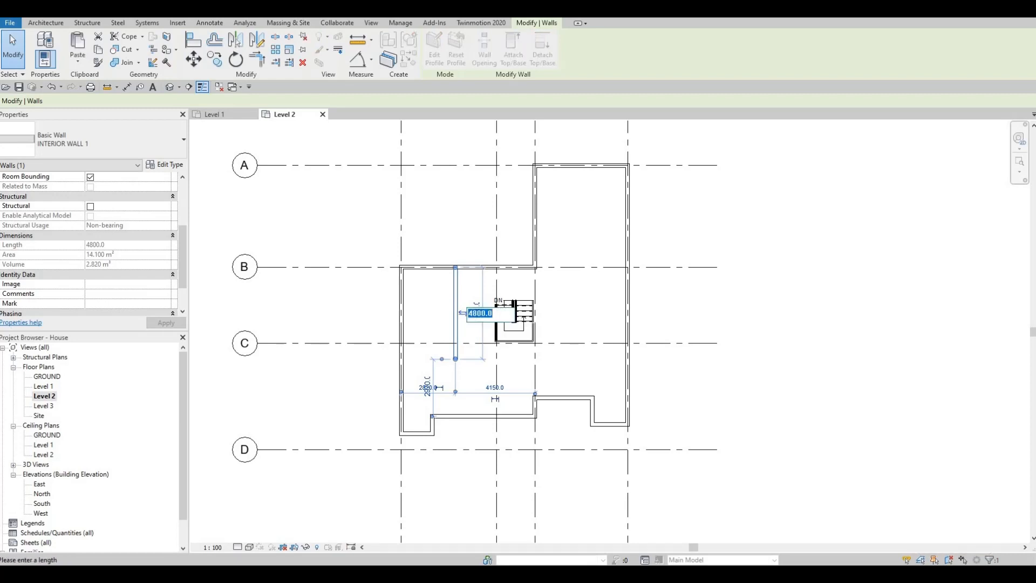
pyautogui.write('4750')
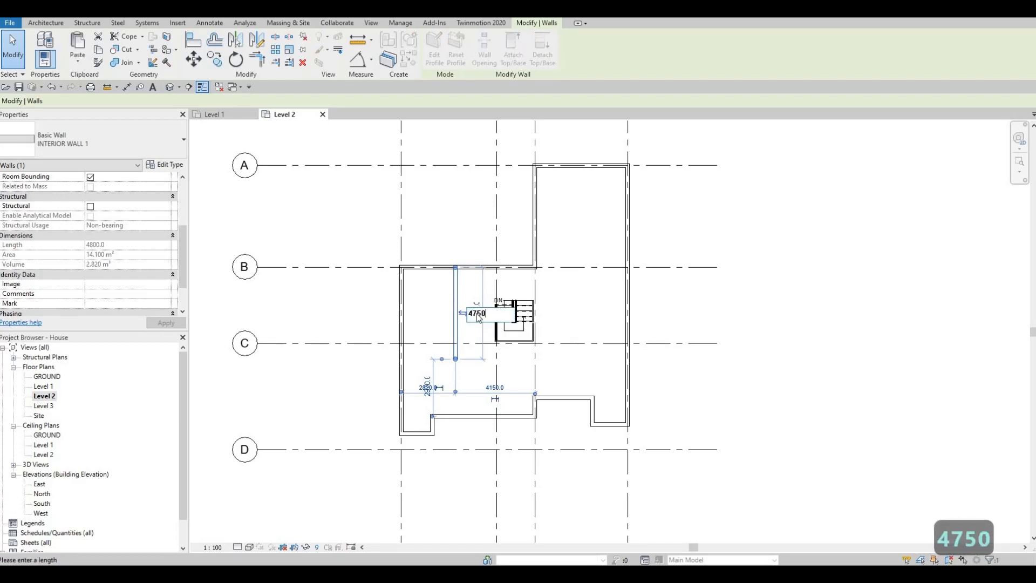
pyautogui.press('Return')
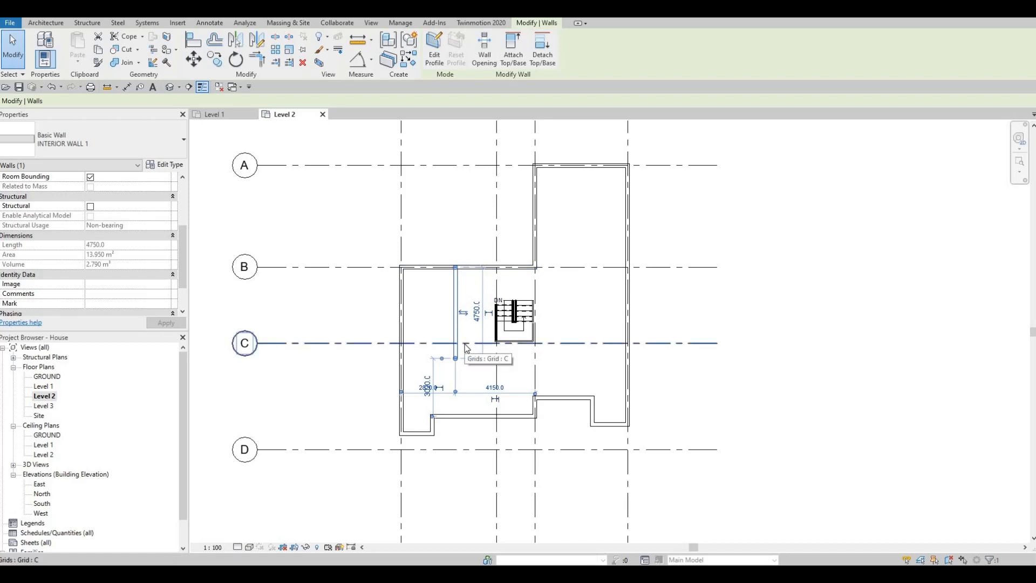
pyautogui.press('Escape')
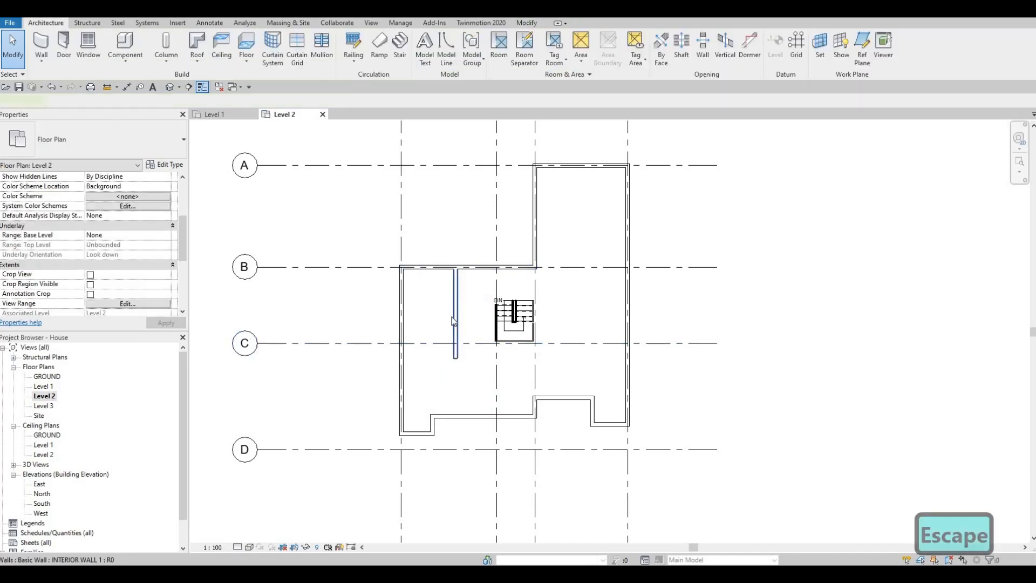
# Set the distance from grid 1 to the vertical interior wall between grids 1 and 2 to 3650 mm.
pyautogui.click(455, 321)
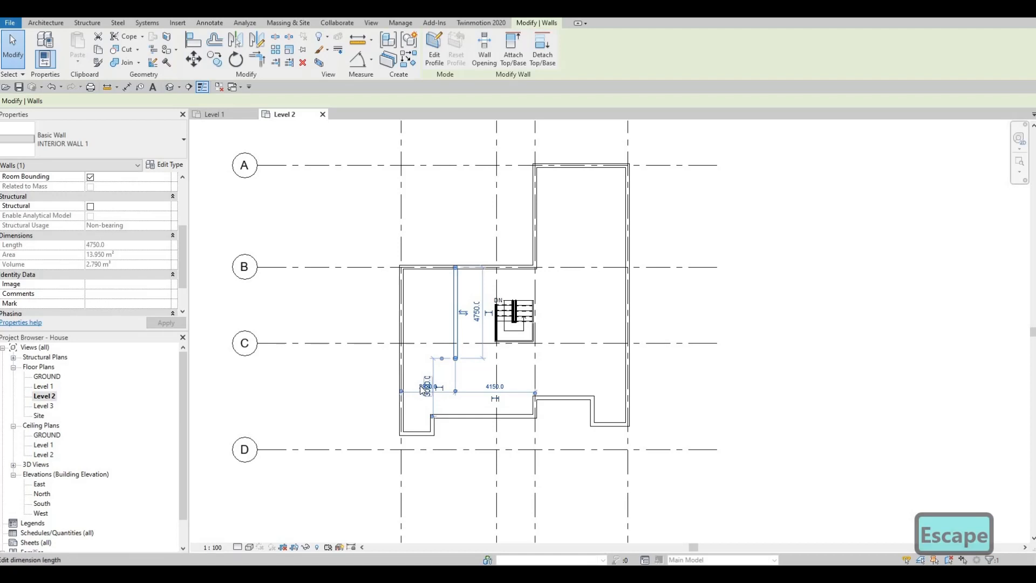
pyautogui.click(422, 394)
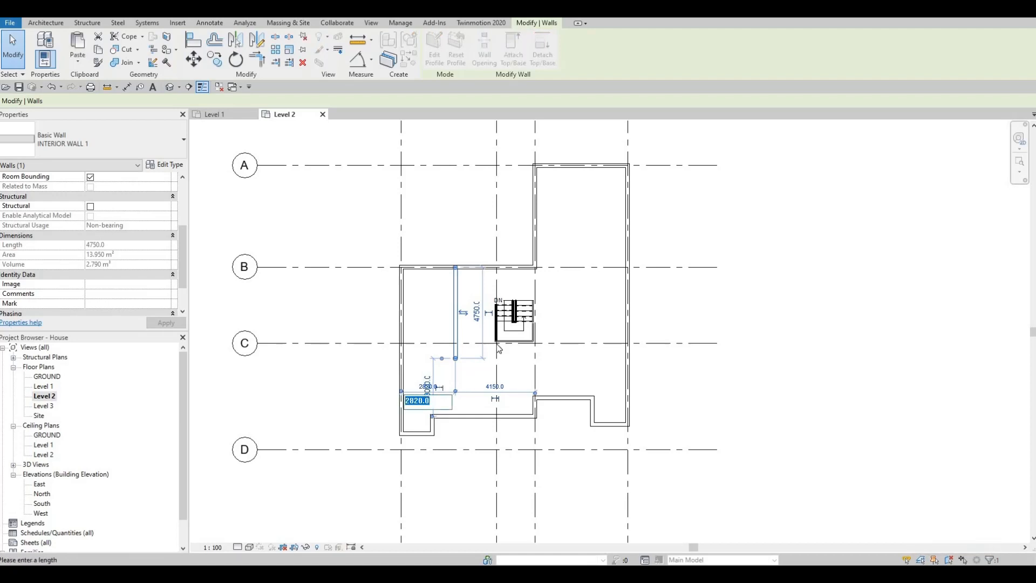
pyautogui.scroll(3, 420, 394)
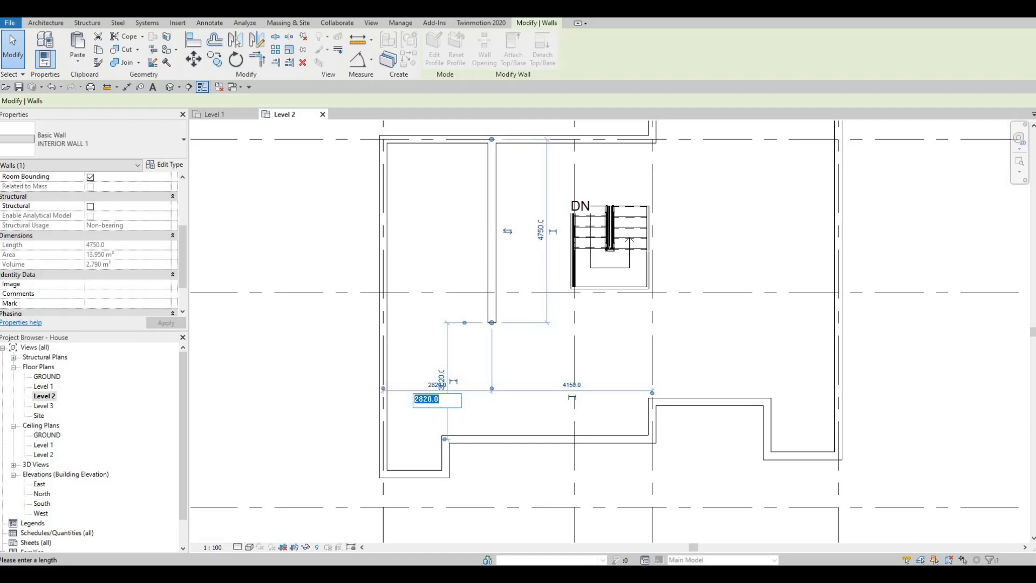
pyautogui.write('3650')
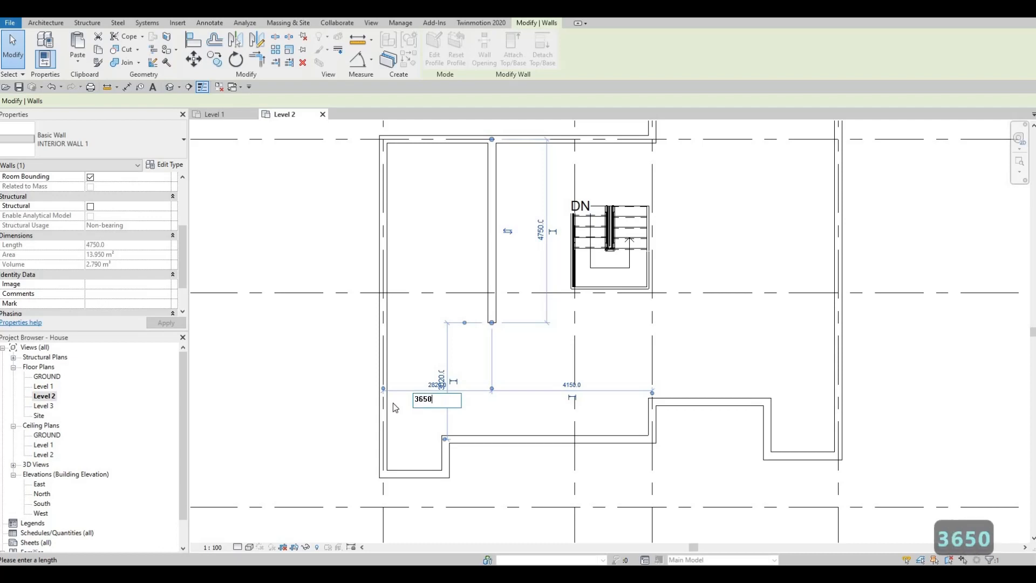
pyautogui.press('Return')
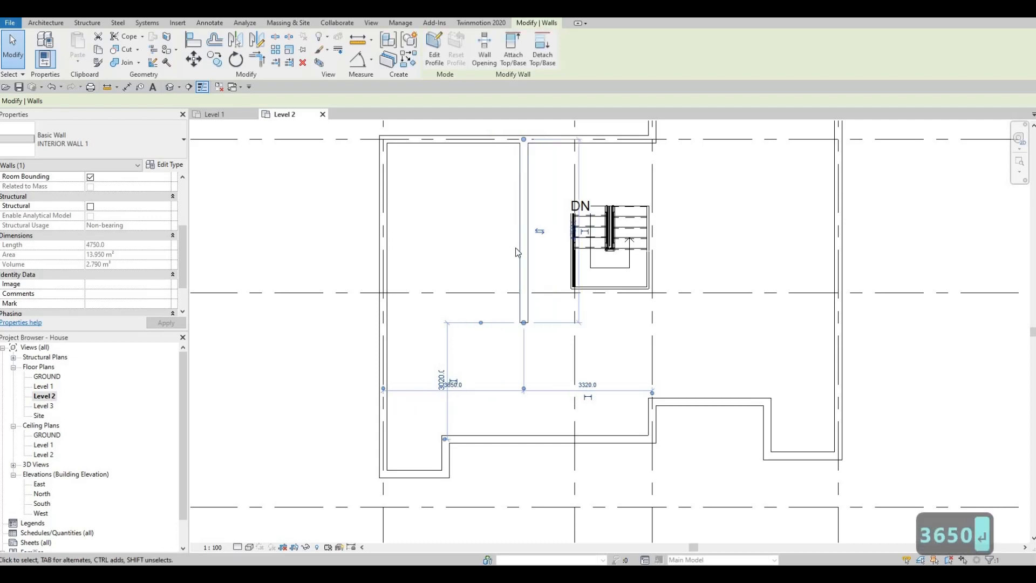
pyautogui.press('Escape')
pyautogui.press('Escape')
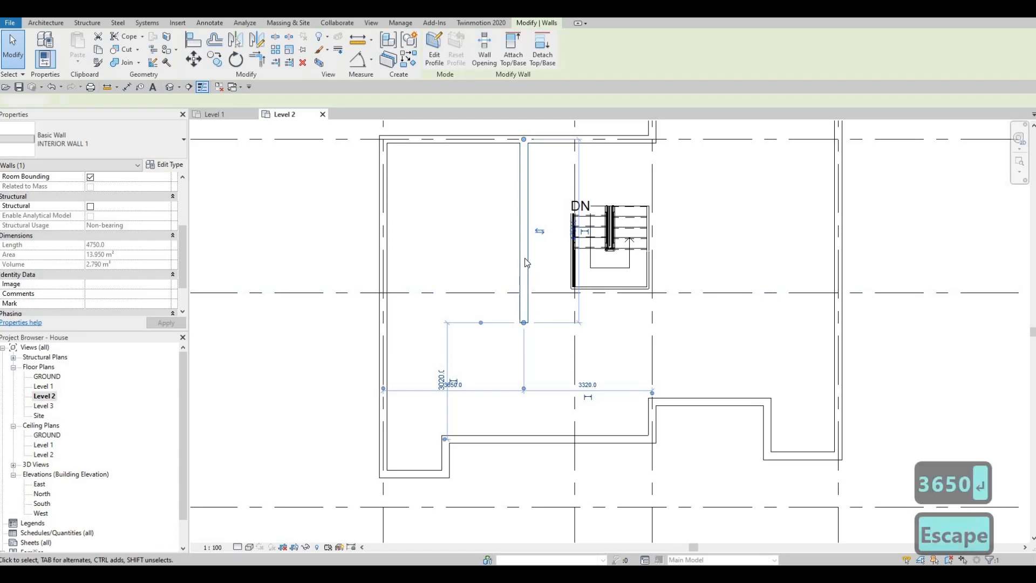
# Draw a horizontal INTERIOR WALL 1 wall from the lower end of the vertical interior wall to the exterior wall on grid 1.
pyautogui.click(526, 262)
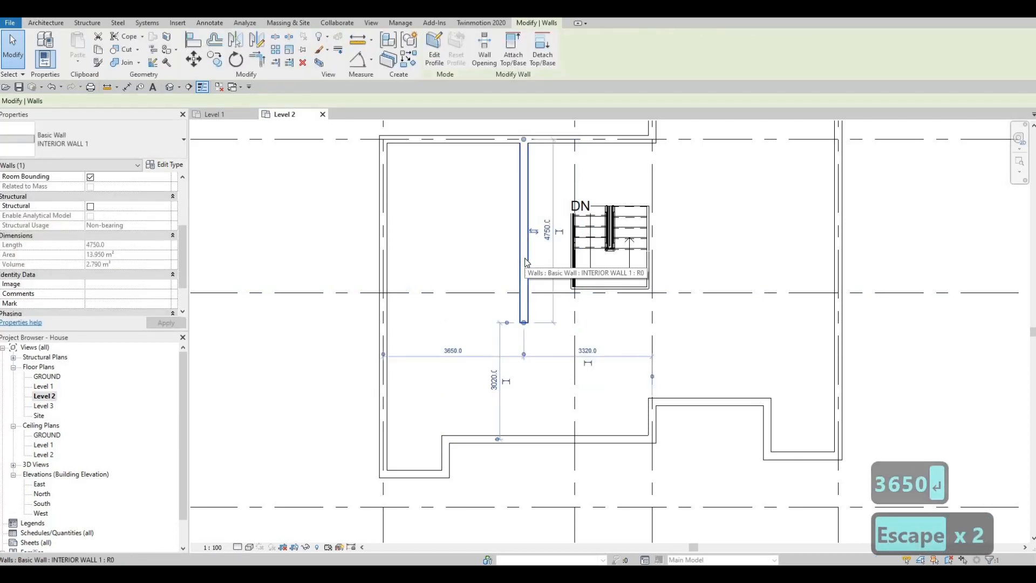
pyautogui.press('c')
pyautogui.press('s')
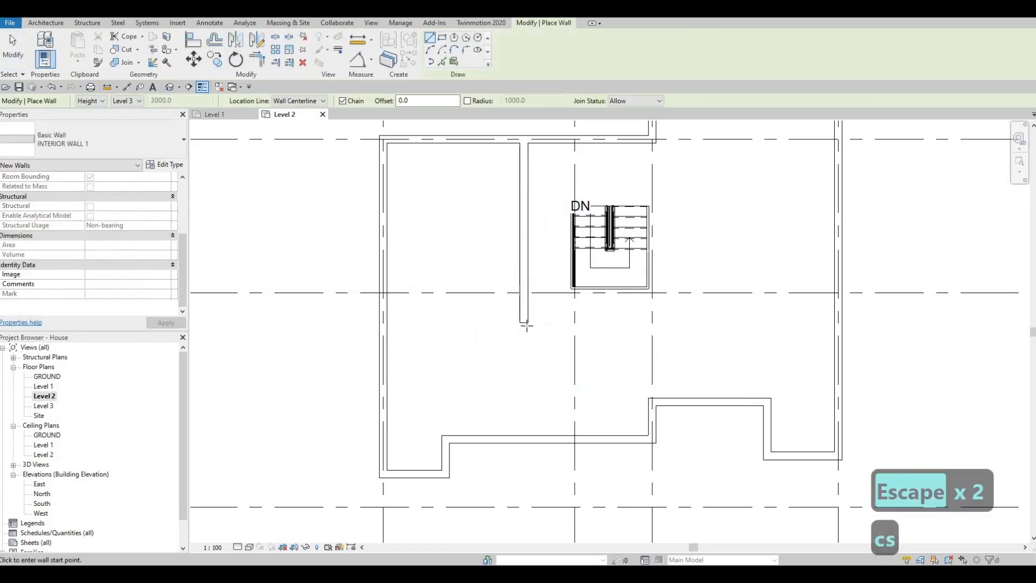
pyautogui.click(525, 323)
pyautogui.click(386, 324)
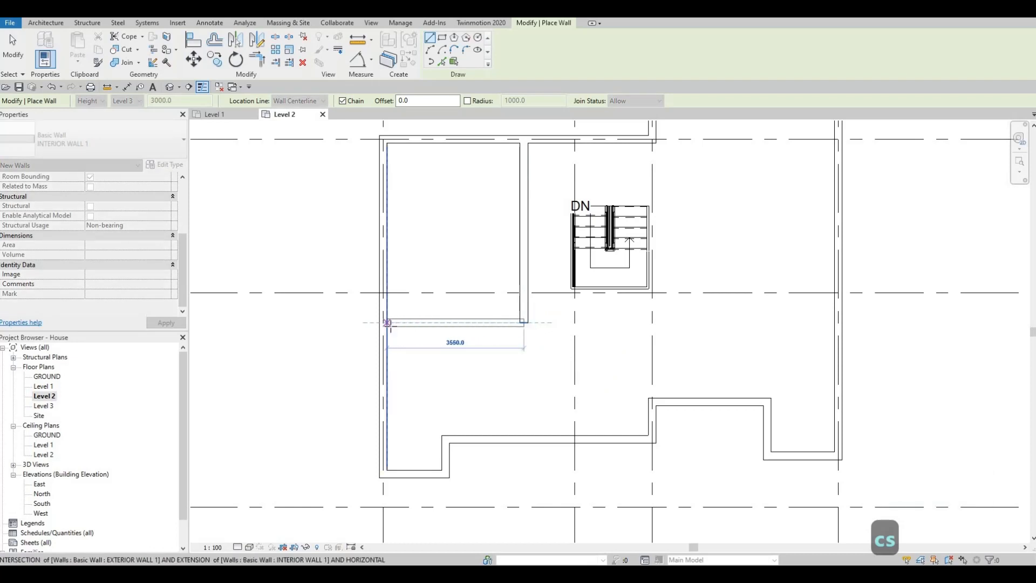
pyautogui.press('Escape')
pyautogui.press('Escape')
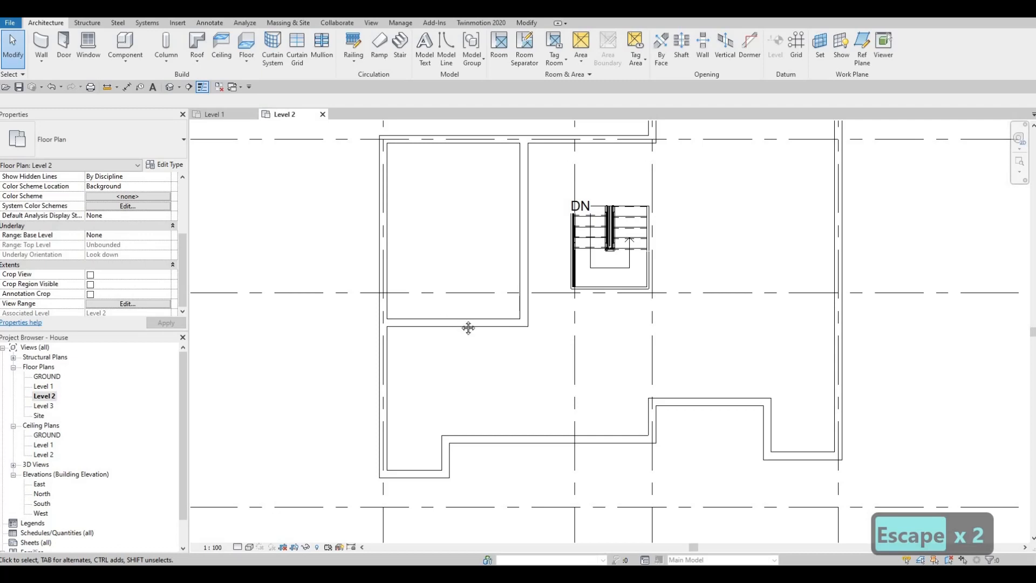
# Draw INTERIOR WALL 1 walls around the stair: about 2227 mm down grid 3 to grid C, and about 2120 mm along grid C past grid 2.
pyautogui.moveTo(463, 333); pyautogui.dragTo(469, 301, button='middle')
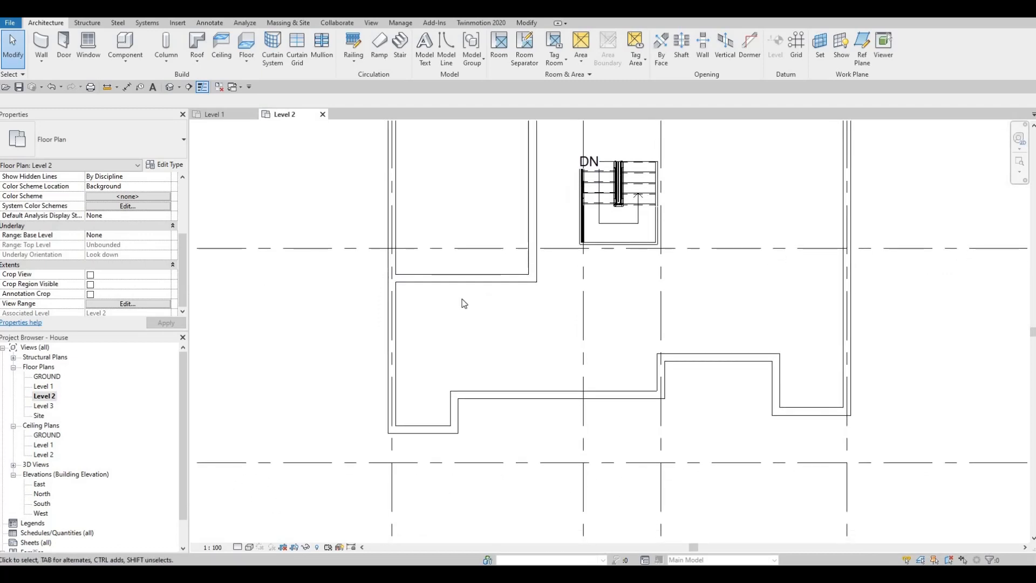
pyautogui.moveTo(536, 305); pyautogui.dragTo(518, 312, button='middle')
pyautogui.moveTo(578, 289); pyautogui.dragTo(516, 309, button='middle')
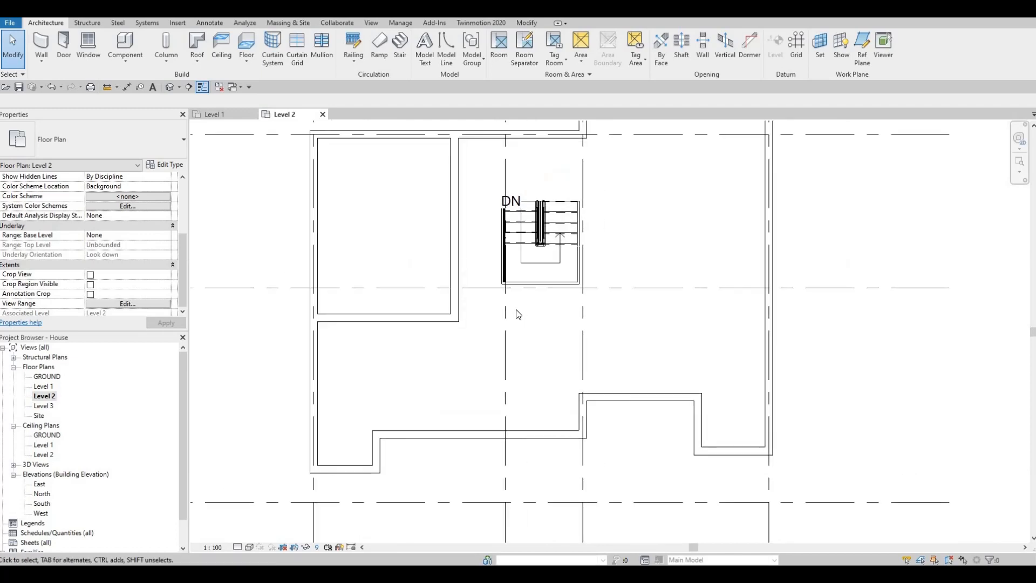
pyautogui.press('Escape')
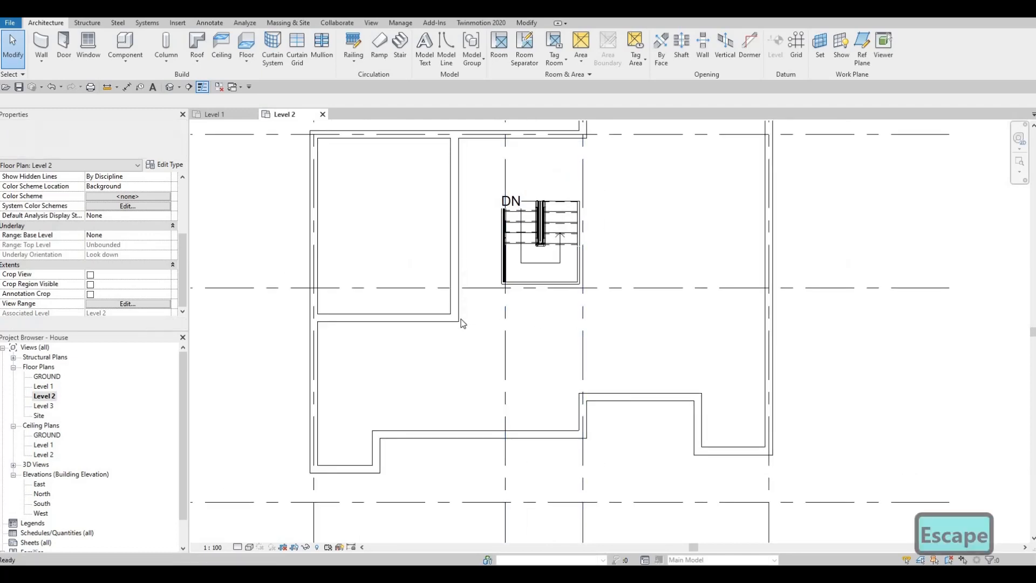
pyautogui.click(460, 321)
pyautogui.press('c')
pyautogui.press('s')
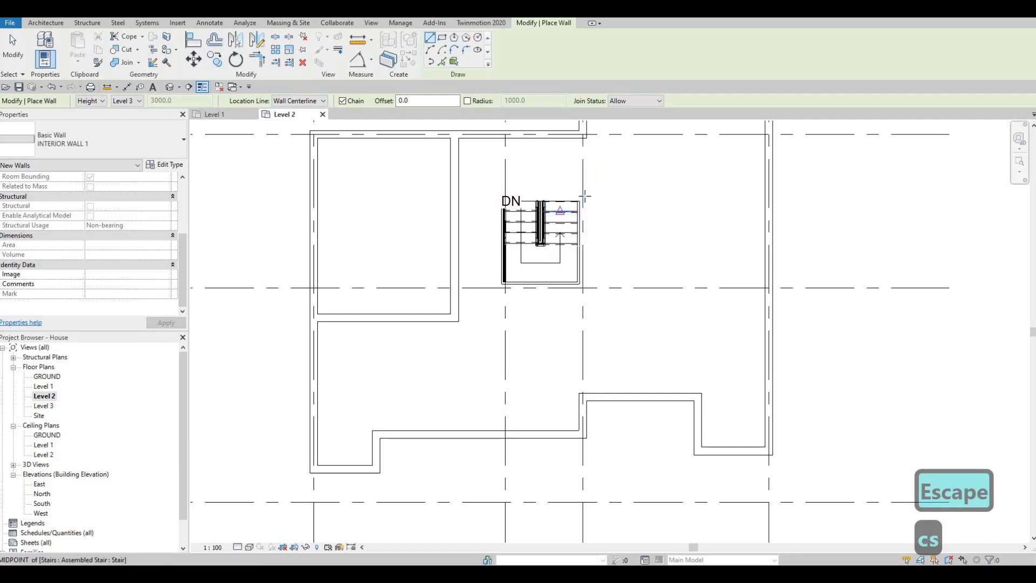
pyautogui.scroll(4, 580, 195)
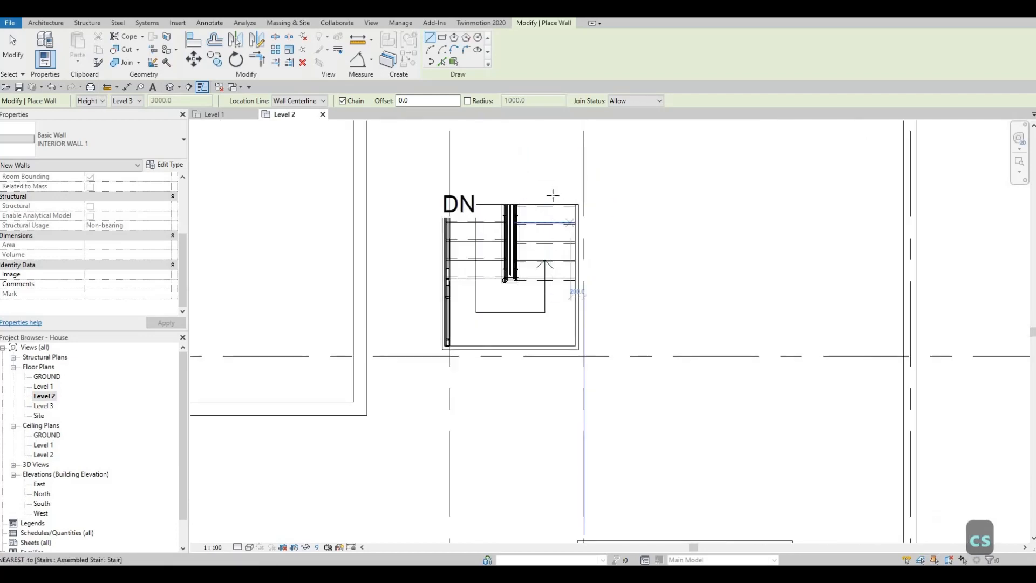
pyautogui.scroll(-1, 573, 209)
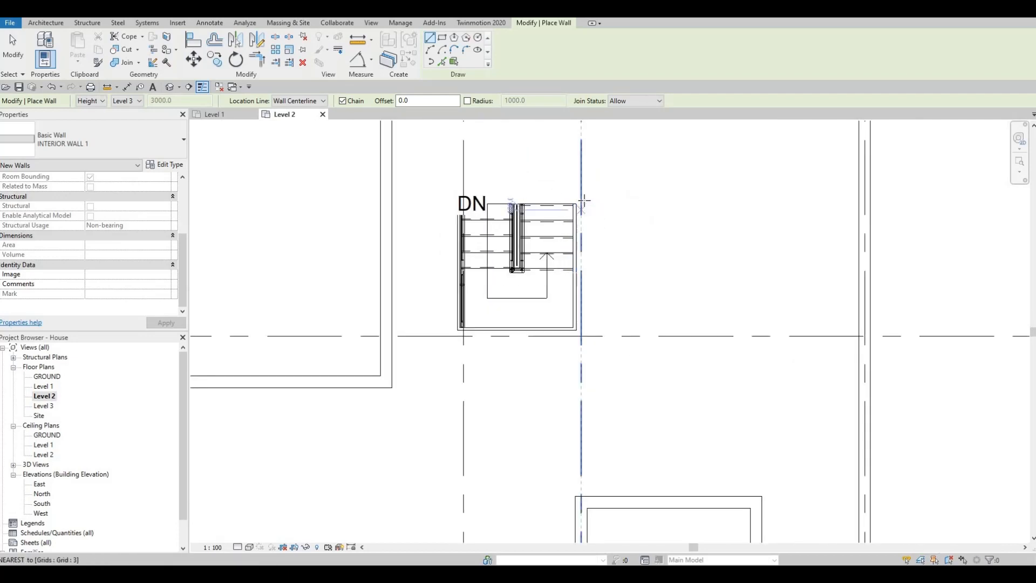
pyautogui.scroll(3, 581, 205)
pyautogui.click(581, 204)
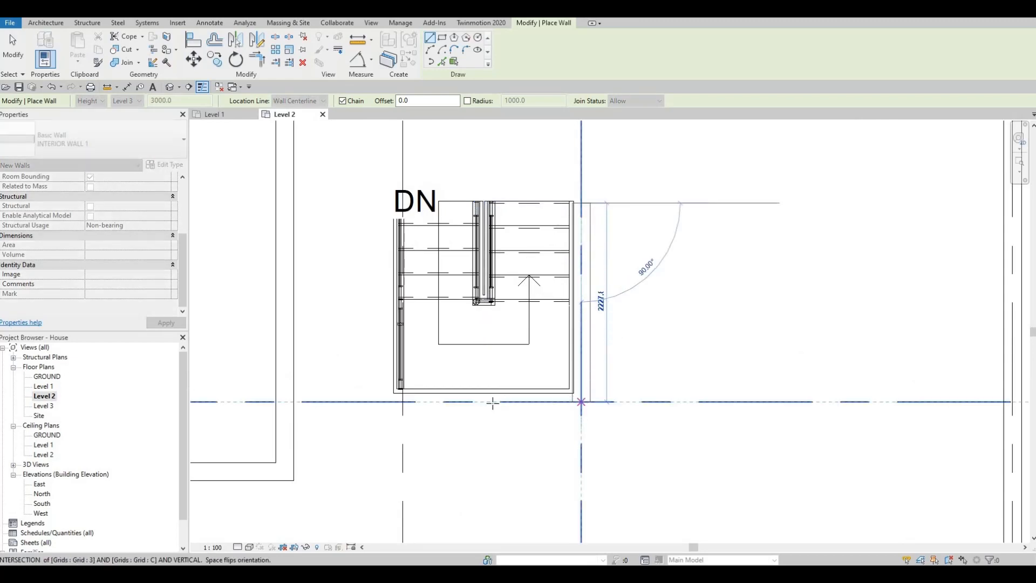
pyautogui.click(581, 402)
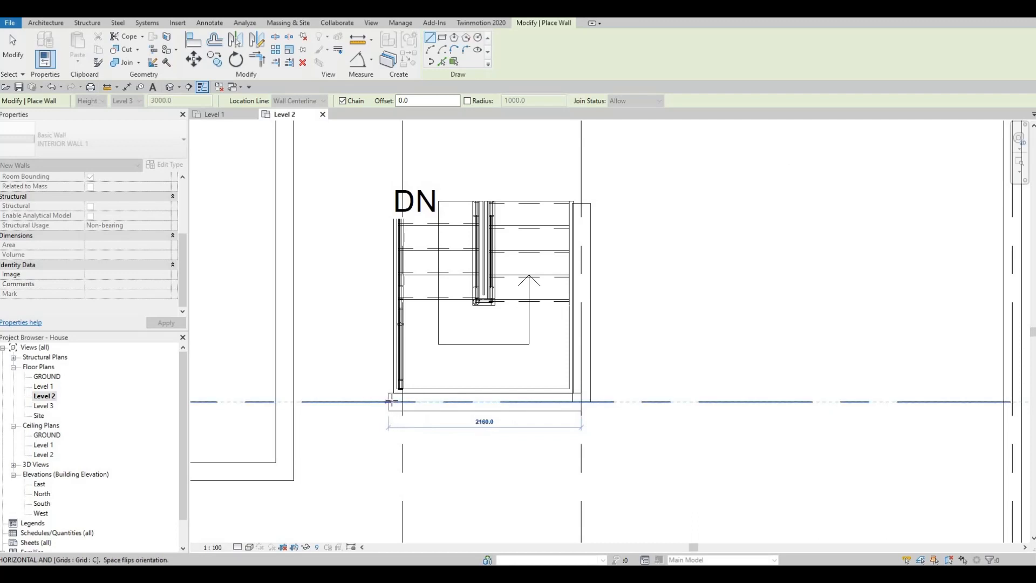
pyautogui.click(393, 402)
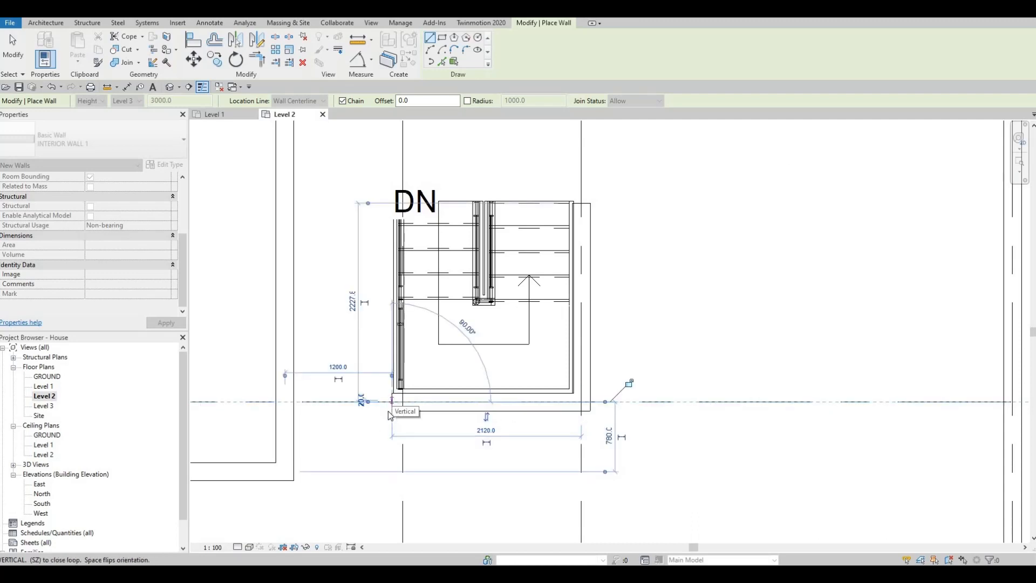
pyautogui.press('Escape')
pyautogui.press('Escape')
# Extend the free end of the grid C stair wall to the vertical interior wall between grids 1 and 2.
pyautogui.click(391, 405)
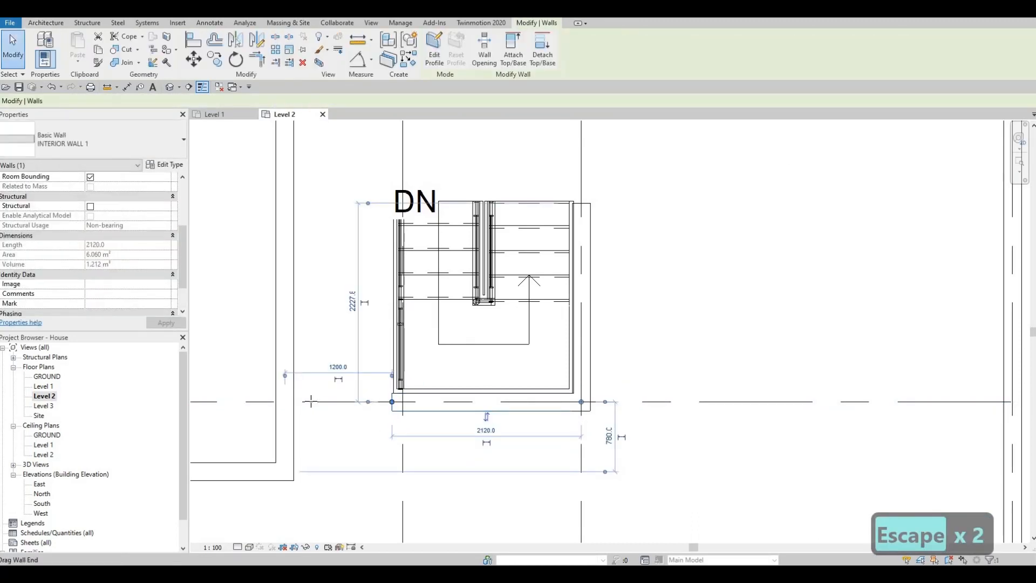
pyautogui.moveTo(392, 402); pyautogui.dragTo(304, 425)
pyautogui.scroll(-4, 358, 398)
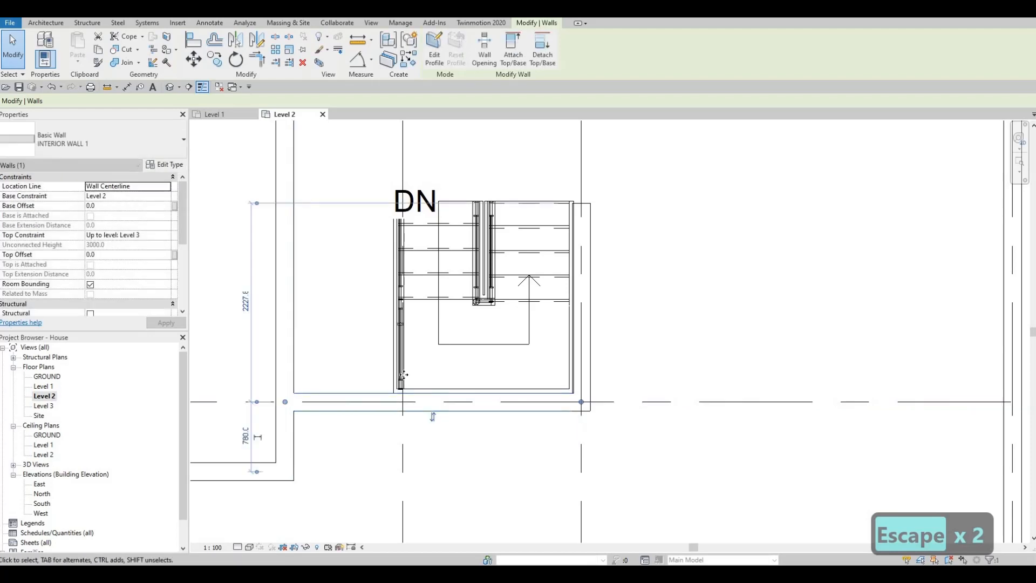
pyautogui.press('Escape')
# Stretch the upper end of the grid 3 stair wall slightly past the stair's edge, to a length of about 2280 mm.
pyautogui.scroll(5, 477, 292)
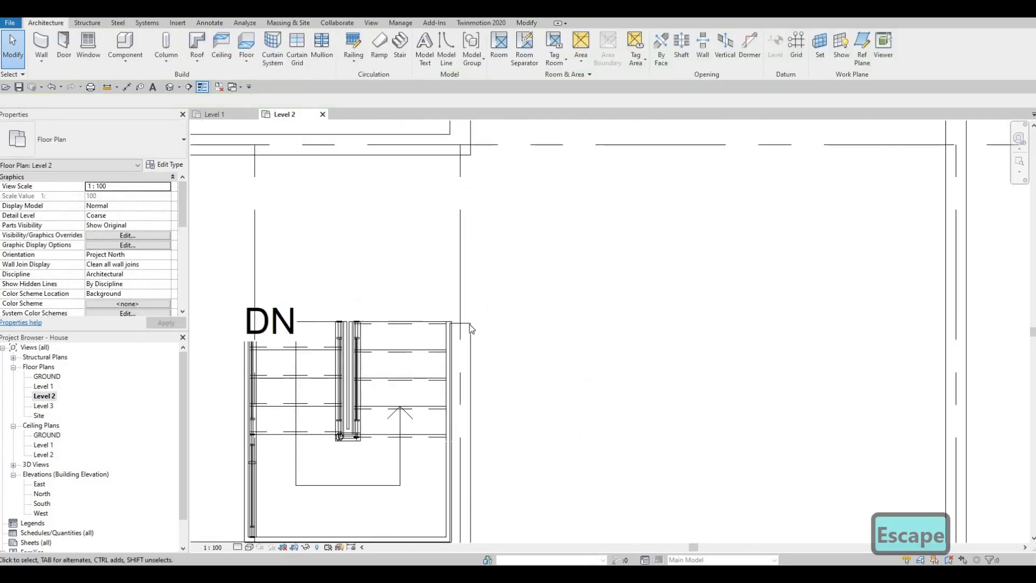
pyautogui.click(468, 326)
pyautogui.moveTo(460, 322); pyautogui.dragTo(458, 319)
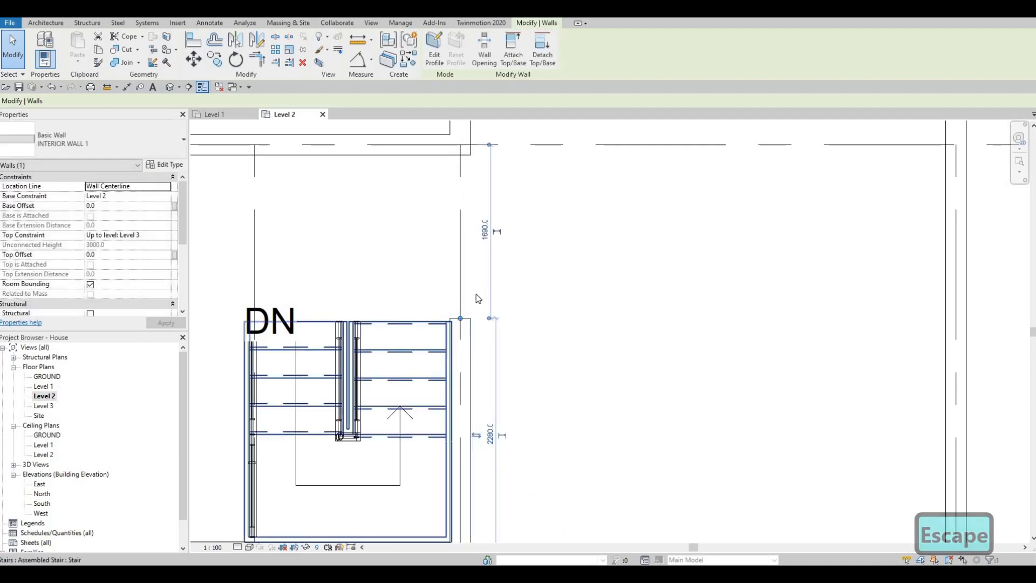
pyautogui.scroll(-3, 478, 296)
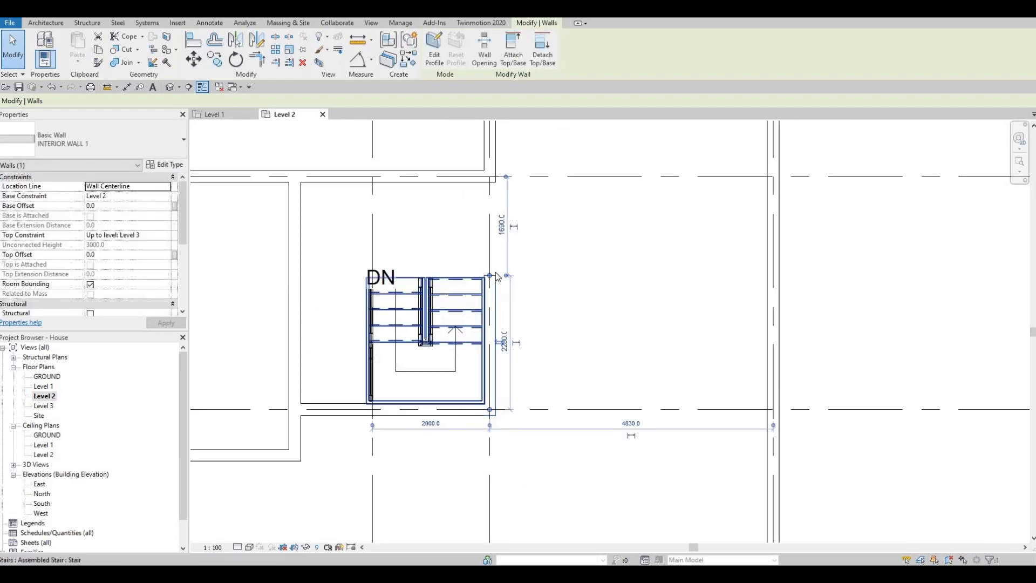
pyautogui.scroll(-2, 488, 256)
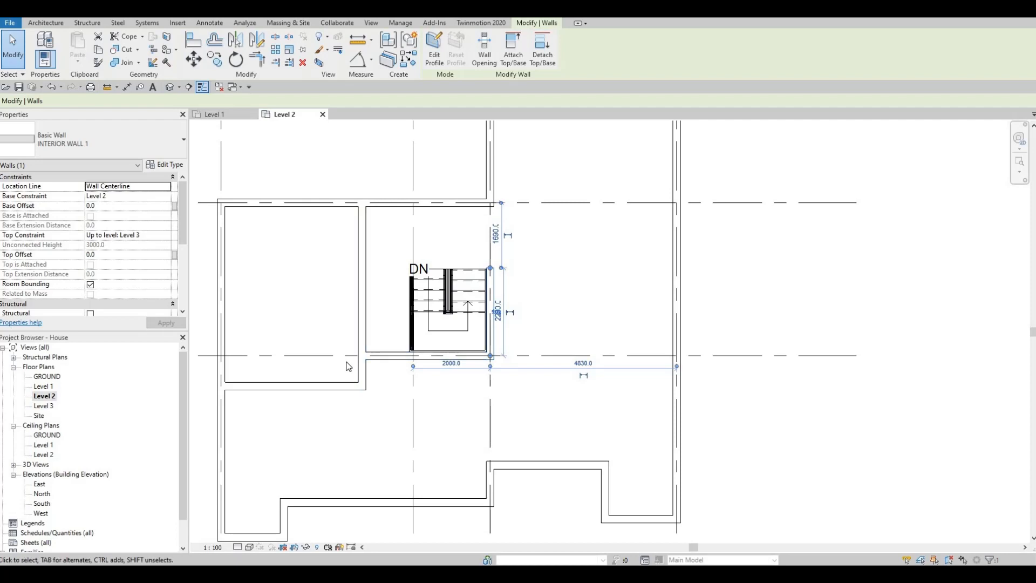
pyautogui.moveTo(462, 306); pyautogui.dragTo(389, 319, button='middle')
pyautogui.press('Escape')
pyautogui.press('Escape')
pyautogui.click(420, 320)
pyautogui.press('Escape')
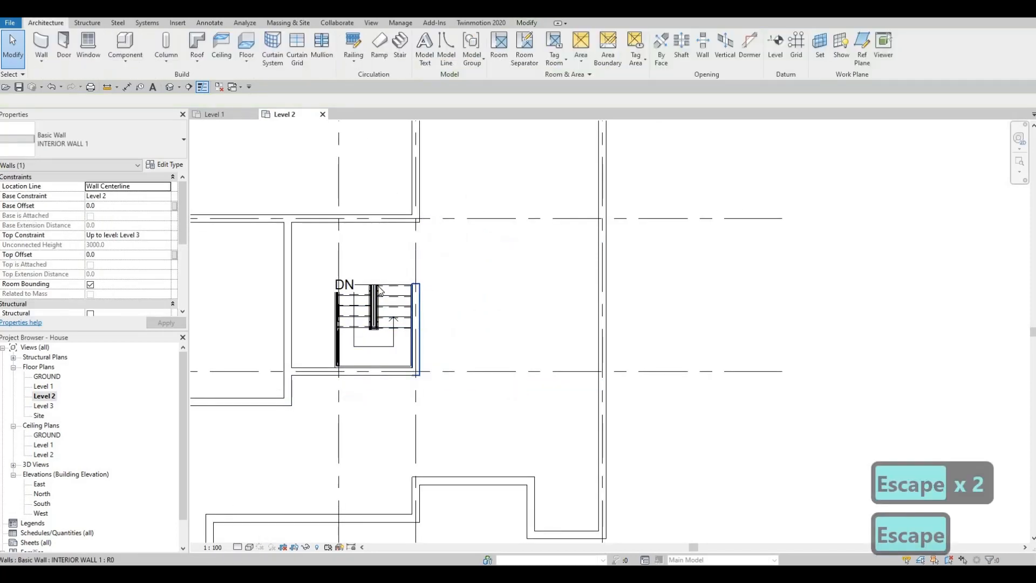
# Draw a horizontal INTERIOR WALL 1 wall about 3600 mm from the grid 4 exterior wall towards the stair, about 2070 mm below grid B.
pyautogui.scroll(5, 412, 288)
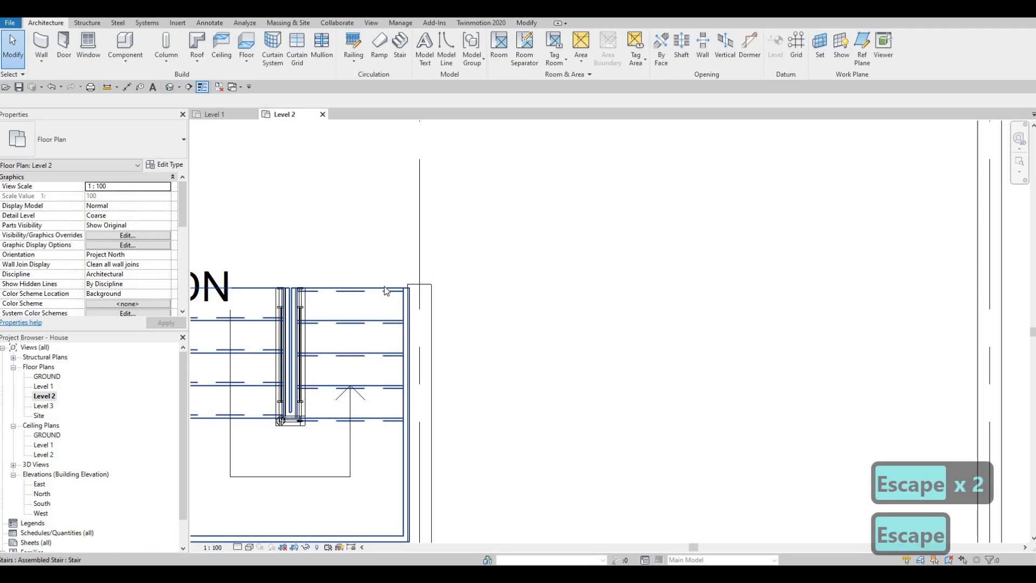
pyautogui.scroll(-4, 382, 291)
pyautogui.press('Escape')
pyautogui.scroll(-3, 453, 289)
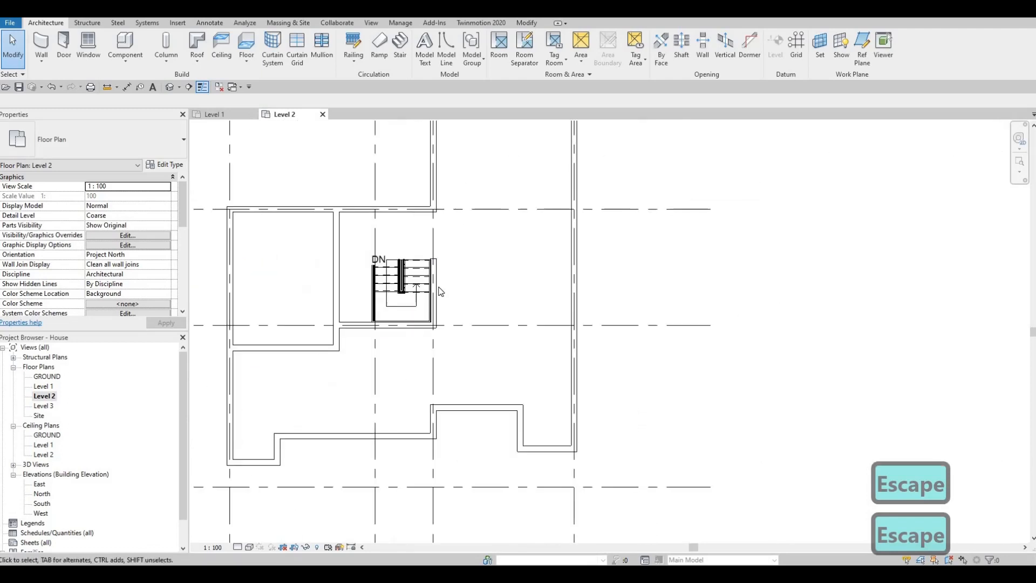
pyautogui.press('c')
pyautogui.press('s')
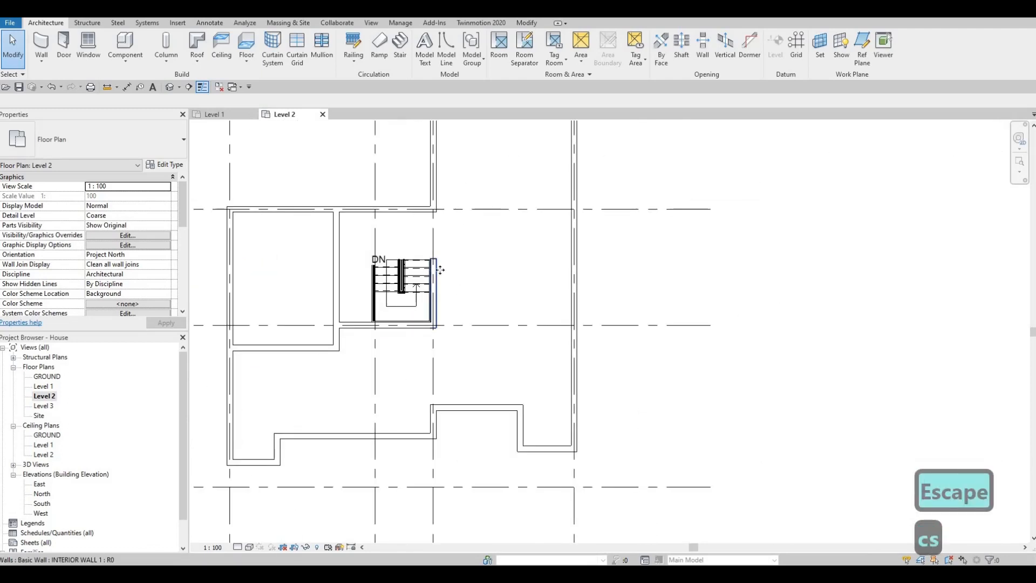
pyautogui.click(440, 274)
pyautogui.press('c')
pyautogui.press('s')
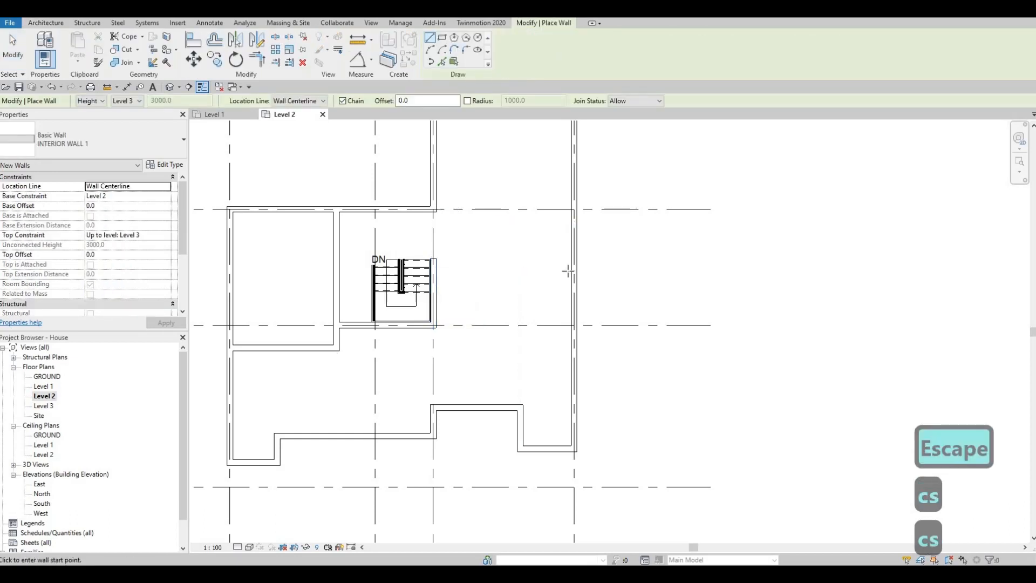
pyautogui.click(568, 271)
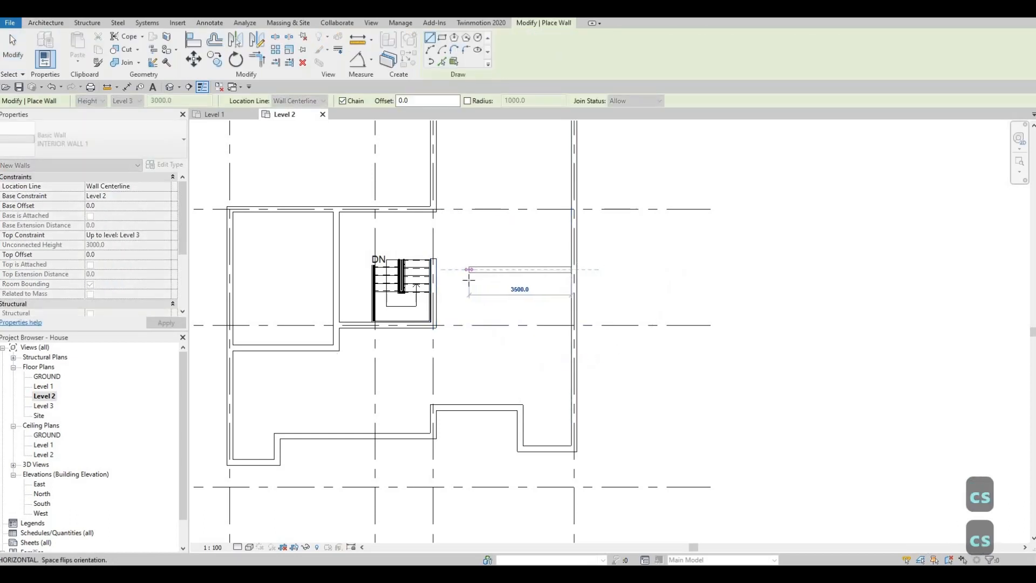
pyautogui.click(468, 279)
pyautogui.press('Escape')
pyautogui.press('Escape')
pyautogui.press('Escape')
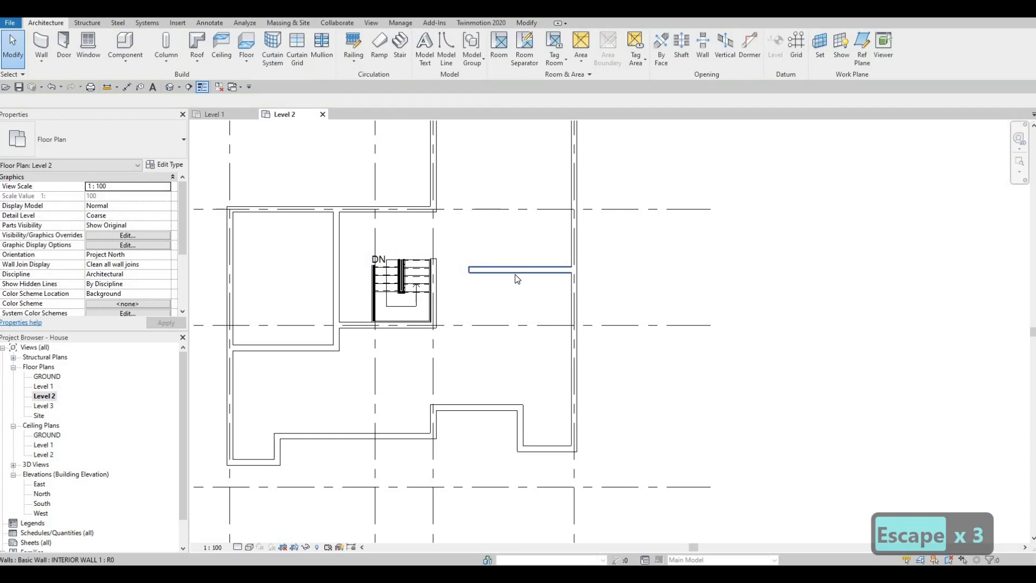
pyautogui.click(516, 276)
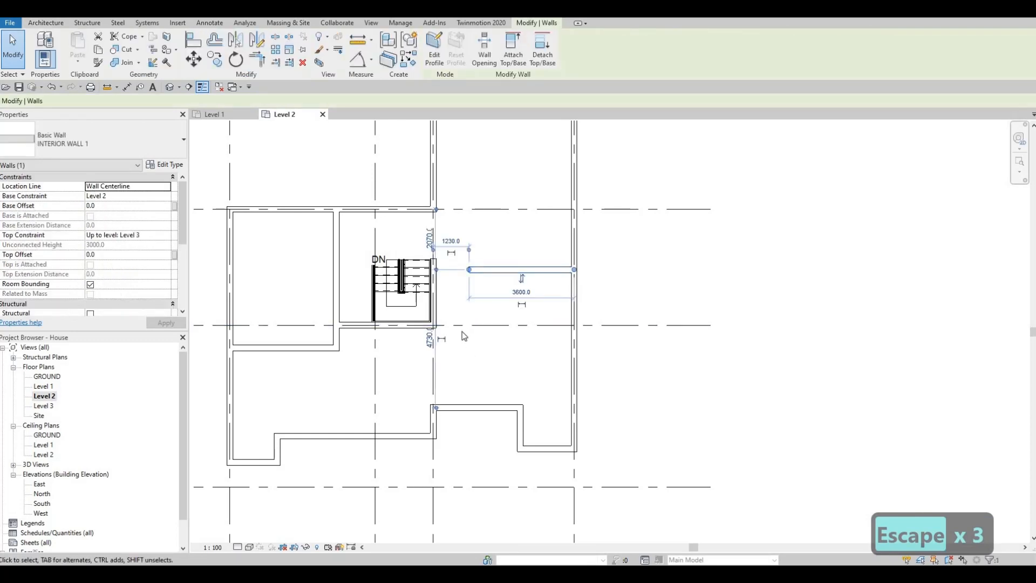
pyautogui.moveTo(469, 341); pyautogui.dragTo(510, 257, button='middle')
pyautogui.moveTo(516, 299); pyautogui.dragTo(503, 295, button='middle')
pyautogui.moveTo(510, 332); pyautogui.dragTo(507, 367, button='middle')
pyautogui.press('Escape')
pyautogui.press('Escape')
# Align the upper end of the grid 3 stair wall with the top edge of the stair run.
pyautogui.scroll(2, 463, 354)
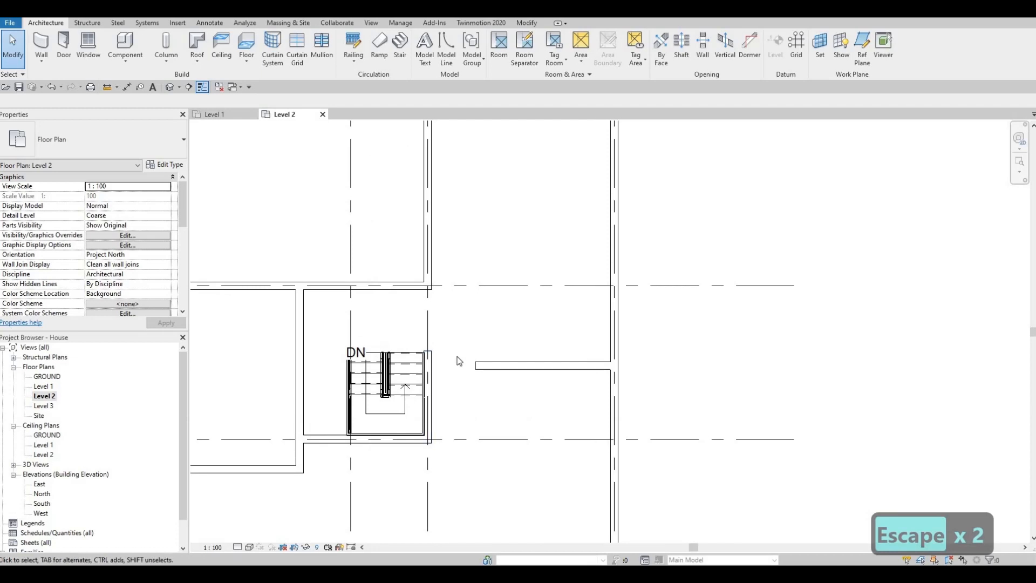
pyautogui.press('a')
pyautogui.press('l')
pyautogui.scroll(5, 439, 359)
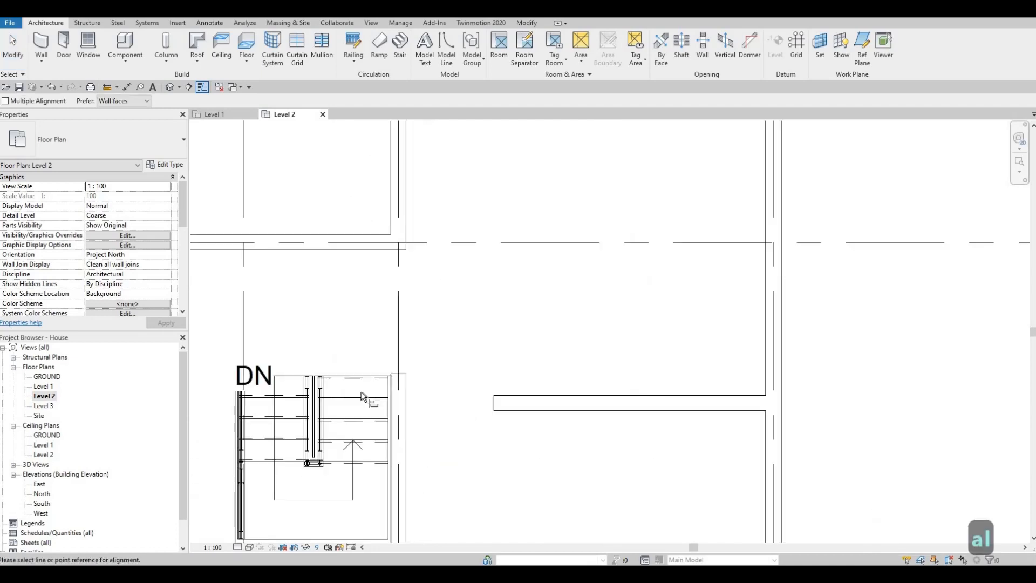
pyautogui.click(325, 398)
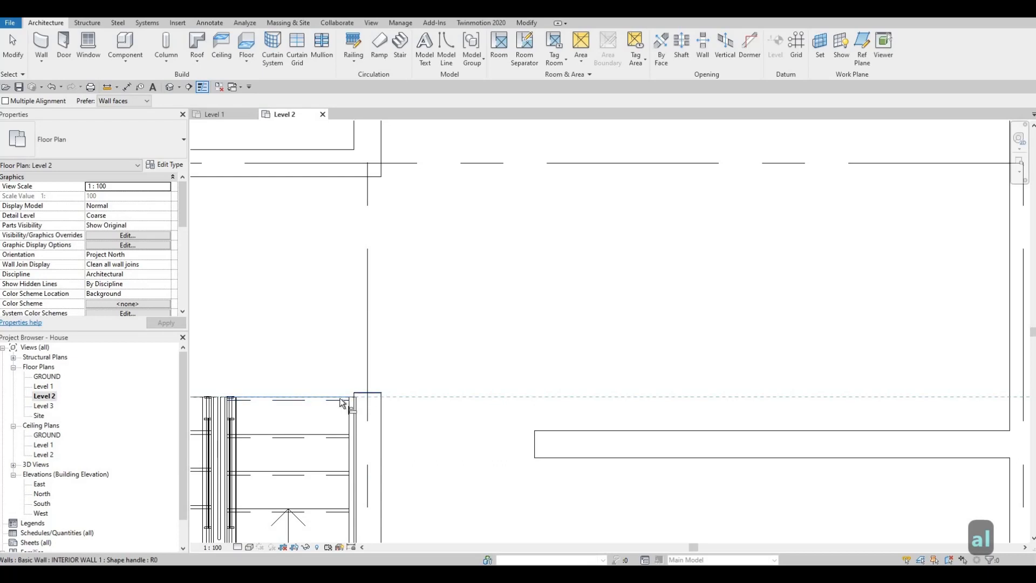
pyautogui.click(361, 395)
# Align the upper face of the horizontal wall from grid 4 with the upper end of the grid 3 stair wall.
pyautogui.click(361, 398)
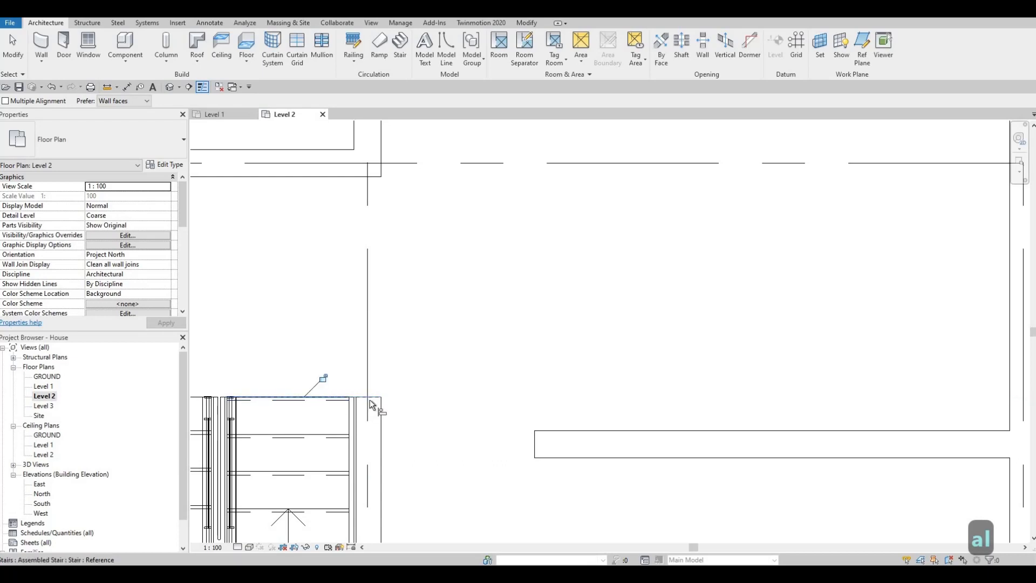
pyautogui.click(553, 429)
pyautogui.press('Escape')
pyautogui.scroll(-2, 583, 335)
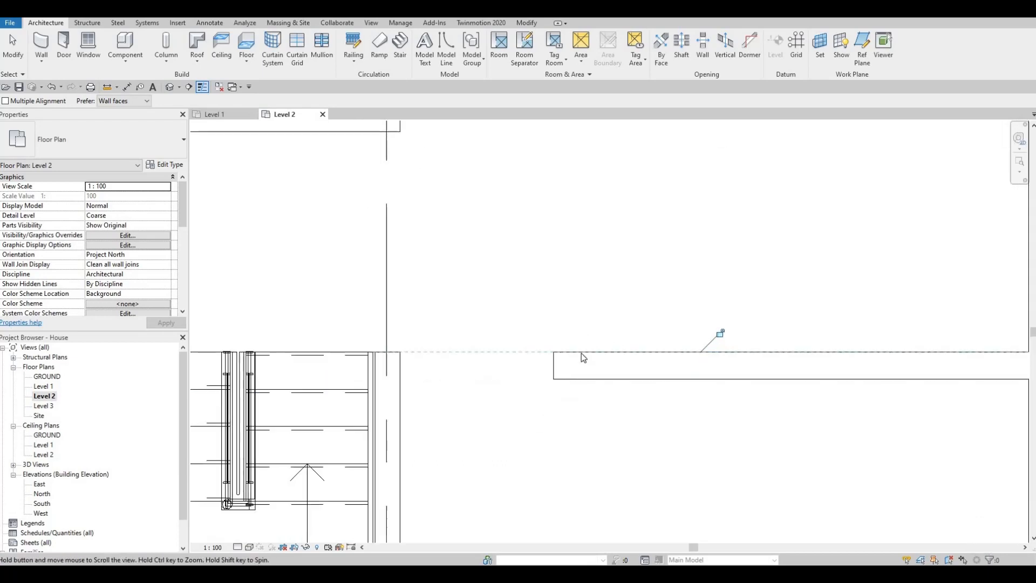
pyautogui.press('Escape')
# Extend the free end of the horizontal wall from grid 4 to the grid 3 stair wall.
pyautogui.click(579, 333)
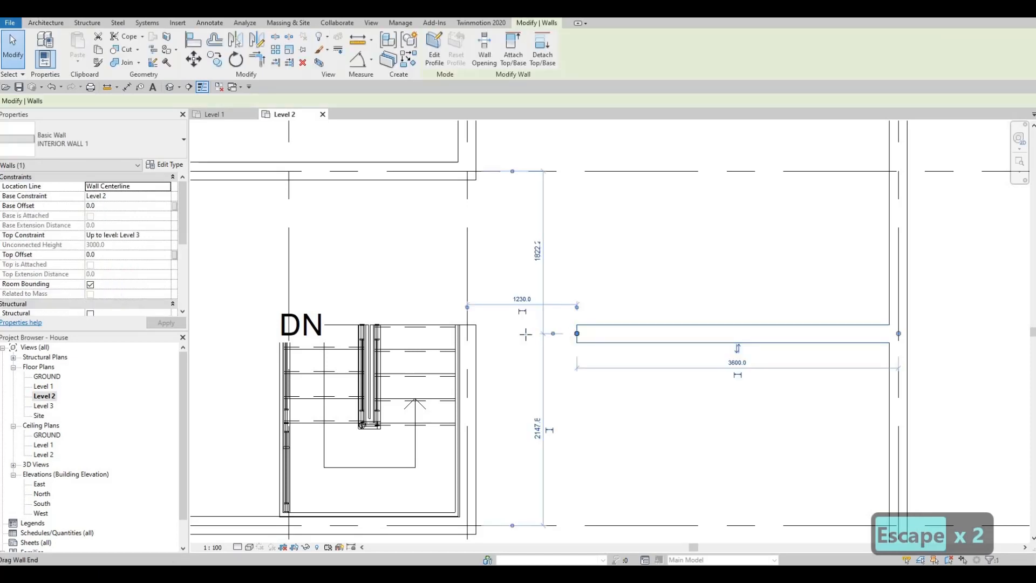
pyautogui.moveTo(485, 335); pyautogui.dragTo(470, 333)
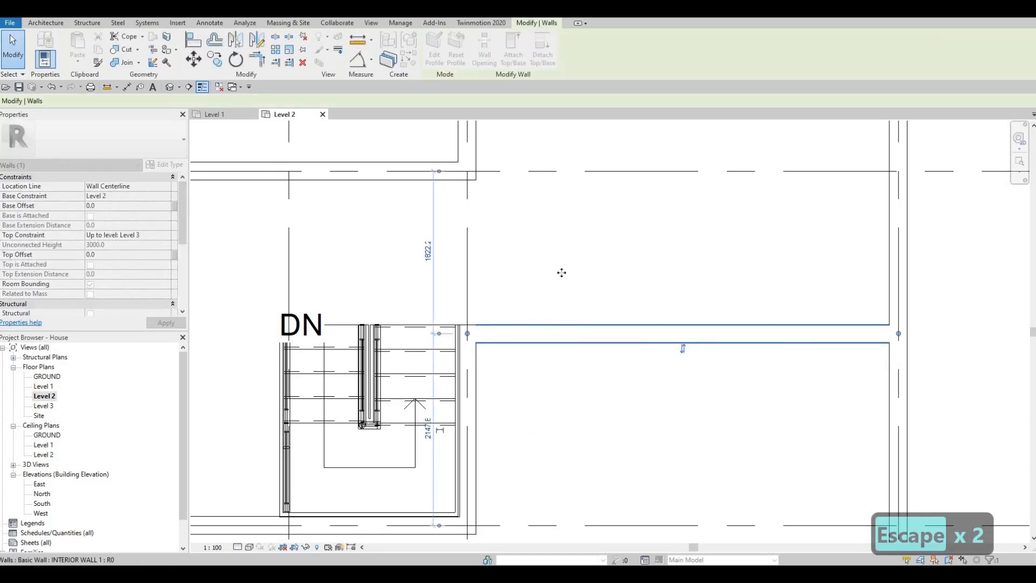
pyautogui.moveTo(545, 329); pyautogui.dragTo(626, 294, button='middle')
pyautogui.scroll(-2, 572, 300)
pyautogui.press('Escape')
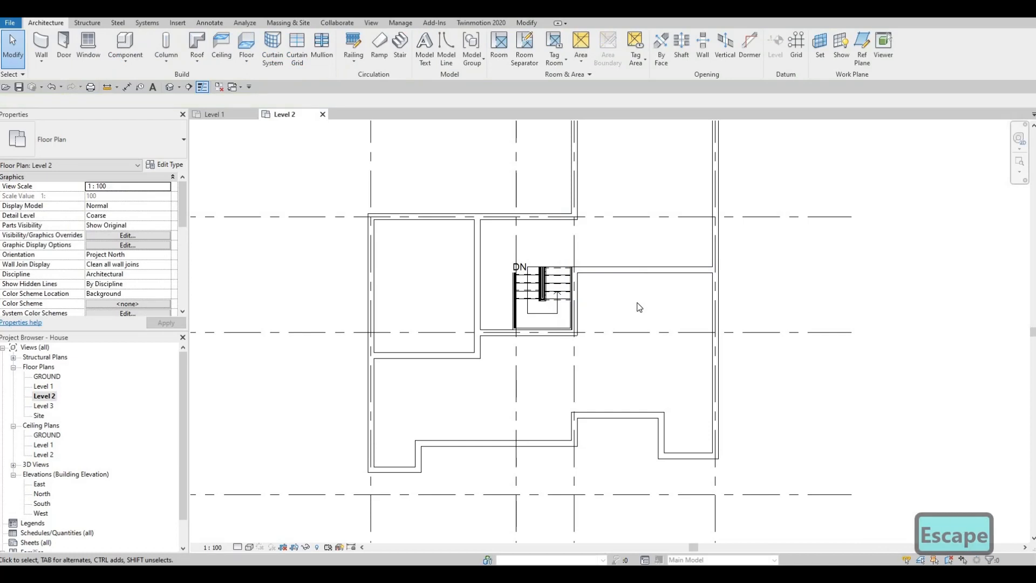
# Extend the lower end of the grid 3 stair wall down to the exterior wall corner below grid C.
pyautogui.moveTo(634, 286); pyautogui.dragTo(637, 266, button='middle')
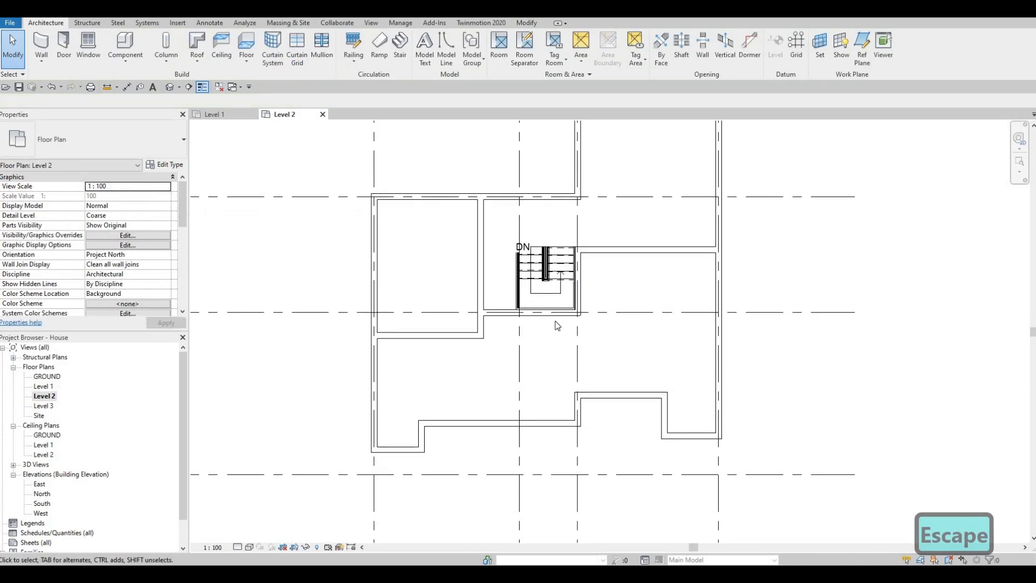
pyautogui.moveTo(583, 310); pyautogui.dragTo(589, 285, button='middle')
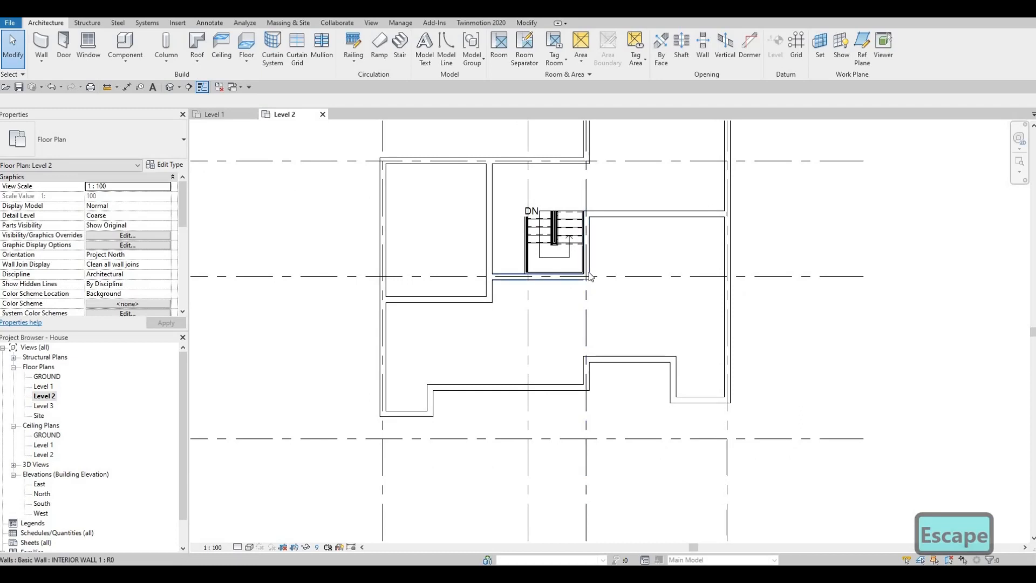
pyautogui.click(589, 276)
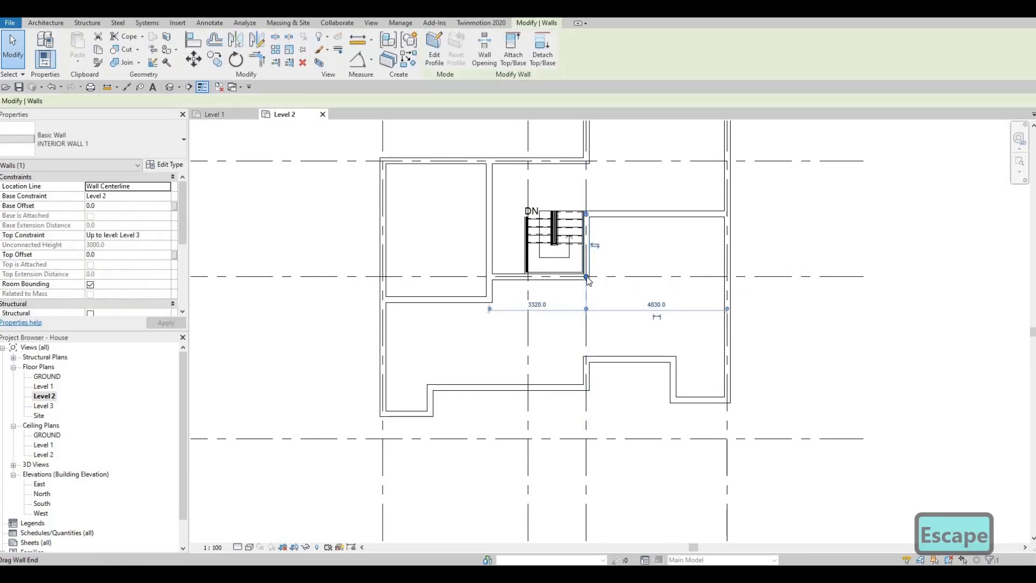
pyautogui.moveTo(586, 277); pyautogui.dragTo(588, 359)
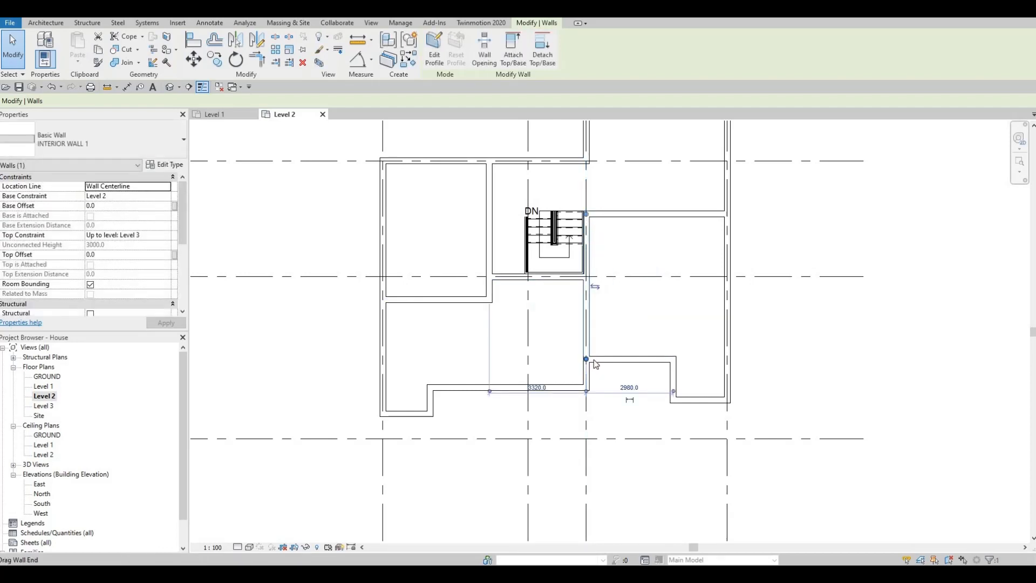
pyautogui.press('Escape')
pyautogui.press('Escape')
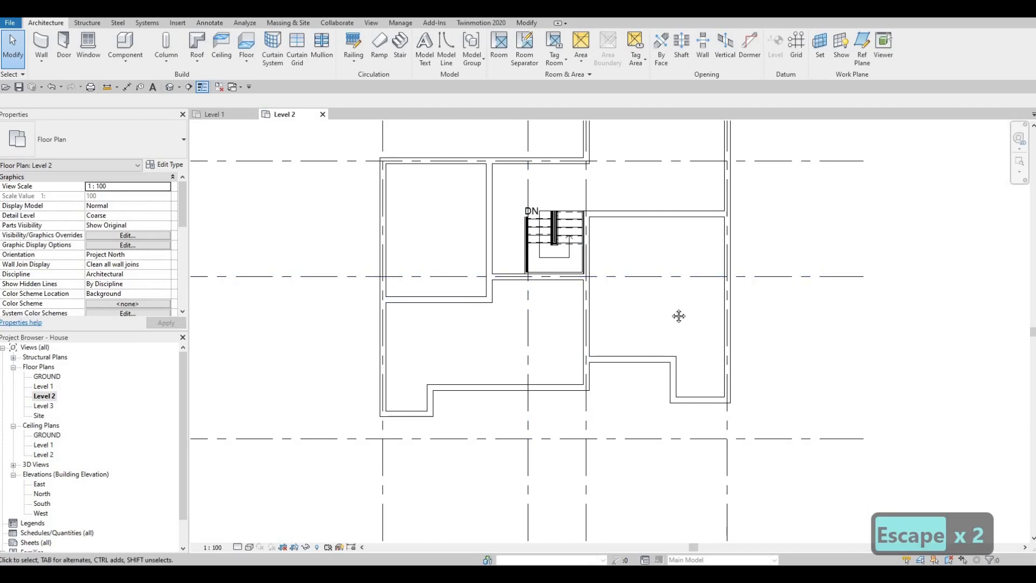
# Draw a horizontal INTERIOR WALL 1 wall between the grid 4 and grid 3 exterior walls, about 3000 mm below the uppermost exterior wall.
pyautogui.moveTo(679, 316); pyautogui.dragTo(629, 416, button='middle')
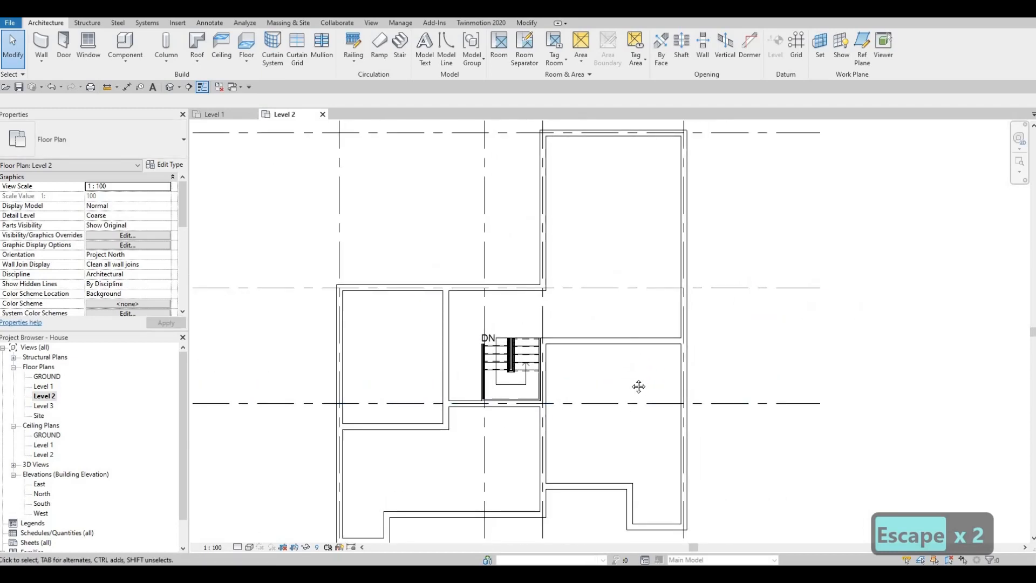
pyautogui.moveTo(645, 303); pyautogui.dragTo(645, 337, button='middle')
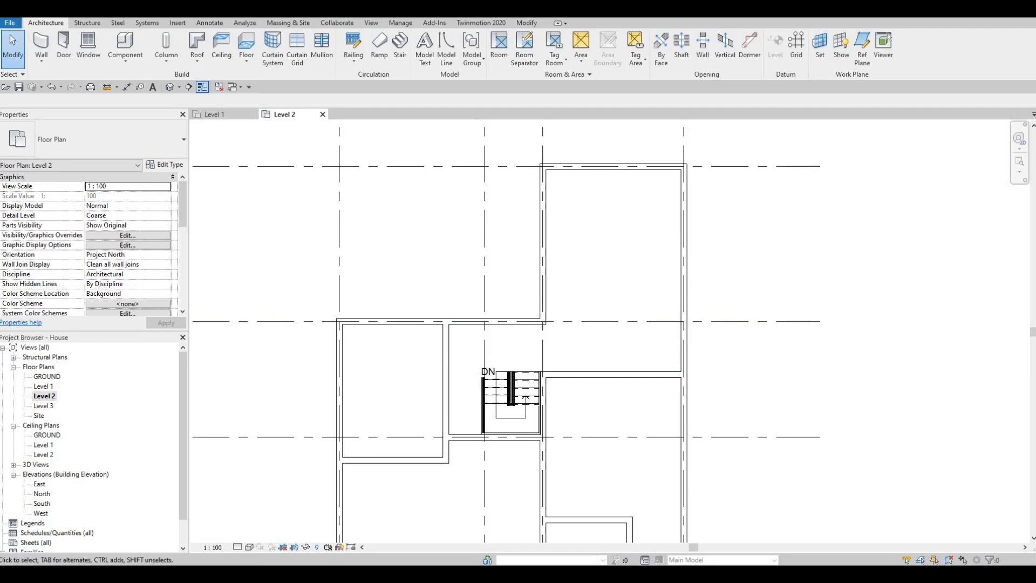
pyautogui.press('Escape')
pyautogui.press('Escape')
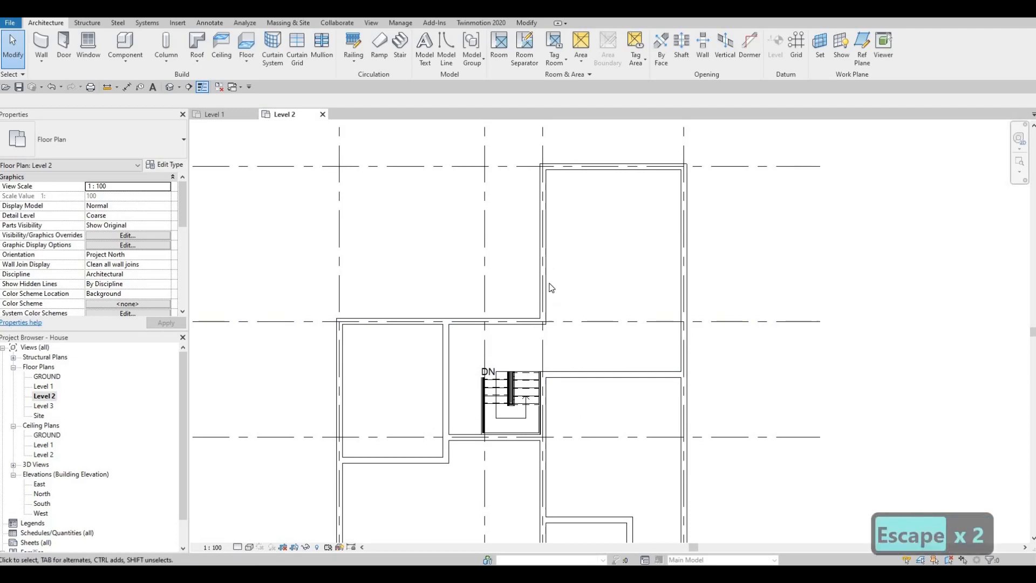
pyautogui.click(585, 378)
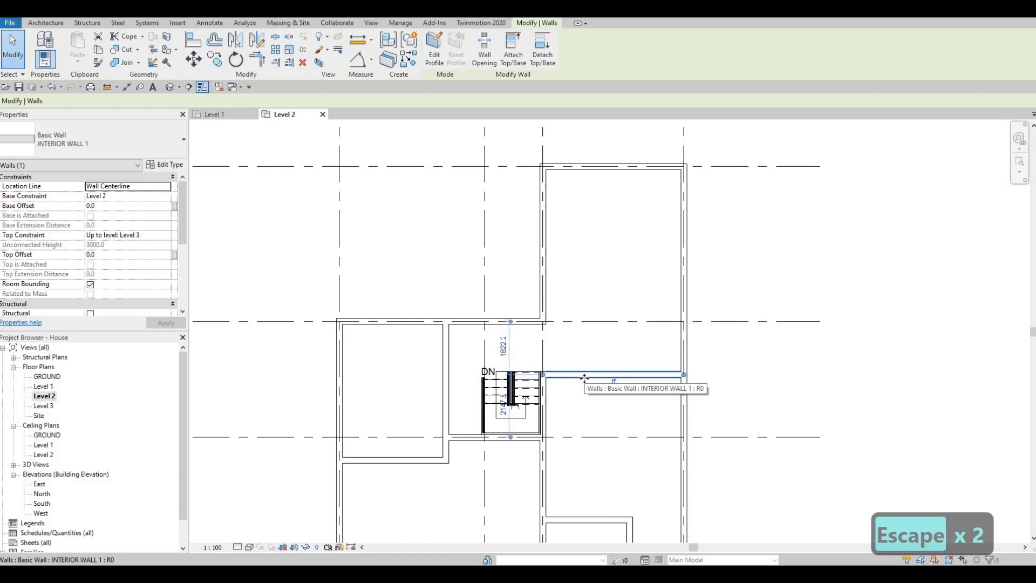
pyautogui.press('c')
pyautogui.press('s')
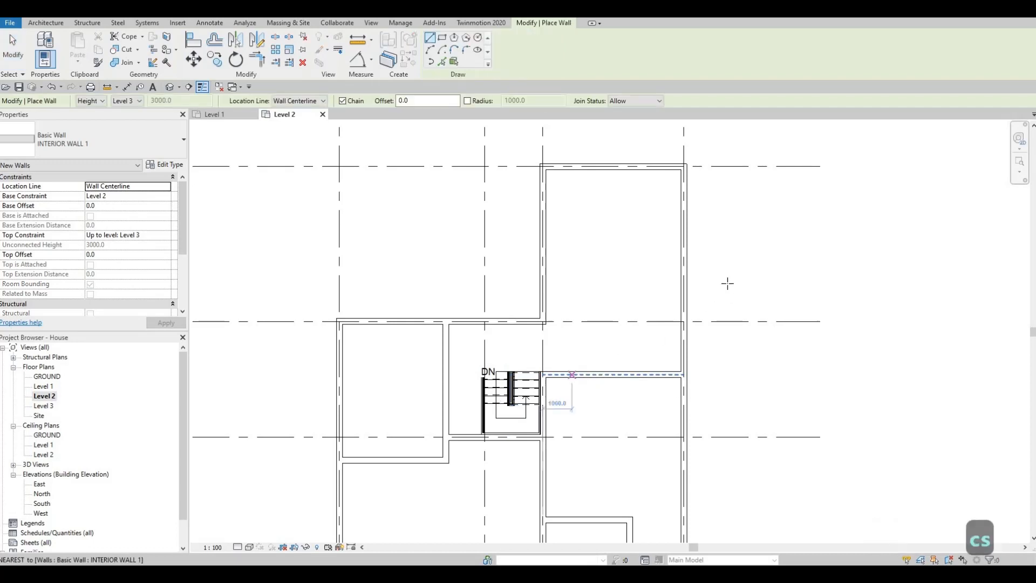
pyautogui.click(684, 254)
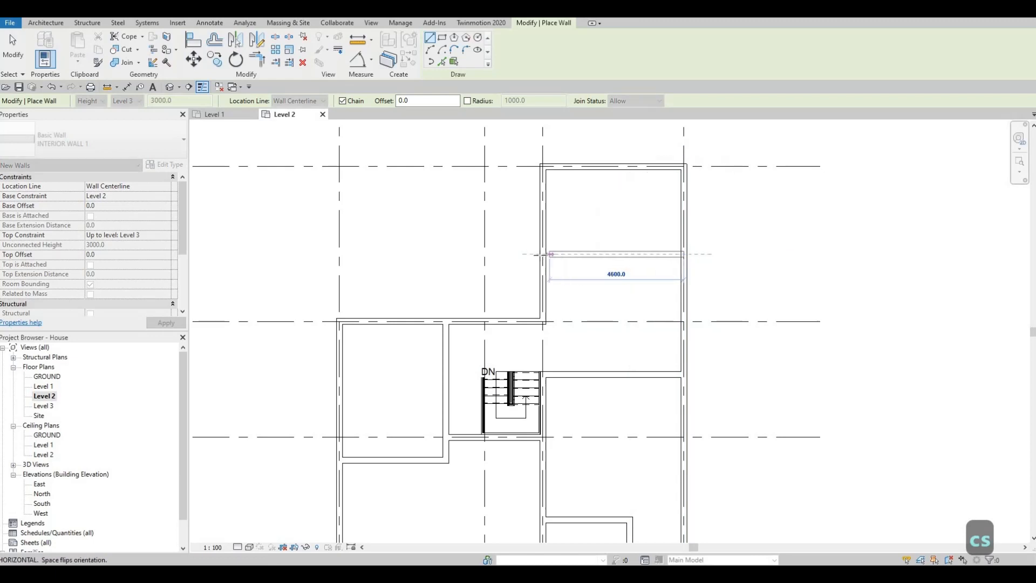
pyautogui.click(542, 254)
pyautogui.press('Escape')
pyautogui.press('Escape')
pyautogui.press('Escape')
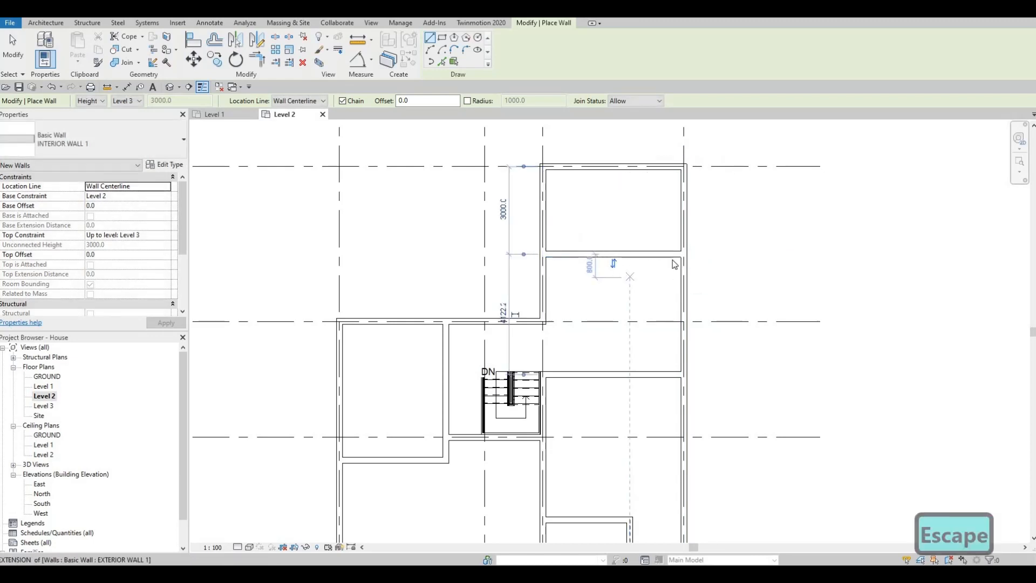
# Set the new horizontal wall's distance from the uppermost exterior wall to 4100 mm.
pyautogui.click(659, 255)
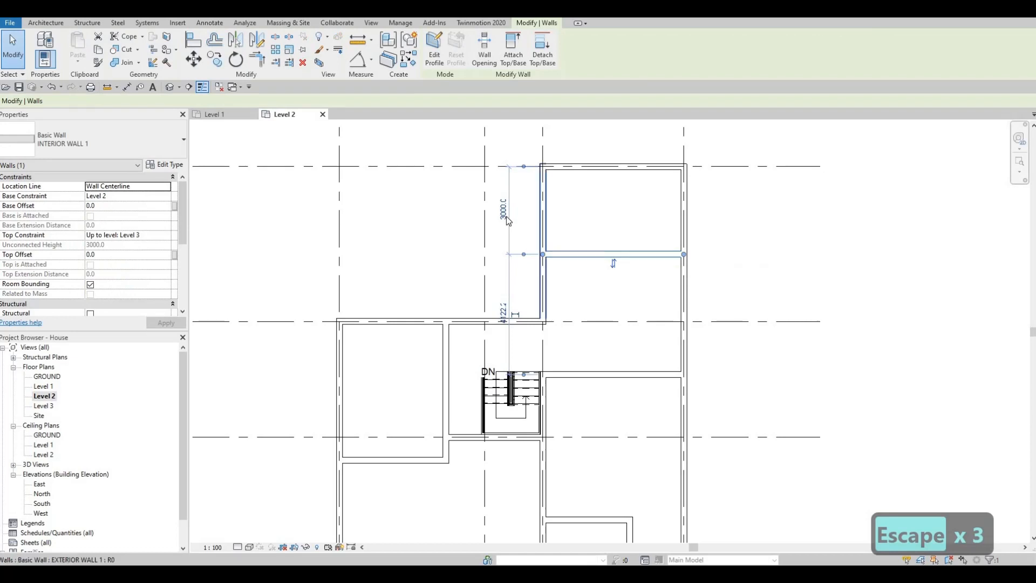
pyautogui.click(506, 216)
pyautogui.click(506, 216)
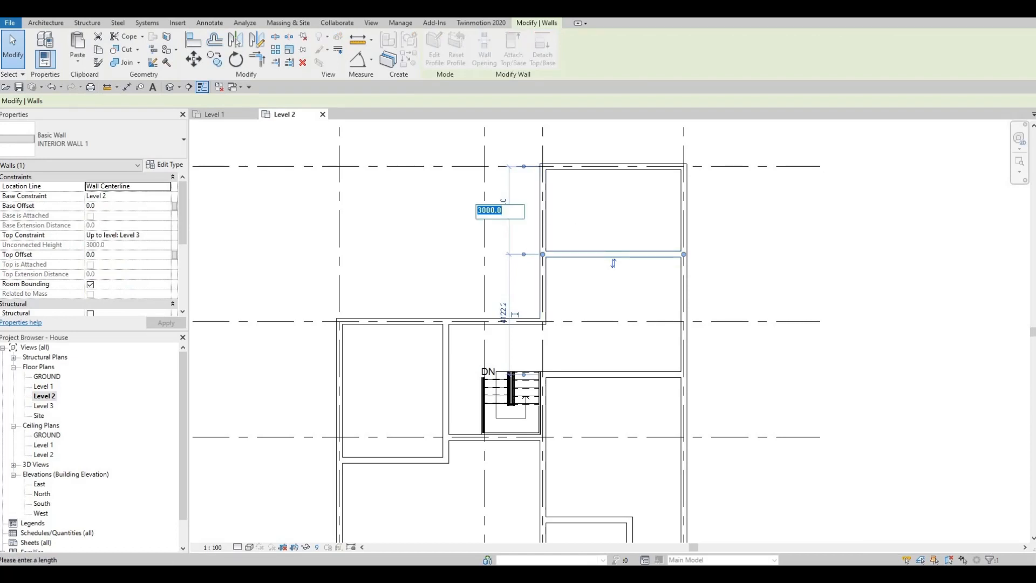
pyautogui.write('4100')
pyautogui.press('Return')
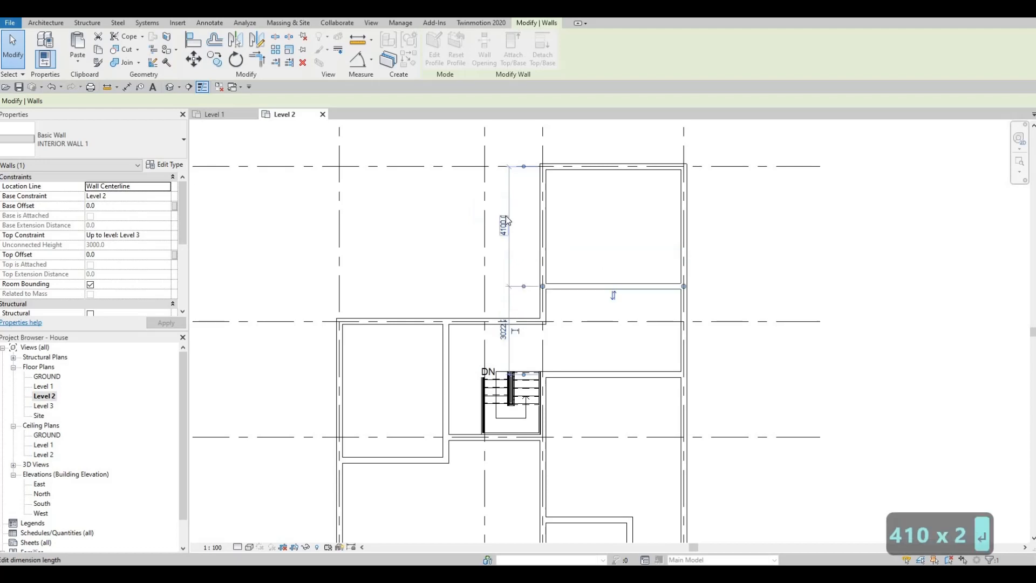
# Set the new horizontal wall's distance from the uppermost exterior wall to 4000 mm.
pyautogui.click(506, 220)
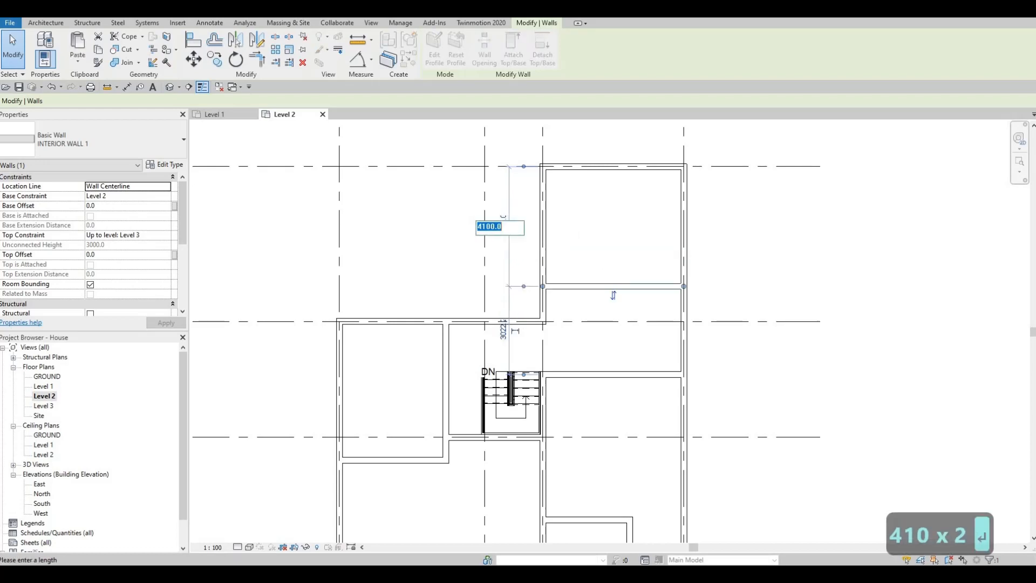
pyautogui.write('400')
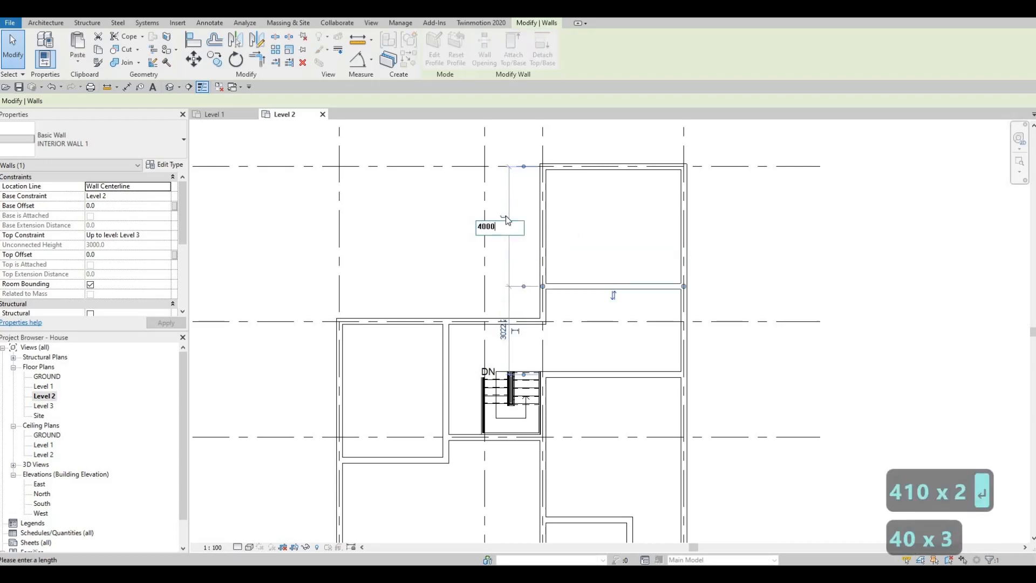
pyautogui.press('Return')
pyautogui.press('Escape')
pyautogui.press('Escape')
# Draw a vertical INTERIOR WALL 1 wall about 2922 mm long between the two horizontal partitions, in line with the lower exterior wall jog.
pyautogui.moveTo(601, 302); pyautogui.dragTo(590, 266, button='middle')
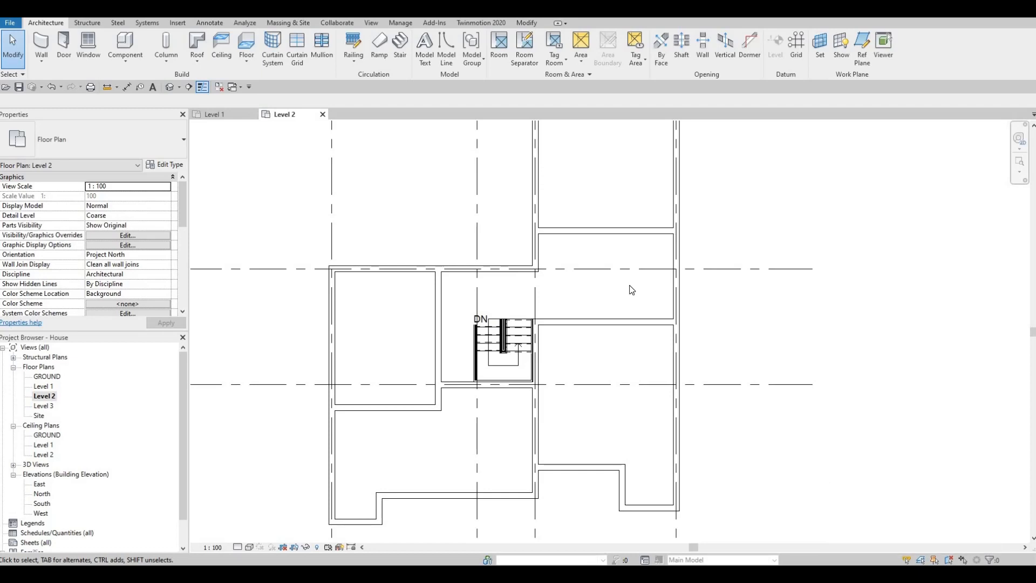
pyautogui.click(622, 237)
pyautogui.press('c')
pyautogui.press('s')
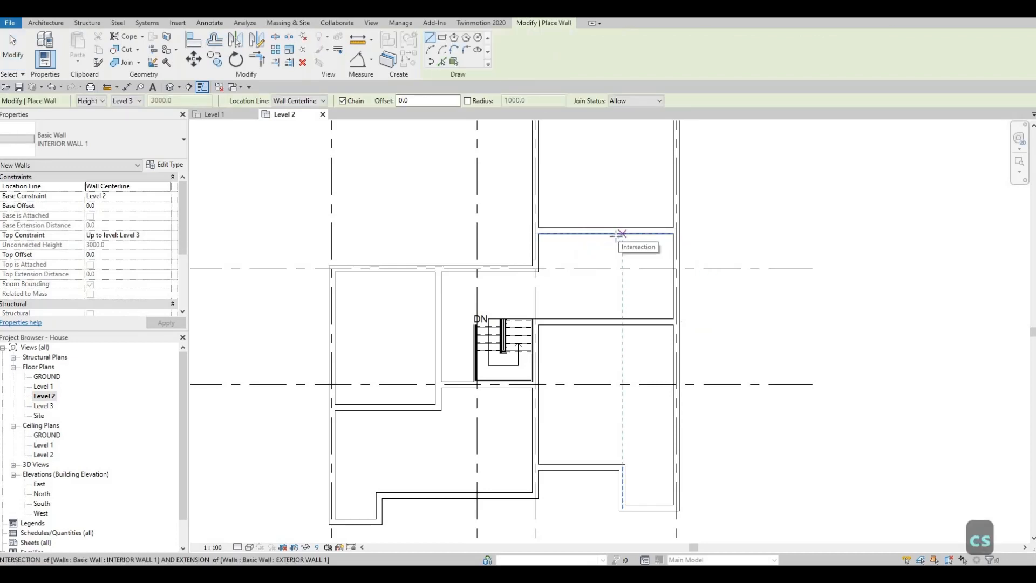
pyautogui.click(621, 234)
pyautogui.click(622, 319)
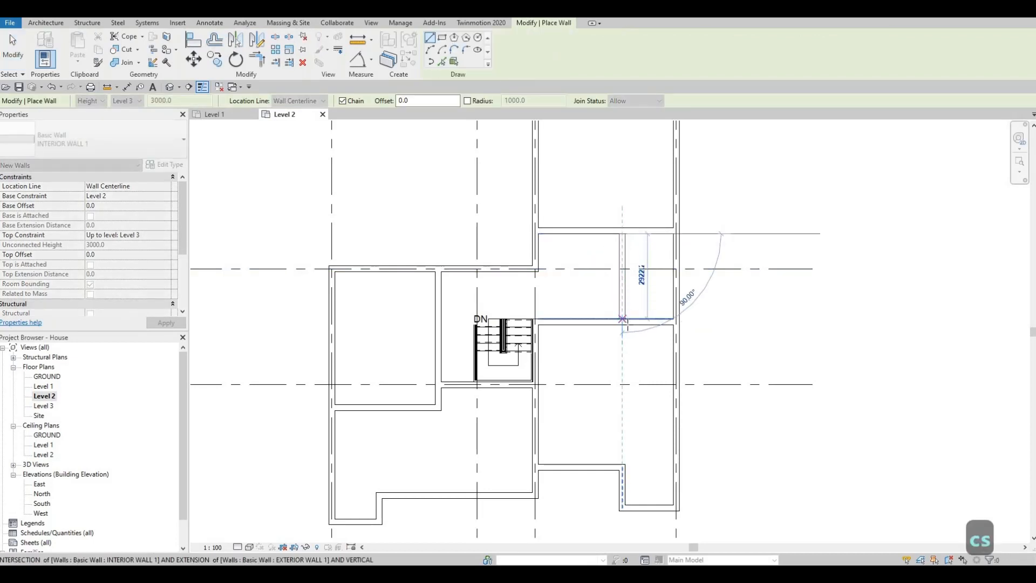
pyautogui.press('Escape')
pyautogui.press('Escape')
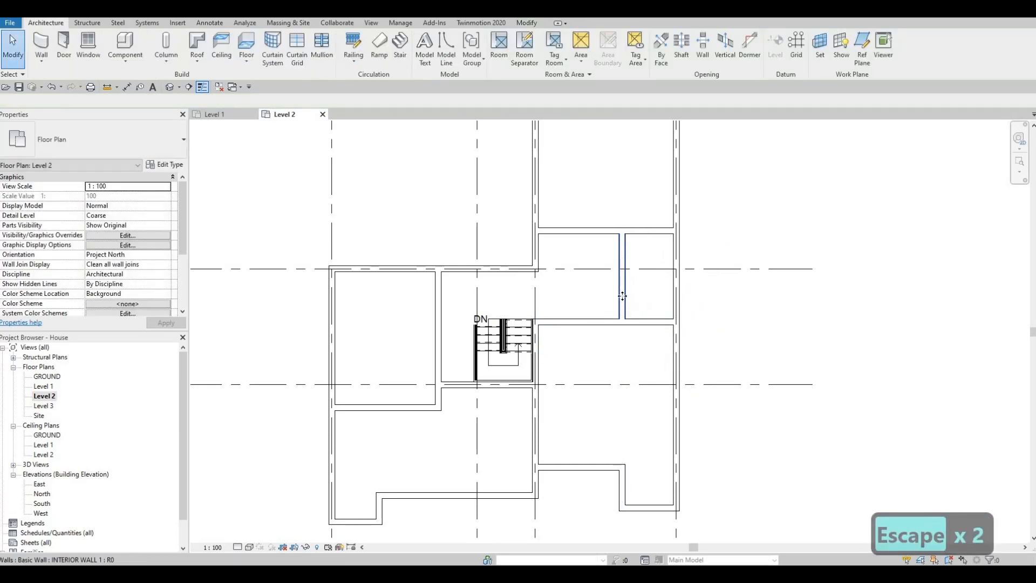
# Set the distance from the new vertical partition to the grid 4 exterior wall to 1500 mm.
pyautogui.click(625, 299)
pyautogui.click(655, 351)
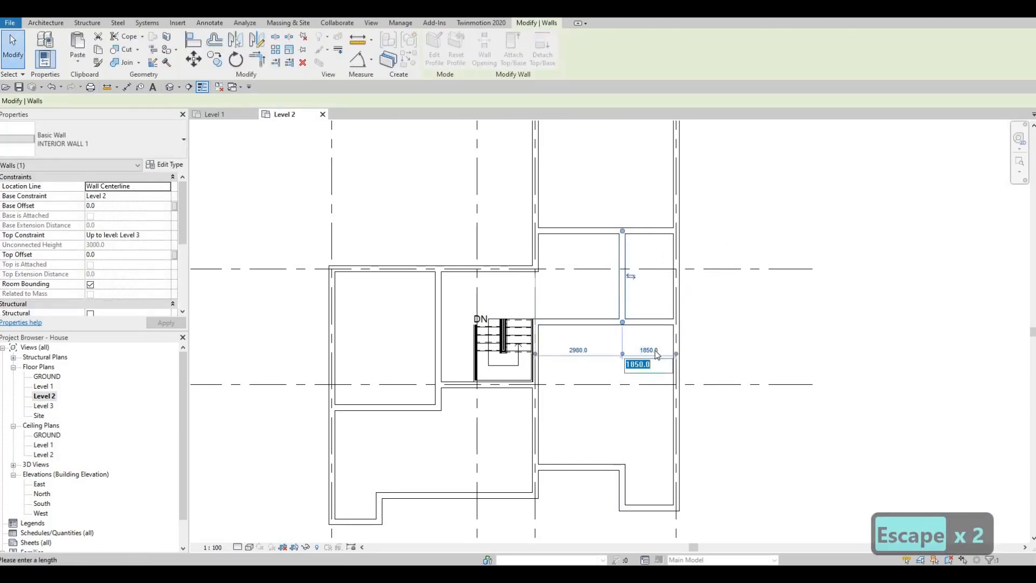
pyautogui.write('1500')
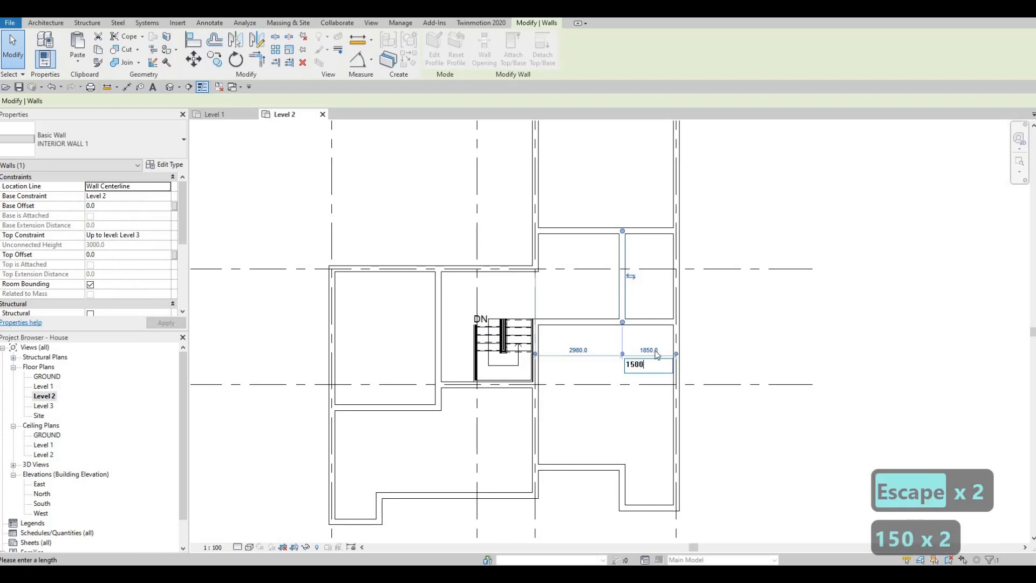
pyautogui.press('Return')
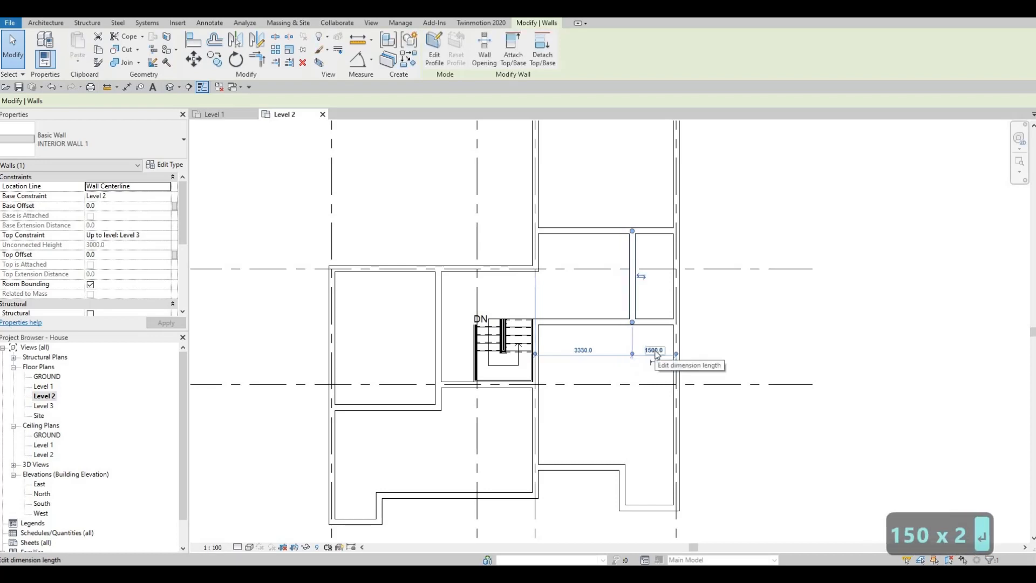
pyautogui.press('Escape')
pyautogui.press('Escape')
pyautogui.press('Escape')
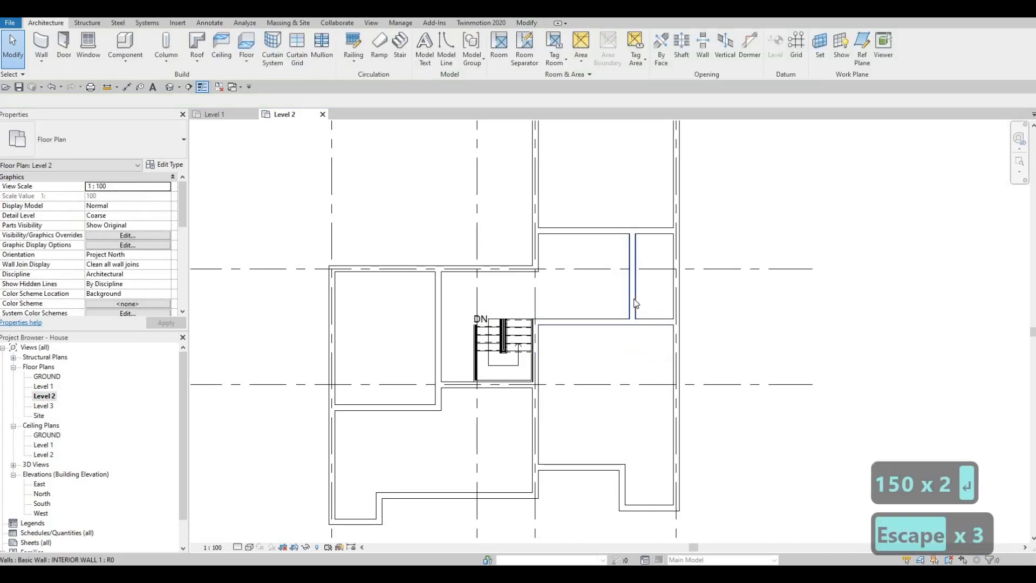
# Draw a second vertical INTERIOR WALL 1 wall between the two horizontal partitions, about 1550 mm west of the existing vertical partition.
pyautogui.click(635, 302)
pyautogui.press('c')
pyautogui.press('s')
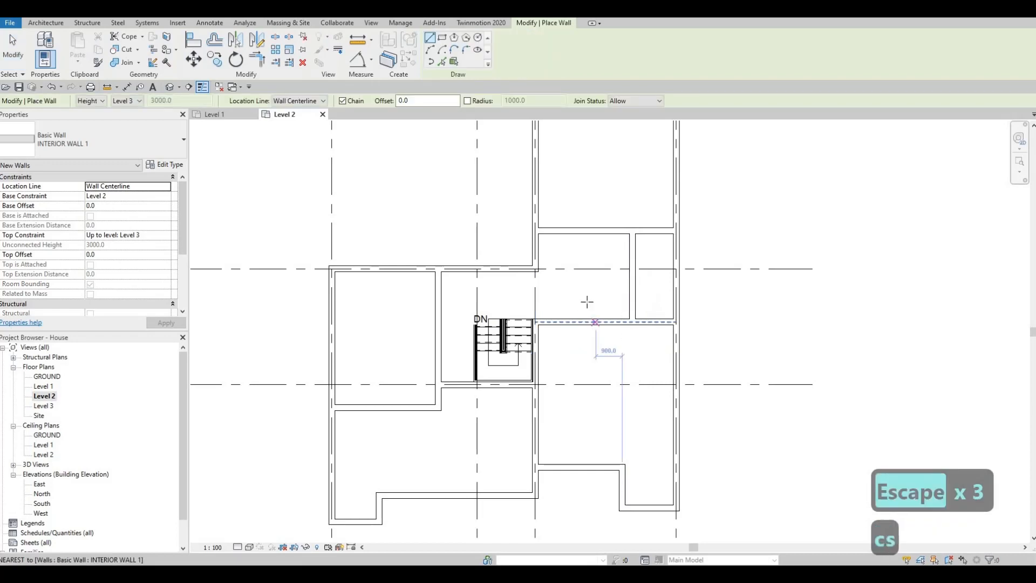
pyautogui.click(587, 234)
pyautogui.click(587, 319)
pyautogui.press('Escape')
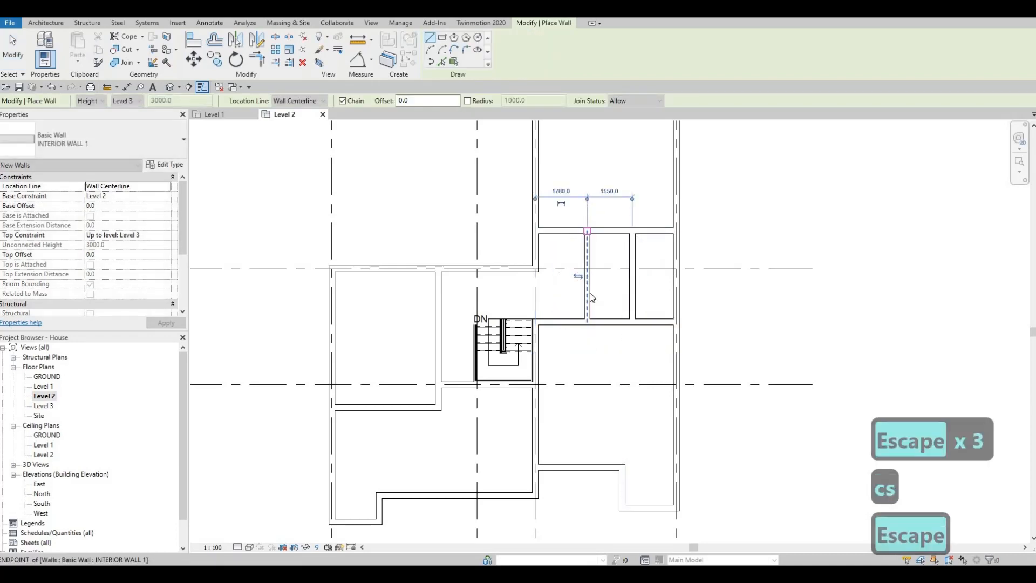
pyautogui.press('Escape')
# Set the distance between the two vertical partitions to 1500 mm.
pyautogui.click(588, 293)
pyautogui.click(615, 190)
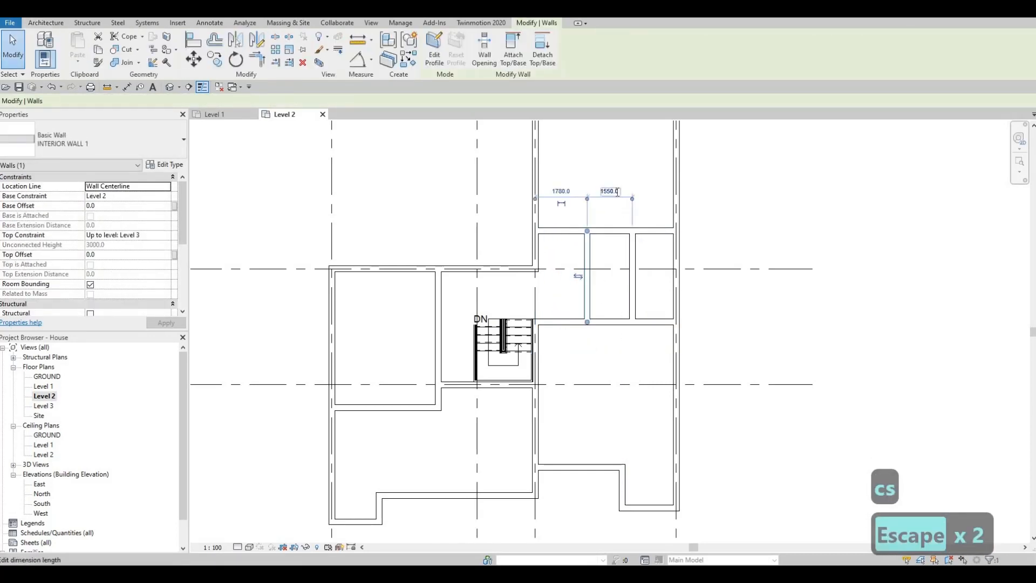
pyautogui.write('1500')
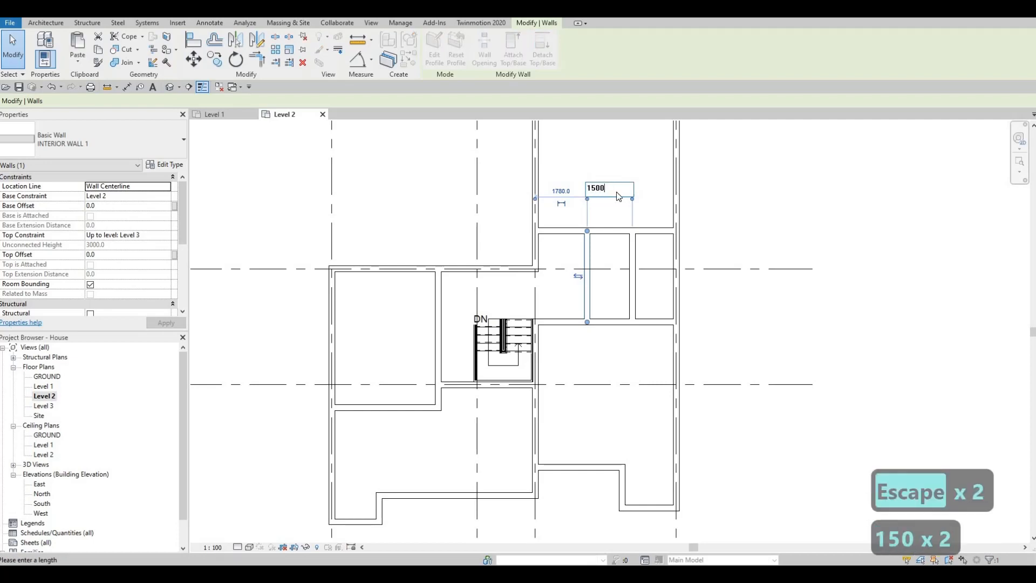
pyautogui.press('Return')
pyautogui.press('Escape')
pyautogui.press('Escape')
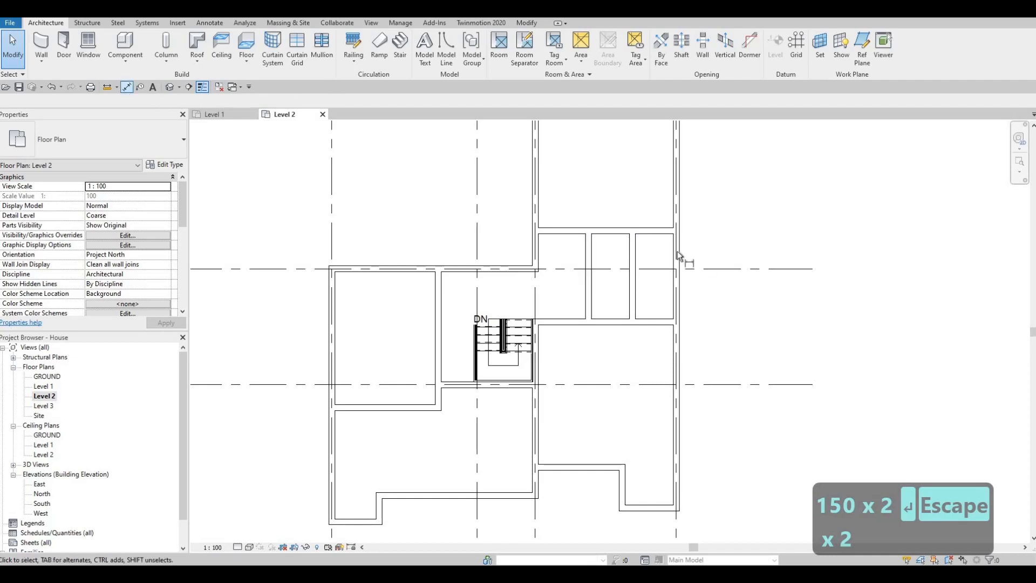
# Measure the clear width between the eastern vertical partition and the inner face of the grid 4 exterior wall.
pyautogui.press('d')
pyautogui.press('i')
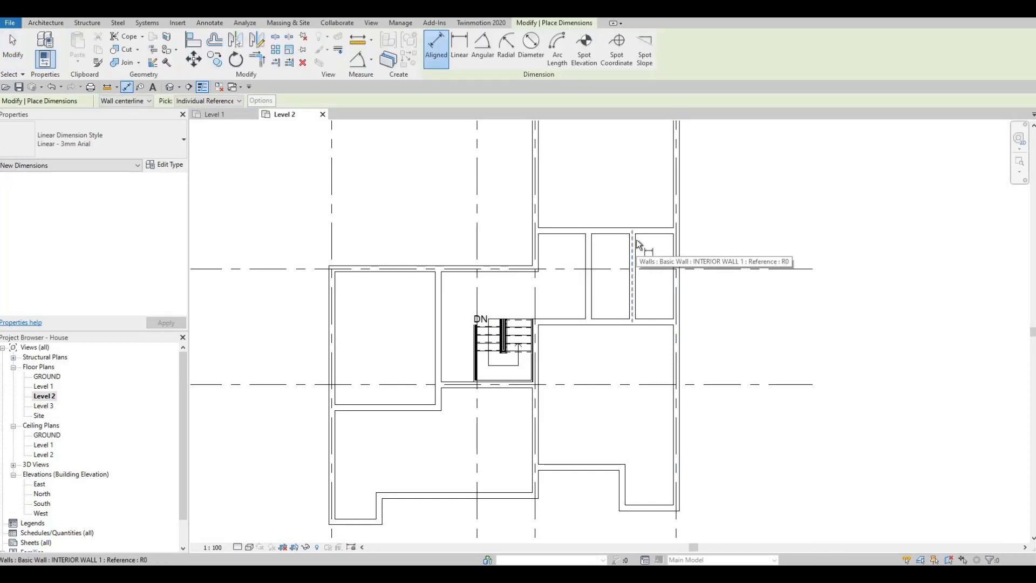
pyautogui.press('Tab')
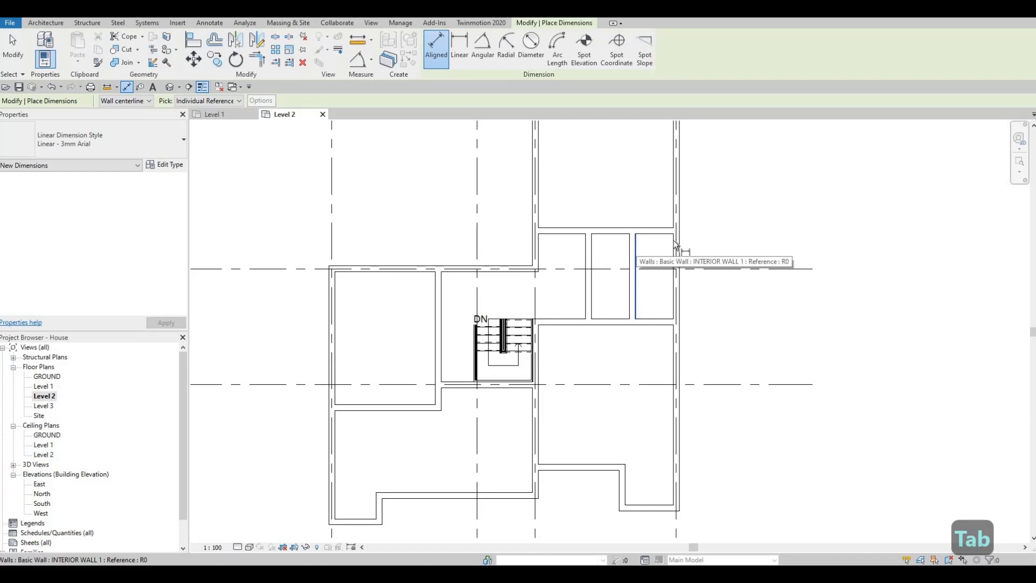
pyautogui.click(637, 244)
pyautogui.press('Tab')
pyautogui.press('Tab')
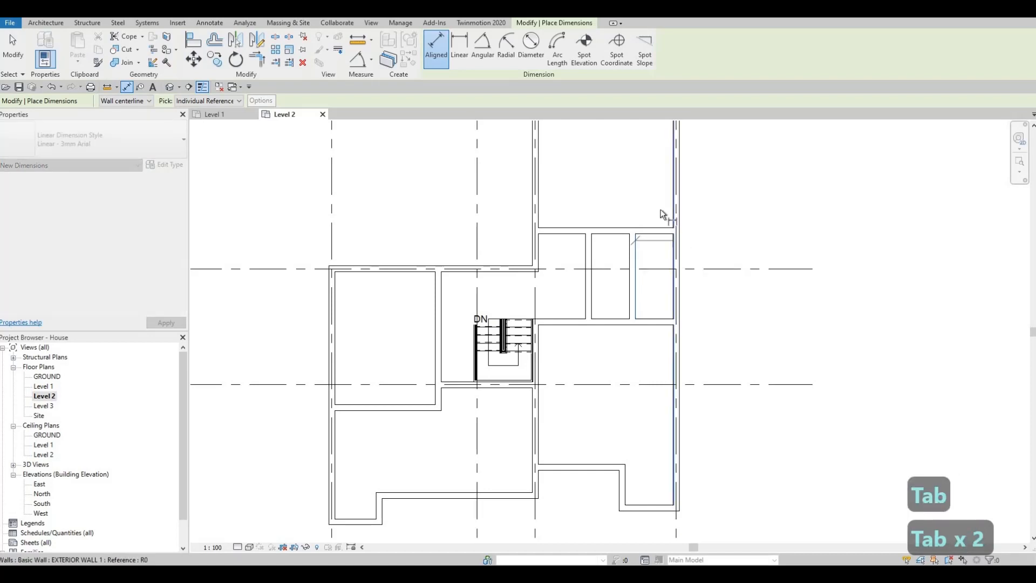
pyautogui.click(664, 211)
pyautogui.press('Escape')
pyautogui.press('Escape')
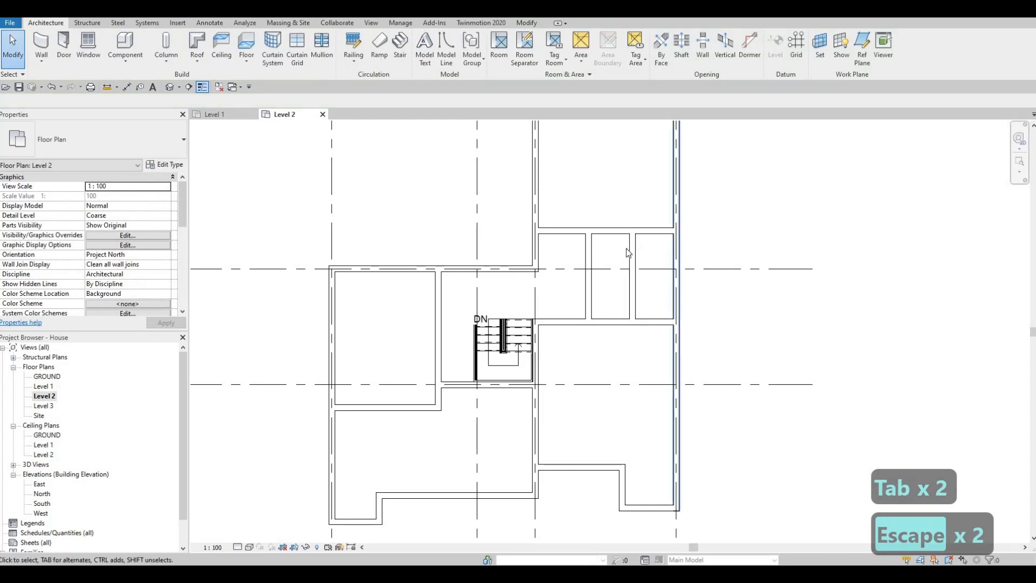
# Set the distance from the eastern vertical partition to the grid 4 exterior wall to 1700 mm.
pyautogui.click(648, 333)
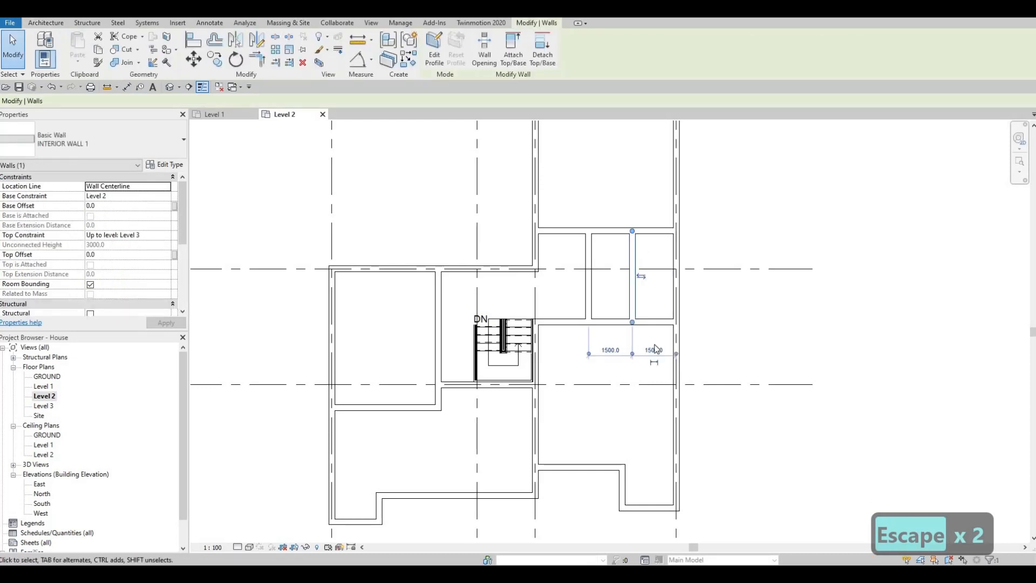
pyautogui.click(654, 349)
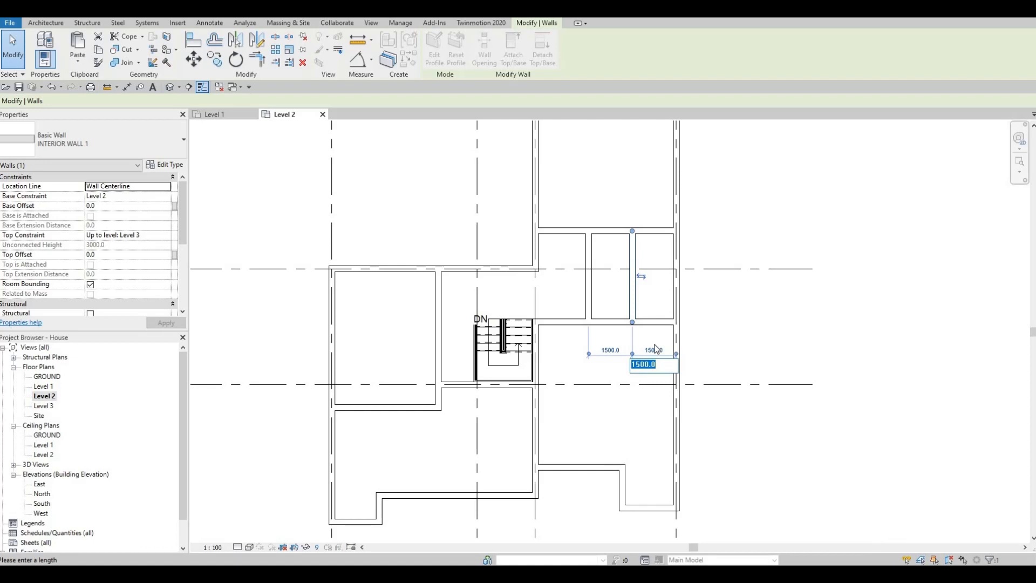
pyautogui.write('1700')
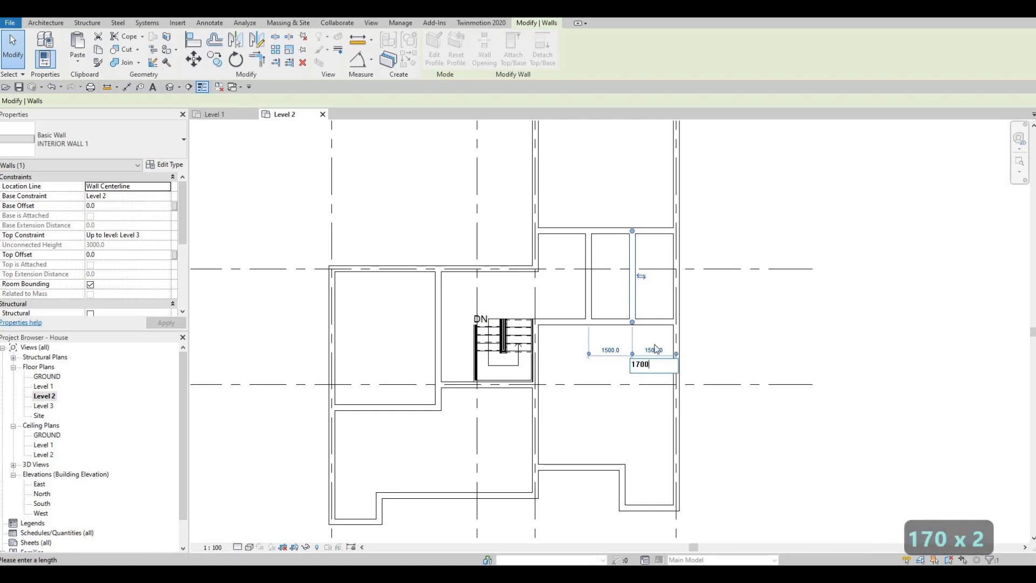
pyautogui.press('Return')
pyautogui.press('Escape')
pyautogui.press('Escape')
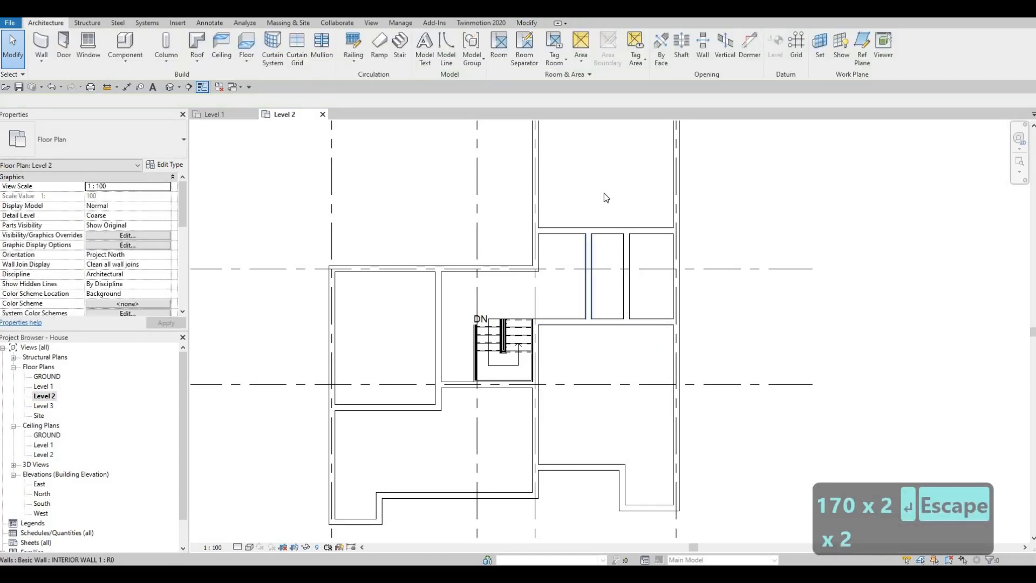
# Set the distance from the western vertical partition to the eastern one to 1700 mm.
pyautogui.click(589, 264)
pyautogui.click(598, 188)
pyautogui.write('1700')
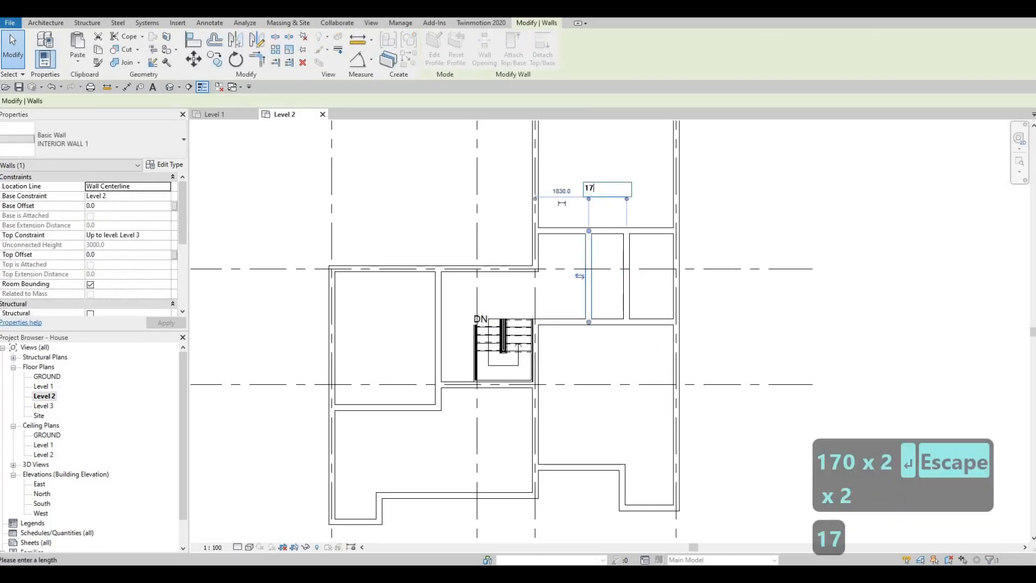
pyautogui.press('Return')
pyautogui.press('Escape')
pyautogui.press('Escape')
pyautogui.press('Escape')
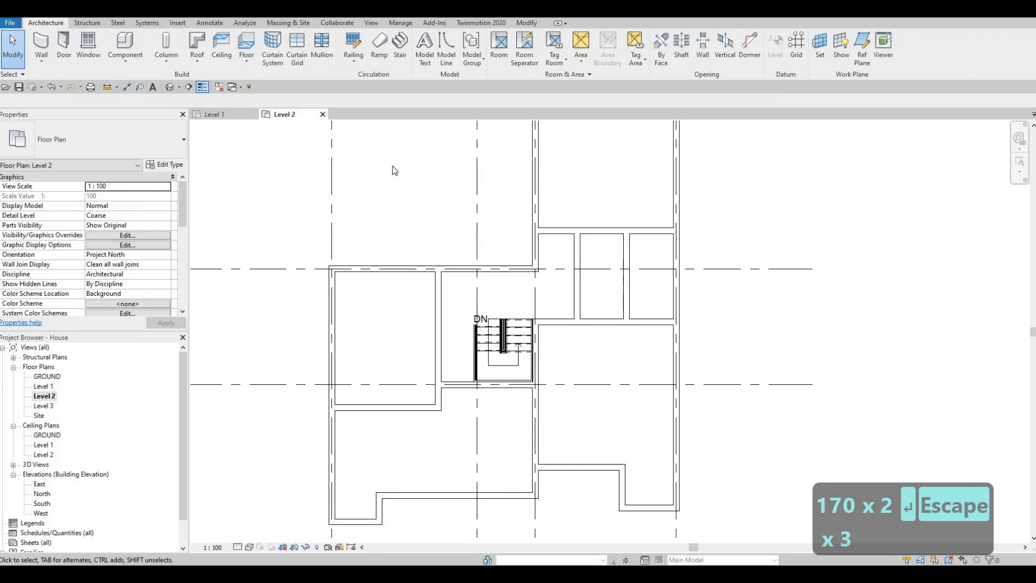
# Measure the clear width between the facing sides of the two vertical partitions.
pyautogui.press('d')
pyautogui.press('i')
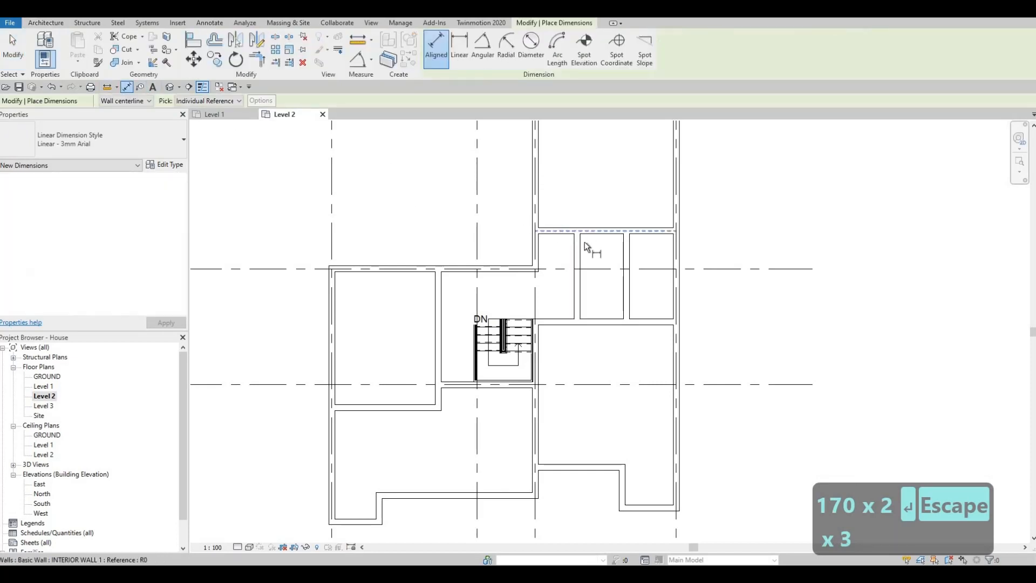
pyautogui.press('Tab')
pyautogui.click(580, 245)
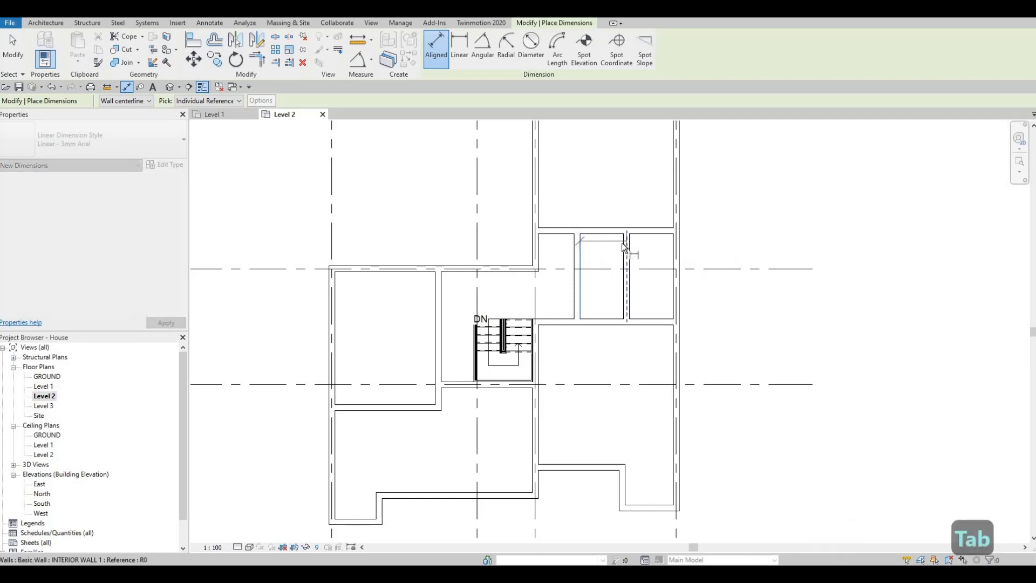
pyautogui.press('Tab')
pyautogui.click(624, 244)
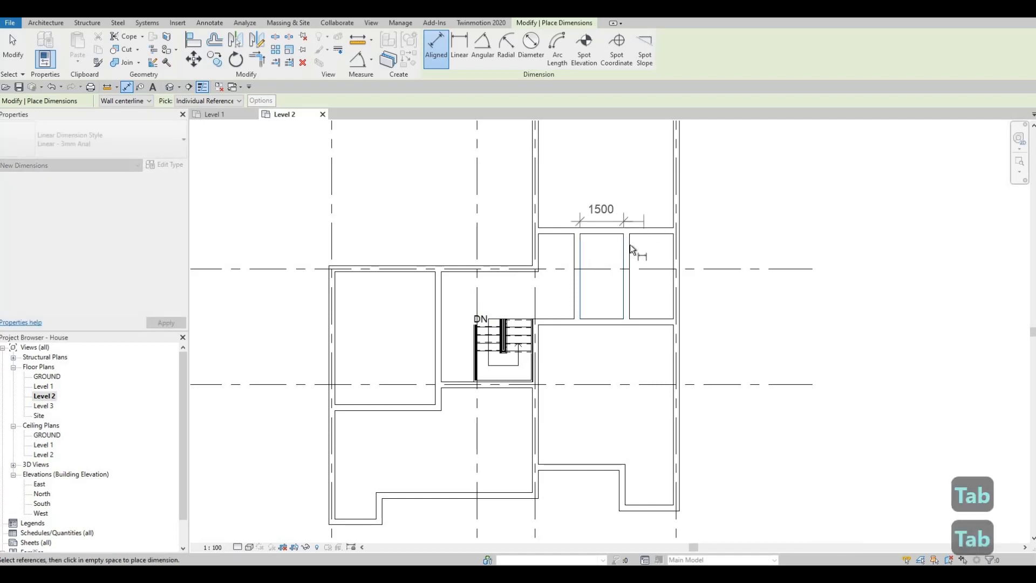
pyautogui.press('Escape')
# Measure the clear width of the room between the eastern vertical partition and the grid 4 exterior wall.
pyautogui.press('Tab')
pyautogui.click(630, 248)
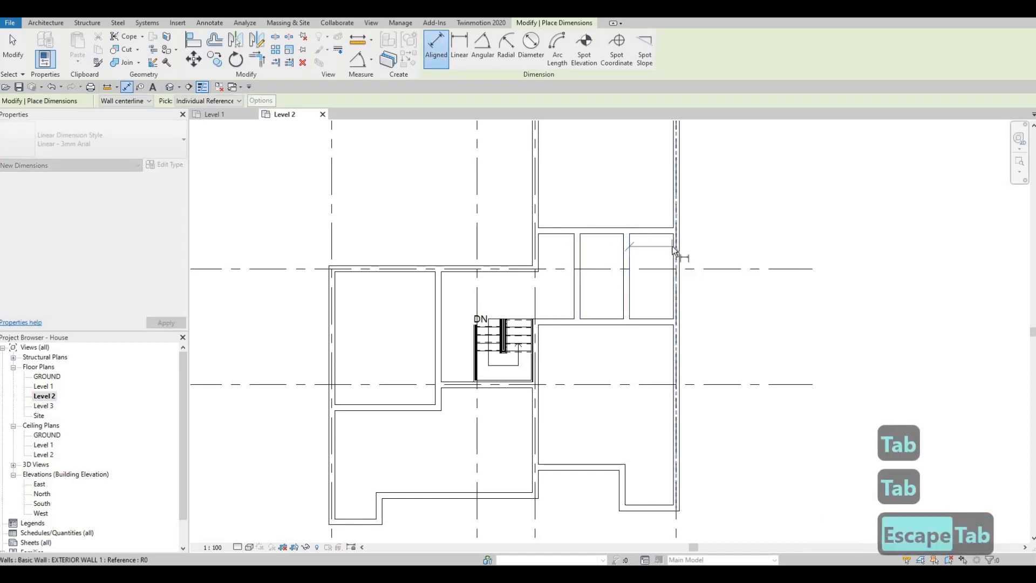
pyautogui.press('Tab')
pyautogui.click(675, 246)
pyautogui.press('Escape')
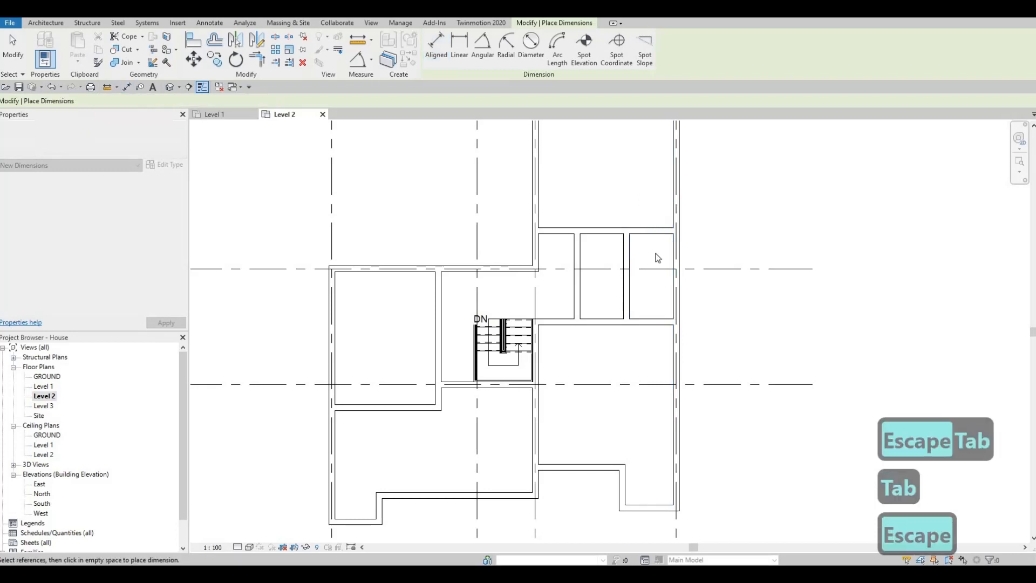
pyautogui.press('Escape')
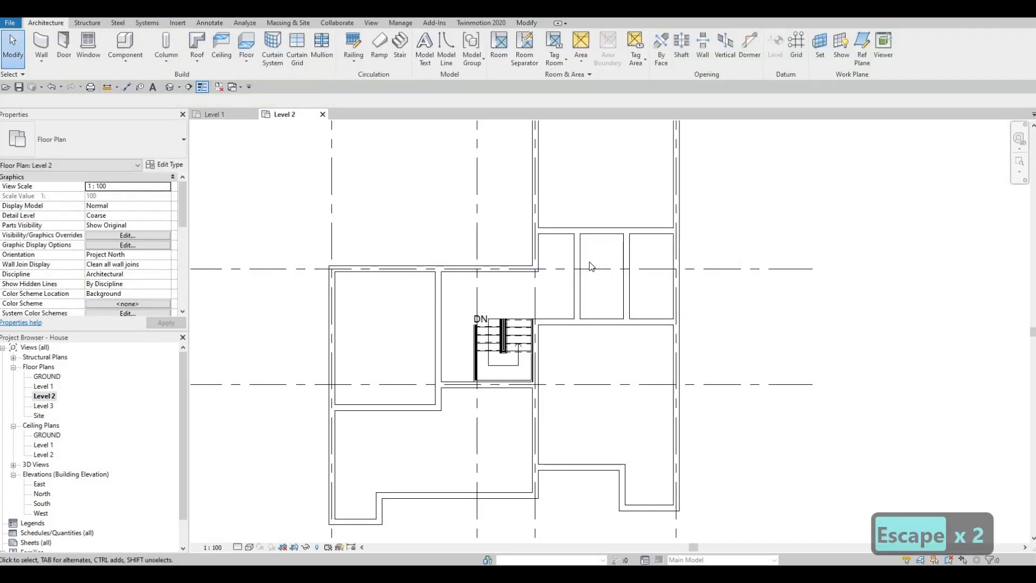
# Draw a vertical INTERIOR WALL 1 wall about 2920 mm long from the horizontal partition just below grid C down to the lower exterior wall.
pyautogui.scroll(-2, 579, 278)
pyautogui.moveTo(603, 307)
pyautogui.mouseDown(button='middle')
pyautogui.moveTo(633, 272)
pyautogui.moveTo(611, 296)
pyautogui.mouseUp(button='middle')
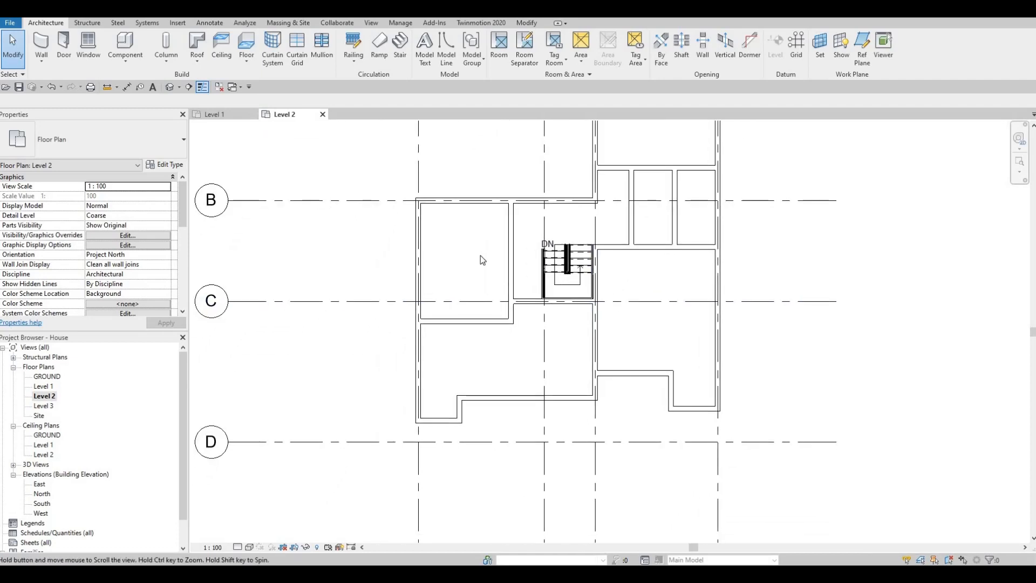
pyautogui.moveTo(480, 255); pyautogui.dragTo(481, 257, button='middle')
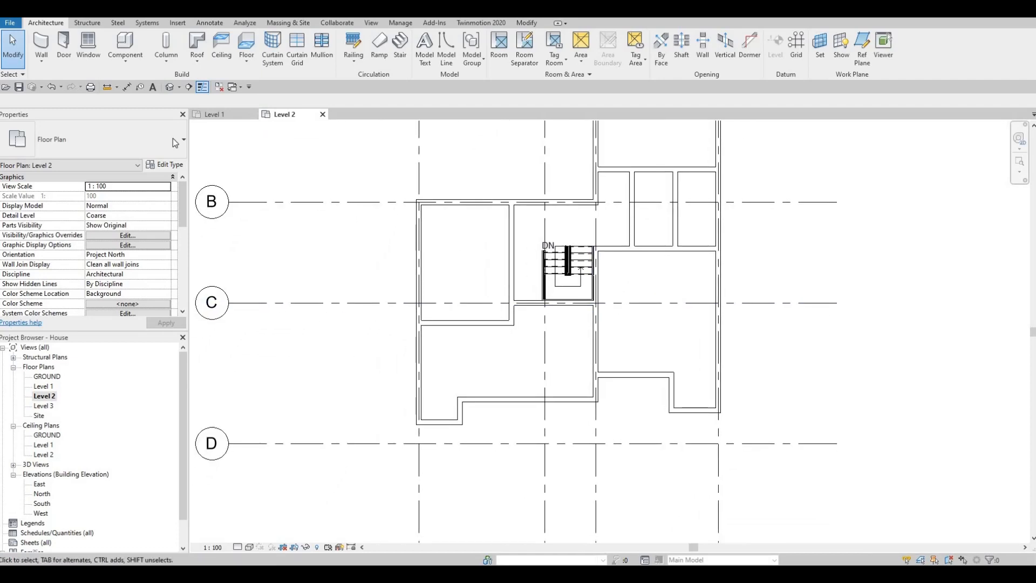
pyautogui.click(631, 220)
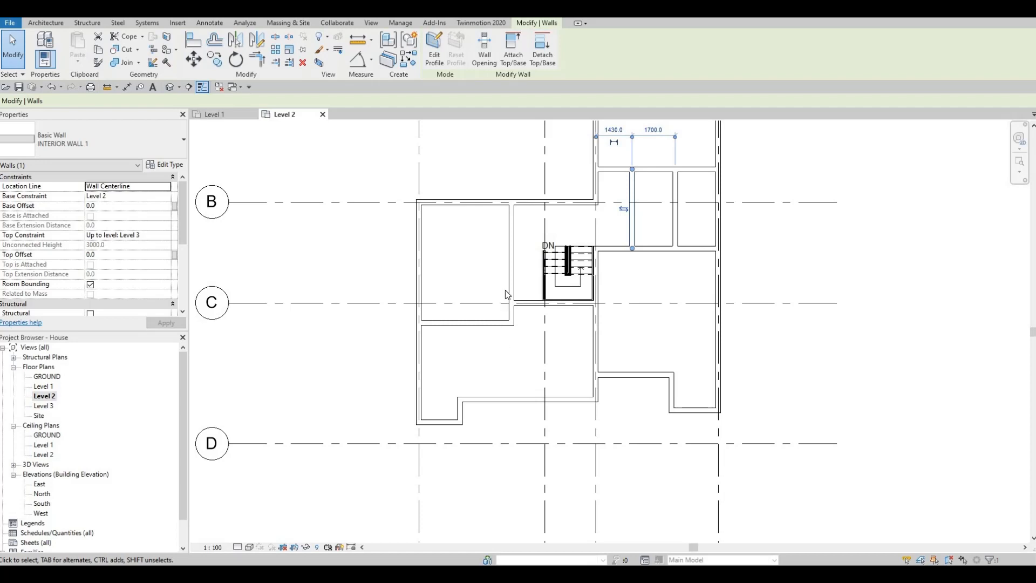
pyautogui.click(511, 270)
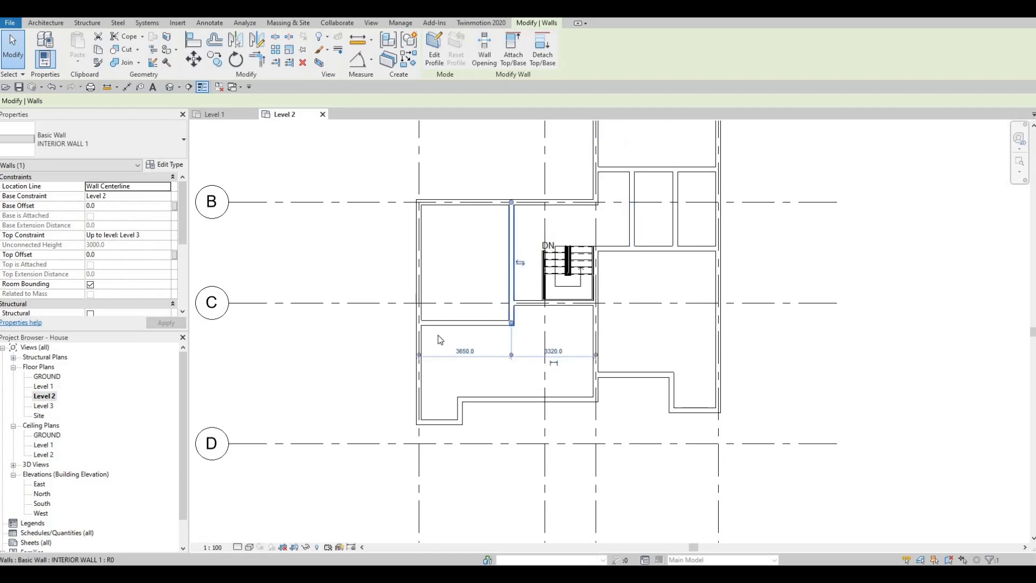
pyautogui.press('c')
pyautogui.press('s')
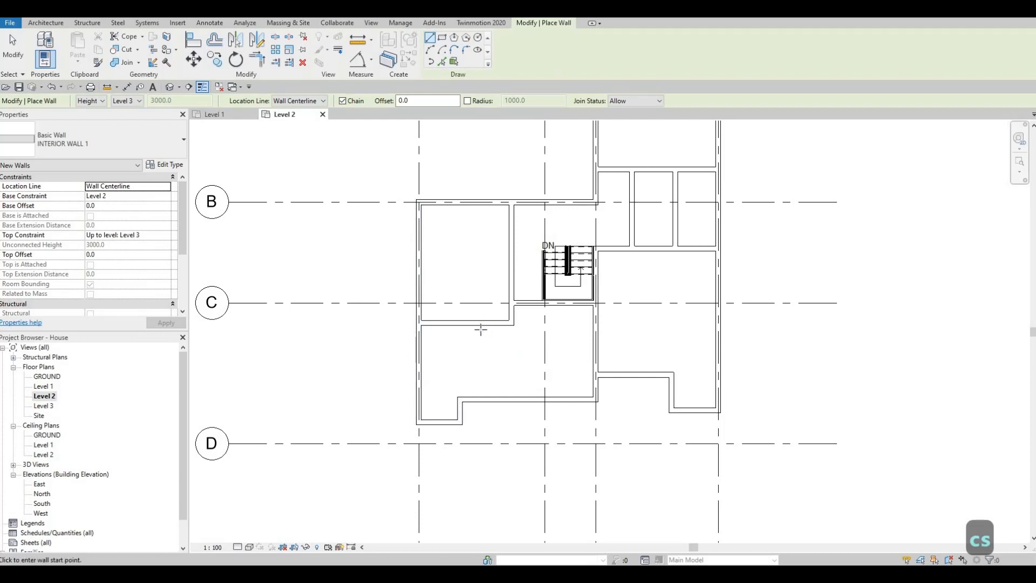
pyautogui.click(480, 324)
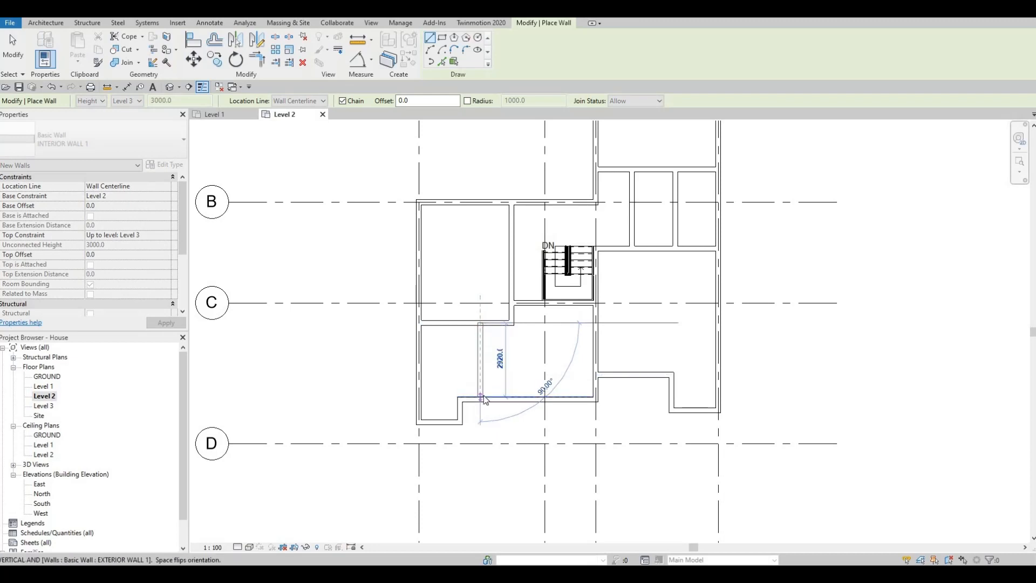
pyautogui.click(480, 397)
pyautogui.press('Escape')
pyautogui.press('Escape')
pyautogui.press('Escape')
# Set the distance from the new vertical partition to the westernmost exterior wall to 2700 mm.
pyautogui.click(483, 372)
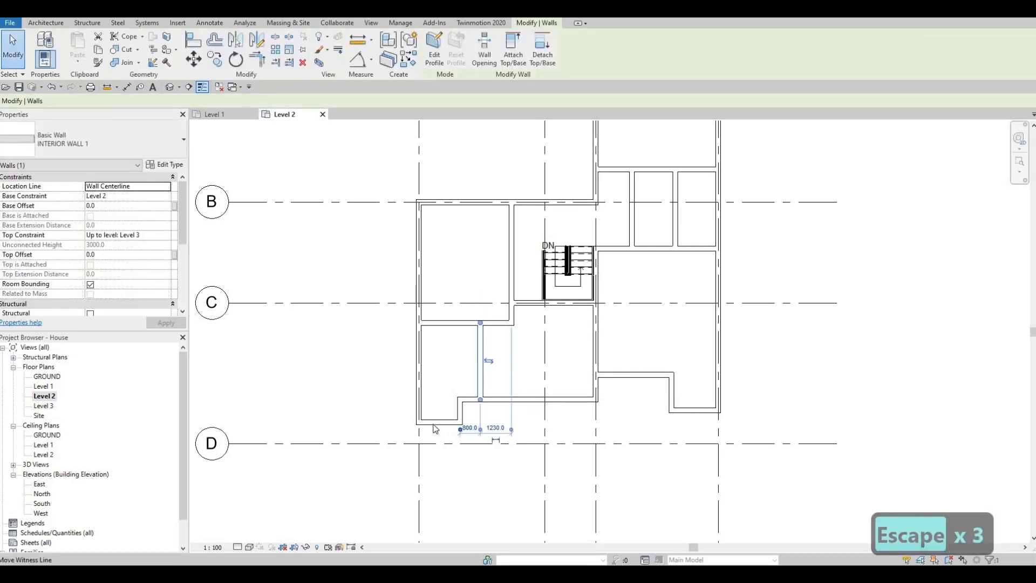
pyautogui.moveTo(435, 429)
pyautogui.mouseDown()
pyautogui.moveTo(421, 415)
pyautogui.moveTo(442, 435)
pyautogui.mouseUp()
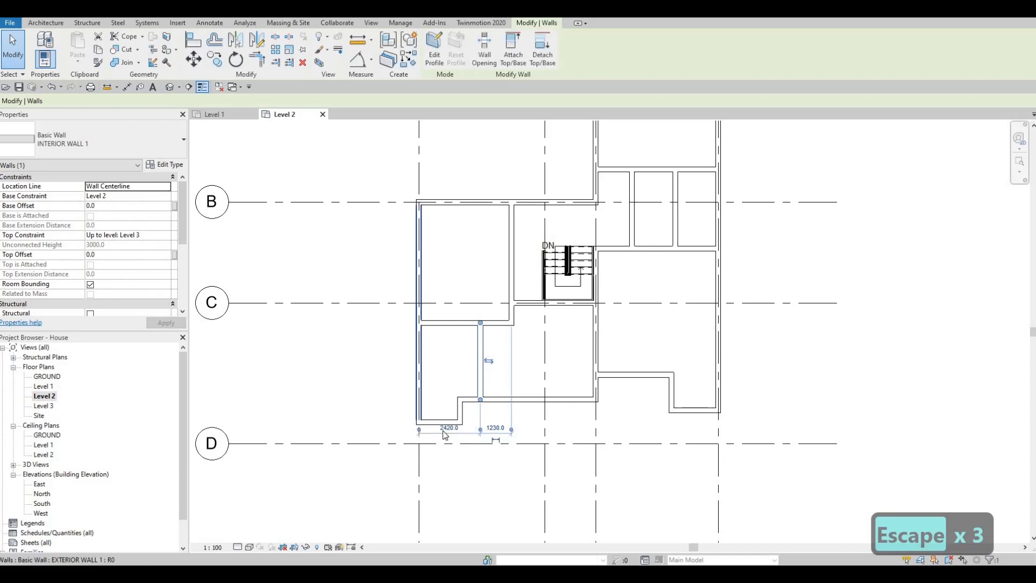
pyautogui.click(446, 430)
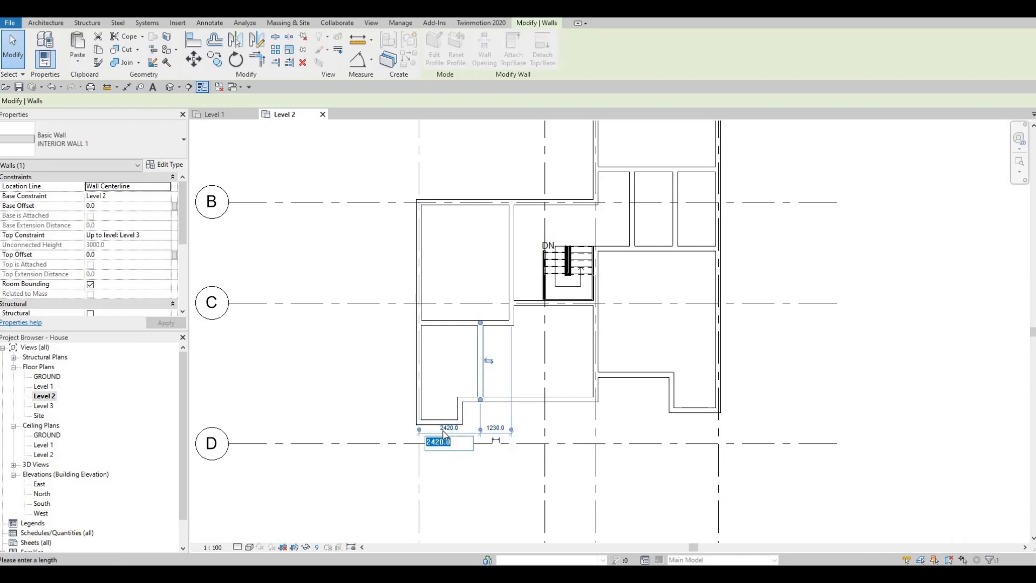
pyautogui.write('2700')
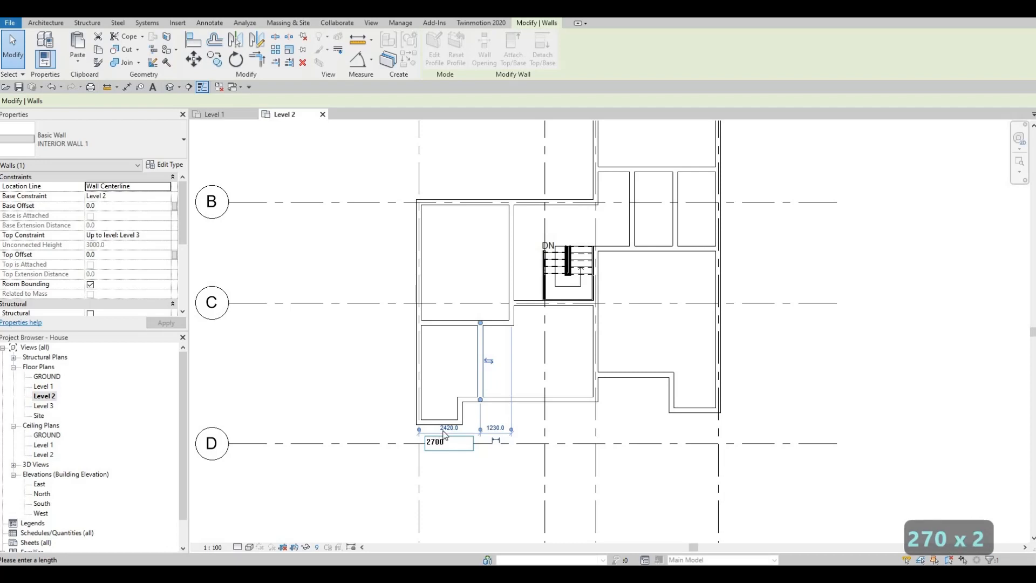
pyautogui.press('Return')
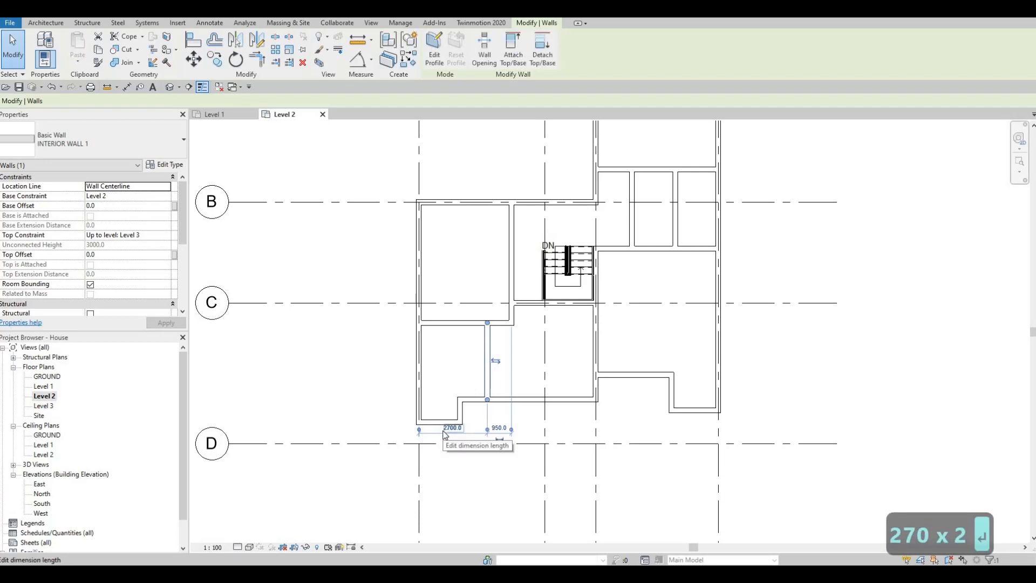
pyautogui.press('Escape')
pyautogui.press('Escape')
pyautogui.press('Escape')
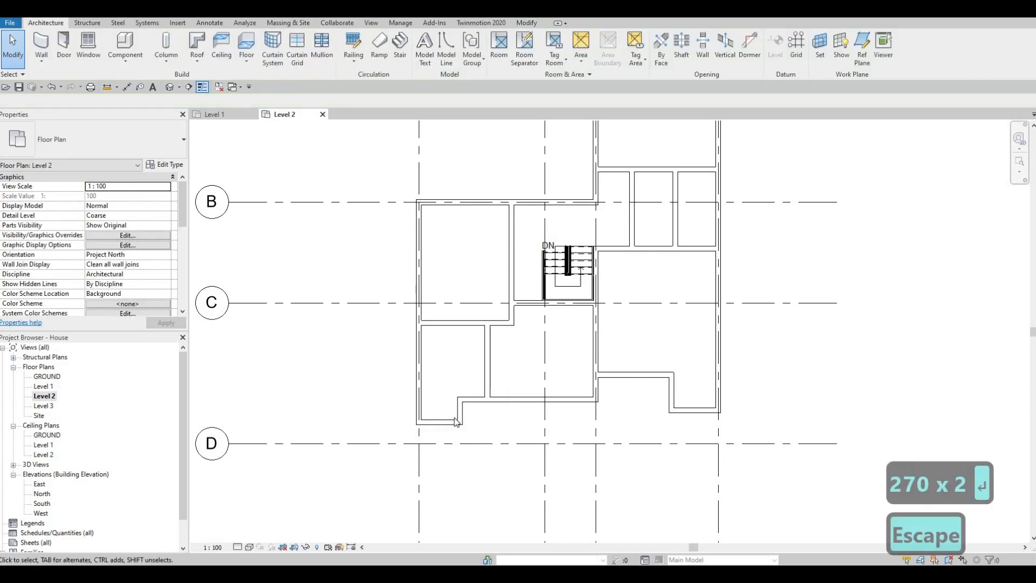
# Draw a horizontal INTERIOR WALL 1 wall from the new vertical partition to the westernmost exterior wall, about 1310 mm clear below the existing horizontal partition.
pyautogui.click(482, 387)
pyautogui.press('c')
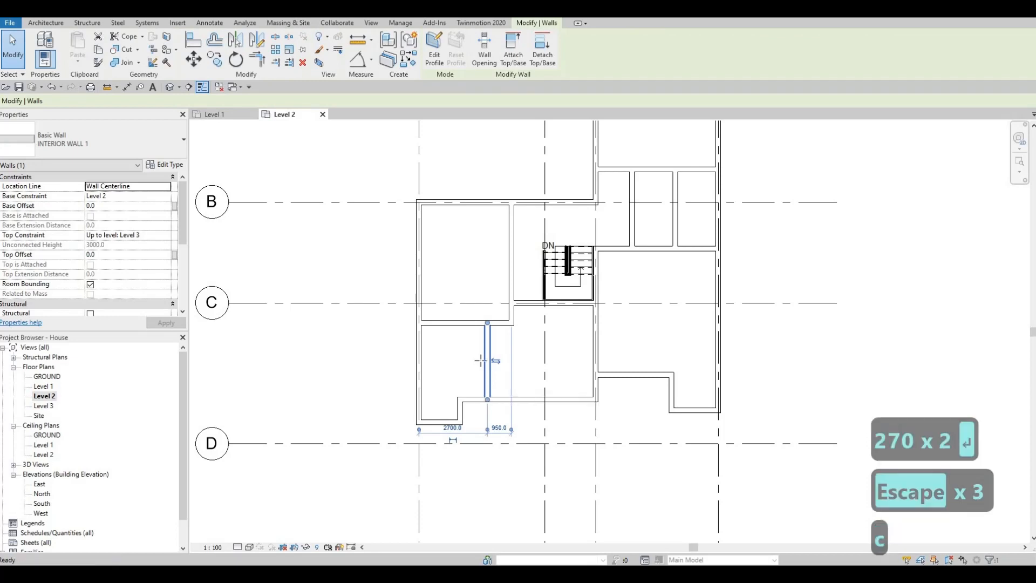
pyautogui.press('s')
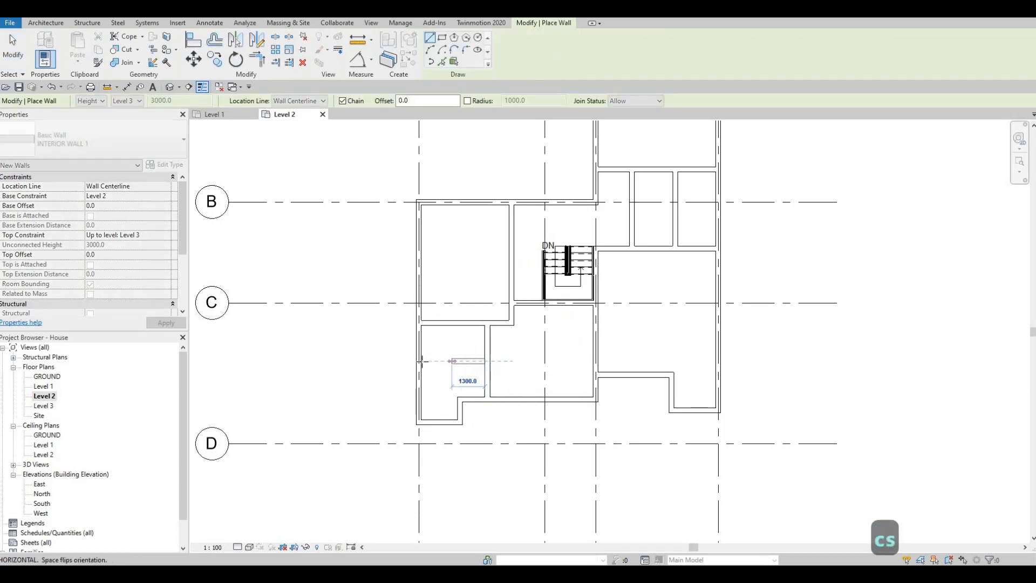
pyautogui.click(419, 361)
pyautogui.press('Escape')
pyautogui.press('Escape')
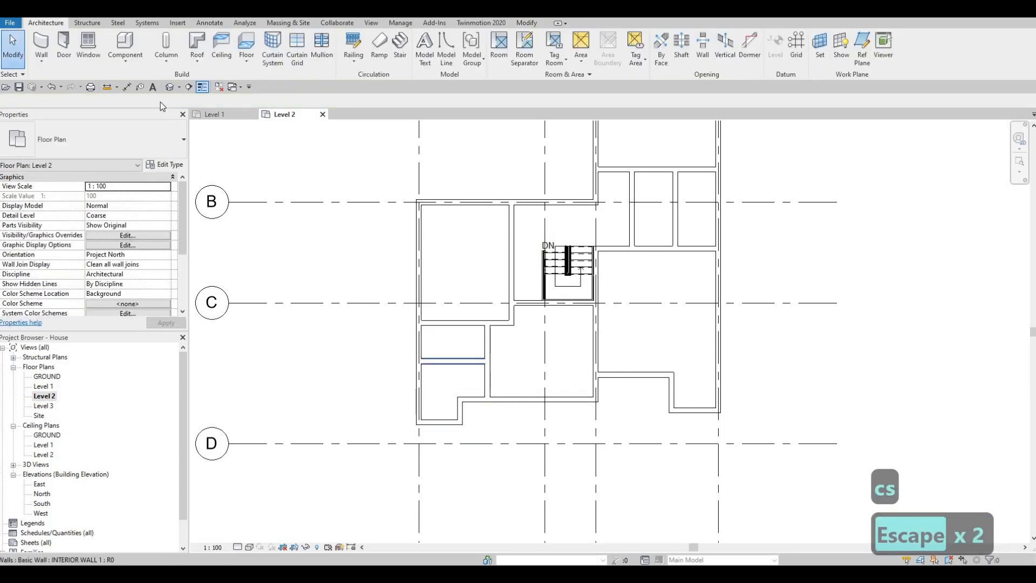
# Dimension the clear distance between the facing sides of the two horizontal partitions in the southwest corner.
pyautogui.press('d')
pyautogui.press('i')
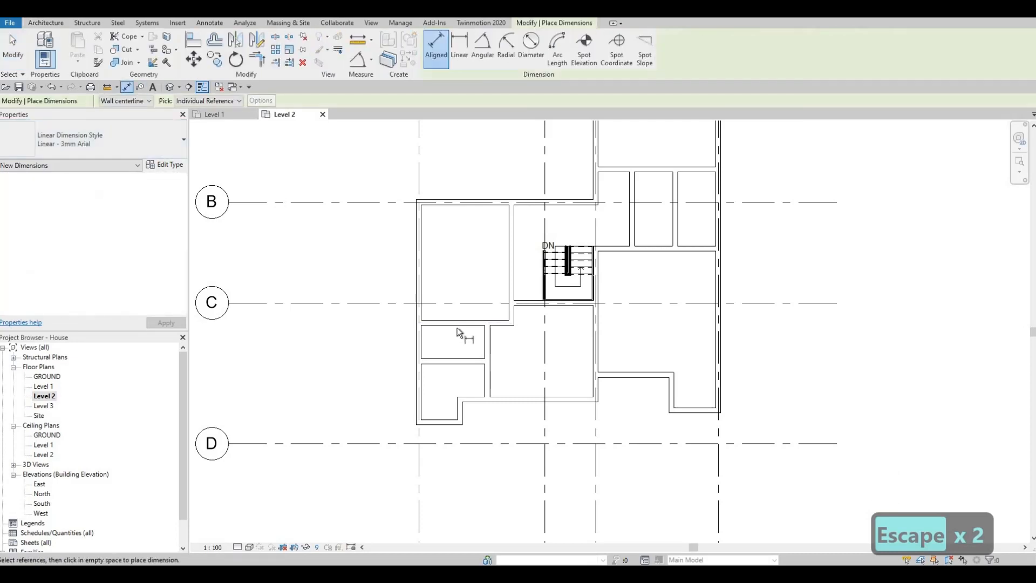
pyautogui.press('Tab')
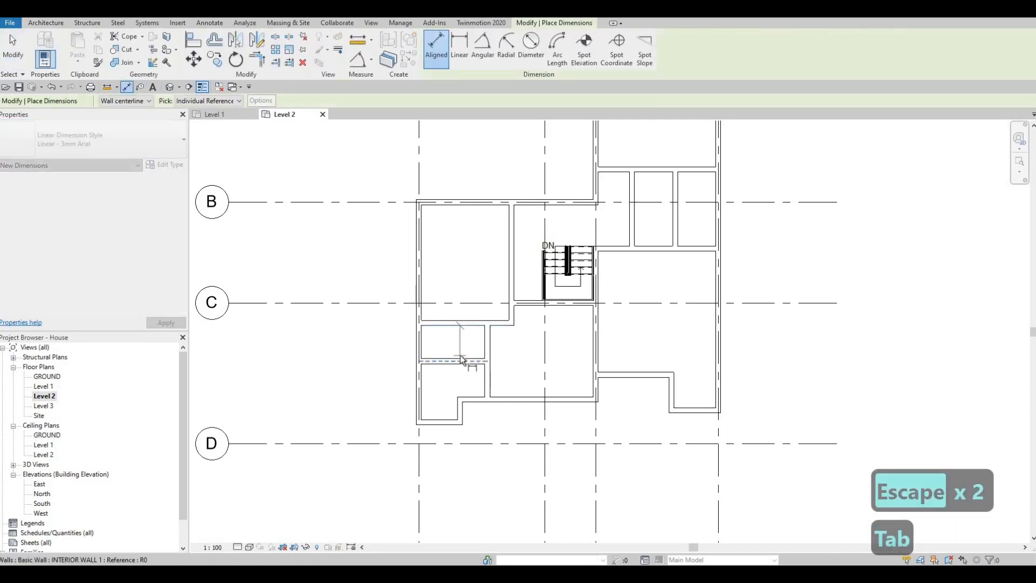
pyautogui.press('Tab')
pyautogui.click(461, 356)
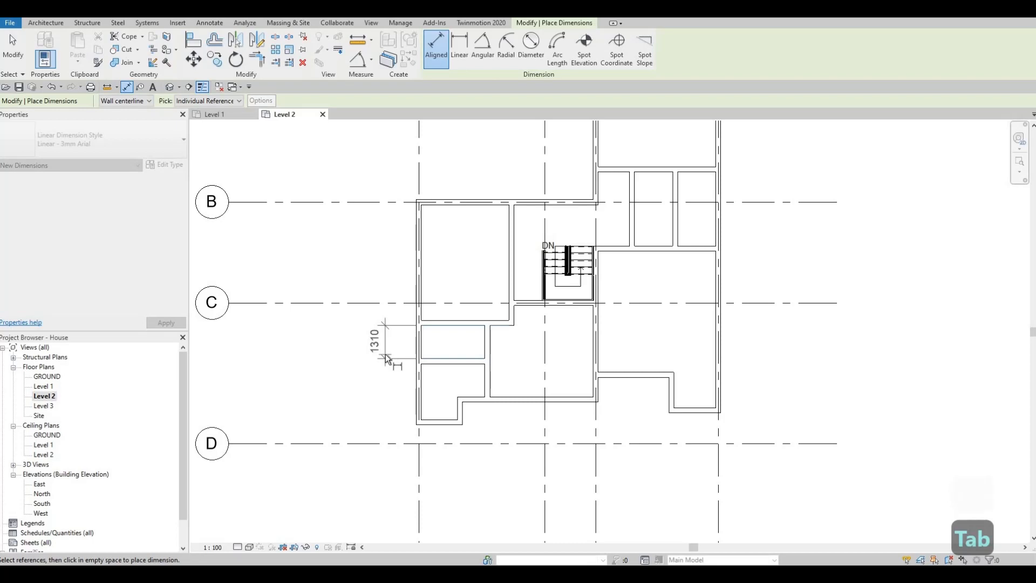
pyautogui.click(387, 359)
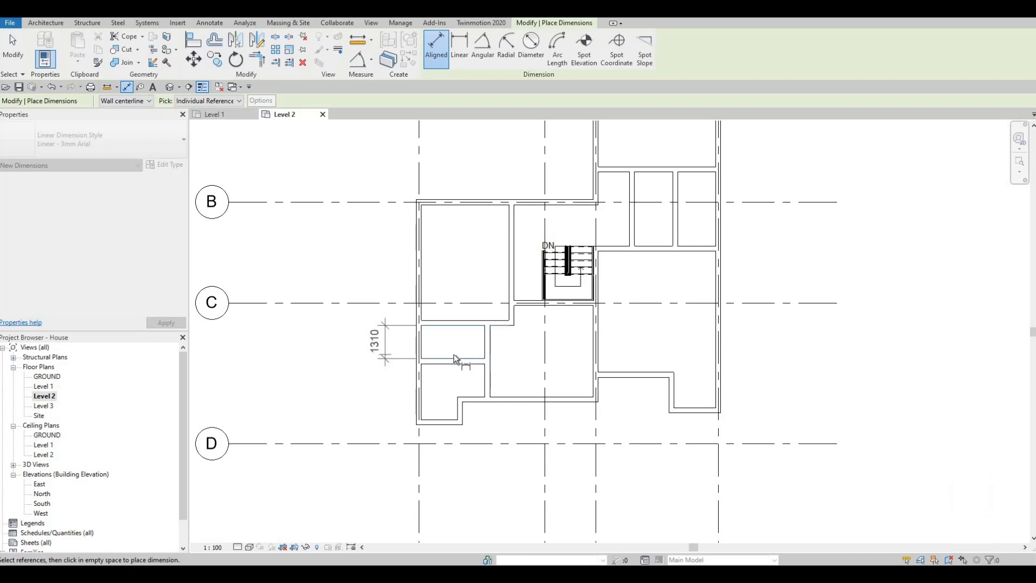
pyautogui.press('Escape')
pyautogui.press('Escape')
pyautogui.press('Escape')
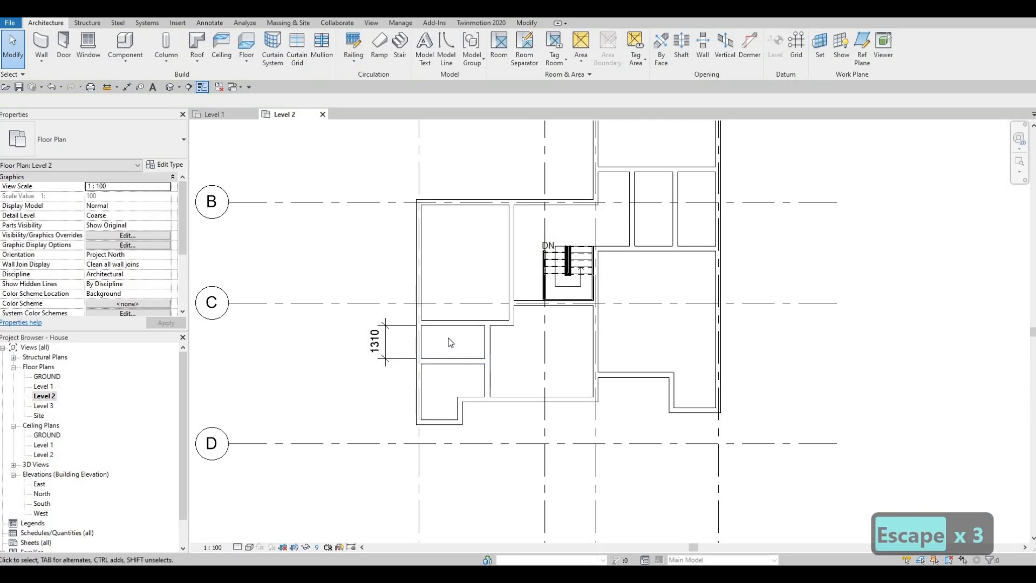
pyautogui.press('Escape')
pyautogui.press('Escape')
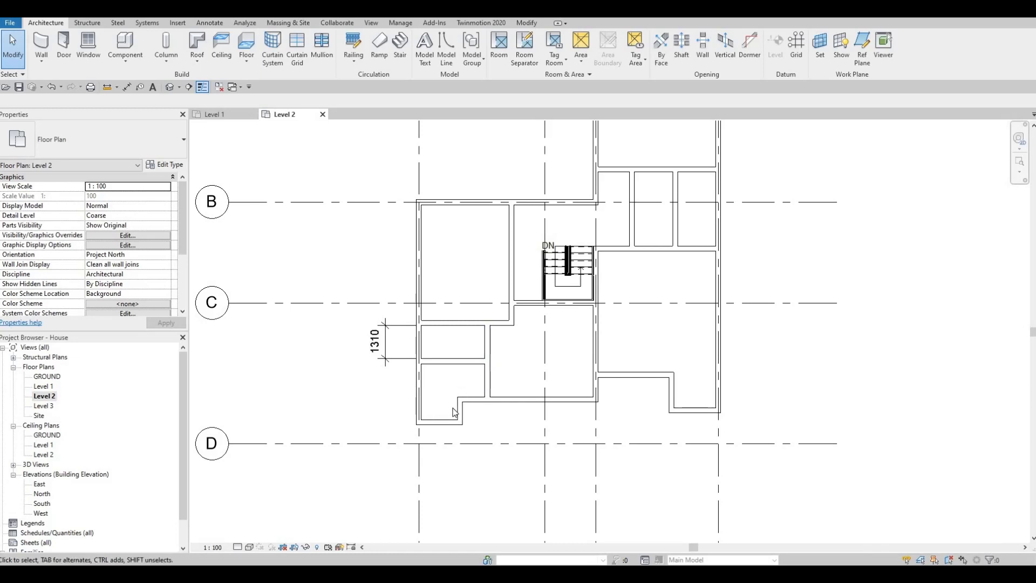
# Move the horizontal partition just below grid C to give 1500 mm clear distance to the one below, and delete the dimension.
pyautogui.click(448, 322)
pyautogui.press('Up')
pyautogui.press('Up')
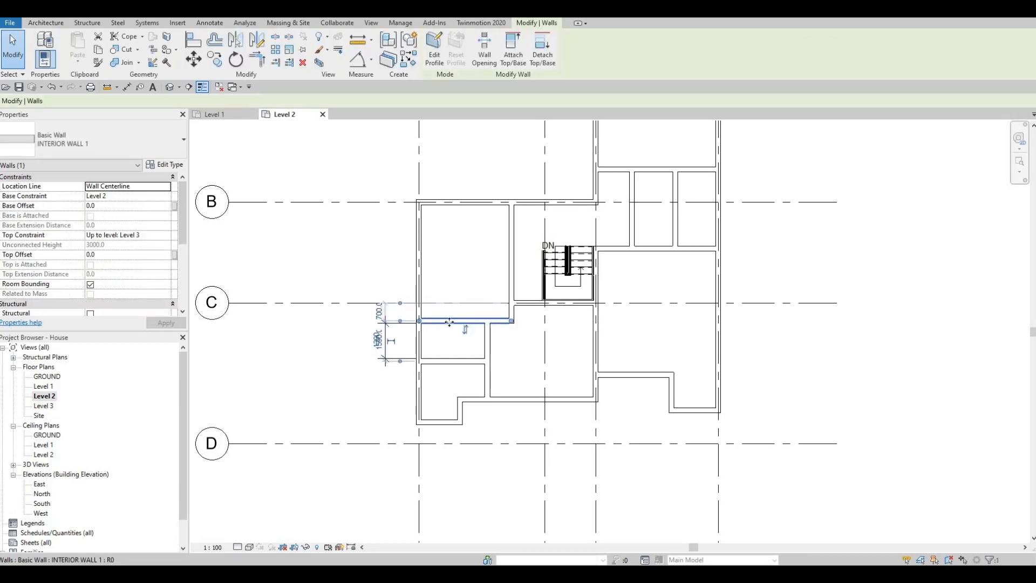
pyautogui.press('Escape')
pyautogui.press('Escape')
pyautogui.click(377, 348)
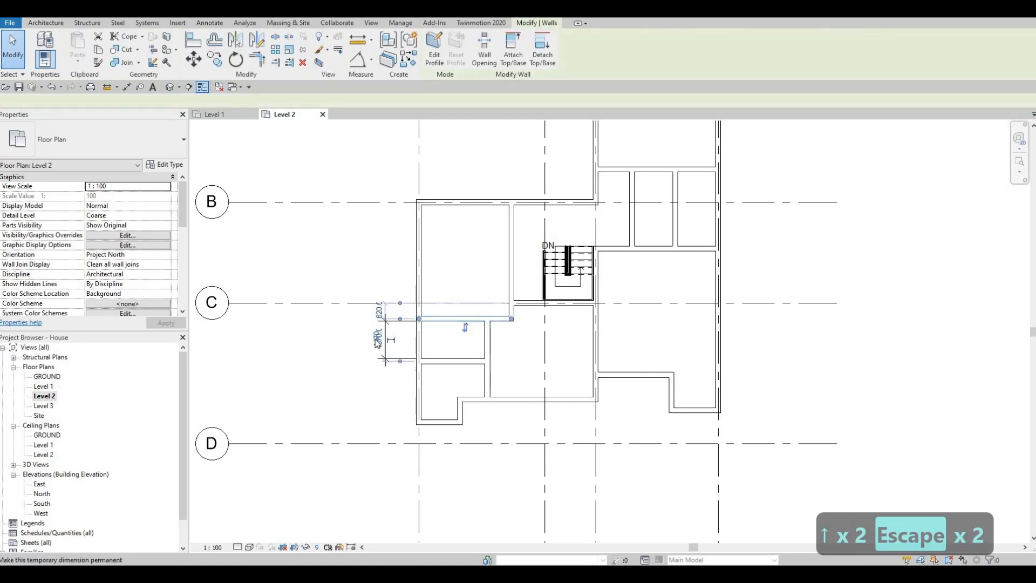
pyautogui.click(382, 354)
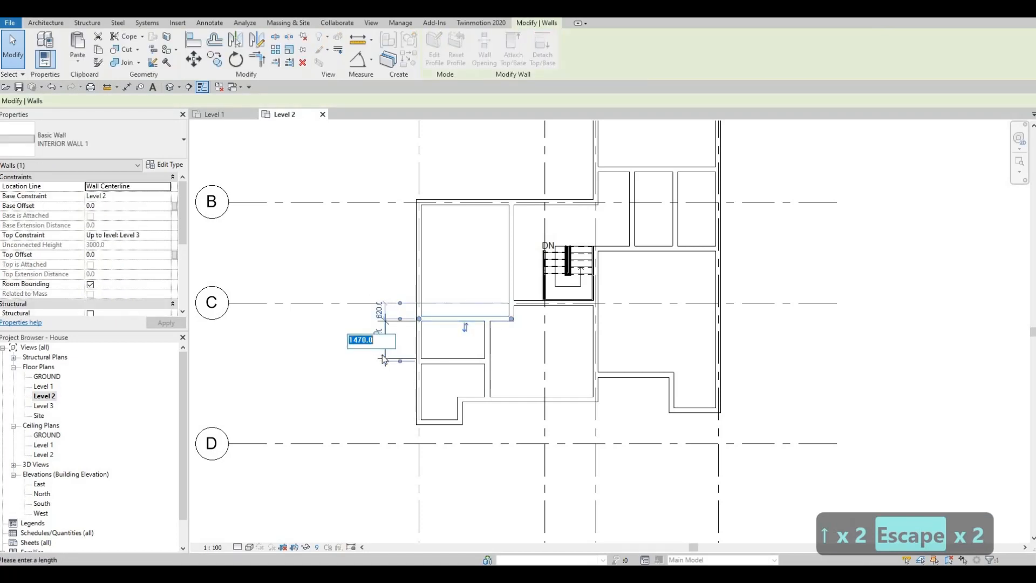
pyautogui.write('1500')
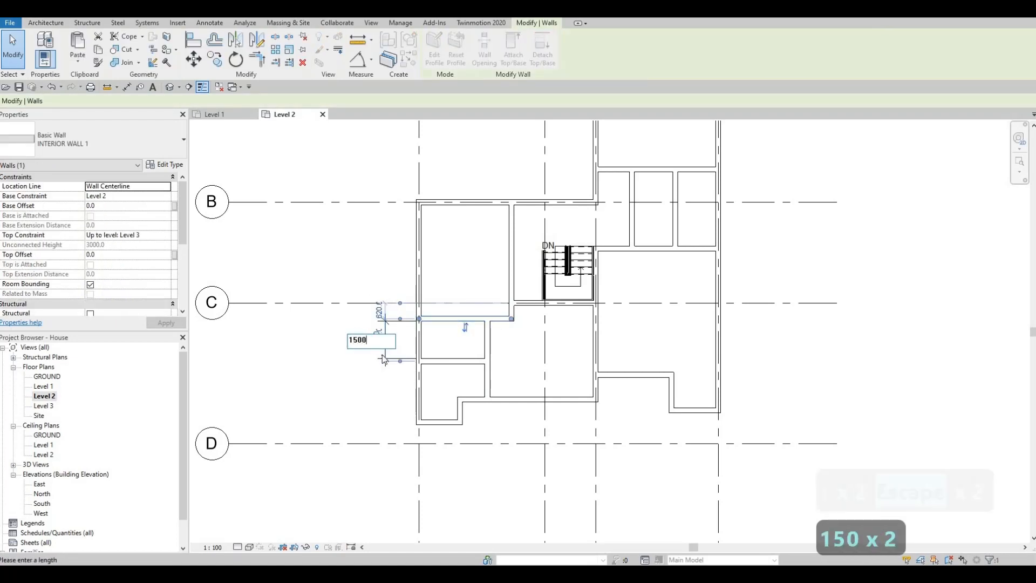
pyautogui.press('Return')
pyautogui.press('Escape')
pyautogui.press('Escape')
pyautogui.press('Escape')
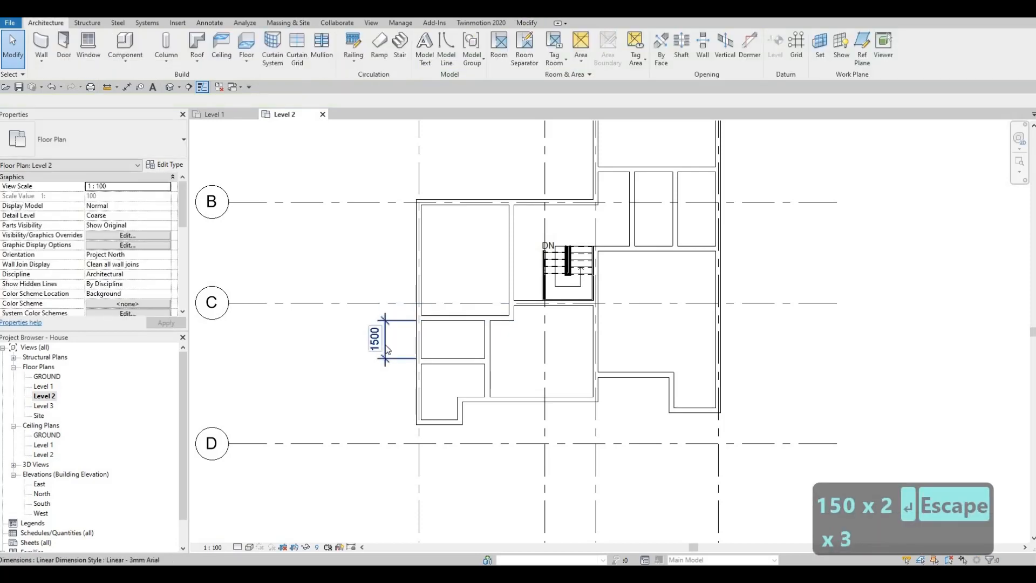
pyautogui.click(385, 349)
pyautogui.press('Delete')
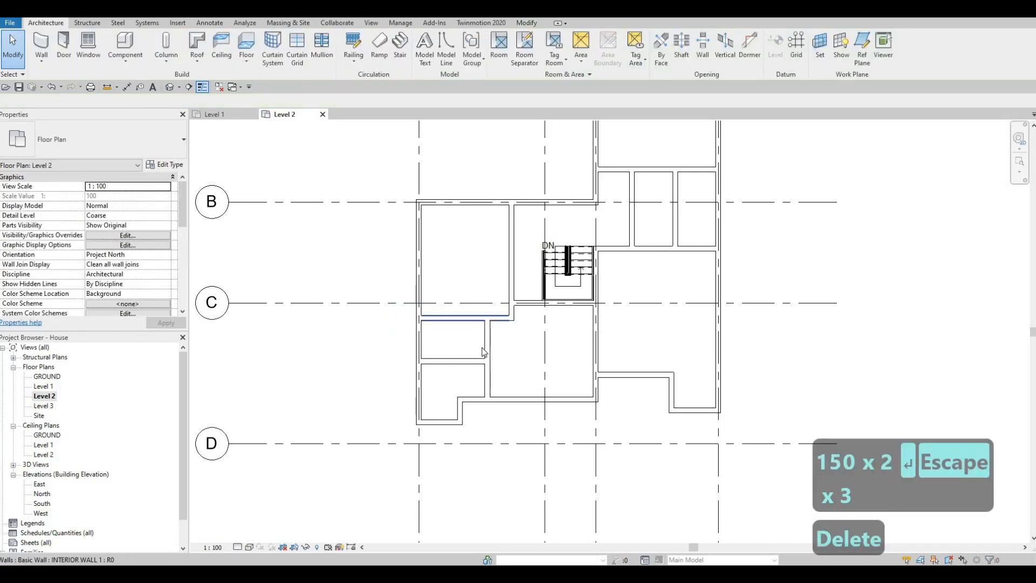
# Draw an L-shaped INTERIOR WALL 1 recess in the western room's lower corner, about 1190 mm deep, its return about 1250 mm from the westernmost exterior wall.
pyautogui.moveTo(484, 352); pyautogui.dragTo(446, 335, button='middle')
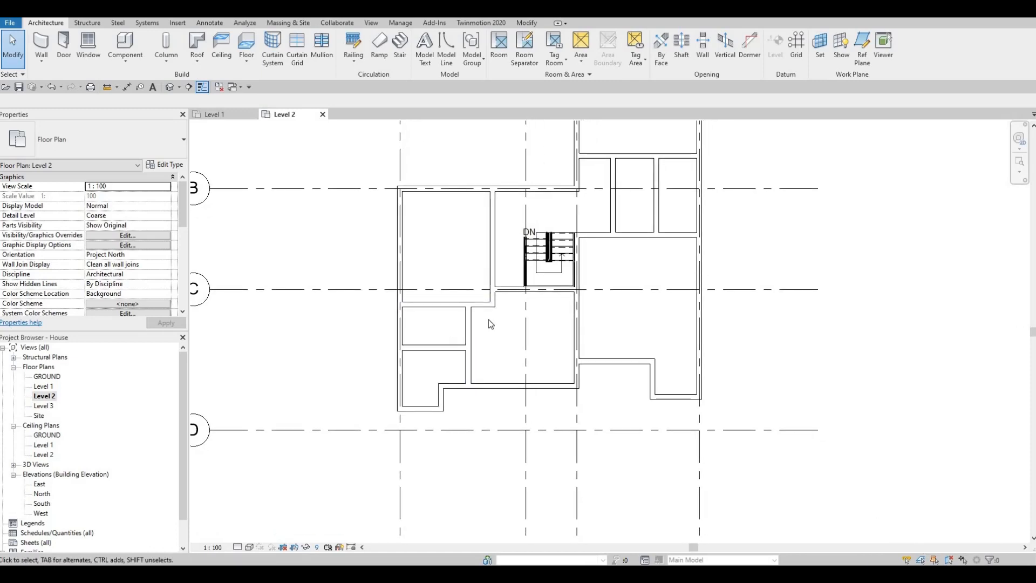
pyautogui.moveTo(457, 332); pyautogui.dragTo(398, 341, button='middle')
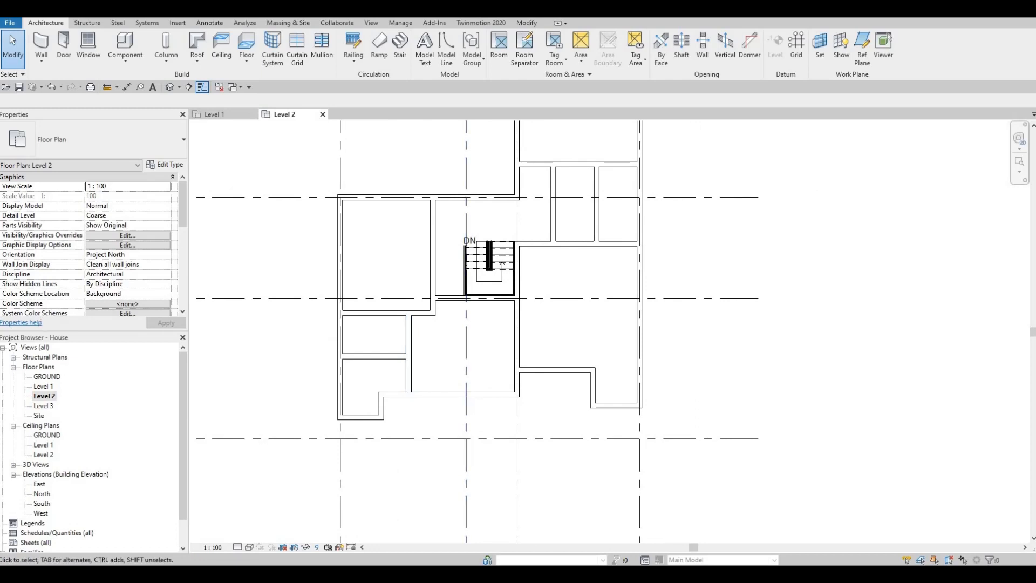
pyautogui.moveTo(468, 347); pyautogui.dragTo(475, 317, button='middle')
pyautogui.press('Escape')
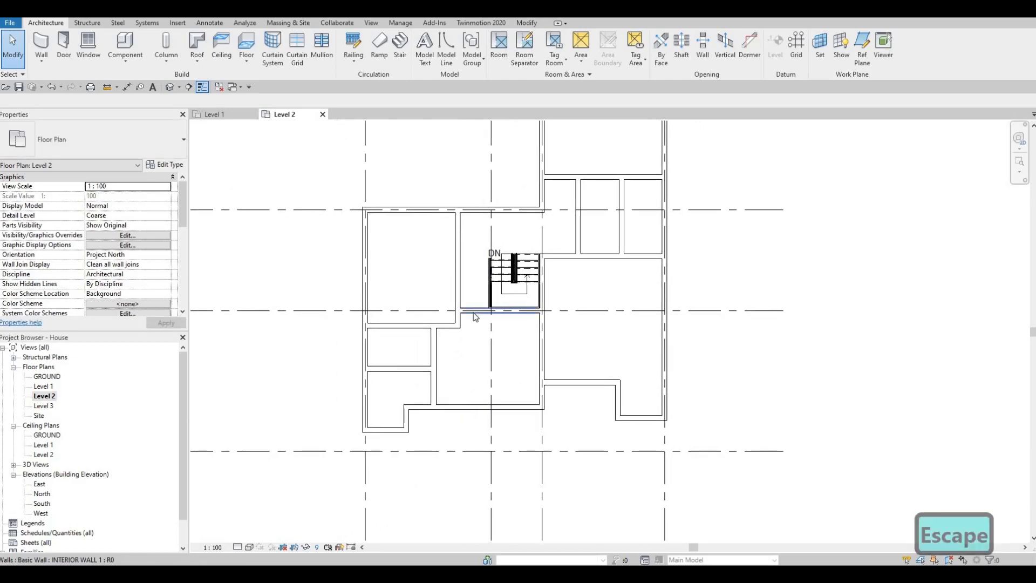
pyautogui.click(474, 314)
pyautogui.press('c')
pyautogui.press('s')
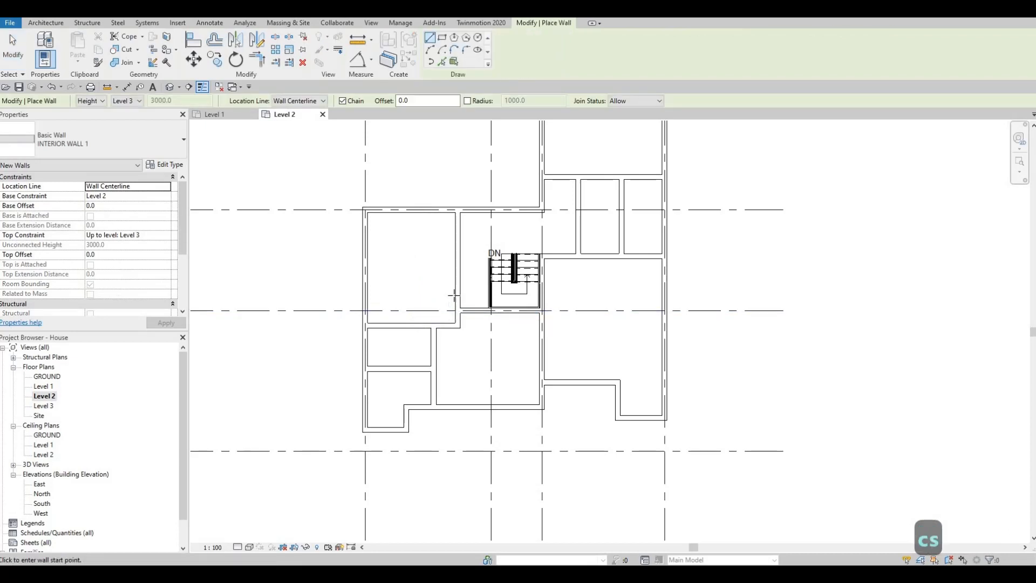
pyautogui.click(454, 296)
pyautogui.click(396, 295)
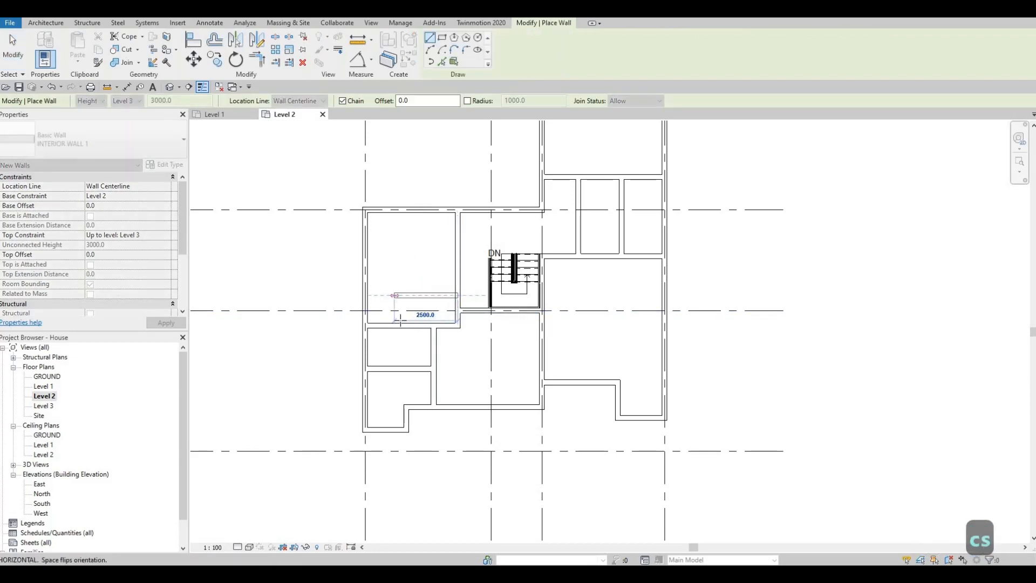
pyautogui.click(398, 324)
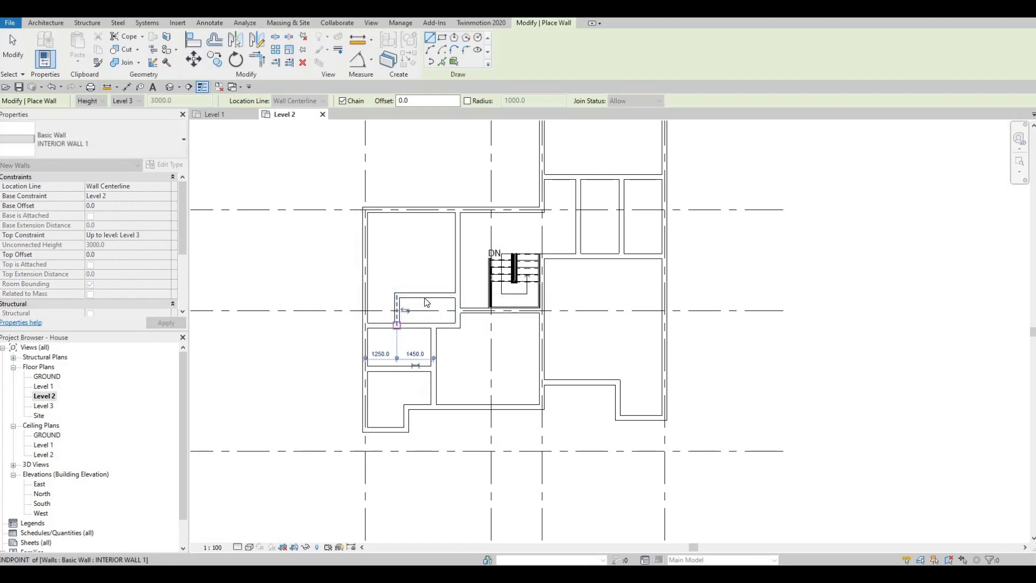
pyautogui.press('Escape')
pyautogui.press('Escape')
# Change both walls of the L-shaped recess to the INTERIOR WALL 2 type.
pyautogui.click(398, 315)
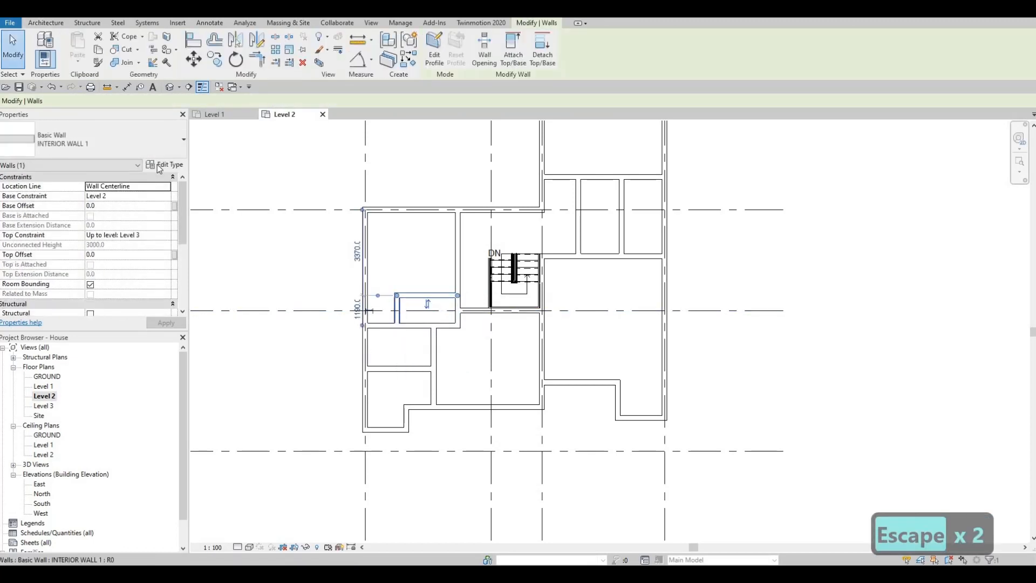
pyautogui.click(127, 140)
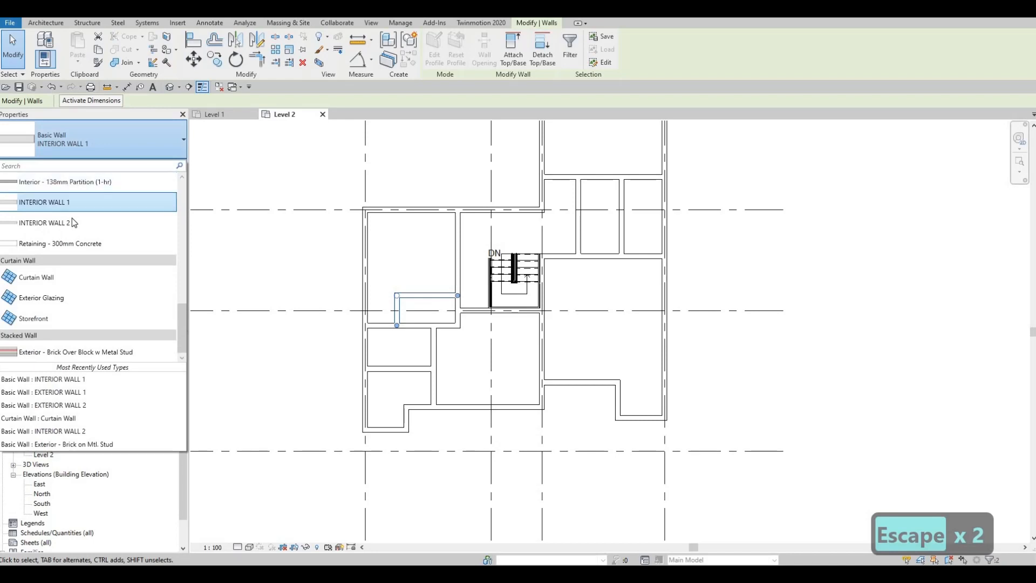
pyautogui.click(72, 222)
pyautogui.press('Escape')
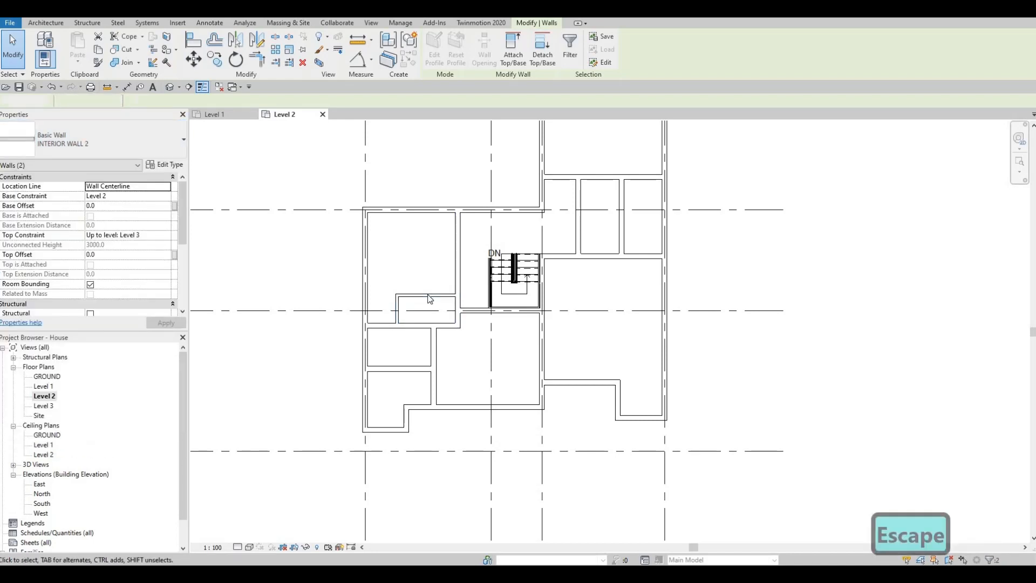
pyautogui.press('Escape')
# Set the distance from the recess's horizontal INTERIOR WALL 2 wall to the partition below it to 700 mm.
pyautogui.click(430, 299)
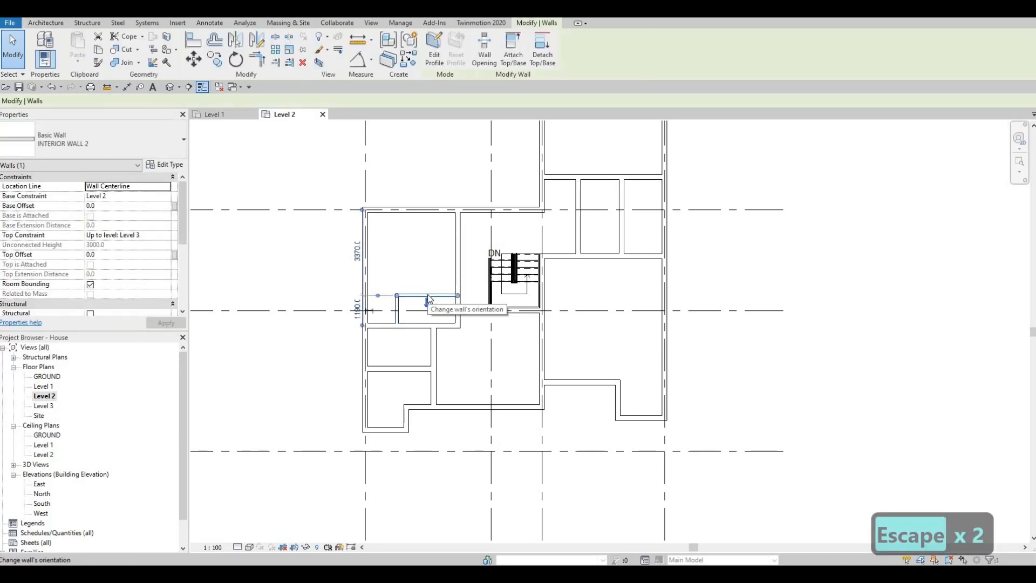
pyautogui.press('Down')
pyautogui.press('Down')
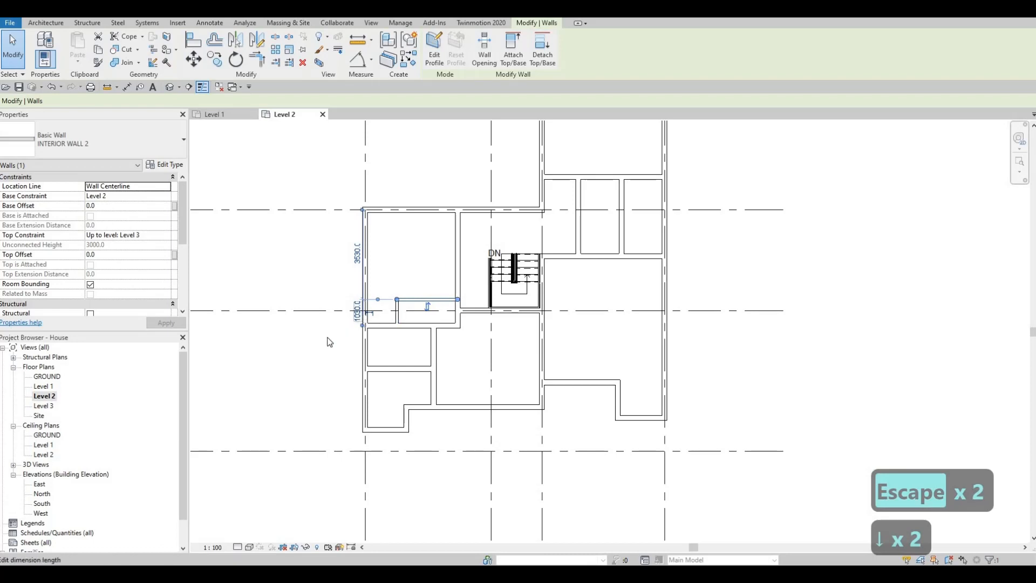
pyautogui.click(357, 311)
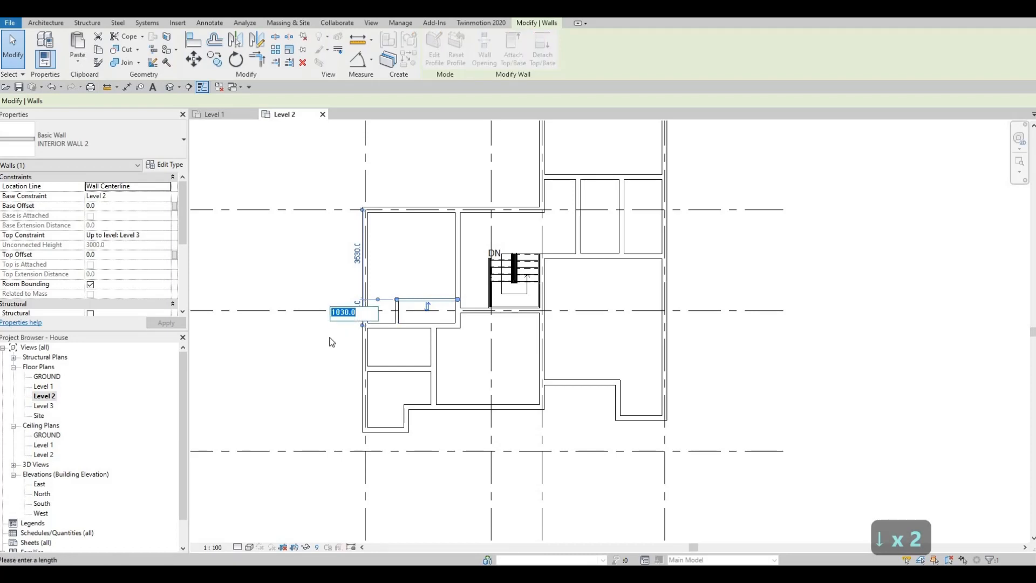
pyautogui.write('700')
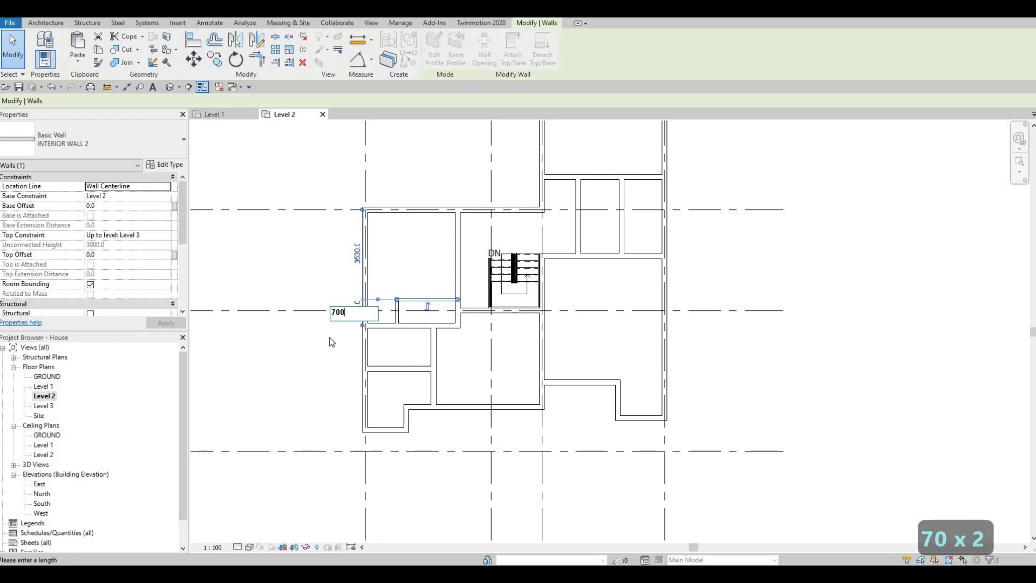
pyautogui.press('Return')
# Nudge the recess's short vertical INTERIOR WALL 2 wall westward to widen the recess.
pyautogui.scroll(5, 393, 318)
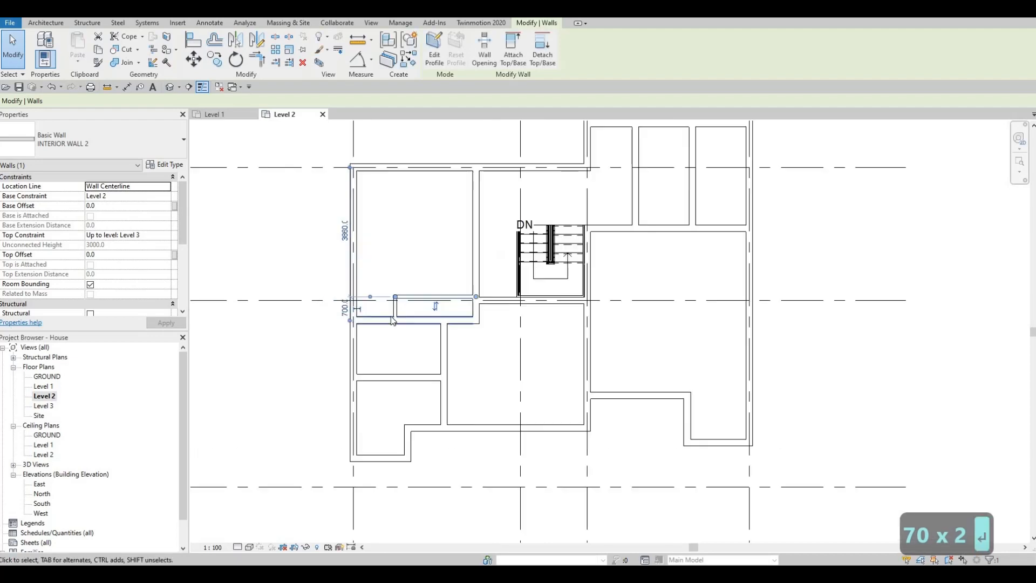
pyautogui.press('Escape')
pyautogui.click(393, 323)
pyautogui.press('Left')
pyautogui.press('Left')
pyautogui.press('Left')
pyautogui.press('Left')
pyautogui.press('Left')
pyautogui.press('Left')
pyautogui.press('Left')
pyautogui.press('Left')
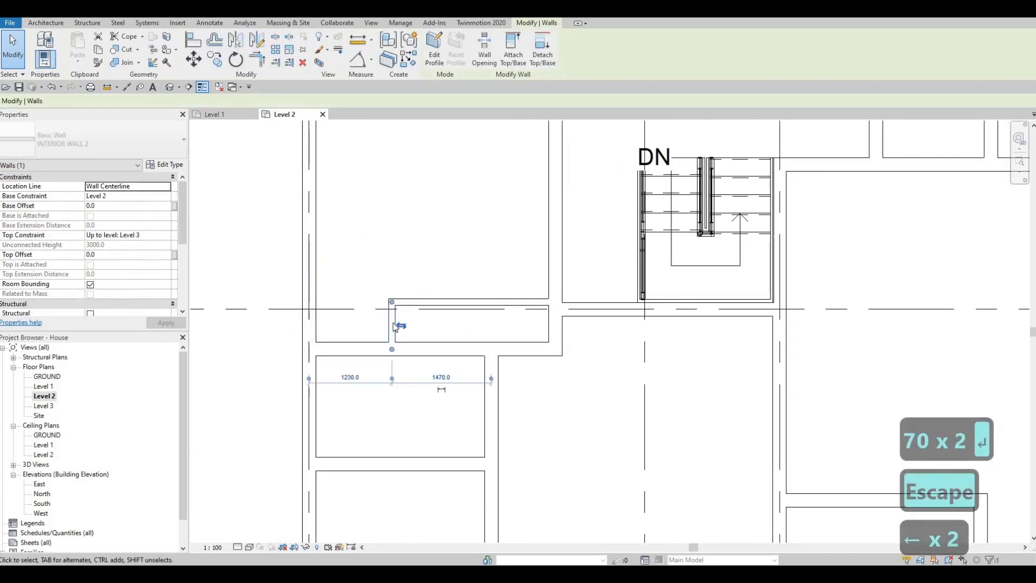
pyautogui.press('Escape')
pyautogui.press('Escape')
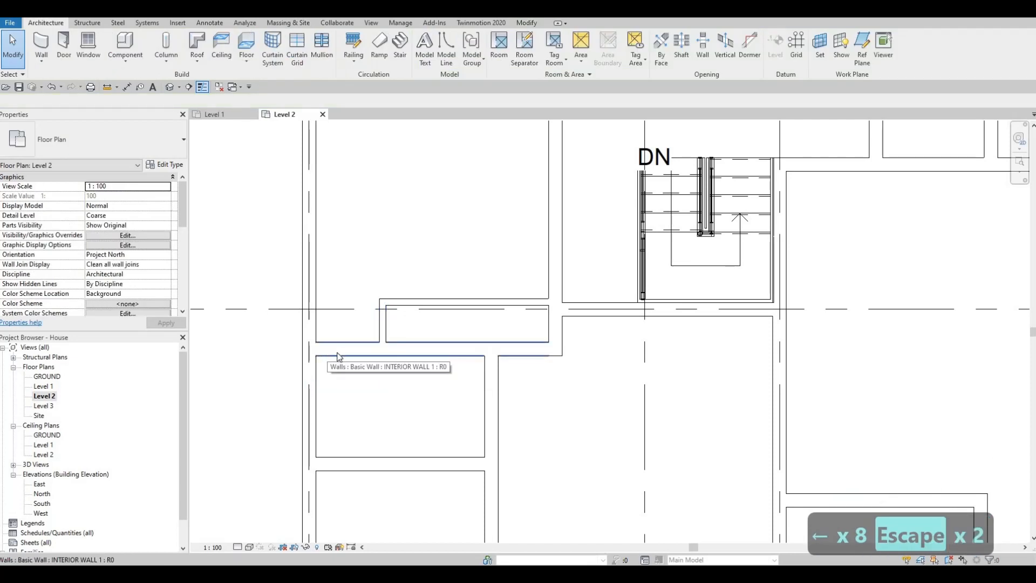
# Draw an L-shaped INTERIOR WALL 2 run from the eastern exterior wall, about 1540 mm below the room's upper partition, with a short upward return.
pyautogui.scroll(-3, 594, 384)
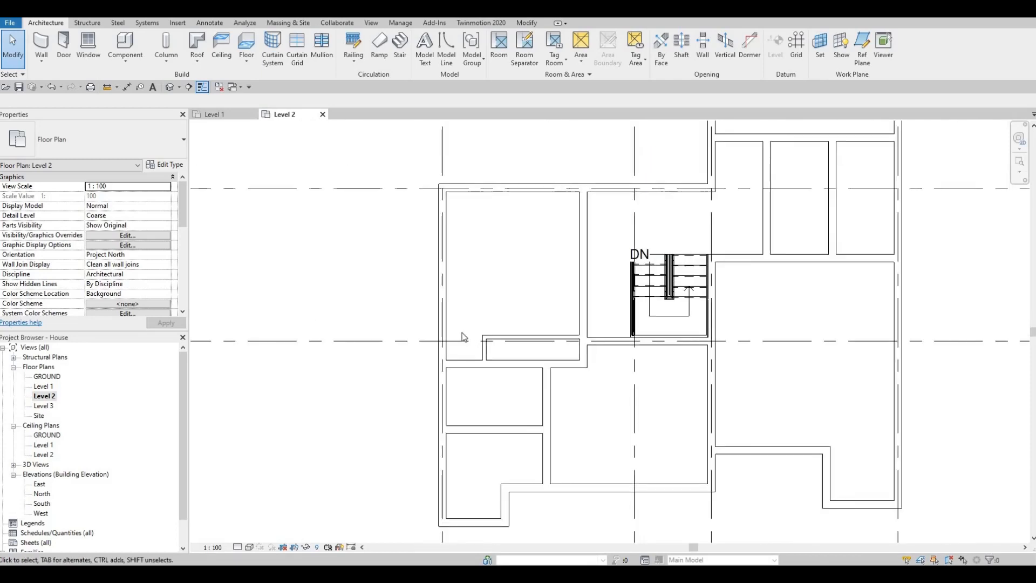
pyautogui.scroll(-2, 459, 329)
pyautogui.press('Escape')
pyautogui.click(453, 317)
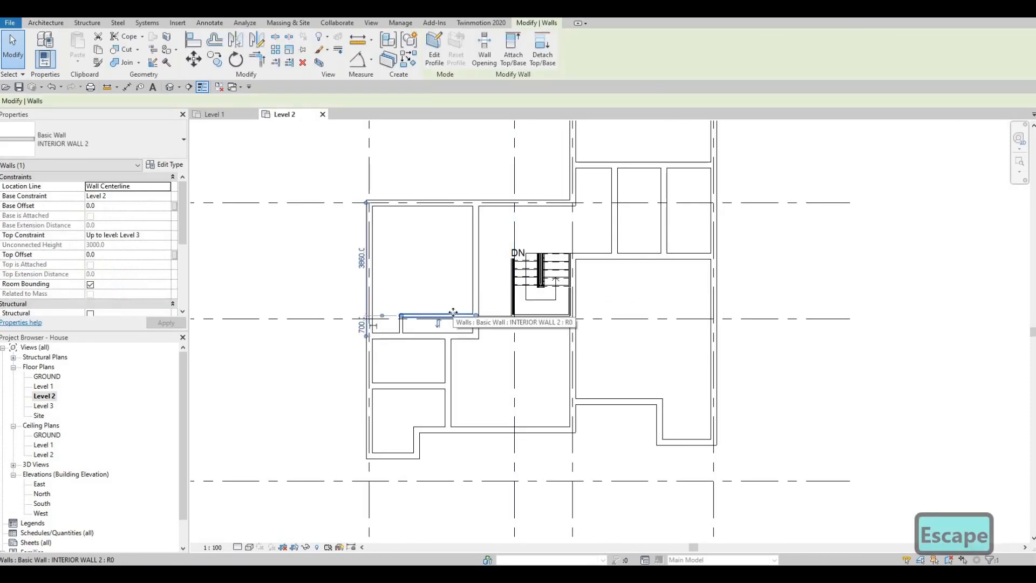
pyautogui.moveTo(637, 321); pyautogui.dragTo(608, 319, button='middle')
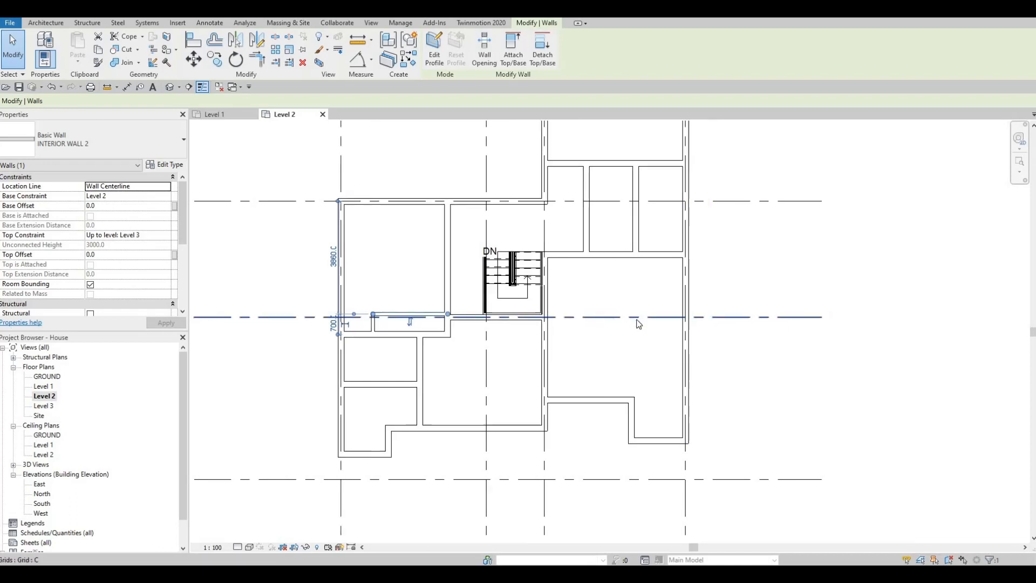
pyautogui.press('w')
pyautogui.press('a')
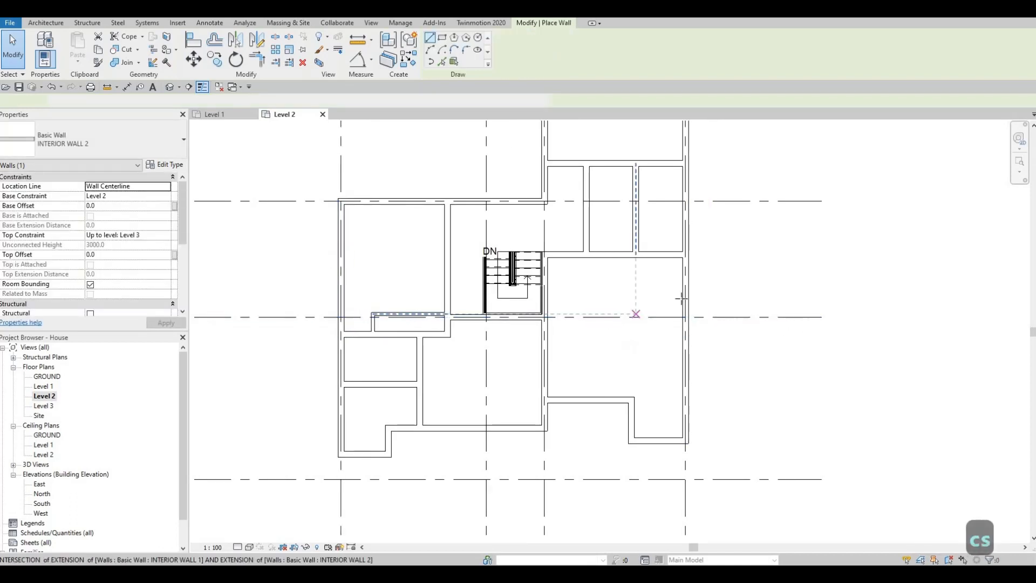
pyautogui.scroll(2, 679, 291)
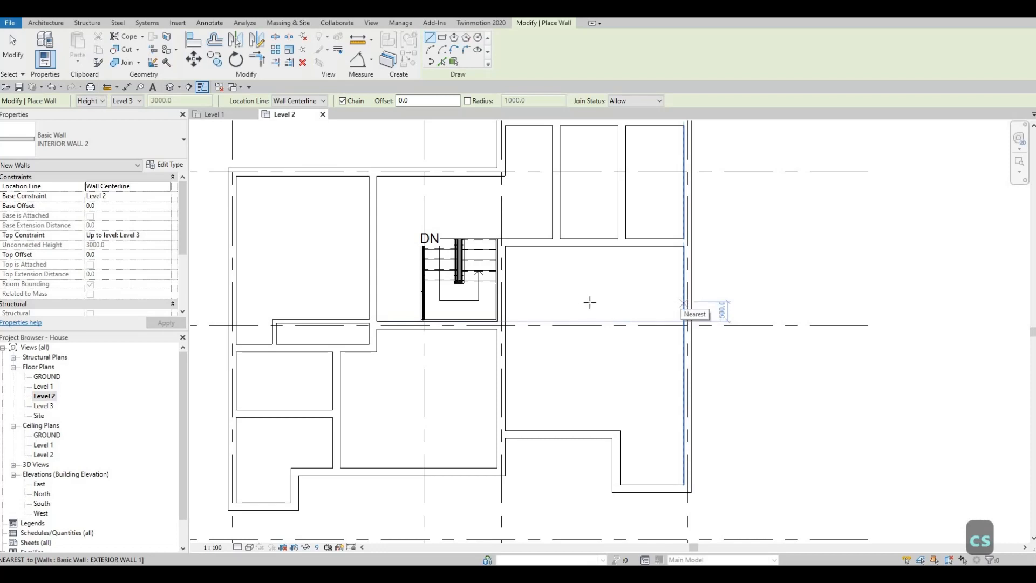
pyautogui.click(684, 302)
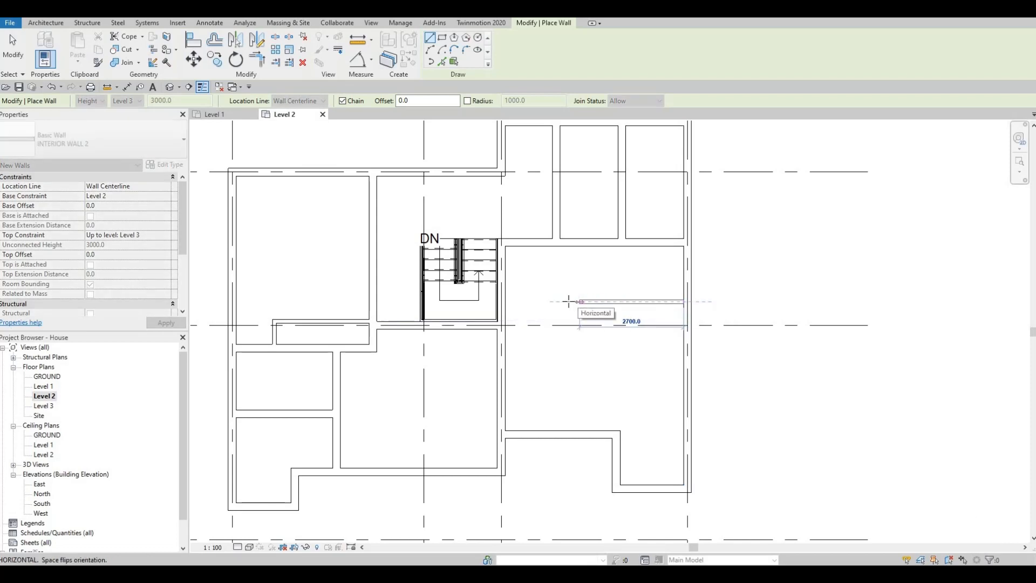
pyautogui.click(556, 301)
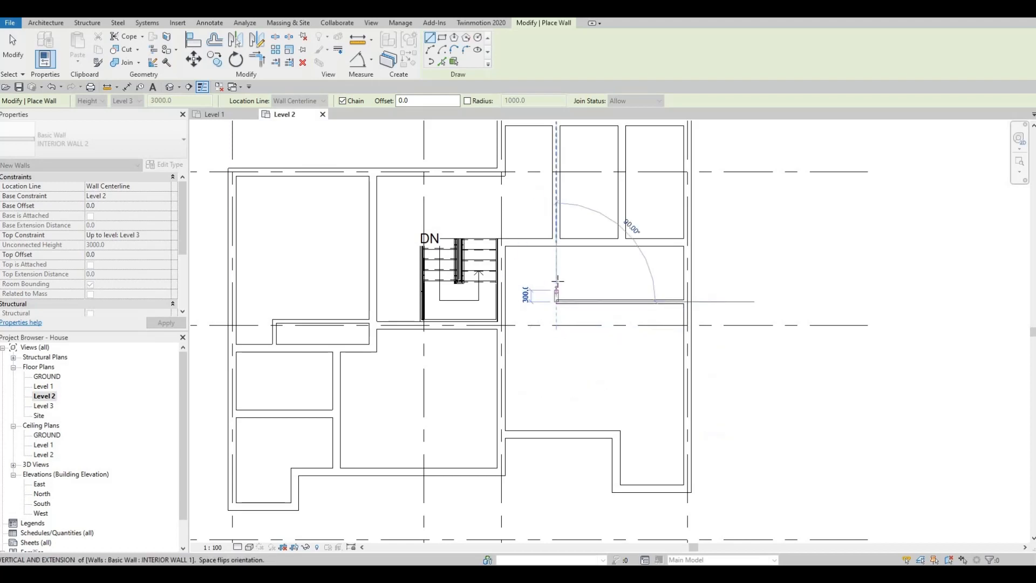
pyautogui.press('Escape')
pyautogui.press('Escape')
pyautogui.press('Escape')
# Set the distance from the new horizontal INTERIOR WALL 2 wall to the partition above it to 1700 mm.
pyautogui.click(621, 301)
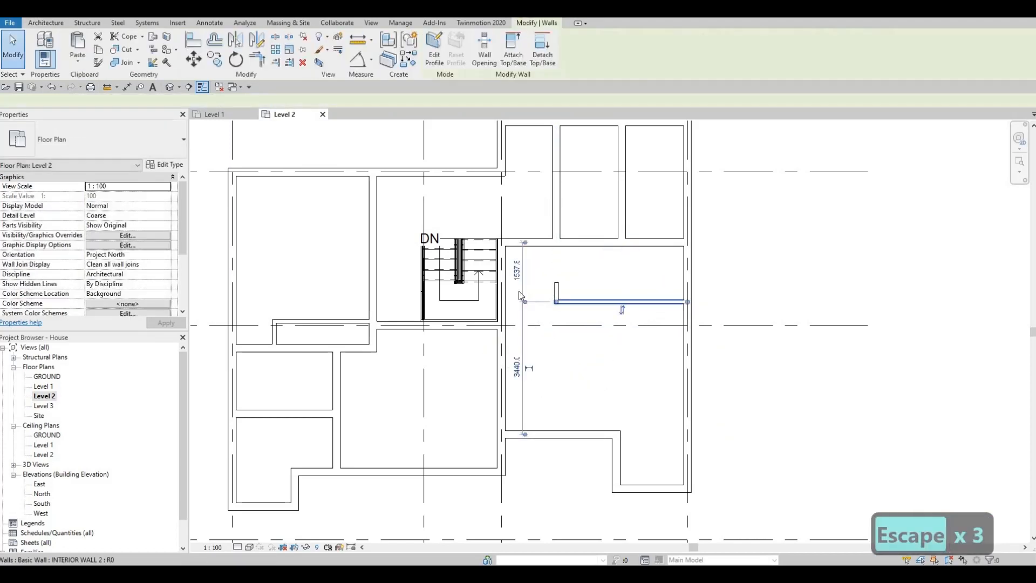
pyautogui.click(517, 273)
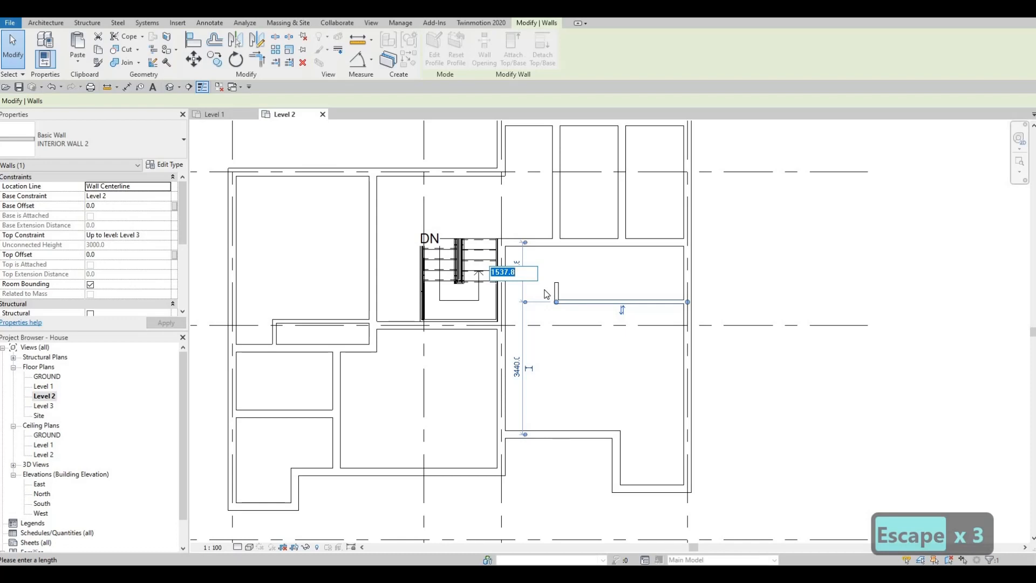
pyautogui.write('16')
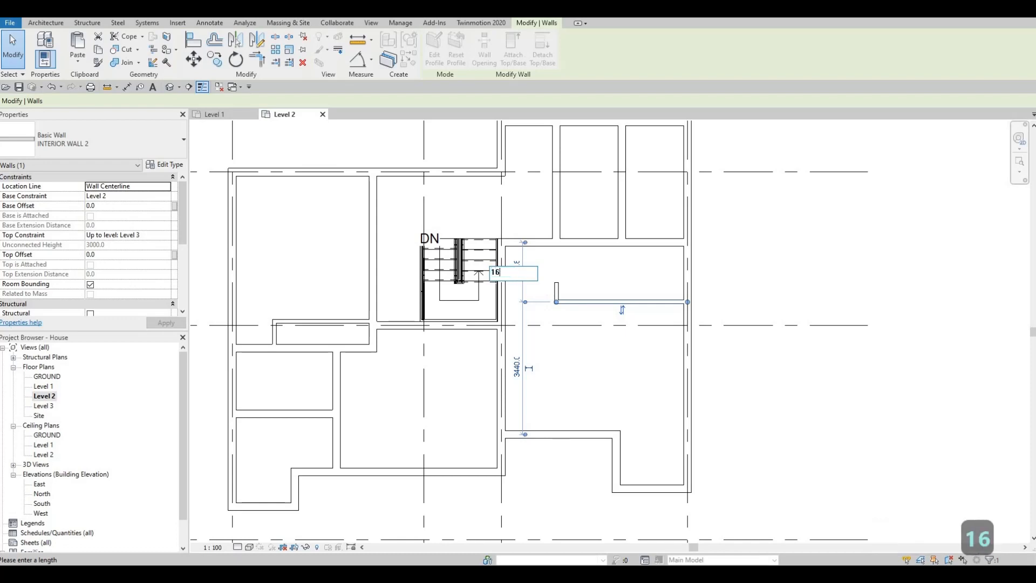
pyautogui.press('BackSpace')
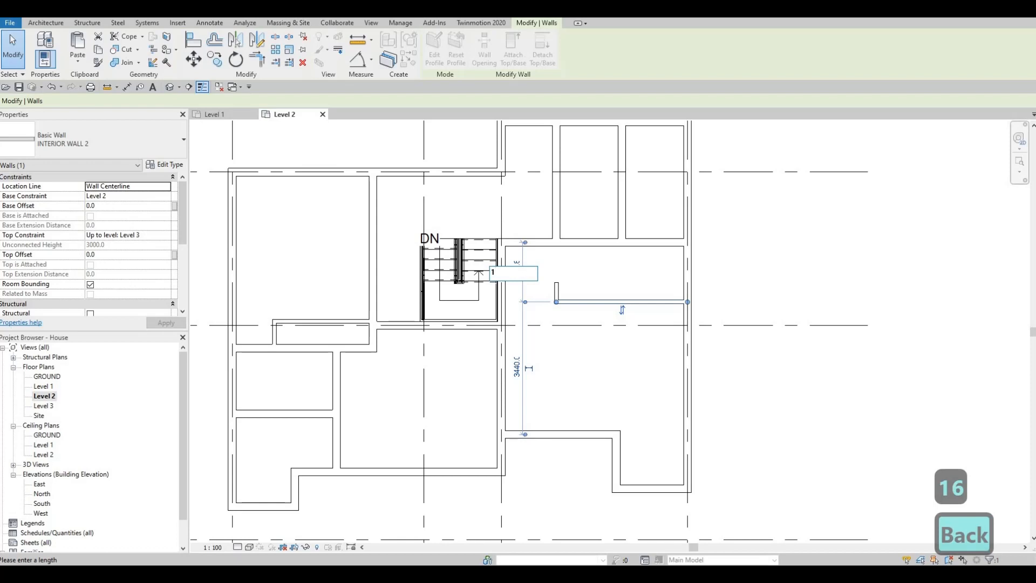
pyautogui.write('700')
pyautogui.press('Return')
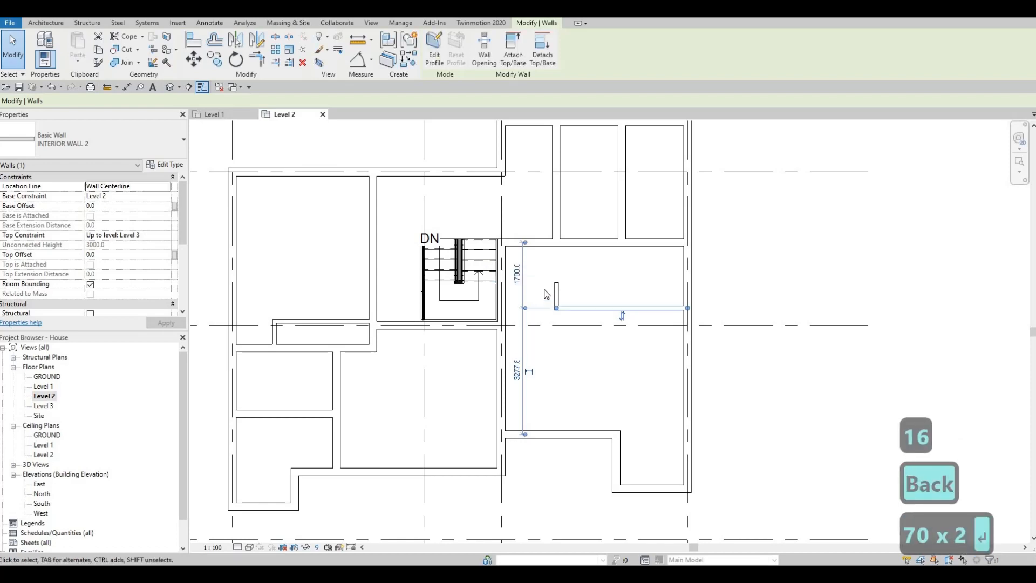
pyautogui.press('Escape')
pyautogui.press('Escape')
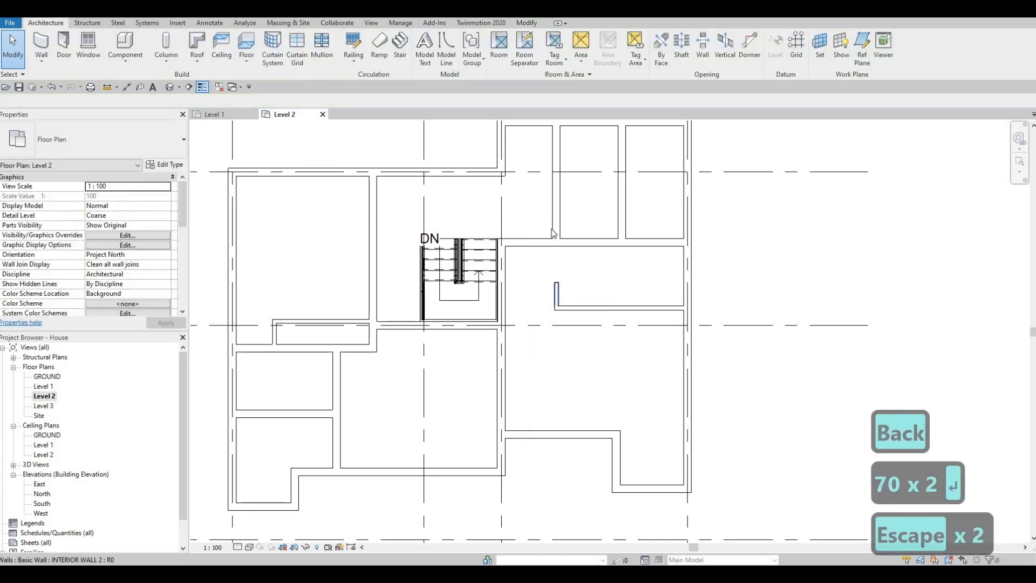
# Align the western face of the short return wall with the western face of the vertical partition above it.
pyautogui.press('a')
pyautogui.press('l')
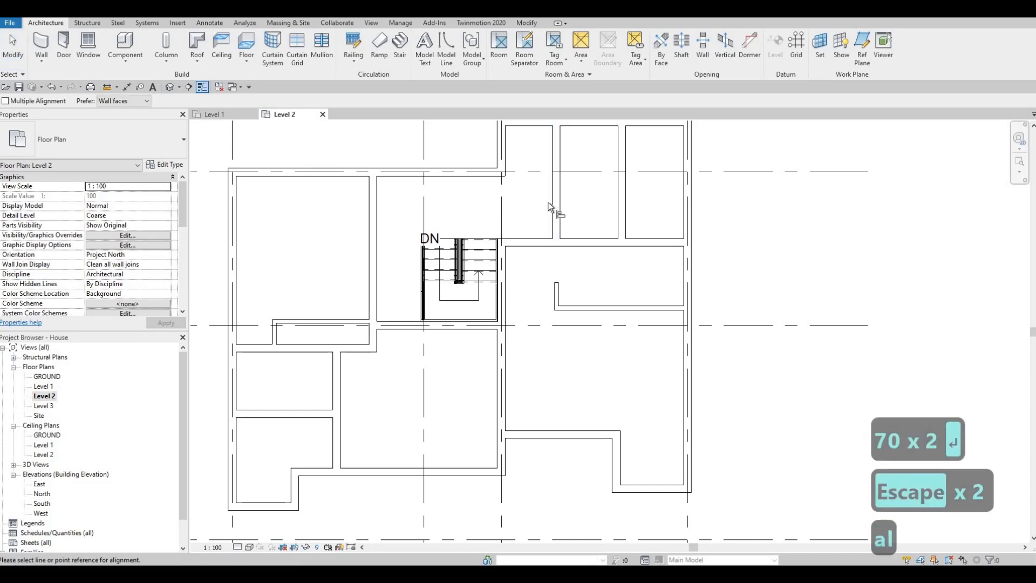
pyautogui.click(551, 203)
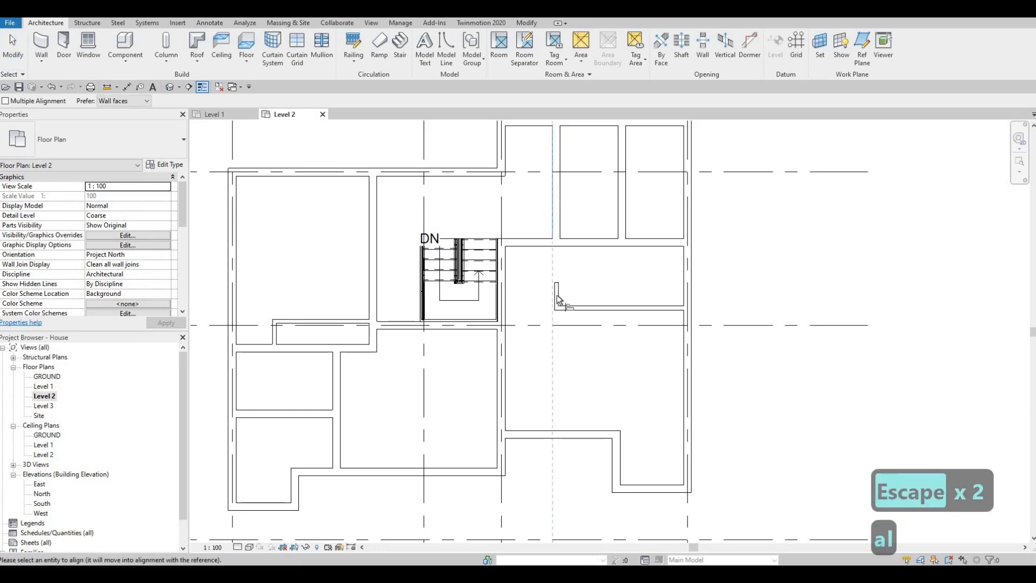
pyautogui.click(555, 291)
pyautogui.press('Escape')
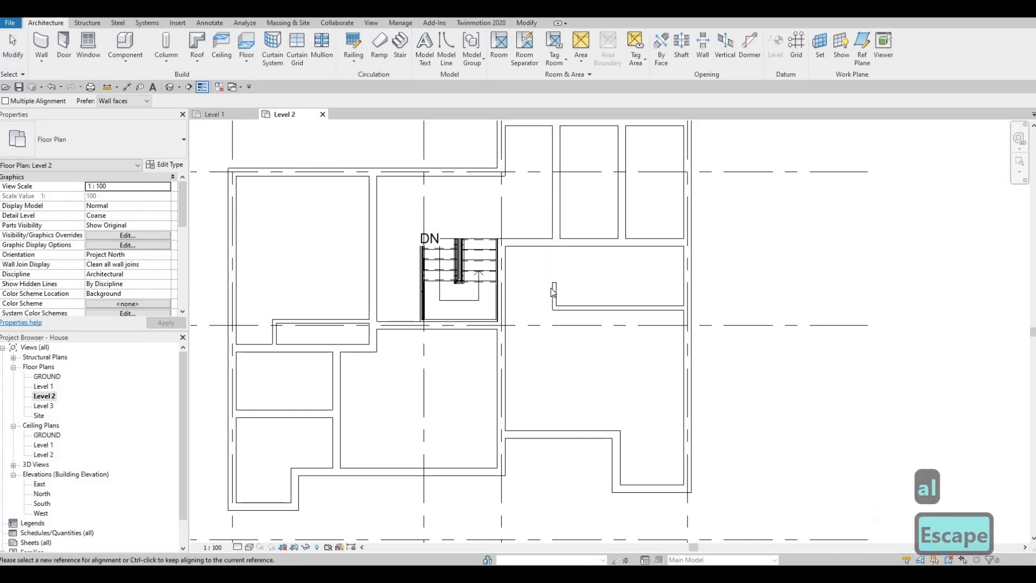
pyautogui.press('Escape')
# Lengthen the short vertical return of the eastern L-shaped wall to 700 mm.
pyautogui.scroll(2, 555, 294)
pyautogui.click(556, 288)
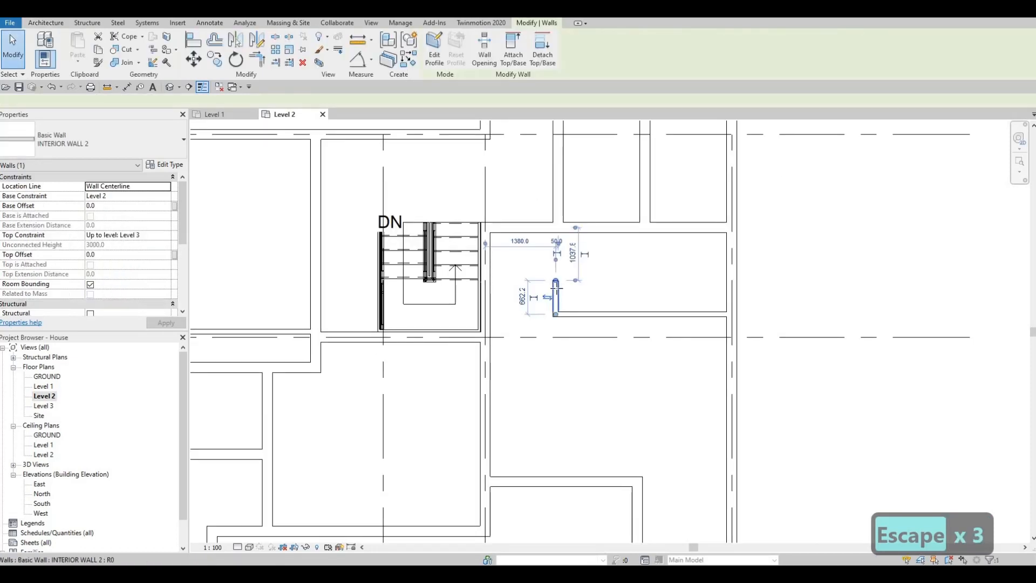
pyautogui.moveTo(556, 289); pyautogui.dragTo(556, 283)
pyautogui.click(521, 299)
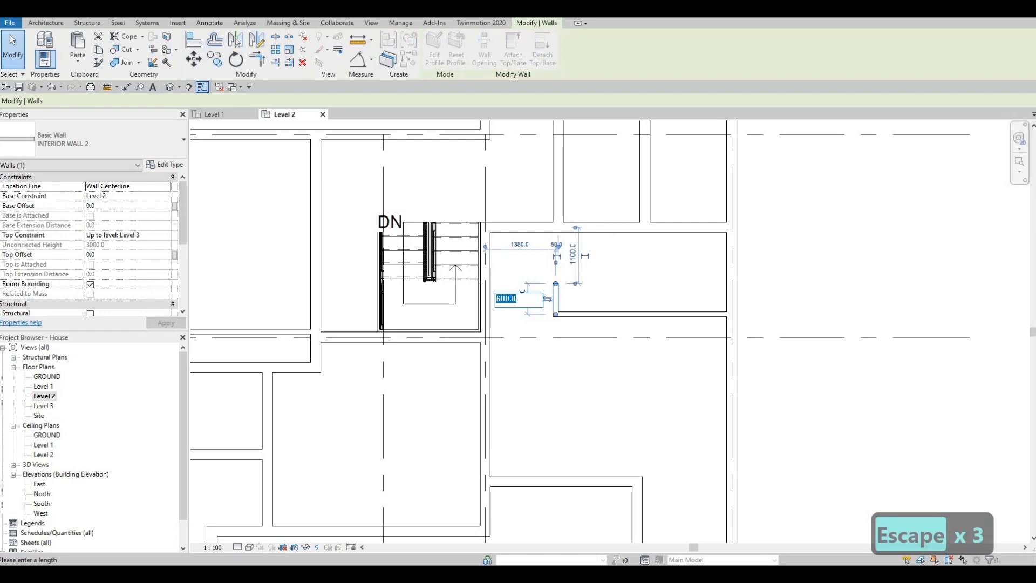
pyautogui.write('700')
pyautogui.press('Return')
pyautogui.press('Escape')
pyautogui.press('Escape')
pyautogui.moveTo(550, 317); pyautogui.dragTo(507, 340, button='middle')
pyautogui.moveTo(581, 307); pyautogui.dragTo(476, 310, button='middle')
pyautogui.press('Escape')
pyautogui.press('Escape')
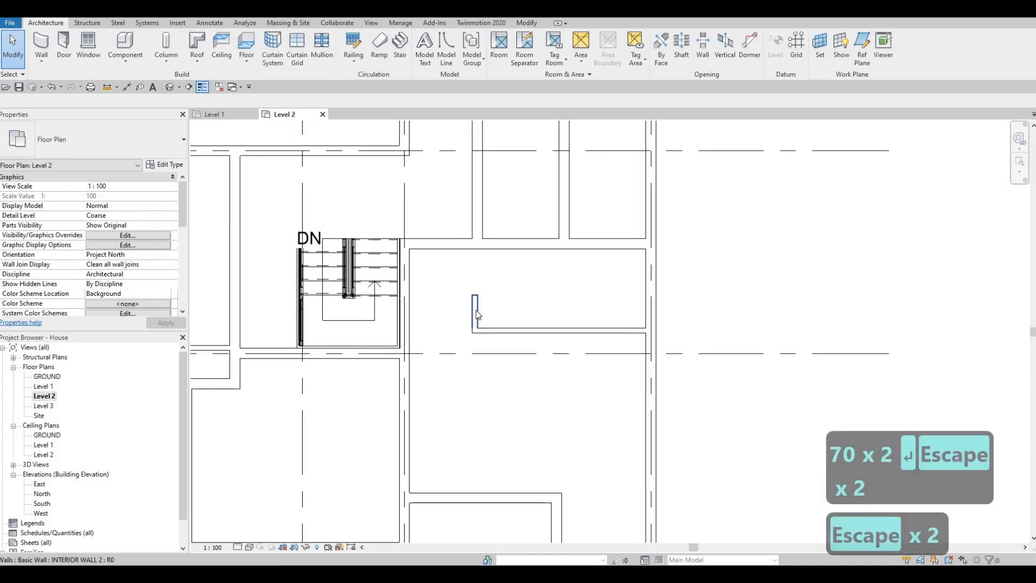
pyautogui.click(476, 310)
pyautogui.press('c')
pyautogui.press('s')
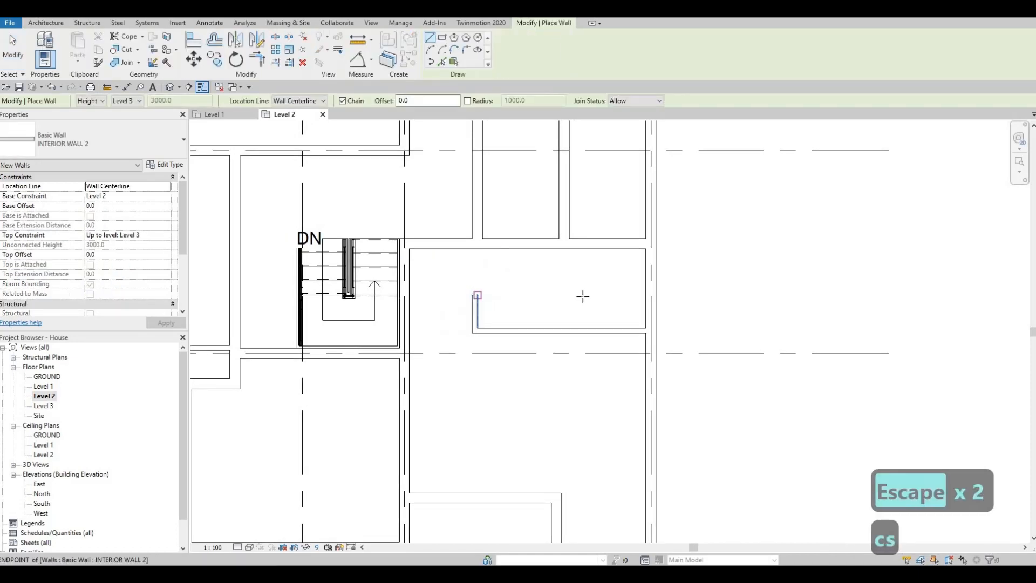
pyautogui.click(477, 295)
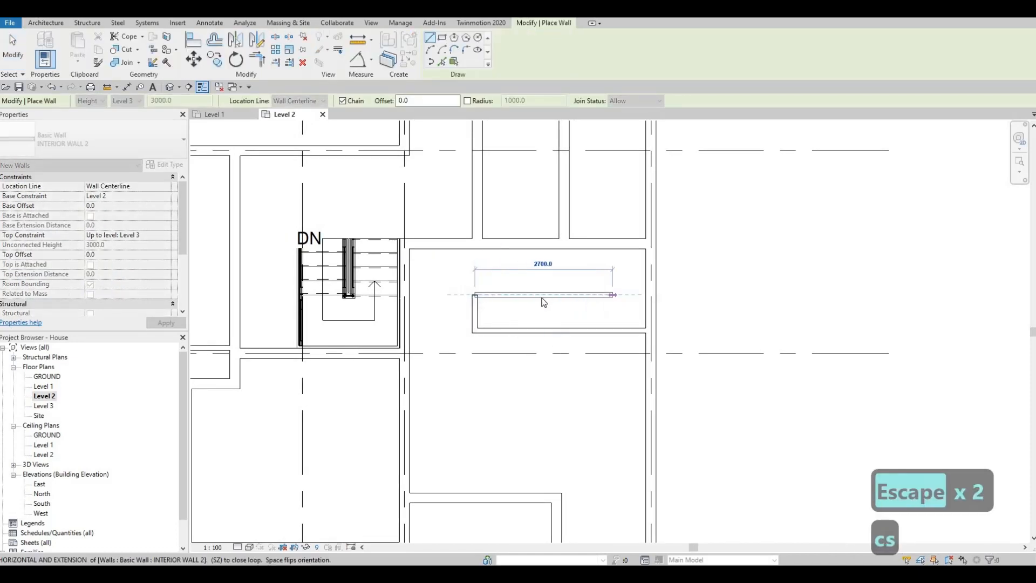
pyautogui.press('Escape')
pyautogui.press('Escape')
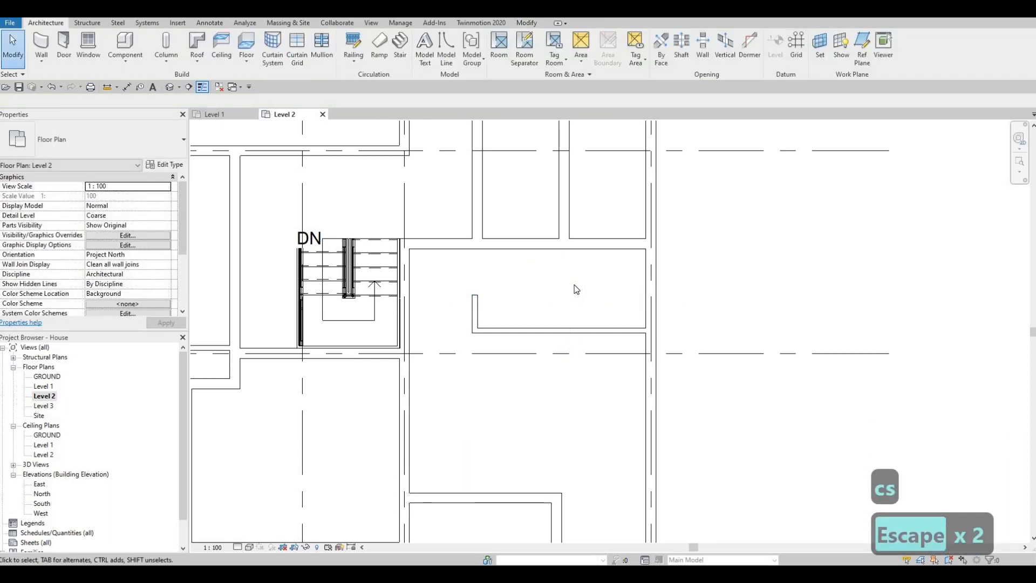
# Draw an INTERIOR WALL 2 recess above the northern room's lower partition, about 2050 mm long and 600 mm deep, ending in a short downward return.
pyautogui.scroll(-3, 578, 328)
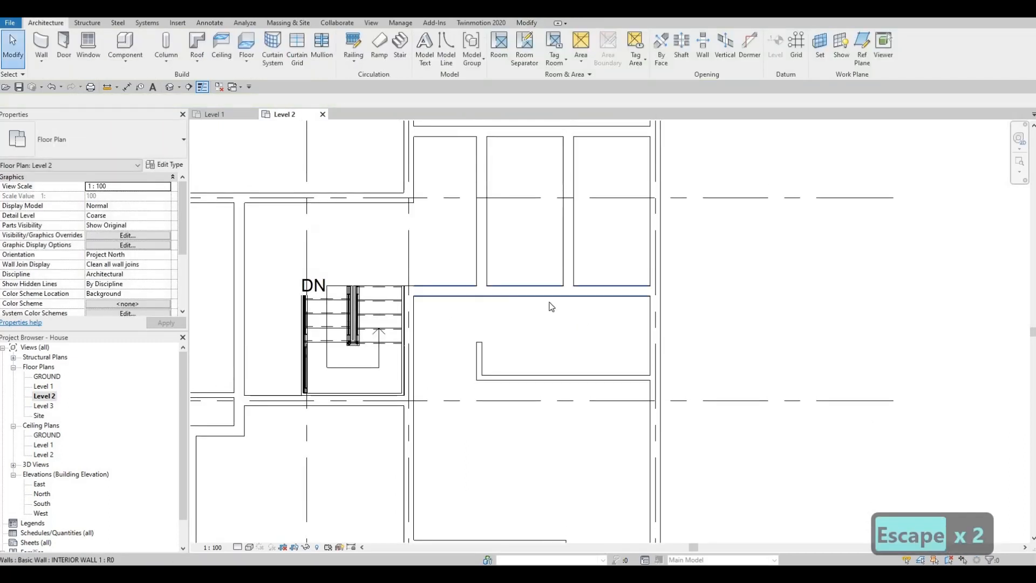
pyautogui.press('Escape')
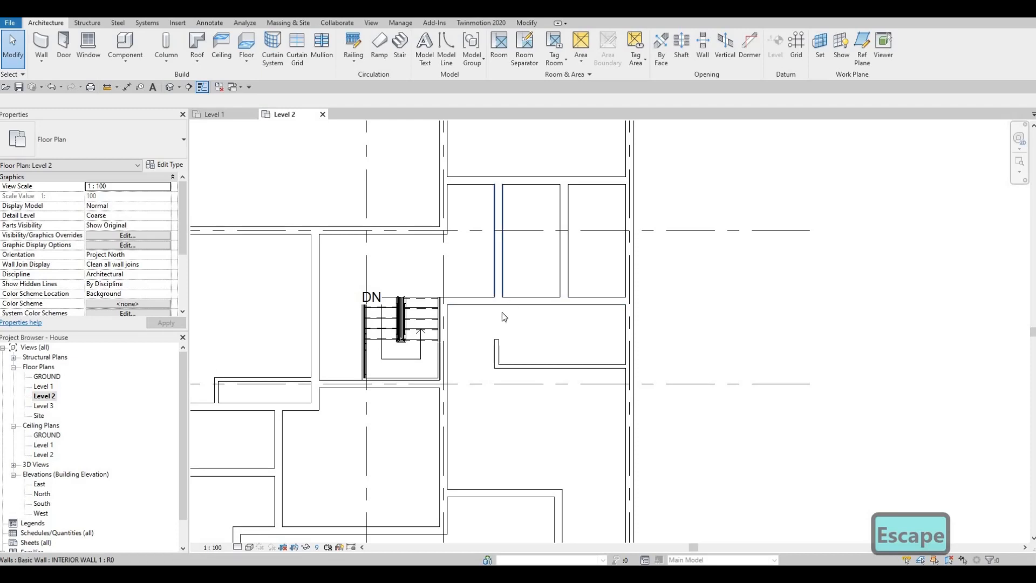
pyautogui.moveTo(596, 186); pyautogui.dragTo(585, 260, button='middle')
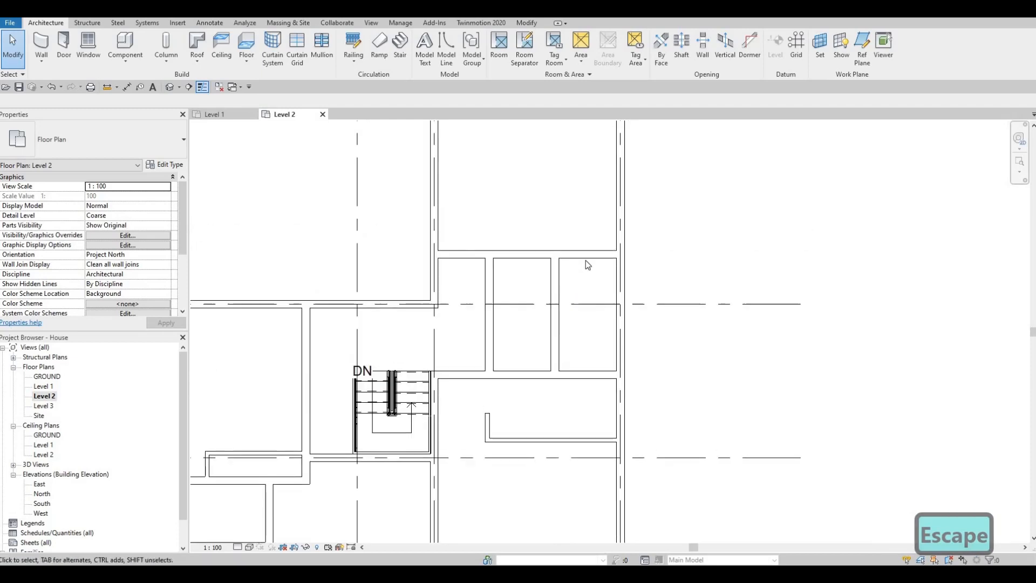
pyautogui.moveTo(530, 218); pyautogui.dragTo(530, 298, button='middle')
pyautogui.click(142, 236)
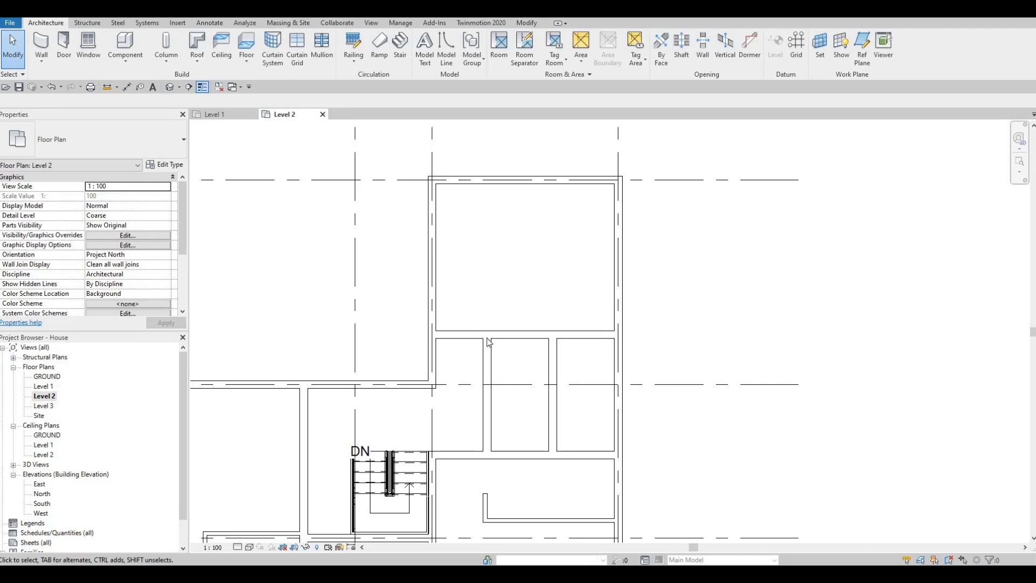
pyautogui.press('Escape')
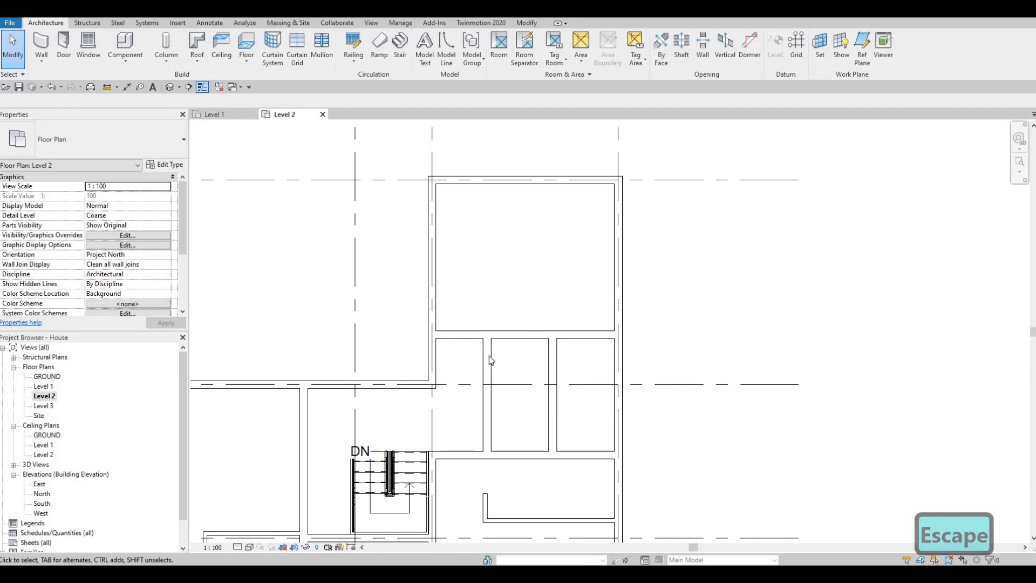
pyautogui.moveTo(487, 497); pyautogui.dragTo(487, 447, button='middle')
pyautogui.click(486, 450)
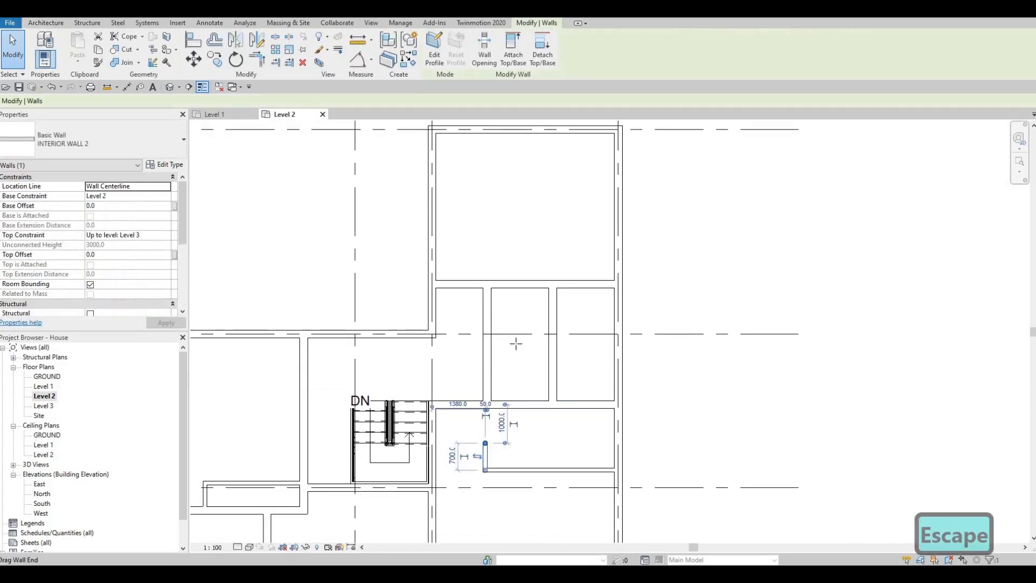
pyautogui.press('c')
pyautogui.press('s')
pyautogui.scroll(1, 480, 267)
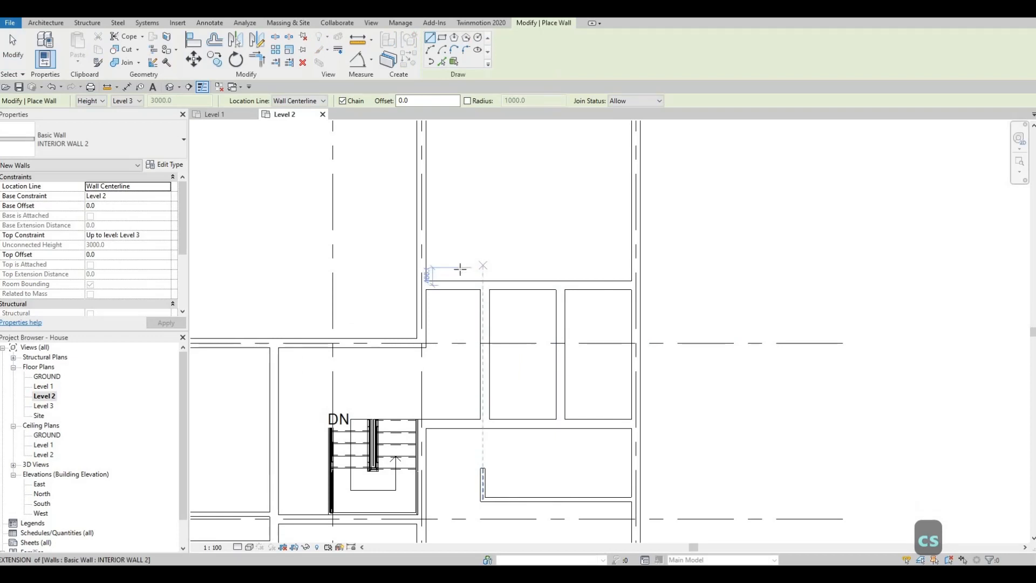
pyautogui.click(469, 281)
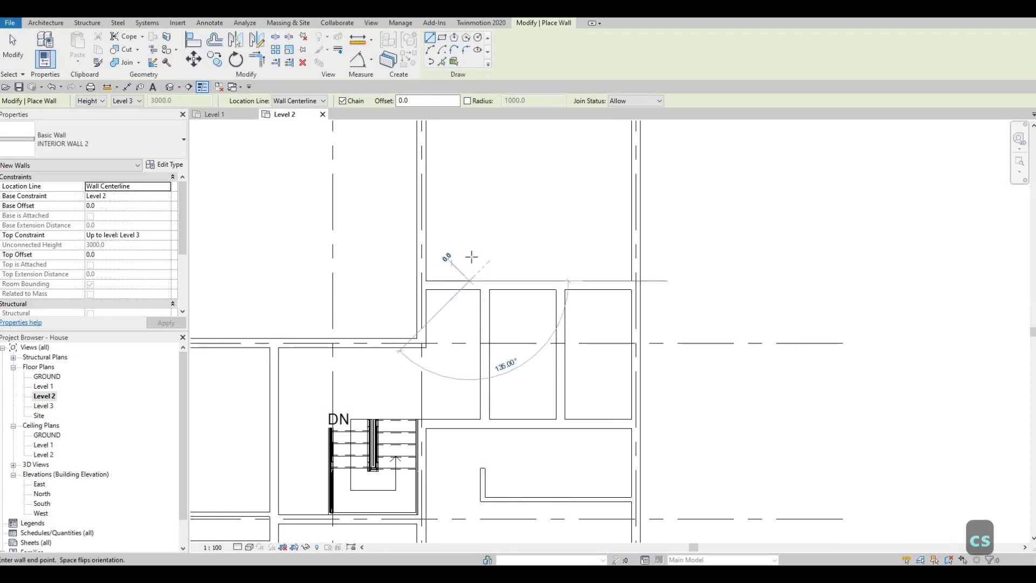
pyautogui.click(554, 263)
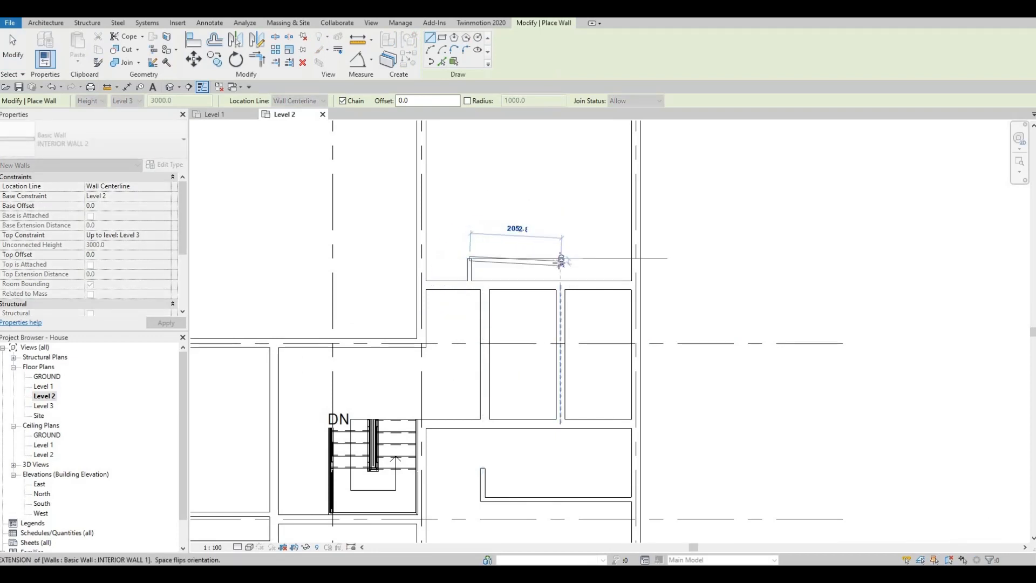
pyautogui.click(560, 258)
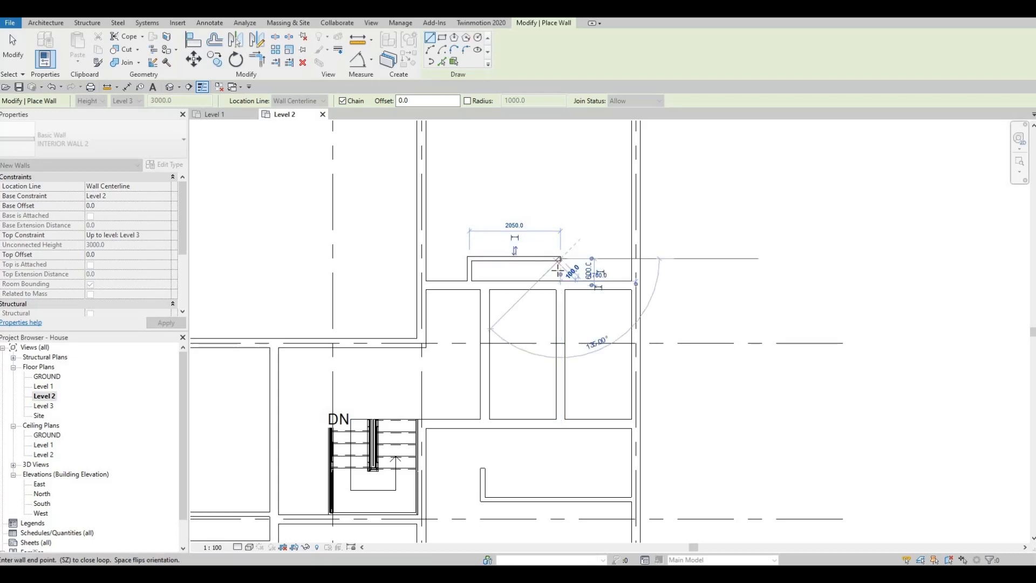
pyautogui.press('Escape')
pyautogui.press('Escape')
pyautogui.scroll(2, 573, 295)
pyautogui.press('Escape')
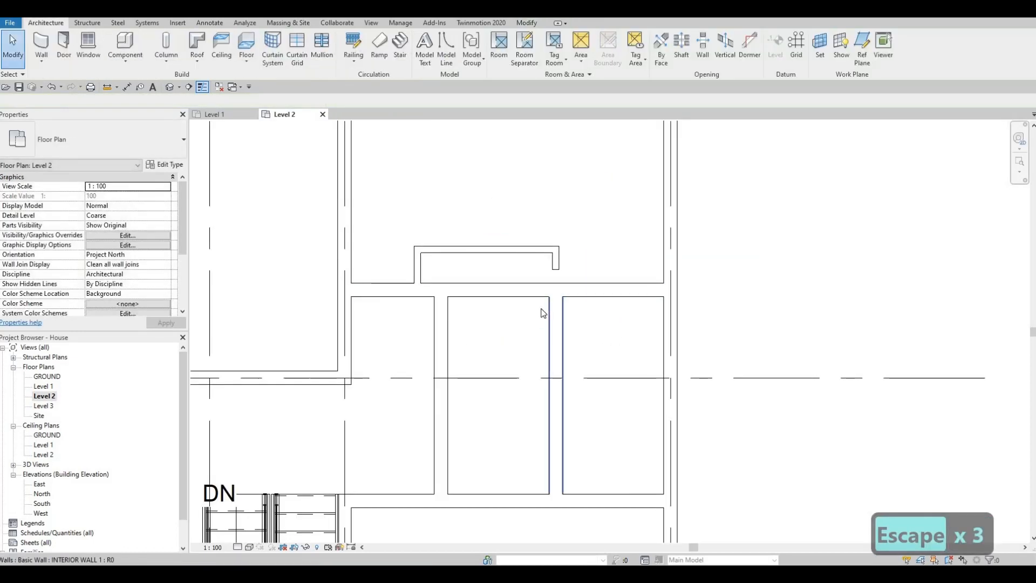
# Align the eastern face of the recess's short return with the eastern face of the vertical partition below it.
pyautogui.press('a')
pyautogui.press('l')
pyautogui.click(563, 309)
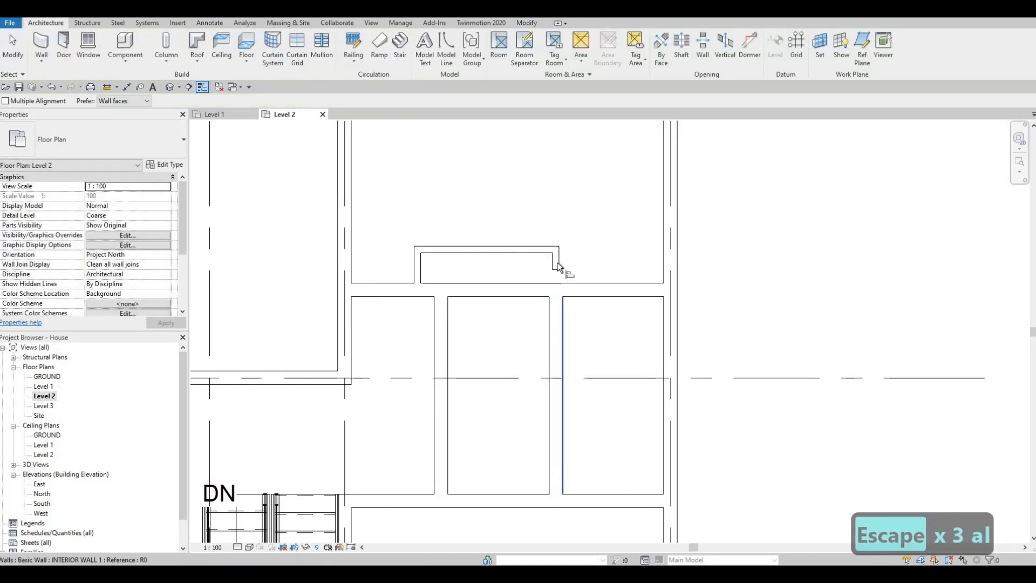
pyautogui.press('Escape')
pyautogui.press('Escape')
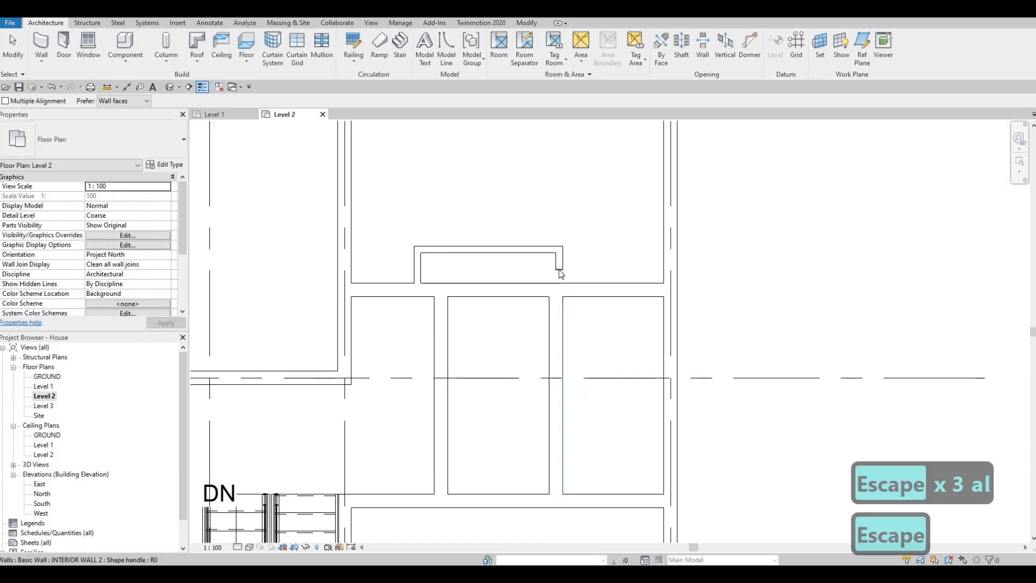
# Extend the short eastern return of the northern room's recess down to the partition below it.
pyautogui.scroll(1, 559, 272)
pyautogui.click(559, 272)
pyautogui.moveTo(563, 285); pyautogui.dragTo(560, 292)
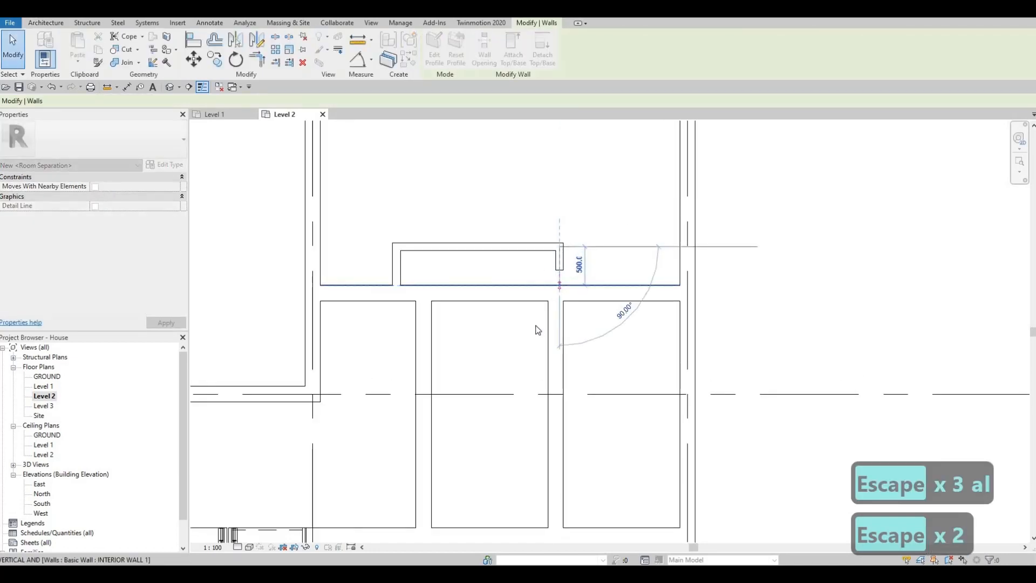
pyautogui.press('Escape')
# Set the distance between the northern recess's long wall and the partition below it to 700 mm.
pyautogui.moveTo(521, 345); pyautogui.dragTo(527, 314, button='middle')
pyautogui.scroll(-1, 534, 309)
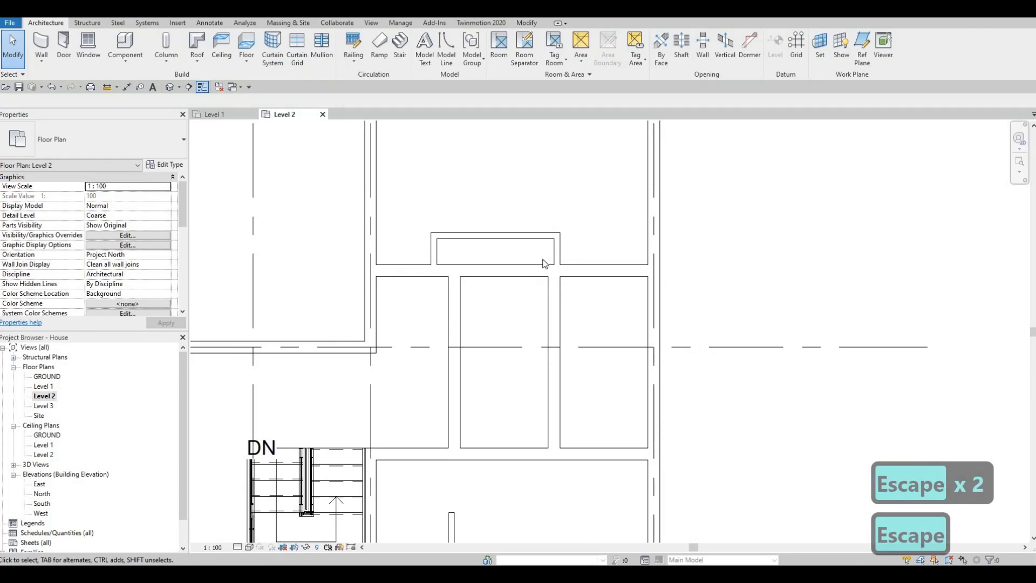
pyautogui.scroll(-1, 545, 264)
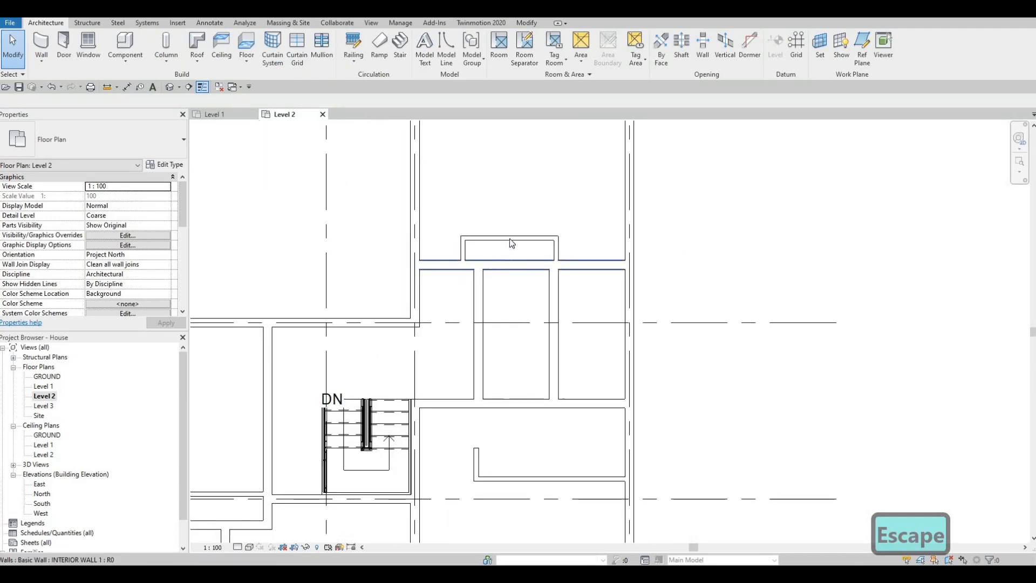
pyautogui.click(509, 238)
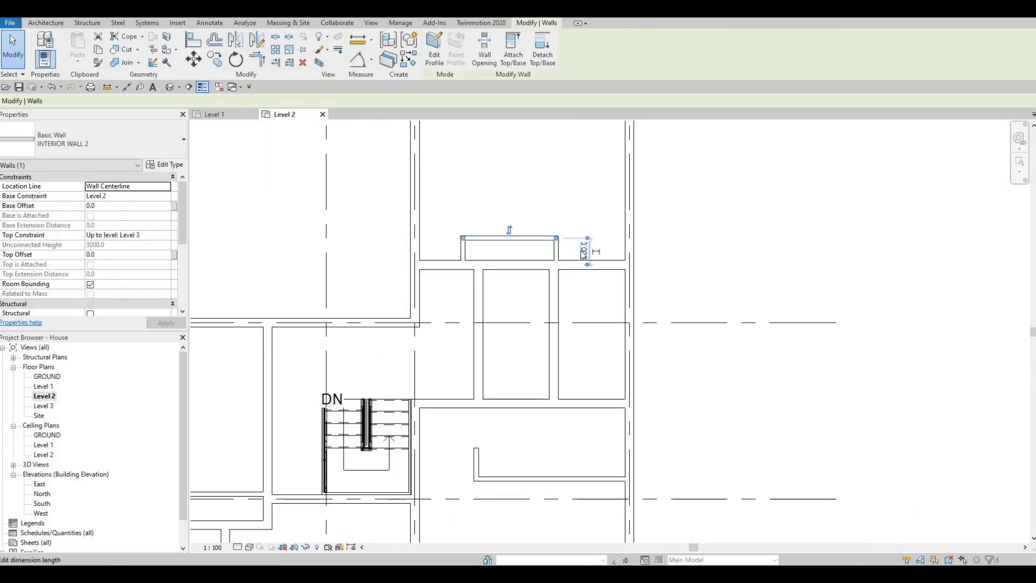
pyautogui.click(584, 252)
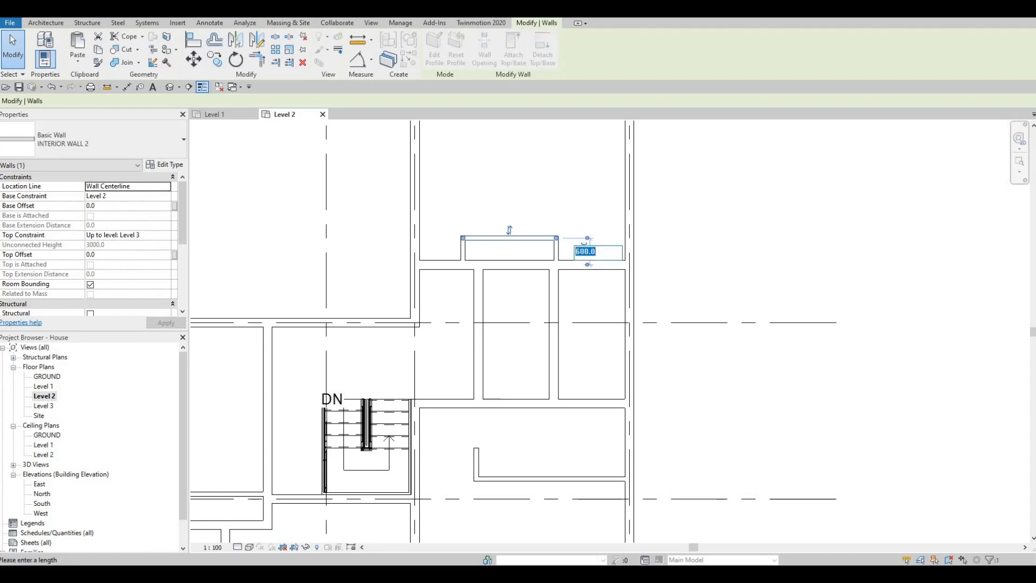
pyautogui.write('700')
pyautogui.press('Return')
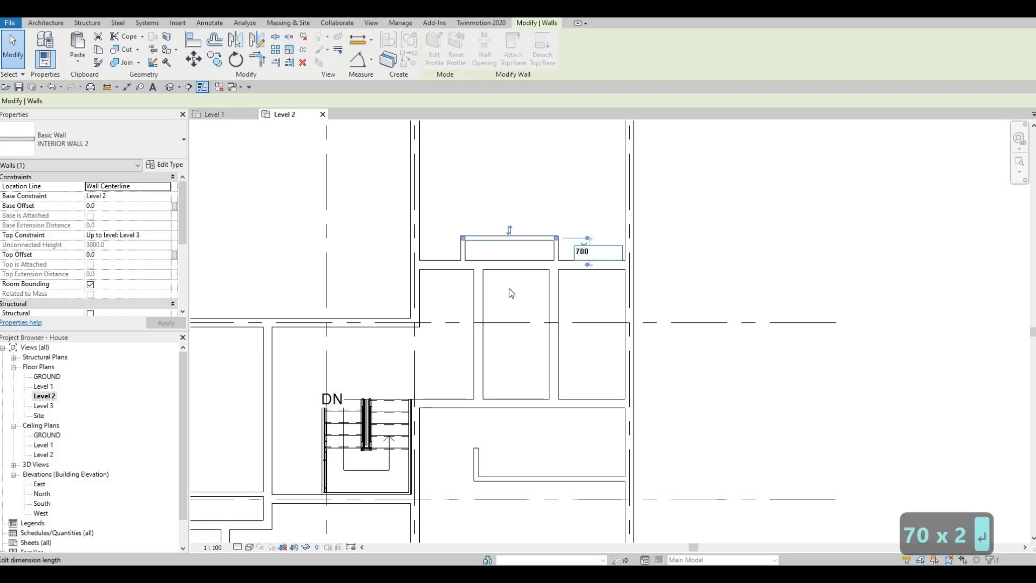
pyautogui.press('Escape')
pyautogui.press('Escape')
# Draw an INTERIOR WALL 2 recess below the stairwell's lower wall, about 800 mm deep and 2420 mm long, ending at the room's eastern wall.
pyautogui.scroll(-3, 515, 329)
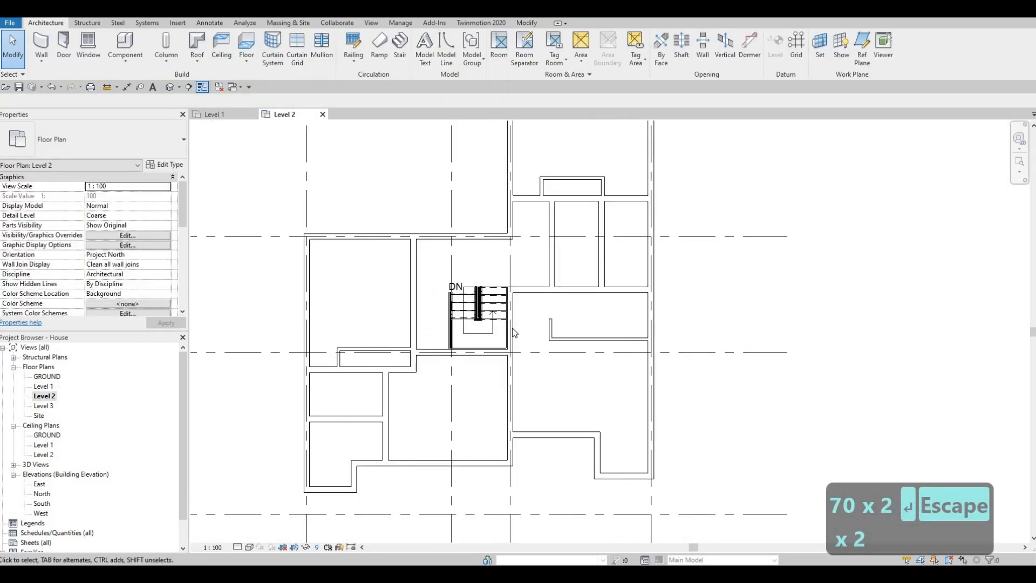
pyautogui.moveTo(467, 330); pyautogui.dragTo(482, 318, button='middle')
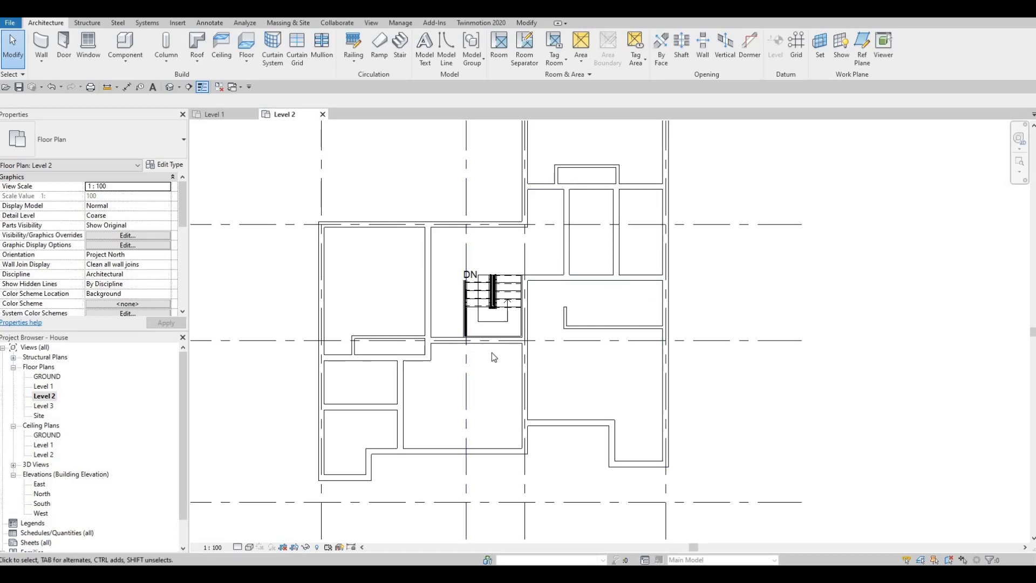
pyautogui.press('Escape')
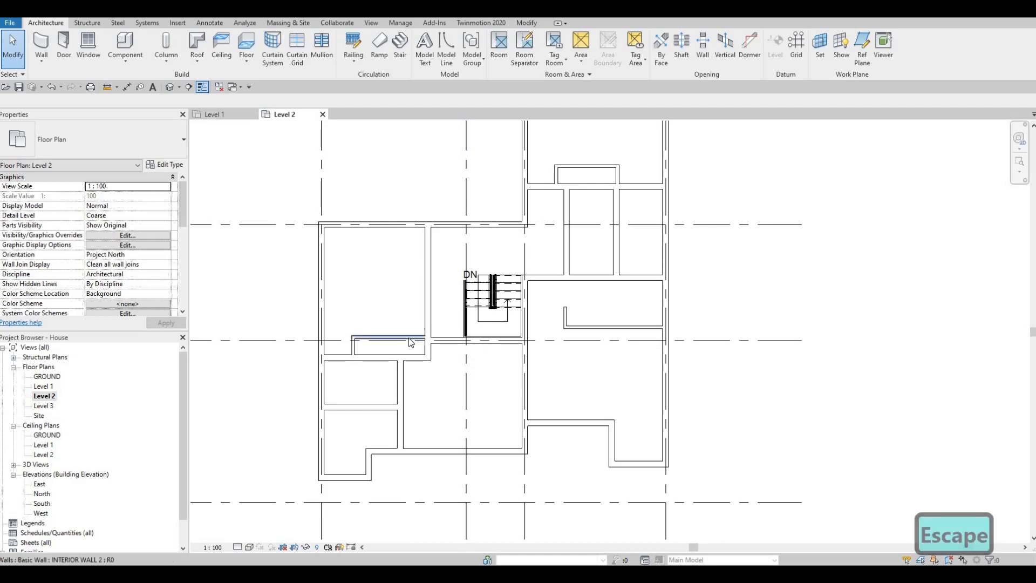
pyautogui.click(416, 338)
pyautogui.press('c')
pyautogui.press('s')
pyautogui.scroll(2, 466, 341)
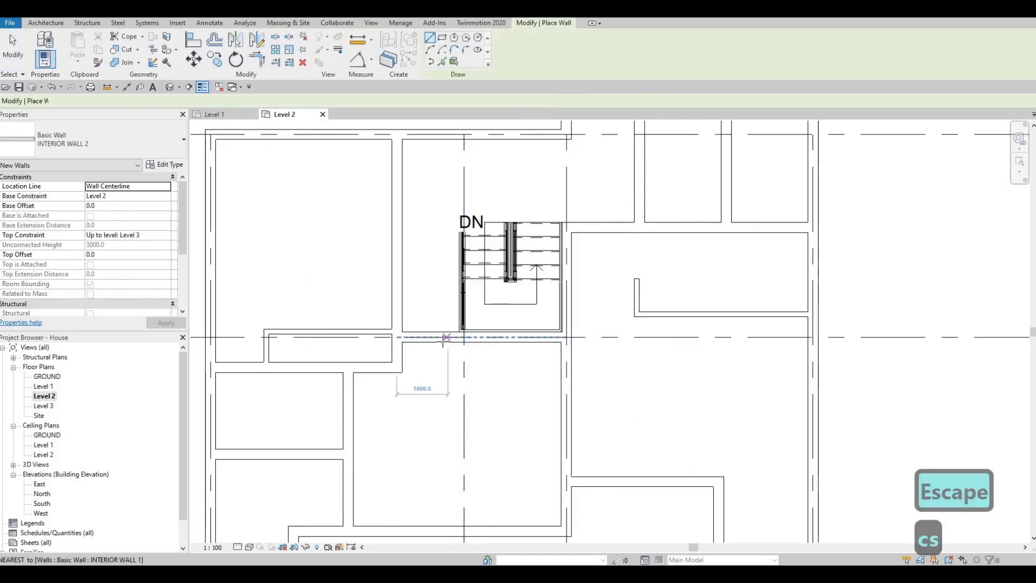
pyautogui.click(441, 342)
pyautogui.click(442, 378)
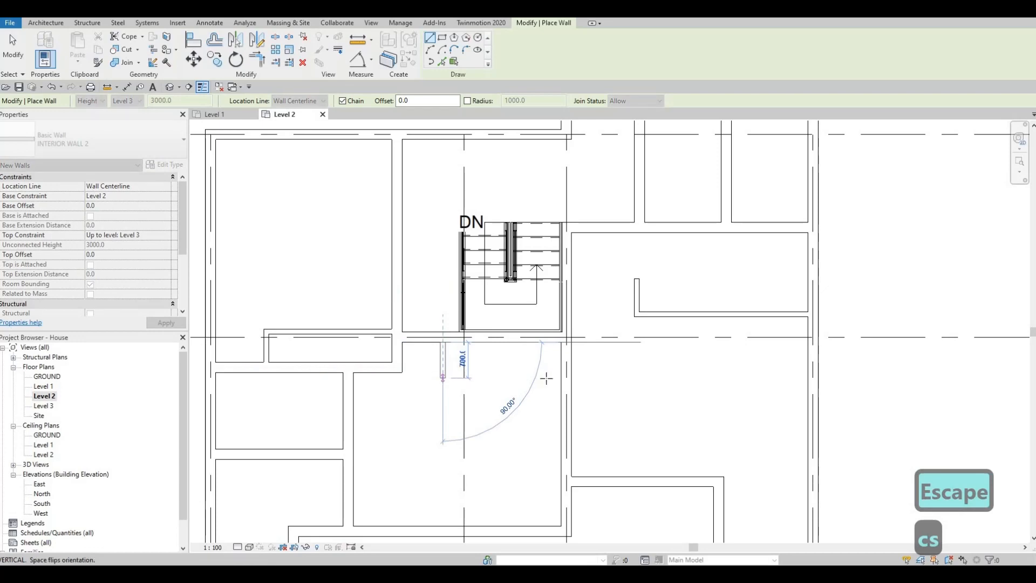
pyautogui.click(561, 377)
pyautogui.press('Escape')
pyautogui.press('Escape')
pyautogui.press('Escape')
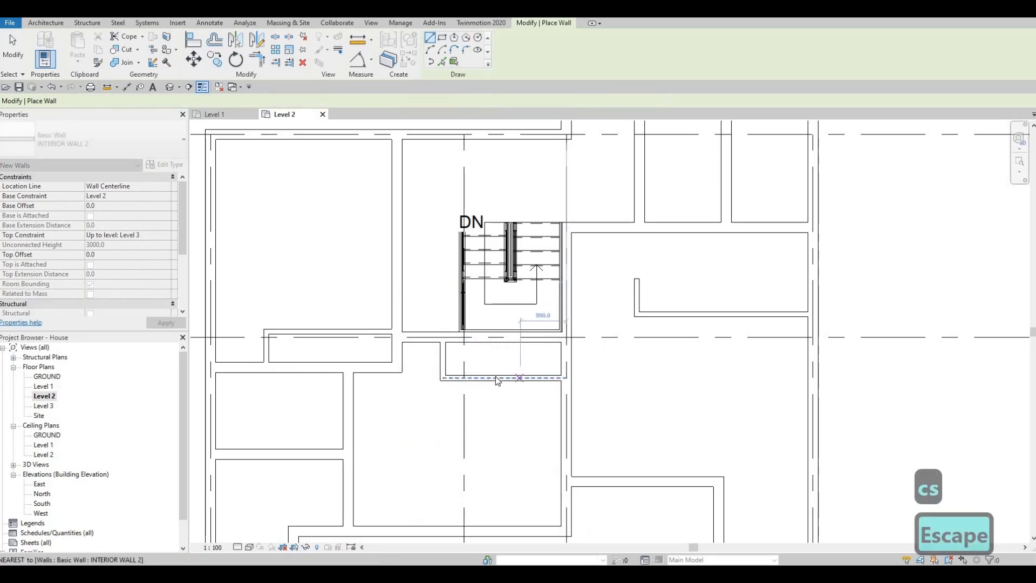
# Set the distance between the new recess's long wall and the stairwell's lower wall to 700 mm.
pyautogui.click(594, 359)
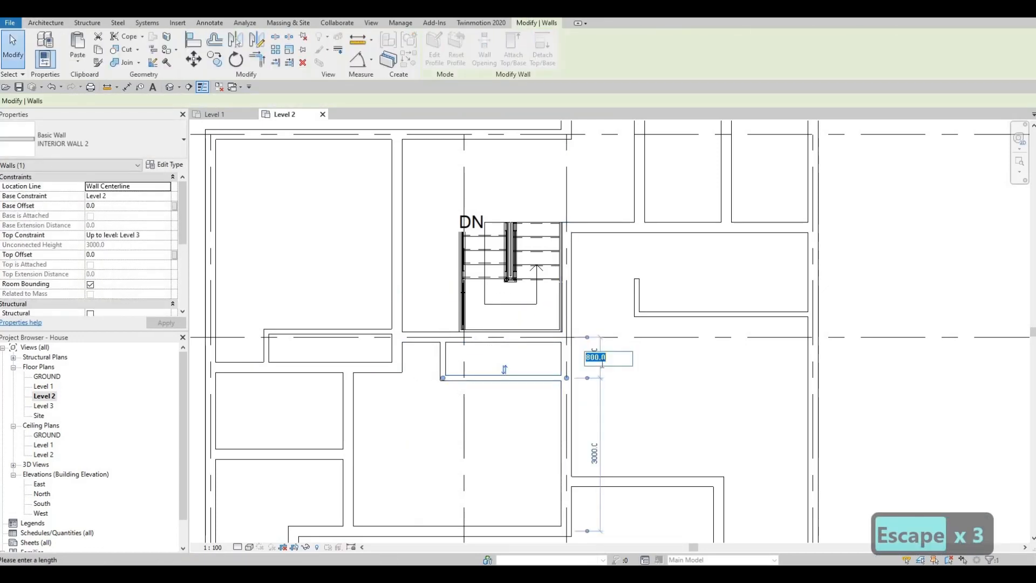
pyautogui.write('700')
pyautogui.press('Return')
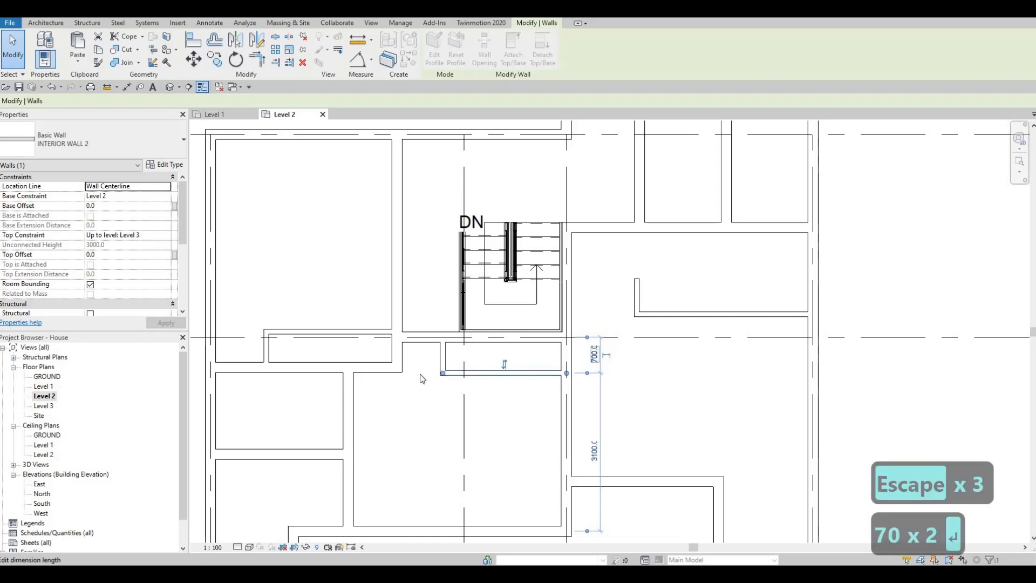
pyautogui.press('Escape')
# Move the short western wall of the recess below the stairwell slightly to the east.
pyautogui.click(439, 358)
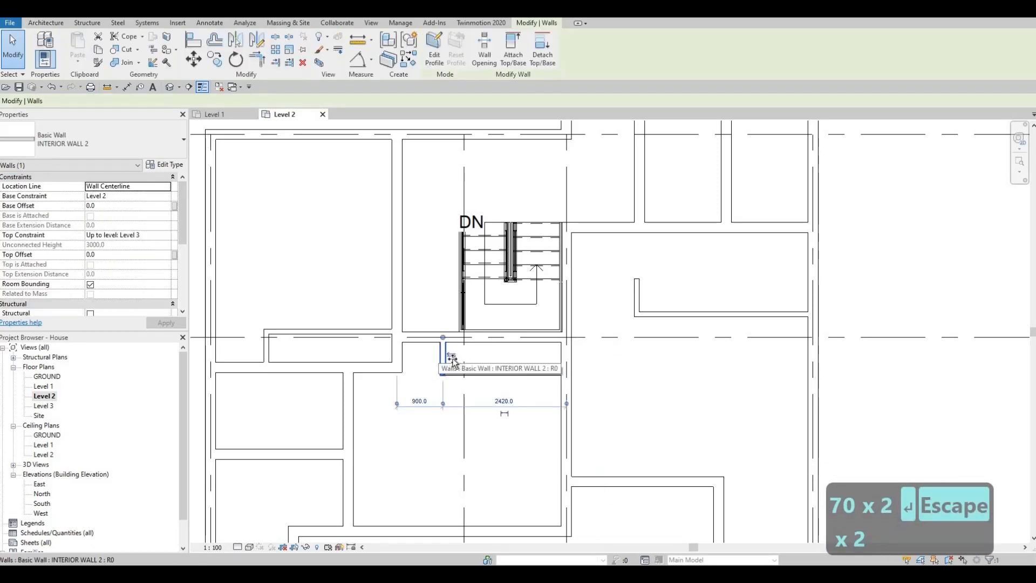
pyautogui.moveTo(450, 360); pyautogui.dragTo(448, 367)
pyautogui.press('Escape')
pyautogui.press('Escape')
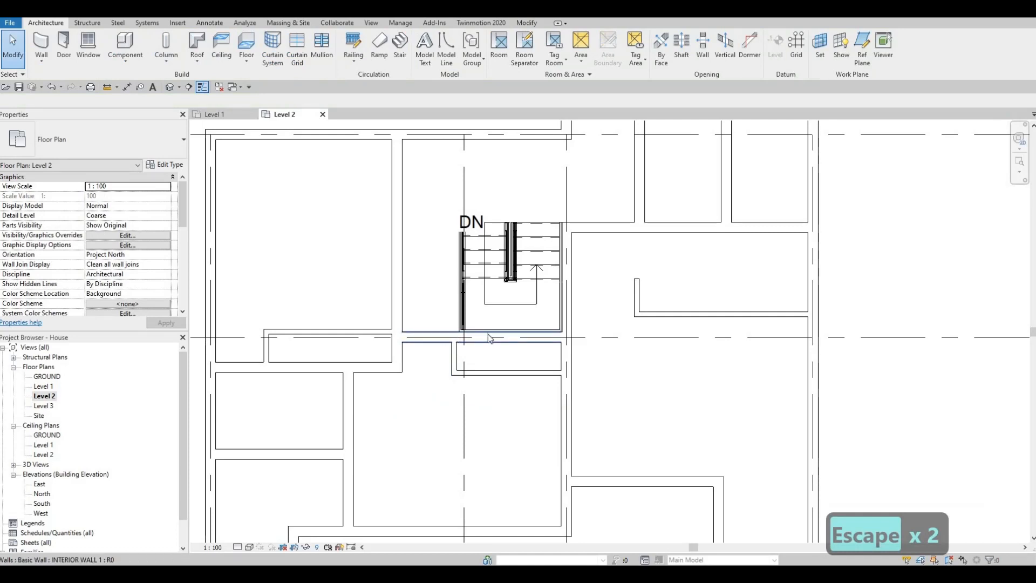
# Start a door with the type M_Door-Interior-Single-1_Panel-Wood, 800 x 2000mm.
pyautogui.scroll(-2, 429, 335)
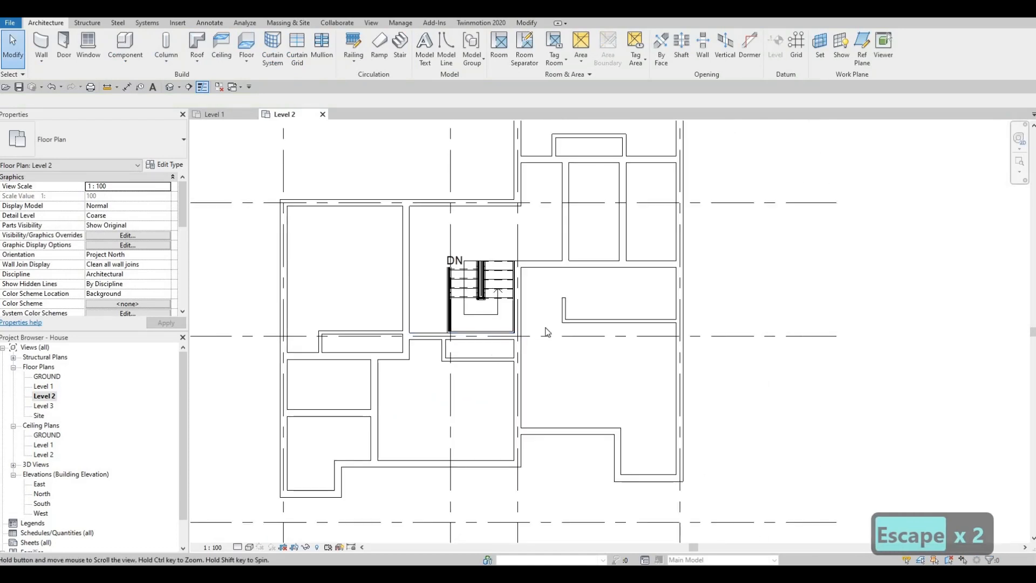
pyautogui.scroll(-3, 545, 332)
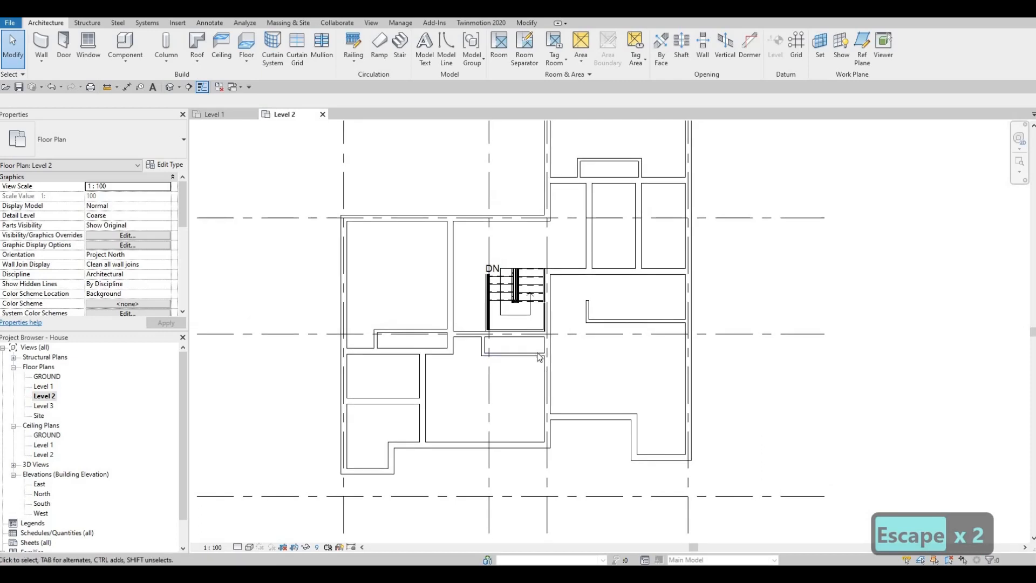
pyautogui.moveTo(563, 341); pyautogui.dragTo(526, 375, button='middle')
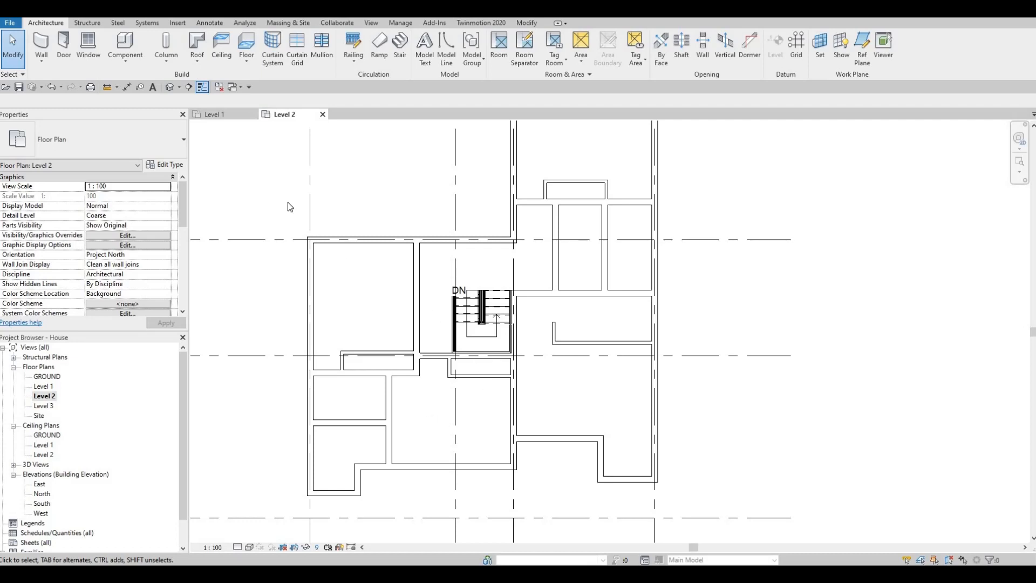
pyautogui.click(63, 42)
pyautogui.click(123, 143)
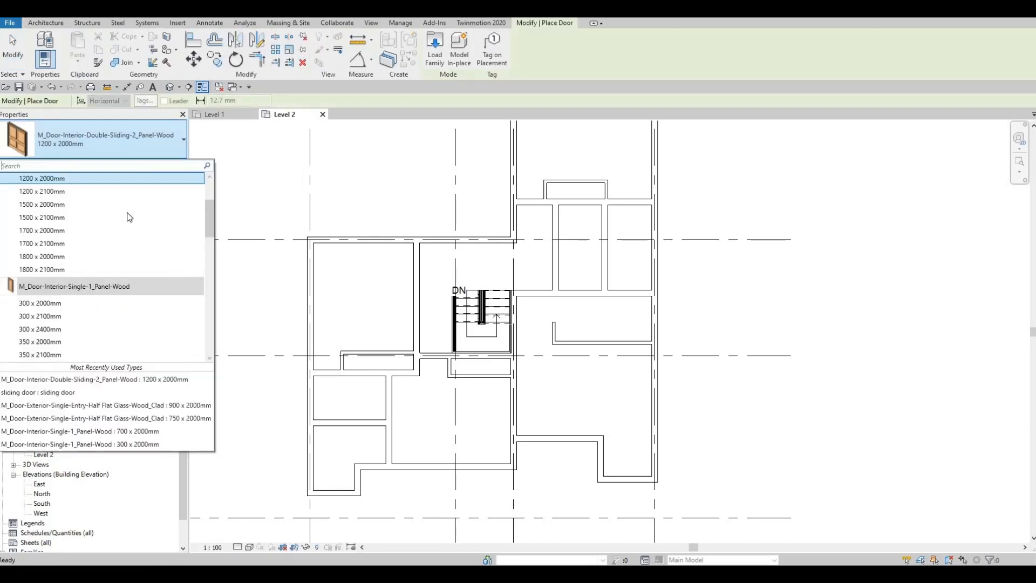
pyautogui.scroll(-1, 76, 270)
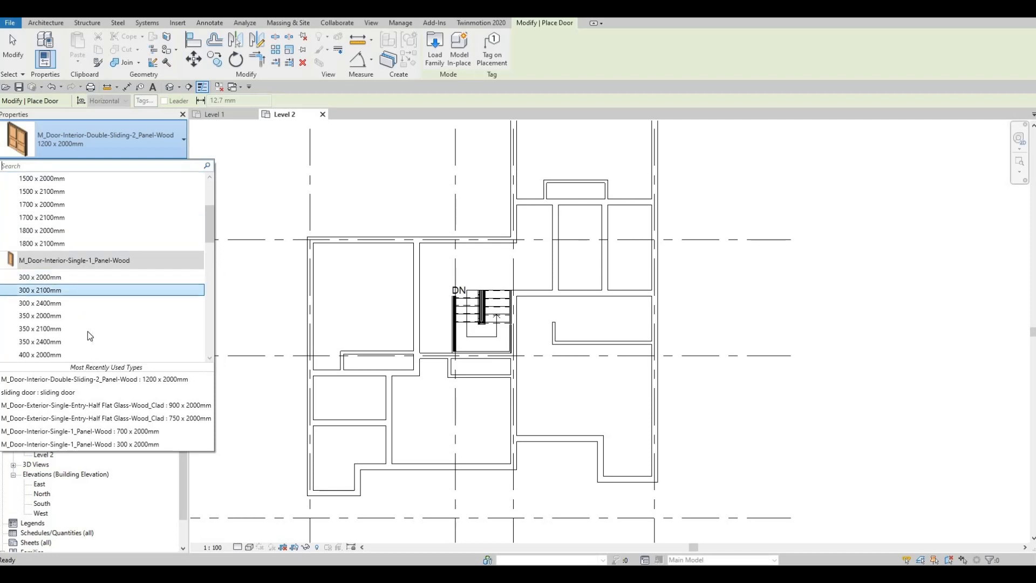
pyautogui.scroll(-1, 87, 330)
pyautogui.scroll(-7, 85, 327)
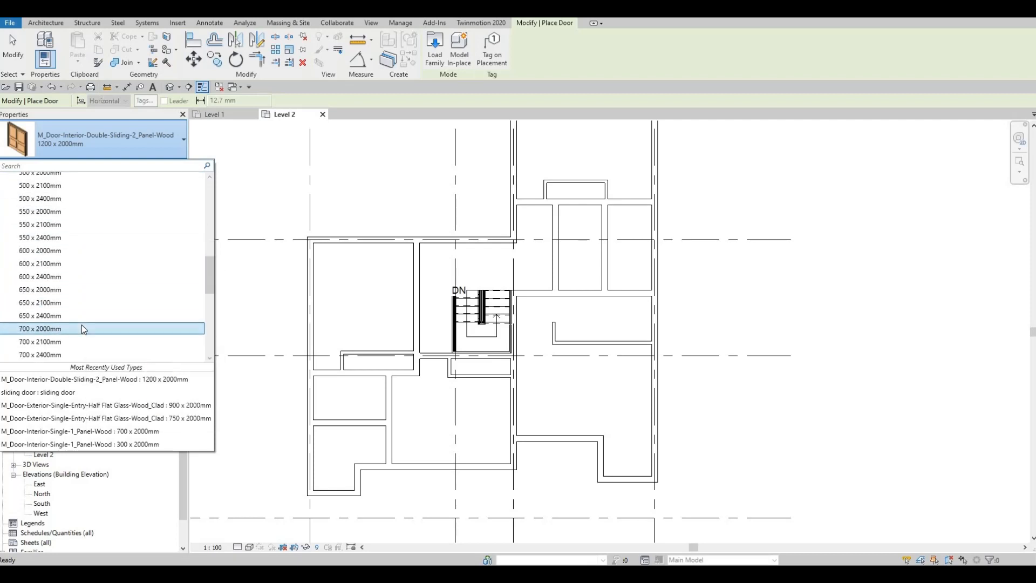
pyautogui.scroll(-1, 85, 323)
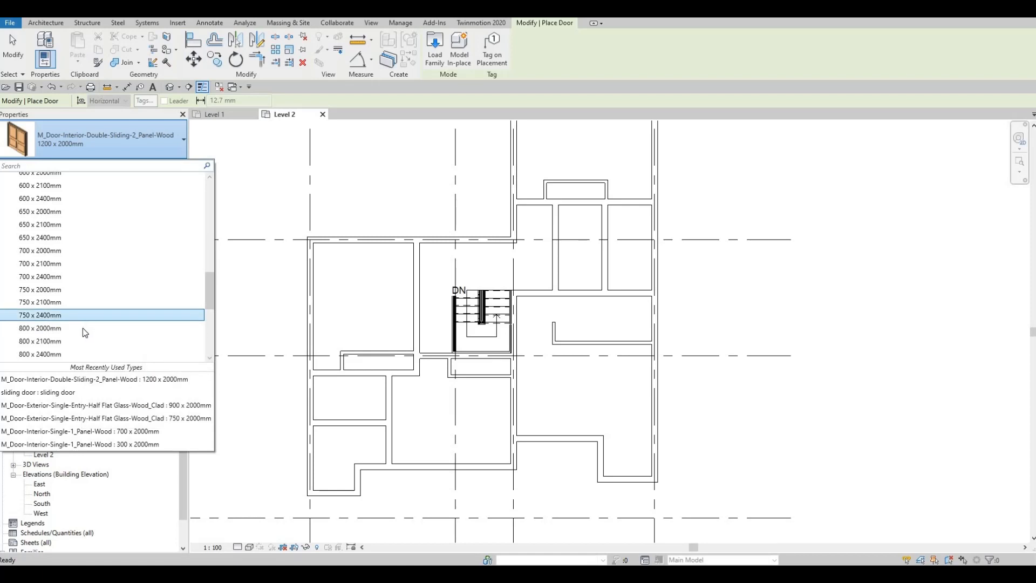
pyautogui.click(82, 328)
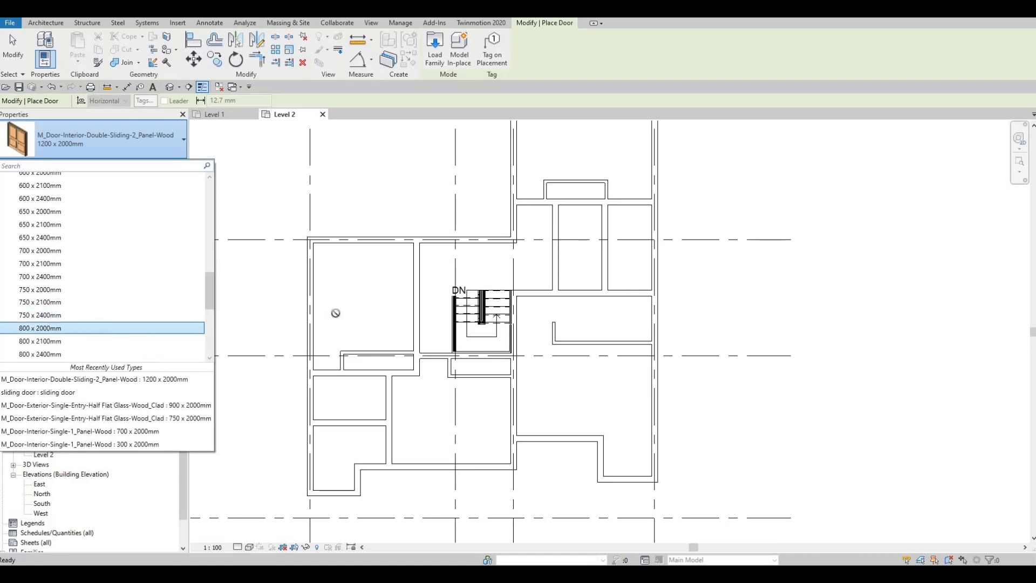
# Position the door in the partition between the western recess and the exterior wall, hinged on the east and swinging into the small southern room.
pyautogui.scroll(1, 329, 371)
pyautogui.scroll(2, 329, 371)
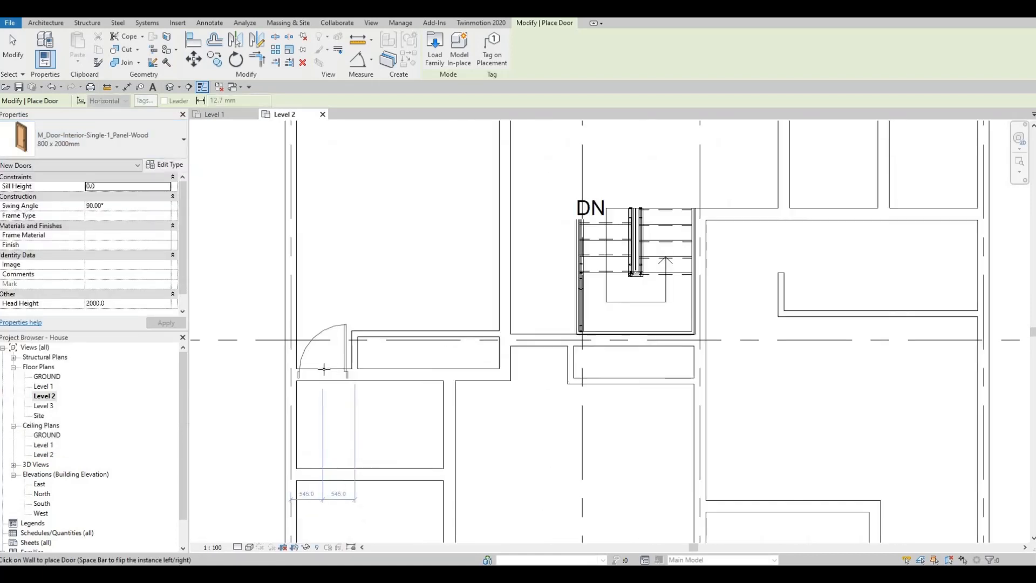
pyautogui.press('space')
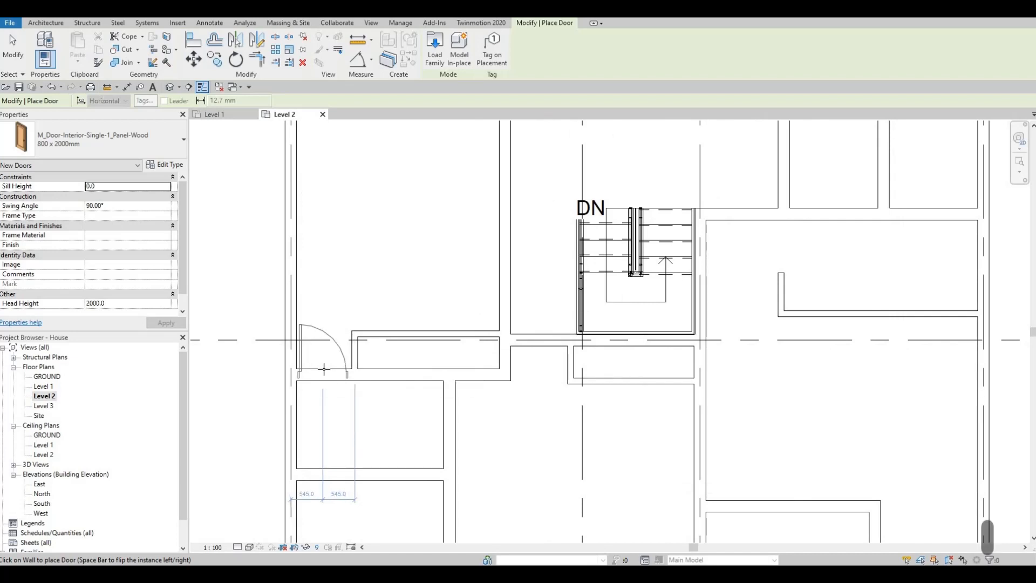
pyautogui.press('space')
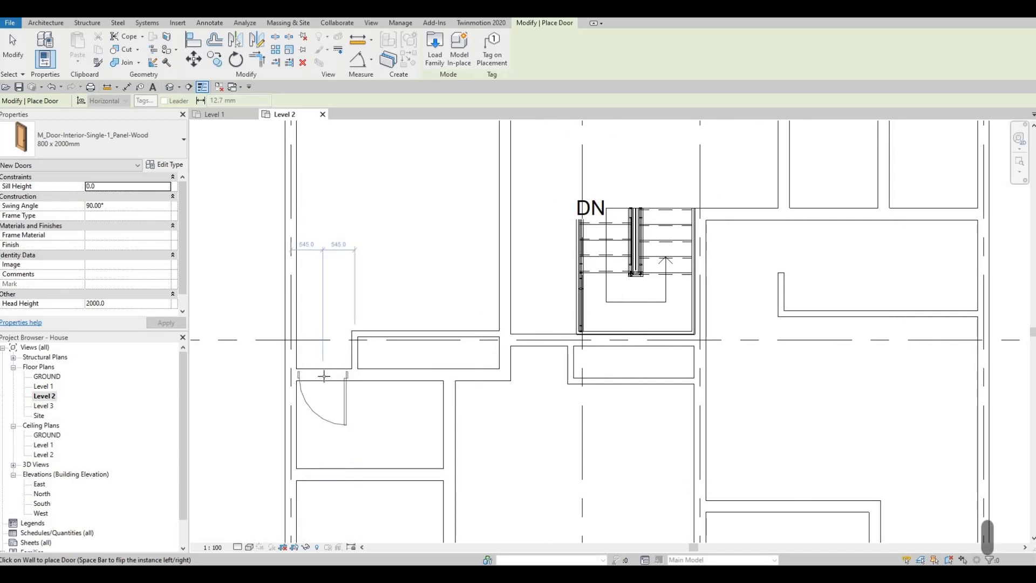
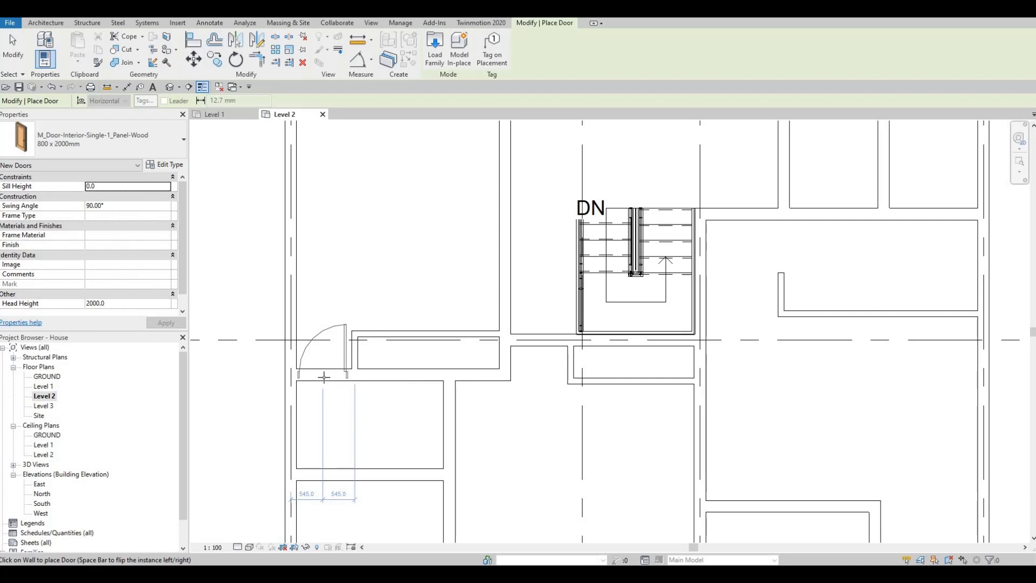
# Place a door in the east wall of the southwestern corner room, about 640 mm from the southern wall, hinged on the south and swinging inward.
pyautogui.scroll(-2, 351, 378)
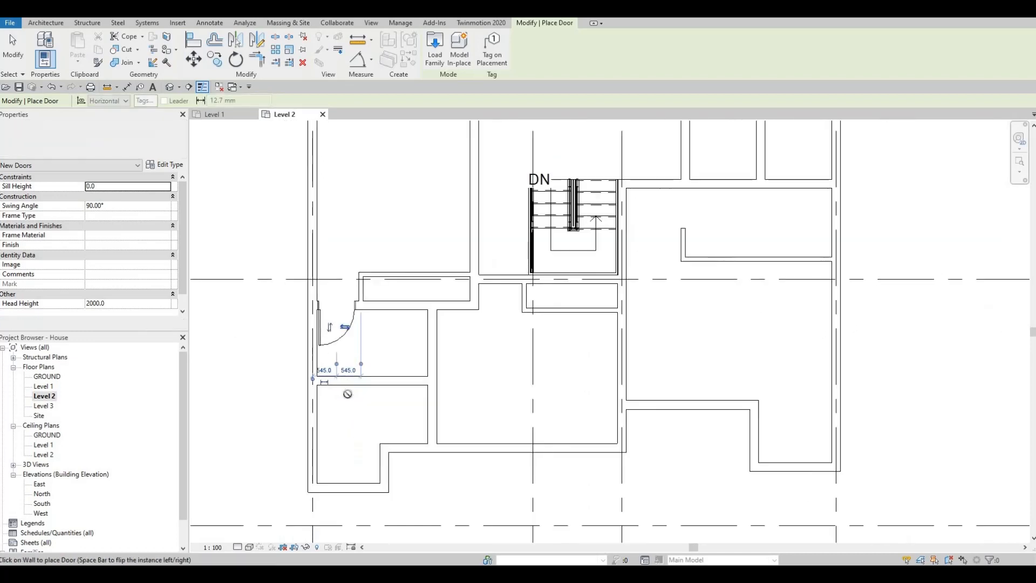
pyautogui.moveTo(391, 411); pyautogui.dragTo(385, 407, button='middle')
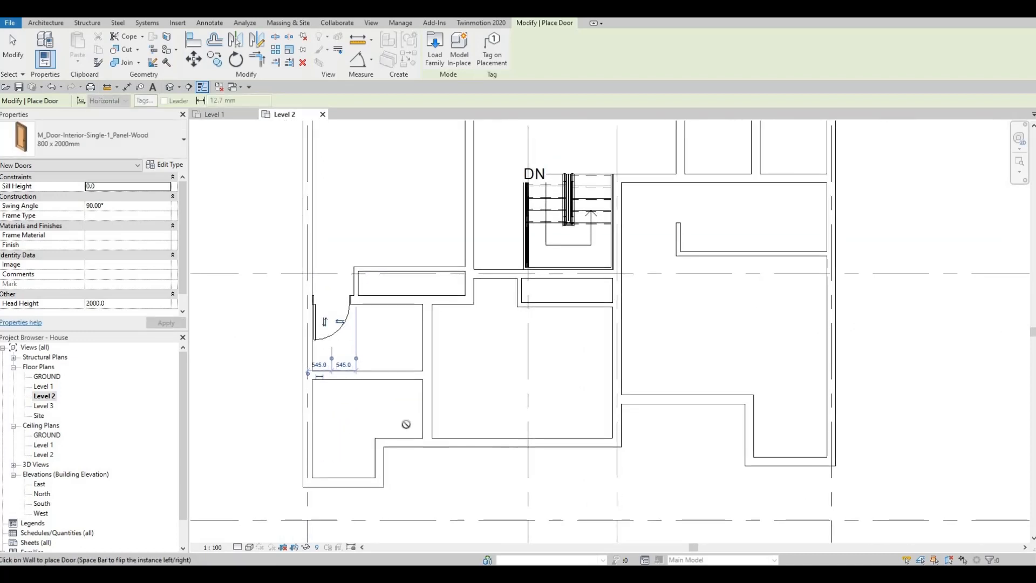
pyautogui.scroll(1, 435, 434)
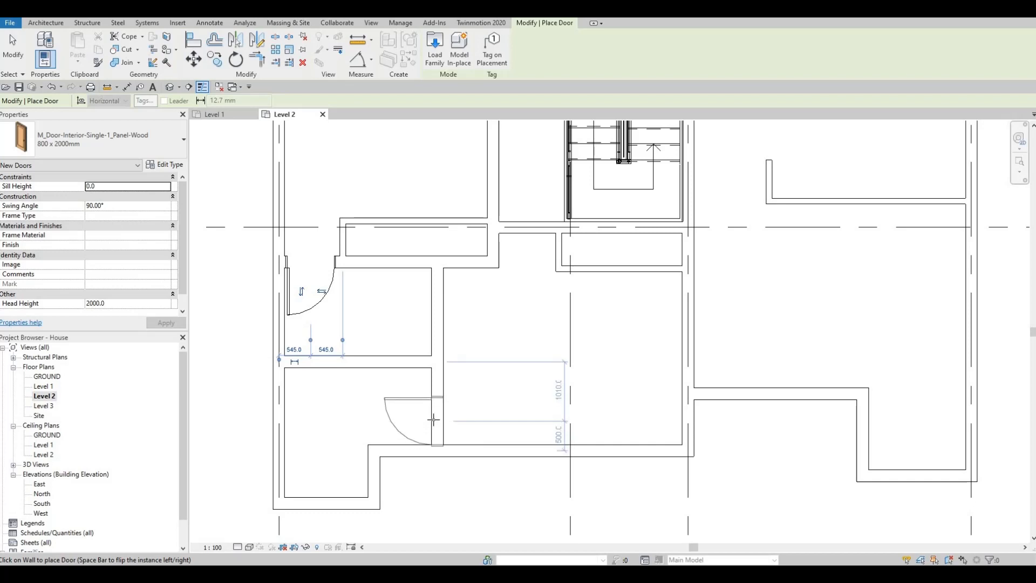
pyautogui.press('space')
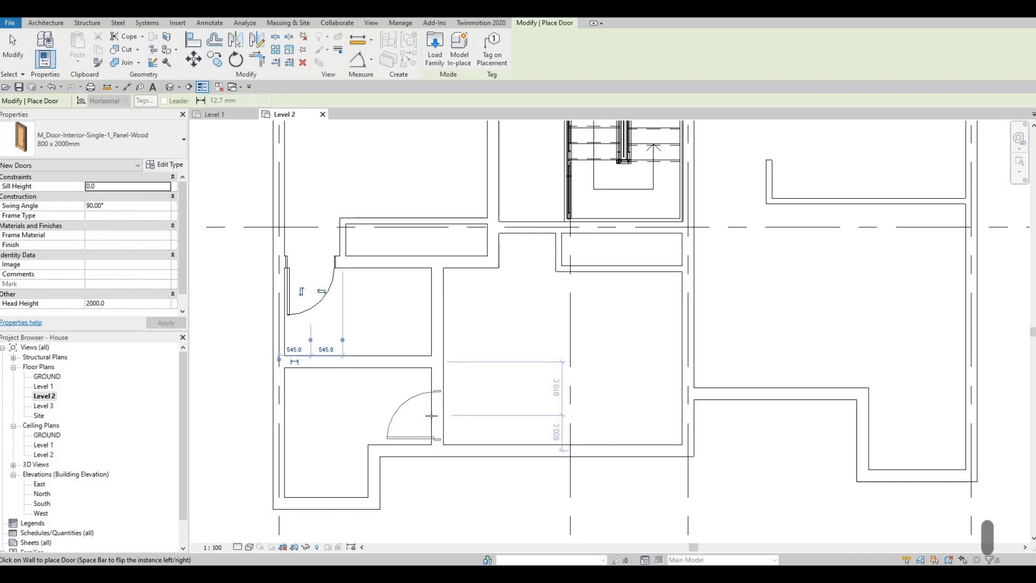
pyautogui.scroll(1, 433, 418)
pyautogui.scroll(5, 432, 418)
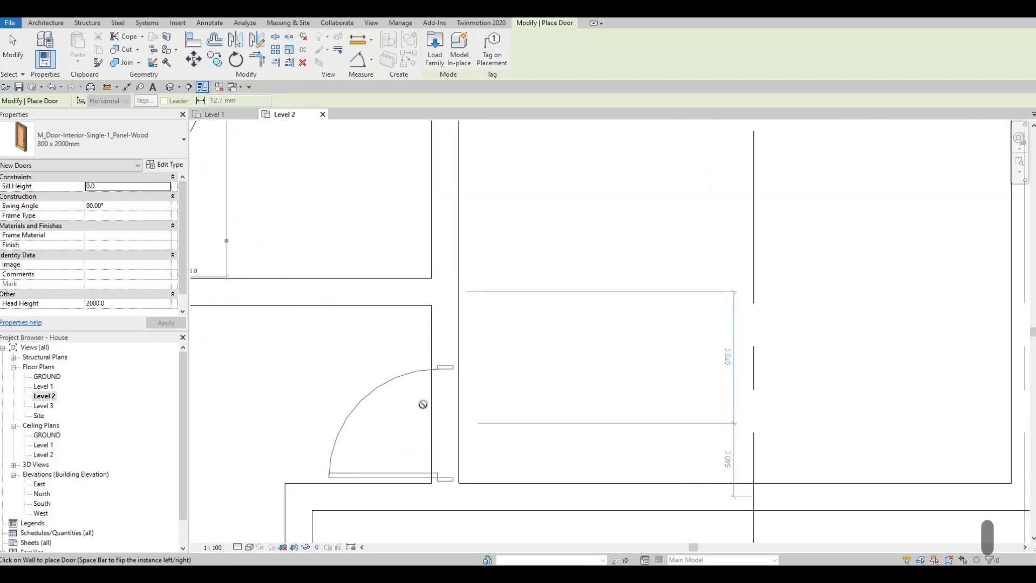
pyautogui.scroll(-6, 439, 383)
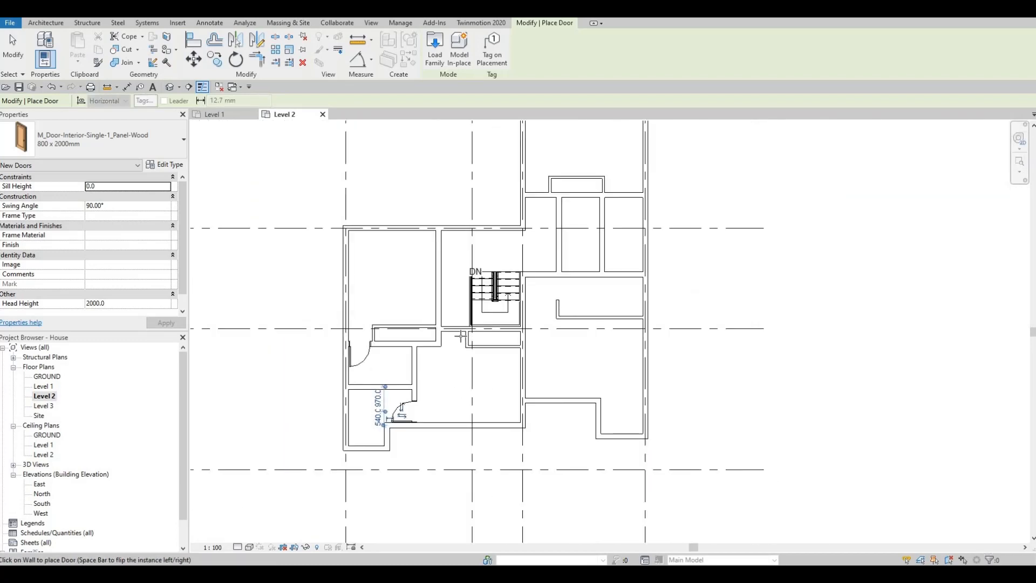
# Place a door in the wall west of the stairwell recess, 500 mm from the recess wall, hinged on the west and swinging south.
pyautogui.scroll(5, 448, 331)
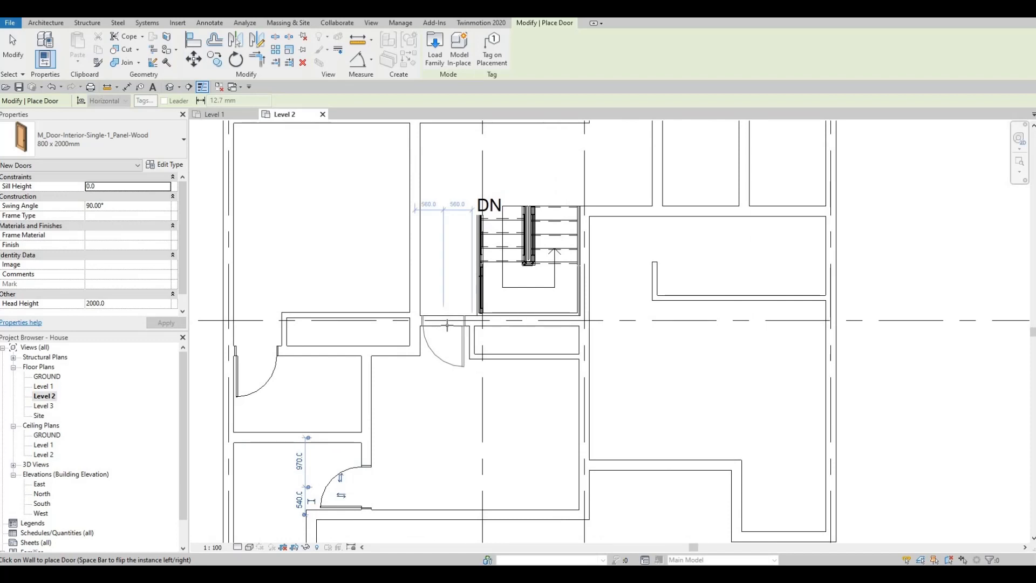
pyautogui.scroll(1, 447, 325)
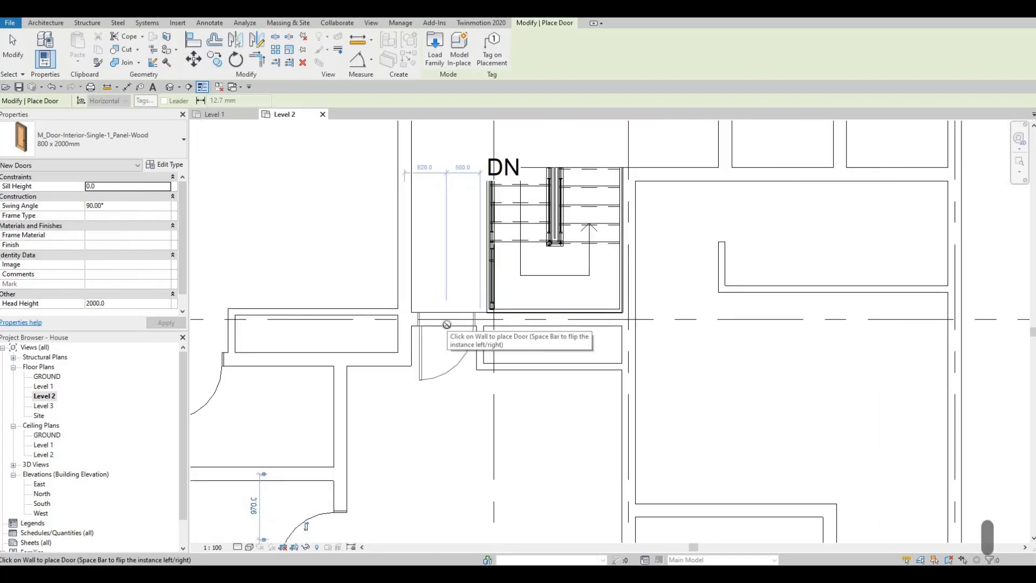
pyautogui.scroll(-5, 446, 324)
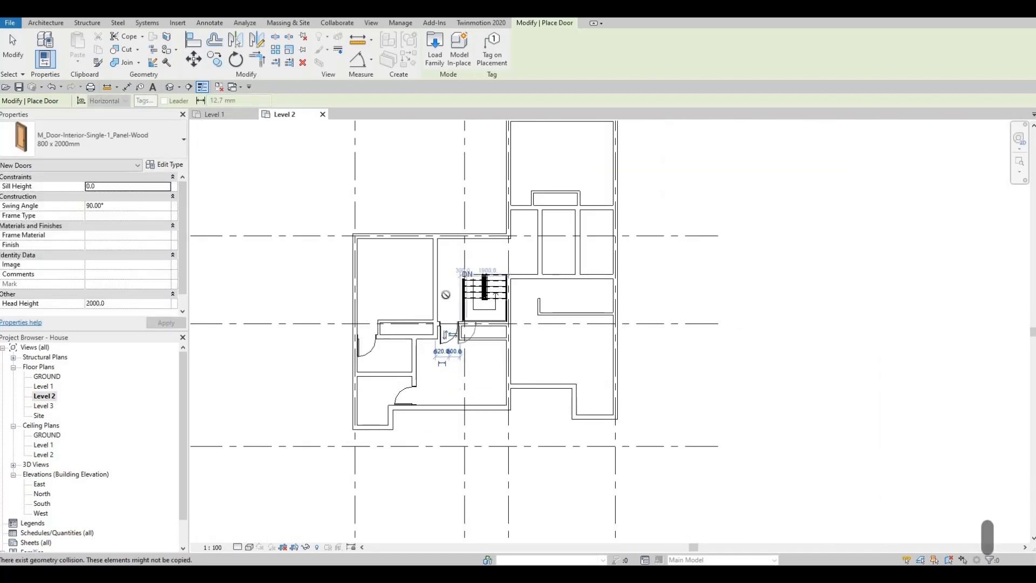
# Place a door at the north end of the northwestern room's east wall, 600 mm from the northern wall, swinging into that room.
pyautogui.moveTo(433, 247); pyautogui.dragTo(429, 272, button='middle')
pyautogui.scroll(2, 428, 273)
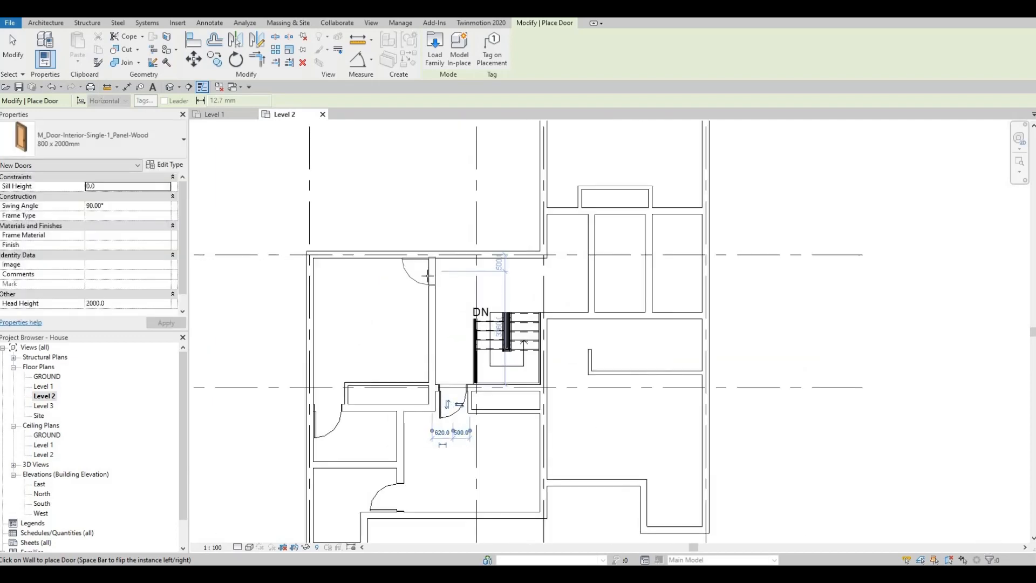
pyautogui.scroll(1, 427, 275)
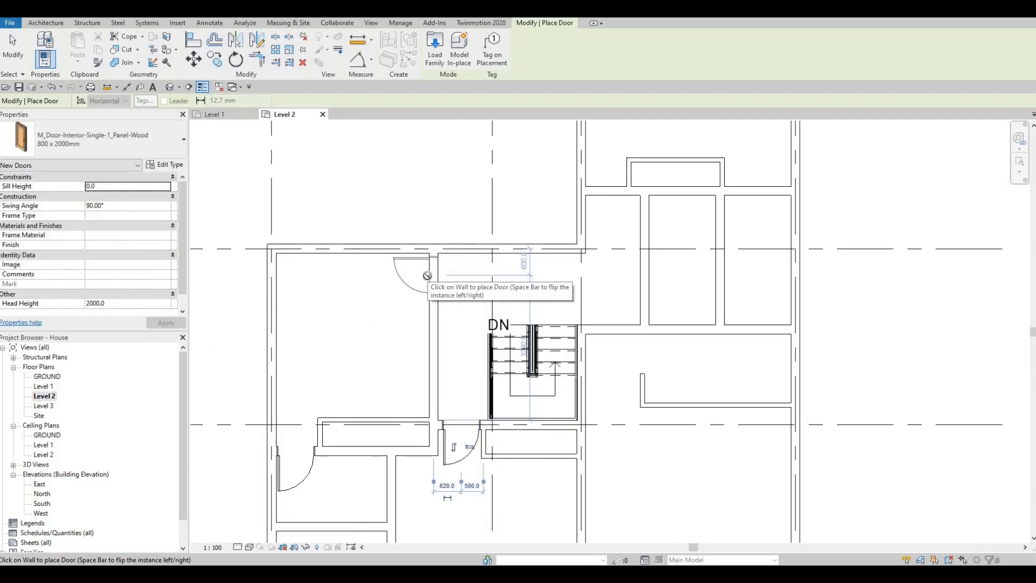
pyautogui.scroll(-2, 428, 275)
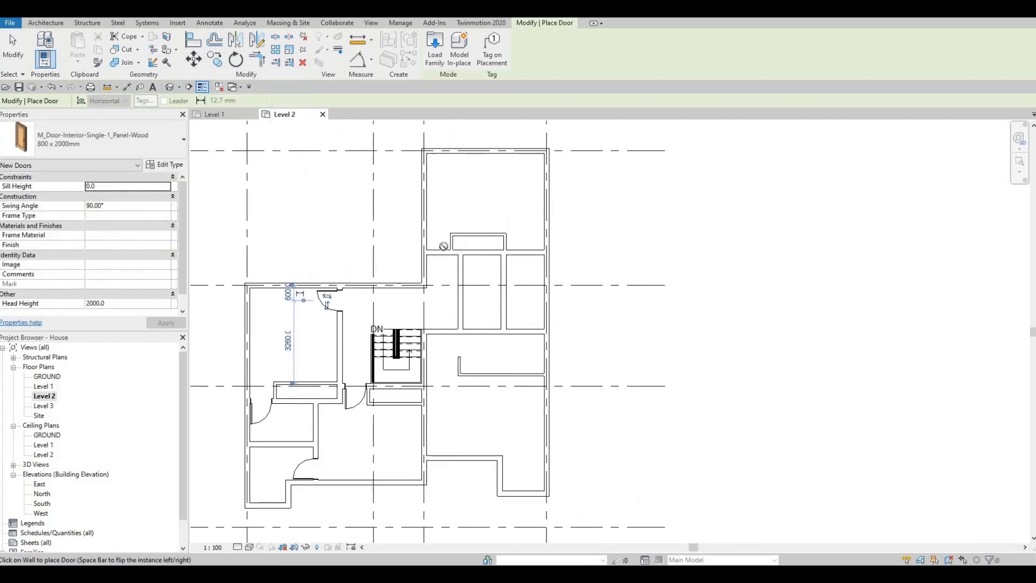
# Place a door in the wall west of the northern recess, 500 mm from the recess wall, hinged on the west and swinging north.
pyautogui.scroll(3, 438, 212)
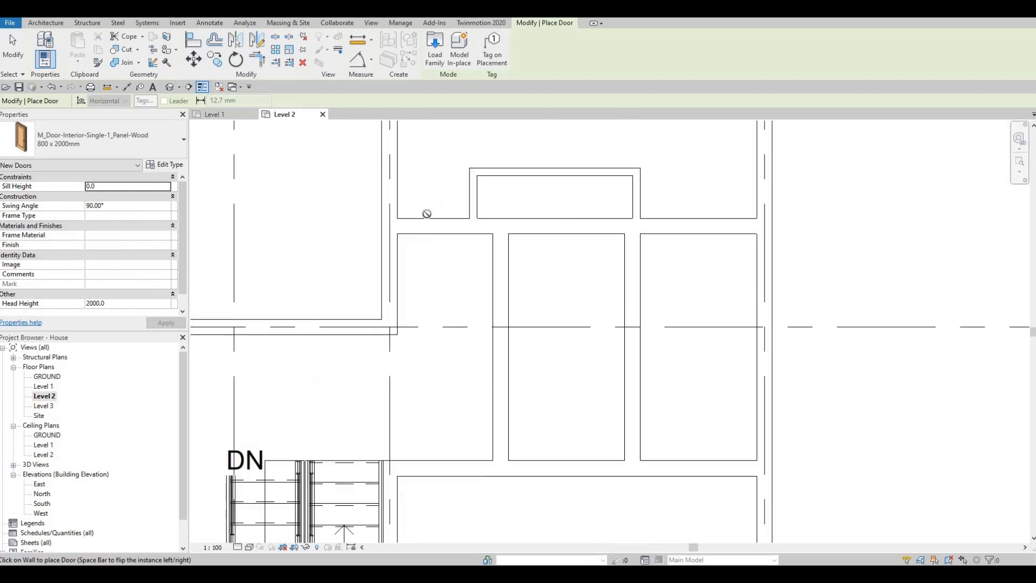
pyautogui.moveTo(439, 206); pyautogui.dragTo(459, 285, button='middle')
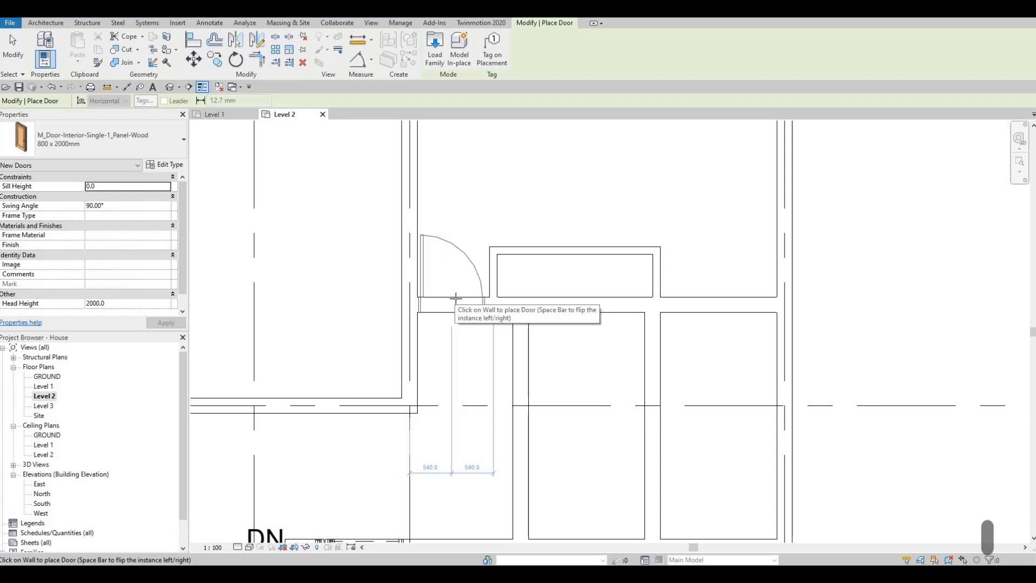
pyautogui.click(455, 298)
pyautogui.scroll(-3, 519, 315)
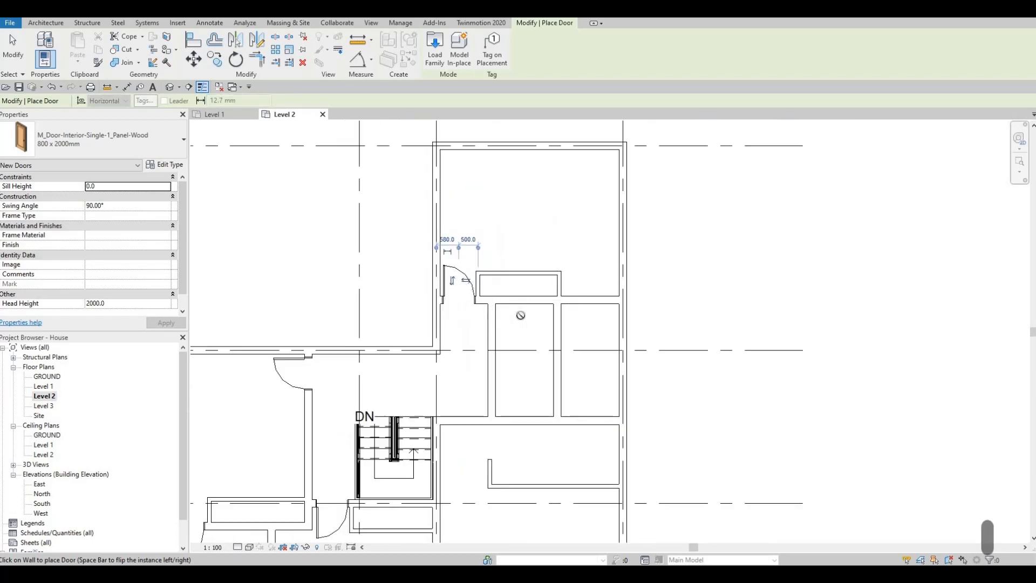
# Place a door in the wall east of the northern recess, 600 mm from the exterior wall, hinged on the east and swinging south.
pyautogui.scroll(1, 602, 302)
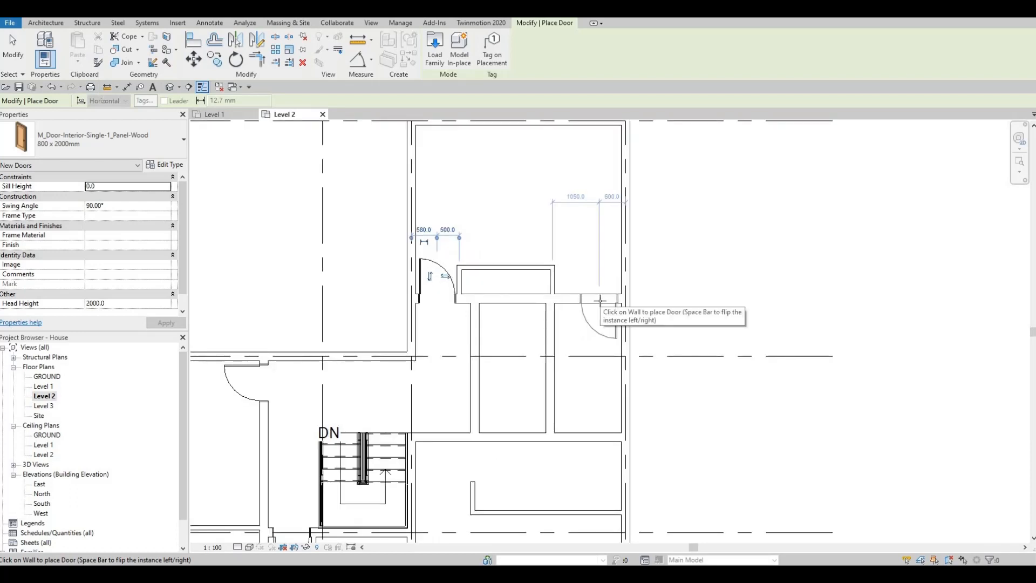
pyautogui.click(607, 315)
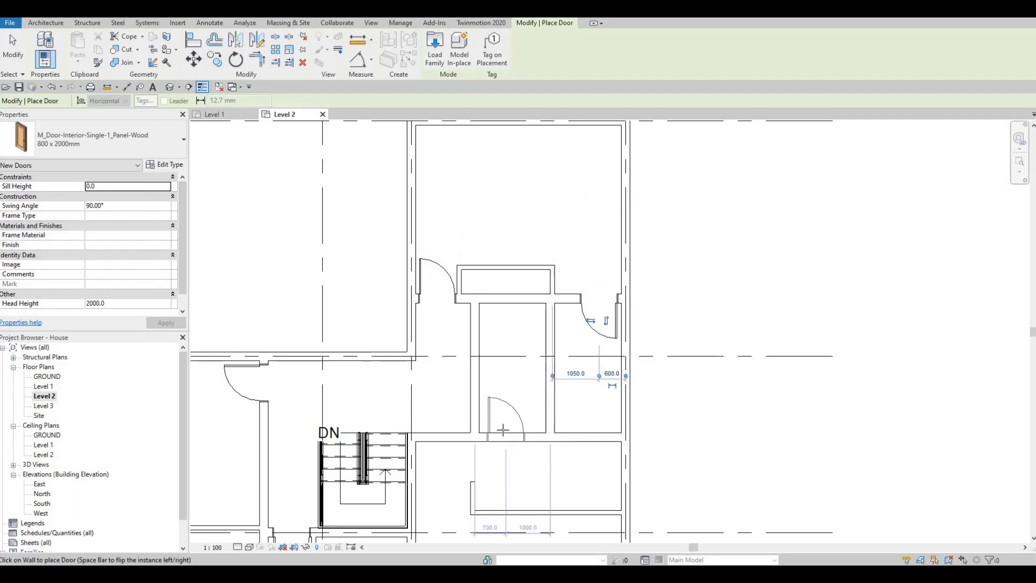
# Place a door in the south wall of the middle room below the northern recess, hinged on the west and swinging inward, and finish door placement.
pyautogui.press('Escape')
pyautogui.press('Escape')
pyautogui.press('Escape')
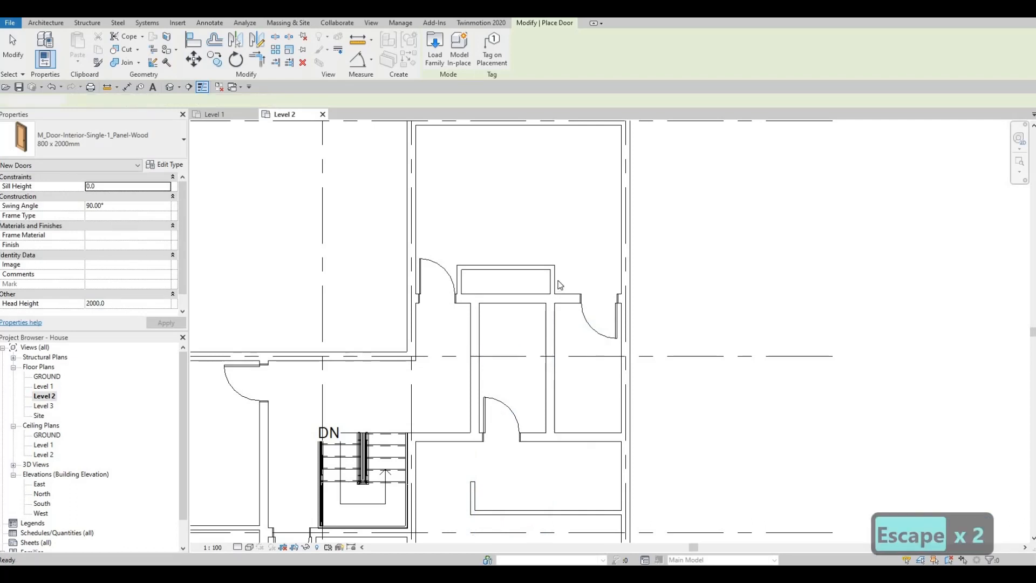
# Move the northern recess's short eastern wall east, closer to the neighbouring door.
pyautogui.scroll(2, 556, 286)
pyautogui.click(556, 277)
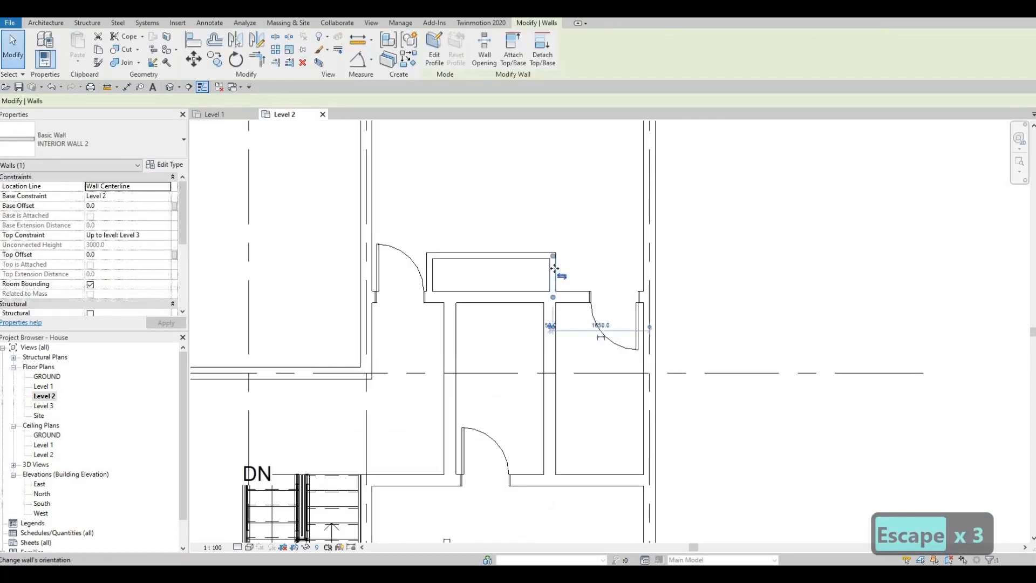
pyautogui.moveTo(582, 271); pyautogui.dragTo(574, 284)
pyautogui.press('Escape')
pyautogui.press('Escape')
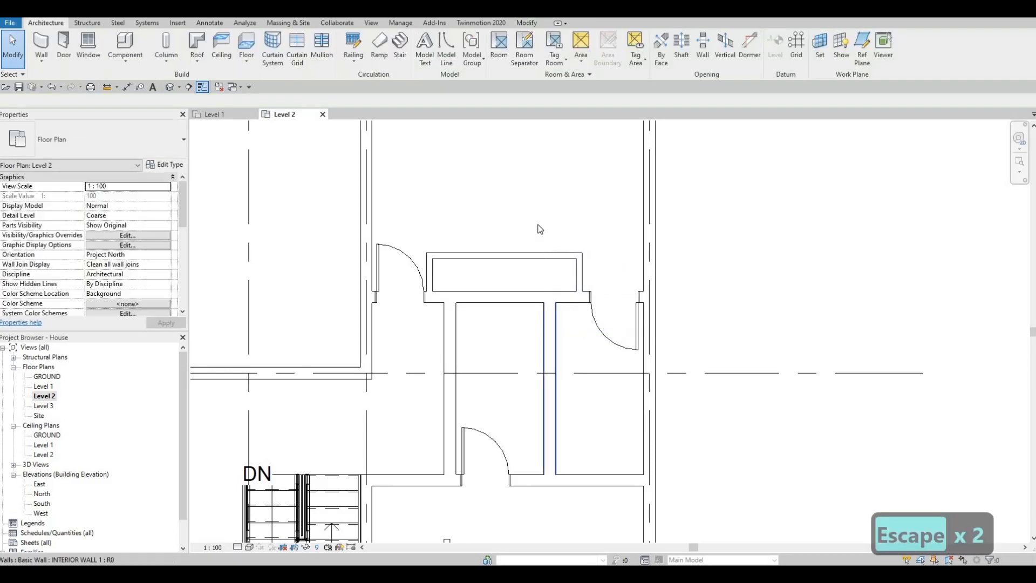
# Nudge the northern recess's short western wall east until it is 1180 mm from the western exterior wall.
pyautogui.moveTo(562, 316); pyautogui.dragTo(564, 282, button='middle')
pyautogui.scroll(-1, 553, 273)
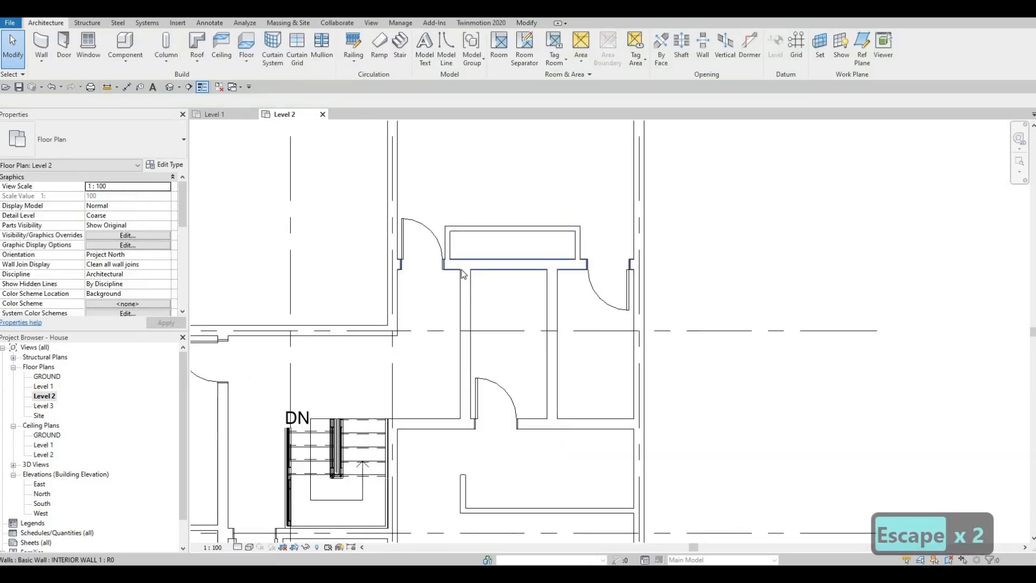
pyautogui.scroll(2, 452, 267)
pyautogui.click(455, 260)
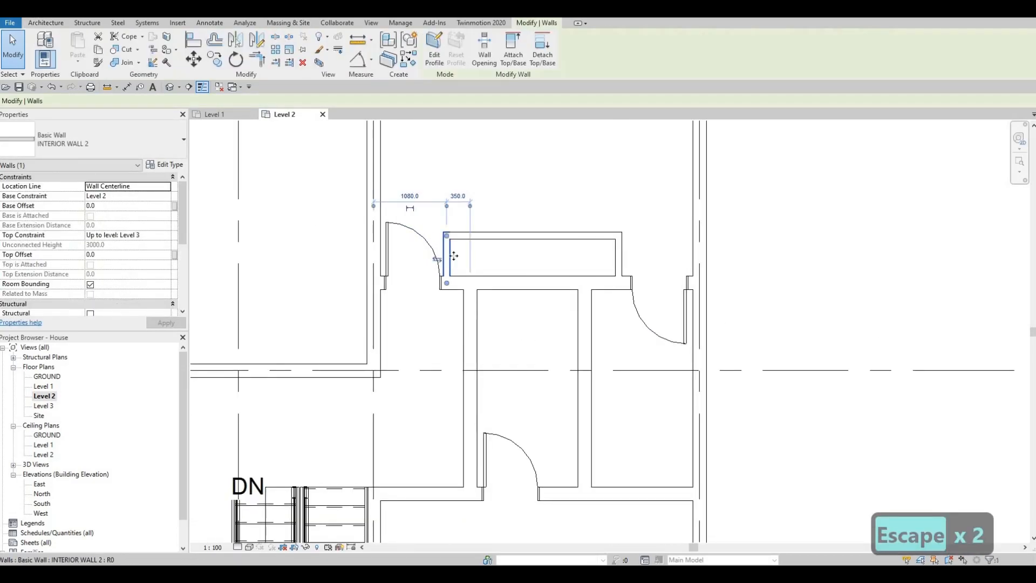
pyautogui.press('Right')
pyautogui.press('Right')
pyautogui.press('Right')
pyautogui.press('Right')
pyautogui.press('Right')
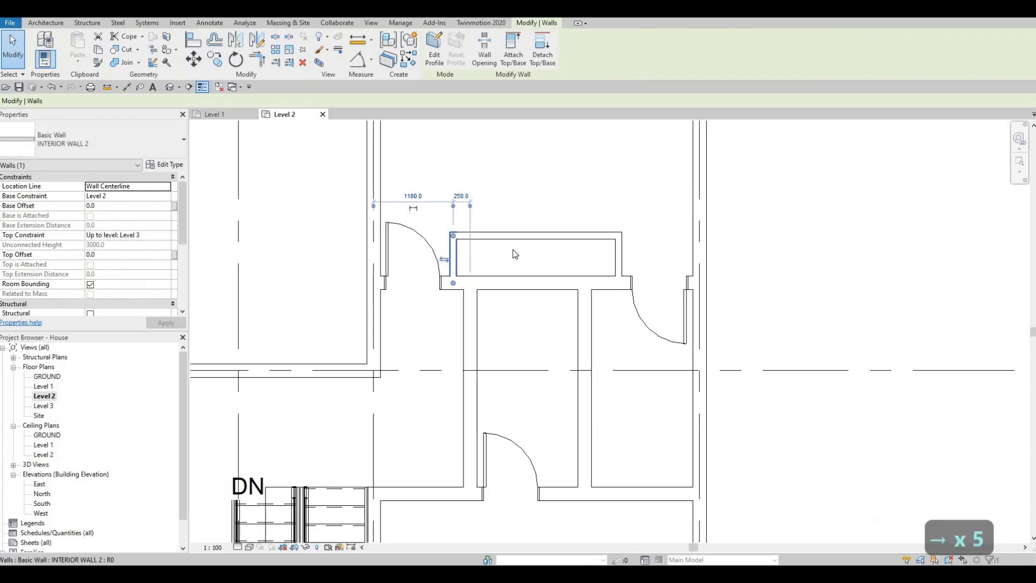
pyautogui.press('Escape')
pyautogui.press('Escape')
# Examine the door and recess layout across the Level 2 plan, especially around the stairwell.
pyautogui.scroll(-1, 558, 286)
pyautogui.scroll(-1, 535, 277)
pyautogui.moveTo(536, 277); pyautogui.dragTo(541, 303, button='middle')
pyautogui.scroll(-1, 533, 344)
pyautogui.scroll(-3, 526, 336)
pyautogui.moveTo(525, 338); pyautogui.dragTo(554, 330, button='middle')
pyautogui.moveTo(586, 381); pyautogui.dragTo(608, 338, button='middle')
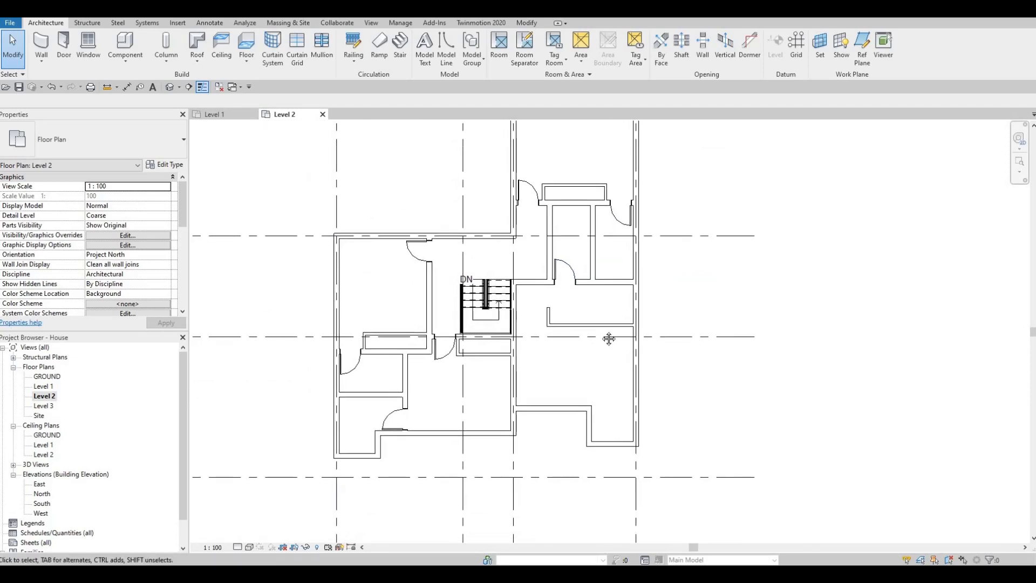
pyautogui.press('Escape')
pyautogui.scroll(2, 606, 328)
pyautogui.scroll(-1, 610, 339)
pyautogui.scroll(-1, 613, 345)
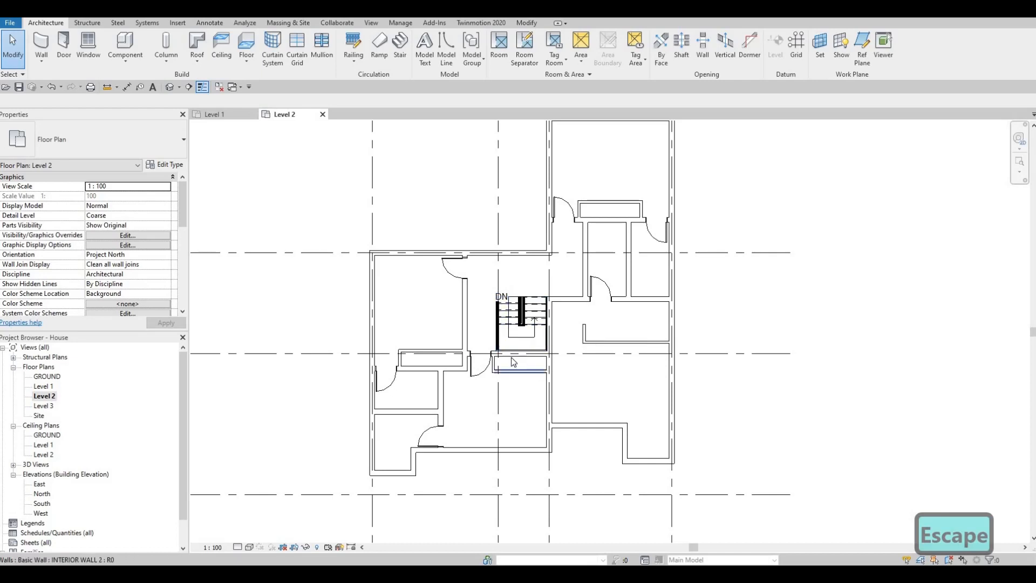
pyautogui.moveTo(511, 357); pyautogui.dragTo(512, 339, button='middle')
pyautogui.press('Escape')
pyautogui.scroll(1, 453, 335)
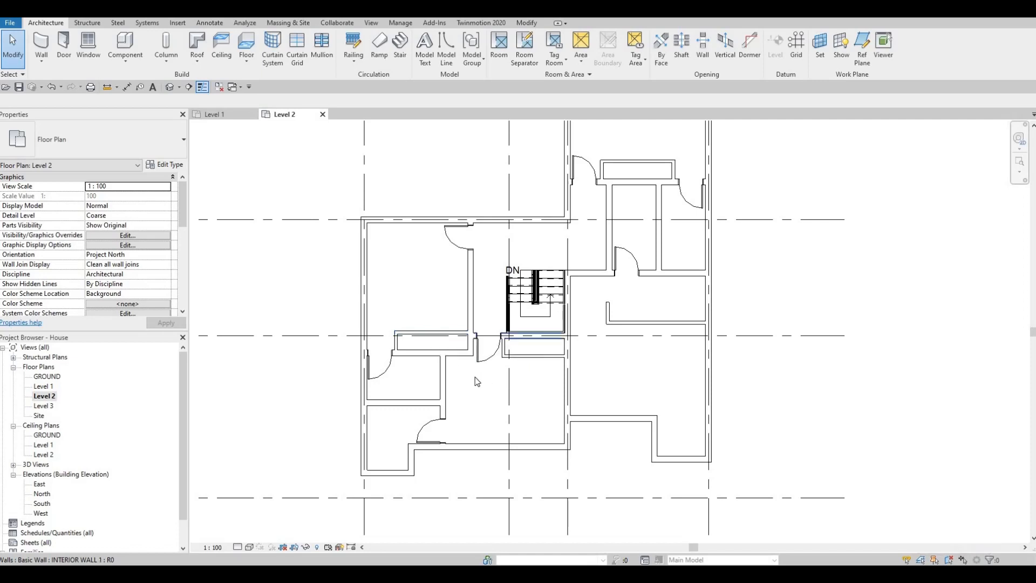
pyautogui.scroll(2, 523, 352)
pyautogui.scroll(3, 521, 352)
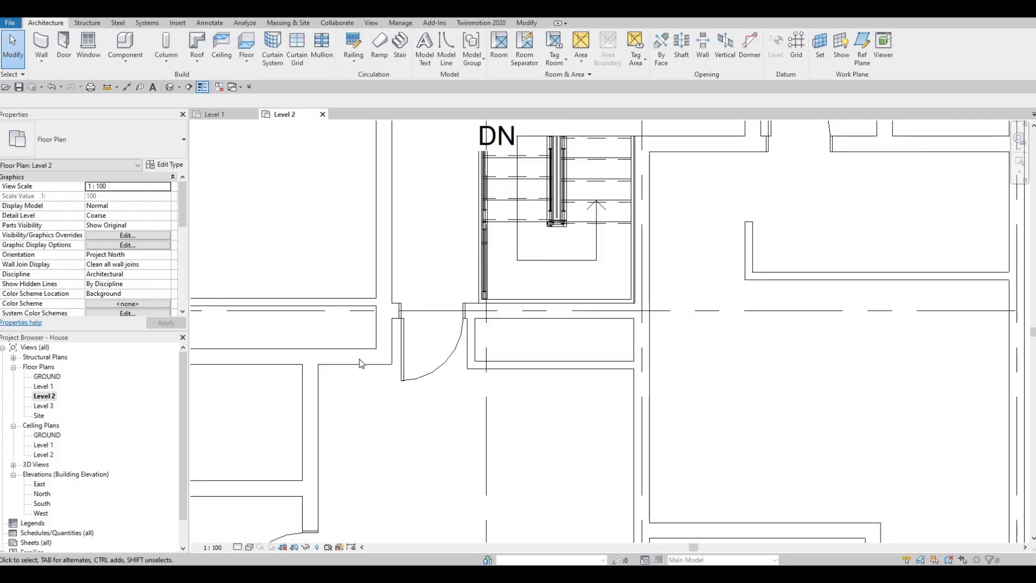
pyautogui.scroll(-4, 515, 450)
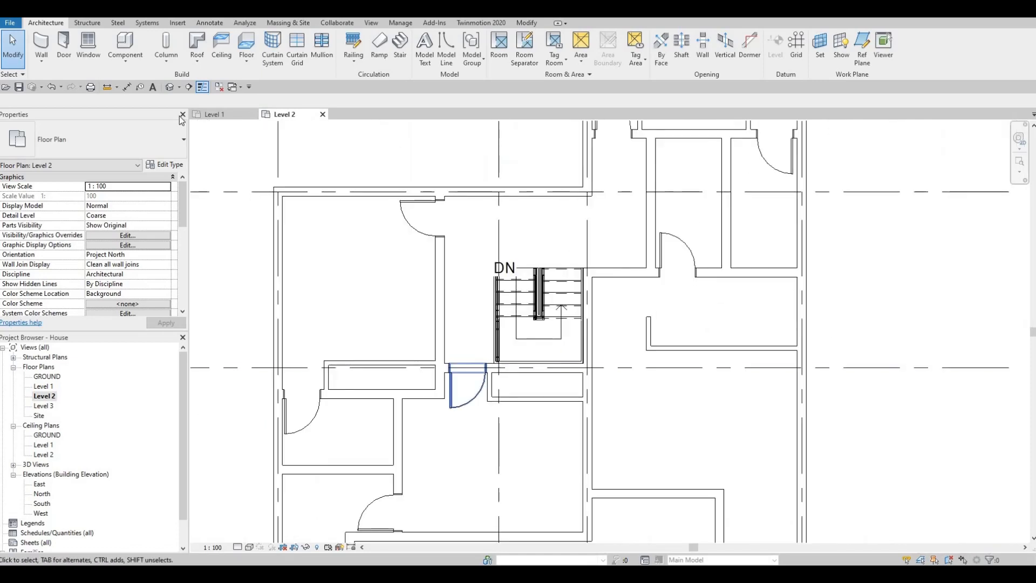
# Place an M_Door-Interior-Double-Sliding-2_Panel-Wood door, 1200 x 2000mm, centred in the northern long wall of the western recess.
pyautogui.click(66, 54)
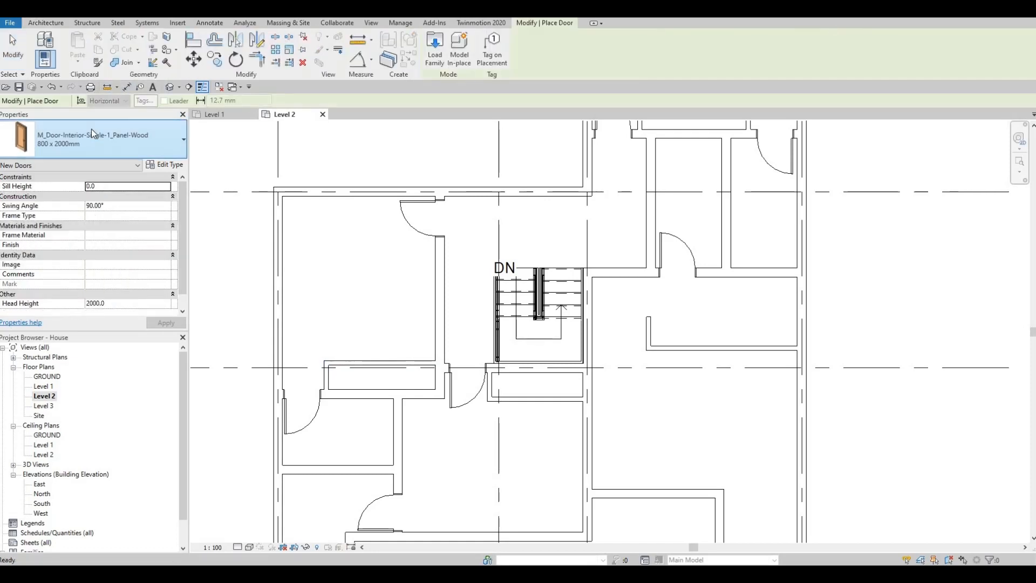
pyautogui.click(92, 135)
pyautogui.scroll(-6, 108, 280)
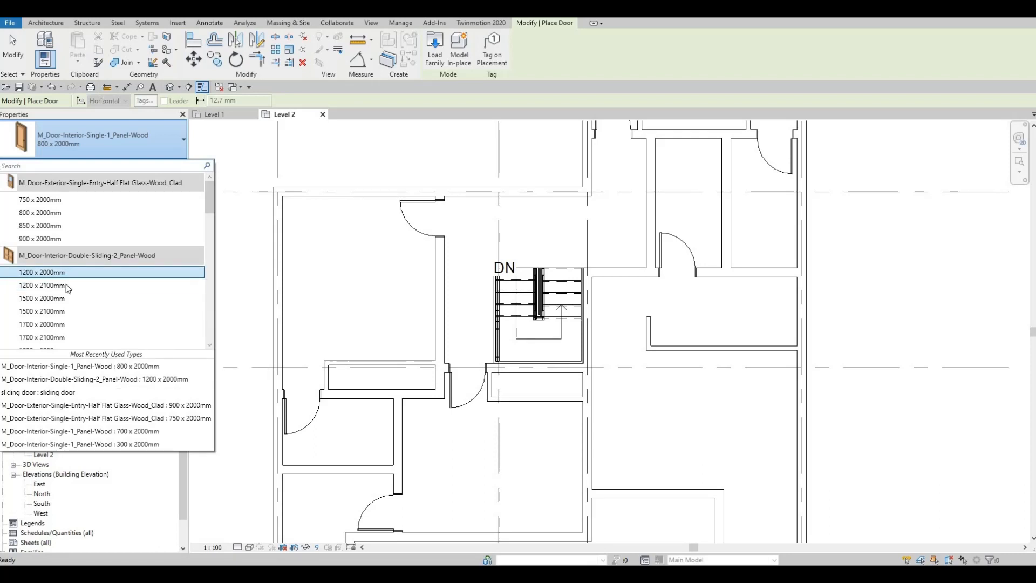
pyautogui.moveTo(70, 273)
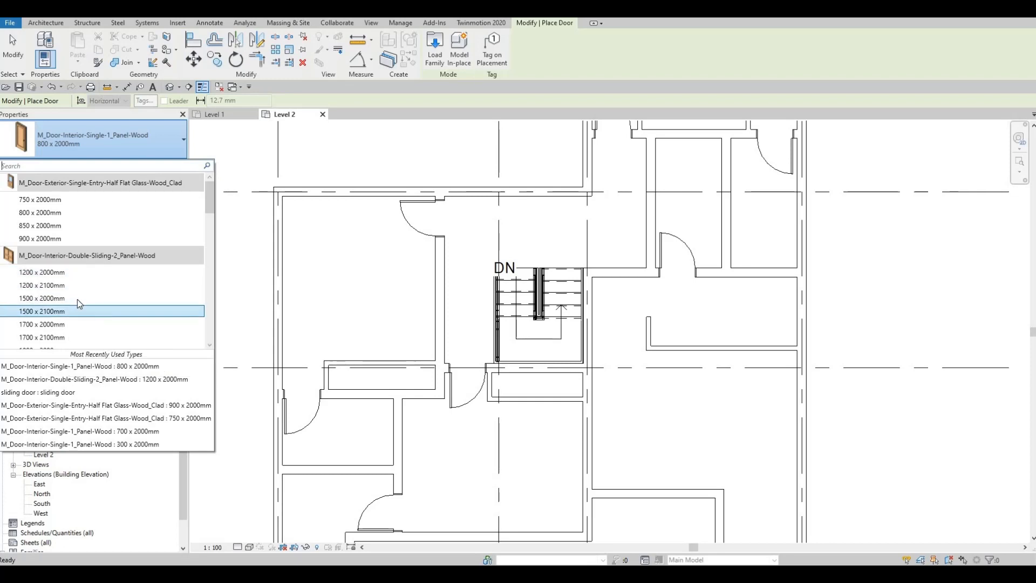
pyautogui.click(63, 272)
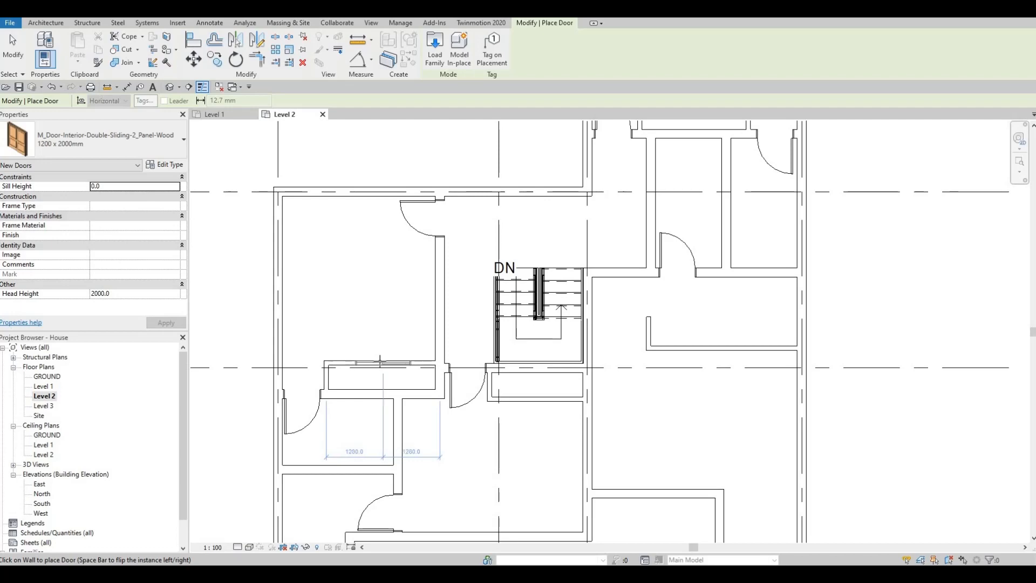
pyautogui.click(373, 366)
pyautogui.press('Escape')
pyautogui.press('Escape')
# Change the western recess's double sliding door to the 1700 x 2000mm type.
pyautogui.scroll(2, 373, 366)
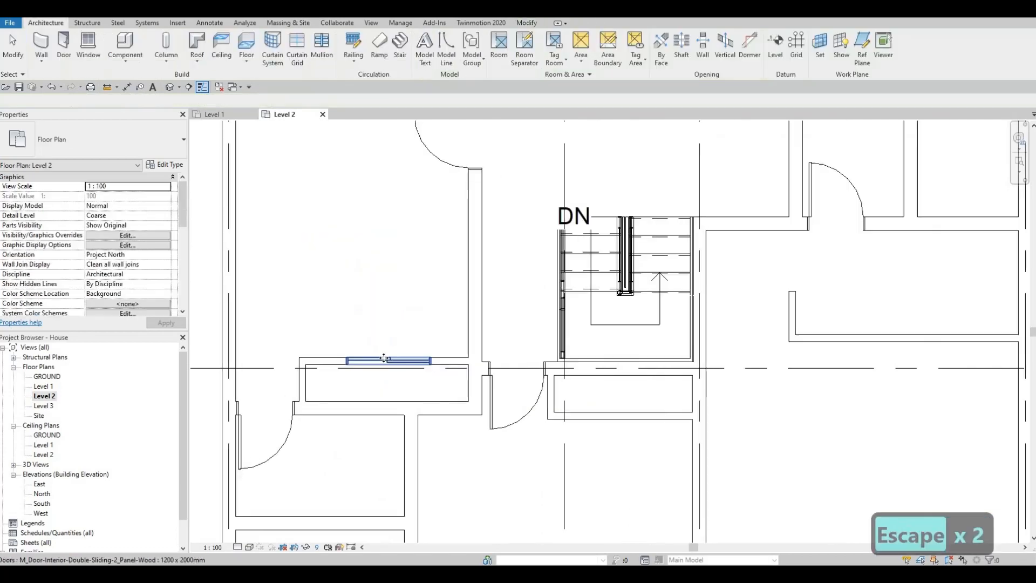
pyautogui.click(107, 140)
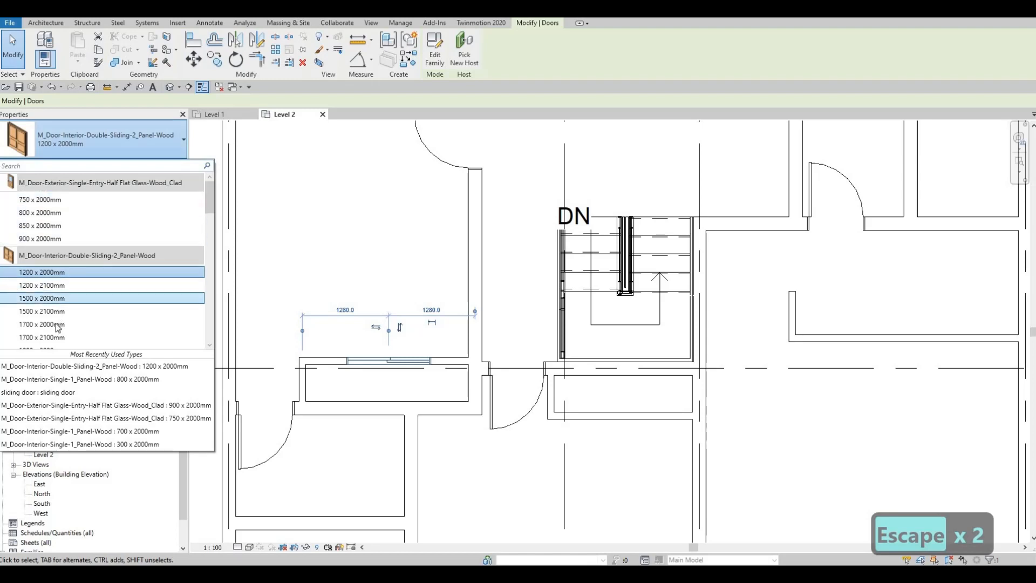
pyautogui.press('Escape')
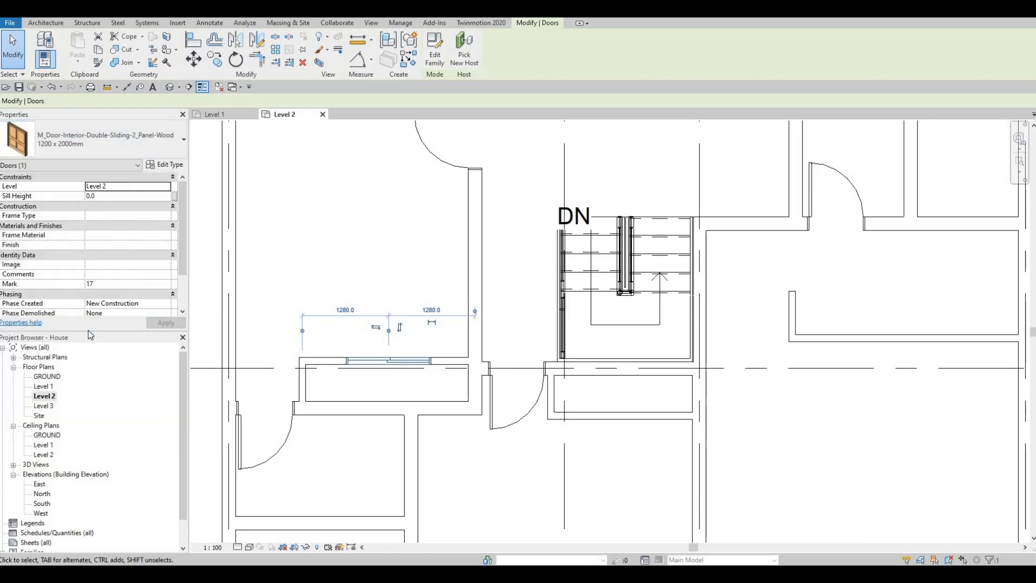
pyautogui.scroll(-1, 422, 195)
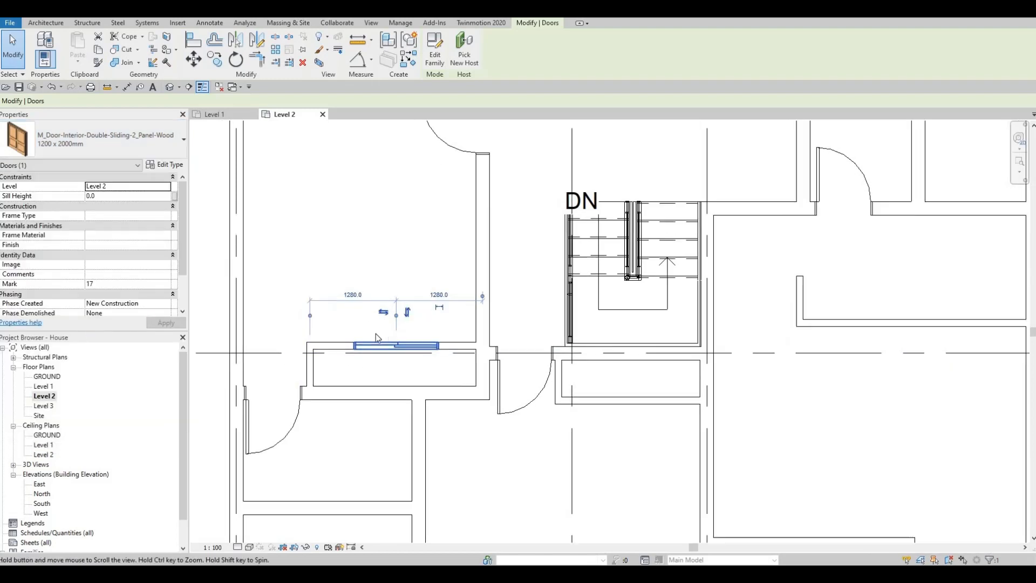
pyautogui.press('Escape')
pyautogui.press('Escape')
pyautogui.hotkey('ctrl', 'Left')
pyautogui.click(145, 141)
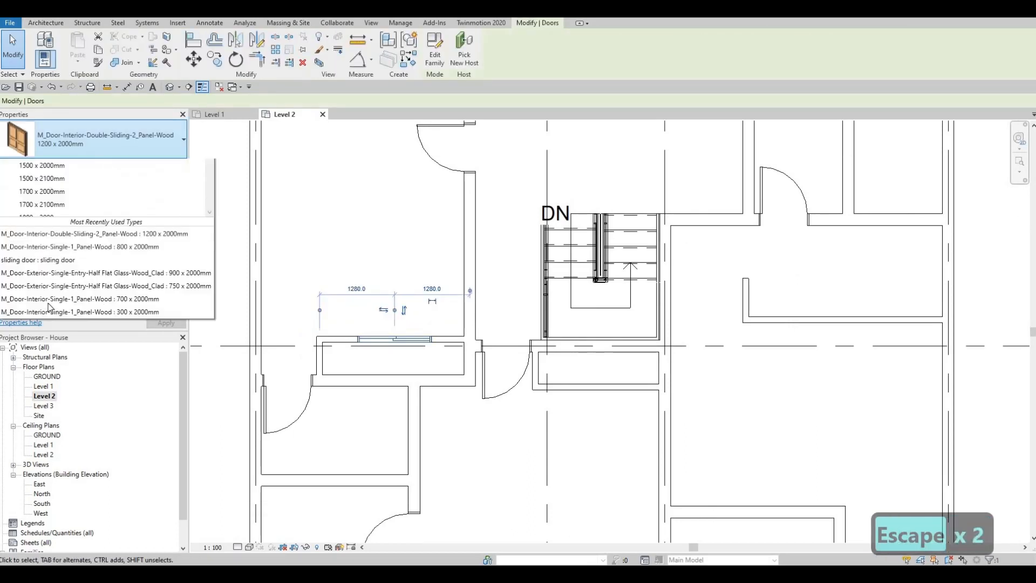
pyautogui.click(46, 327)
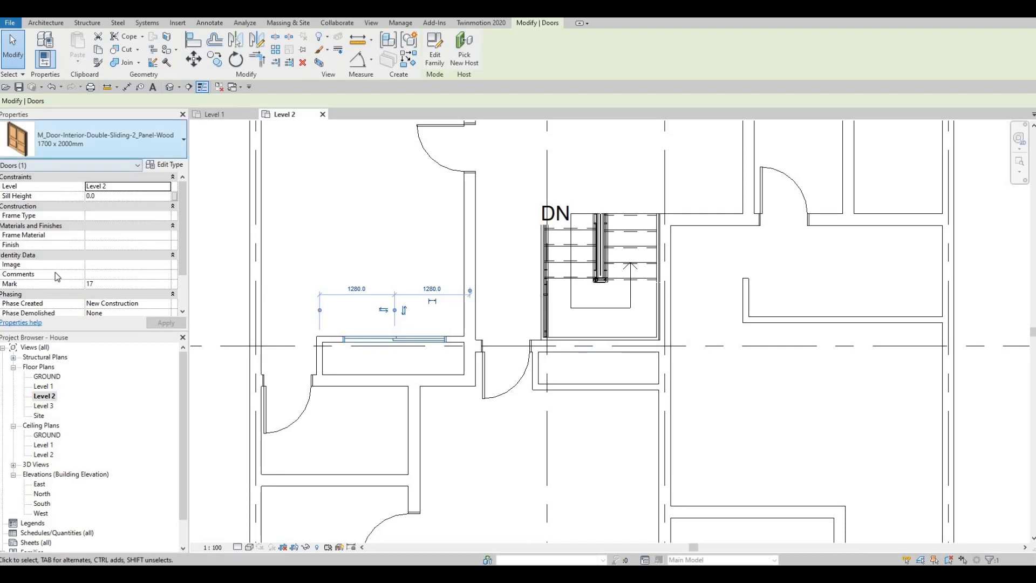
# Change the western recess's double sliding door to the 1800 x 2000mm type.
pyautogui.click(77, 144)
pyautogui.scroll(-3, 73, 274)
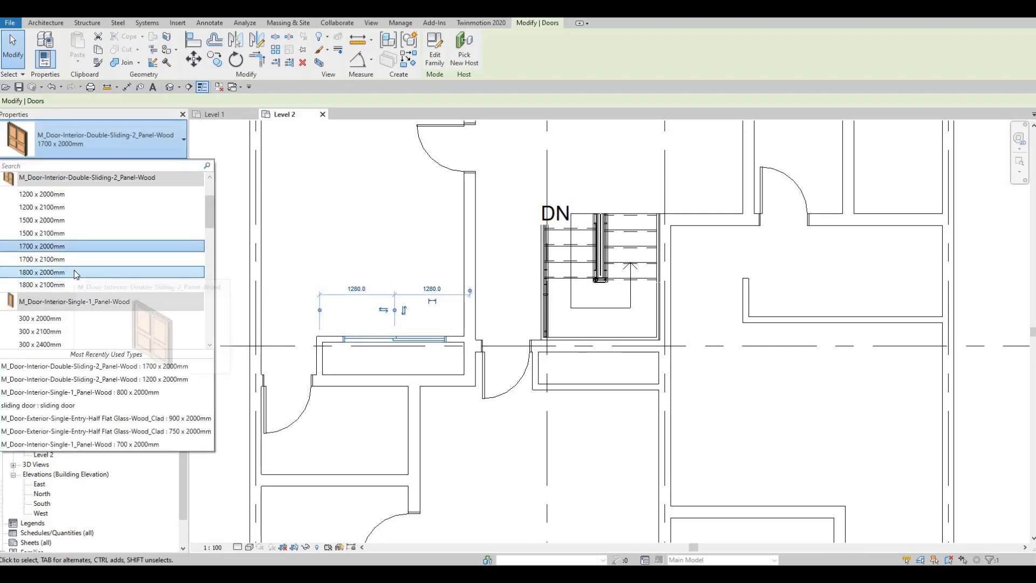
pyautogui.click(74, 271)
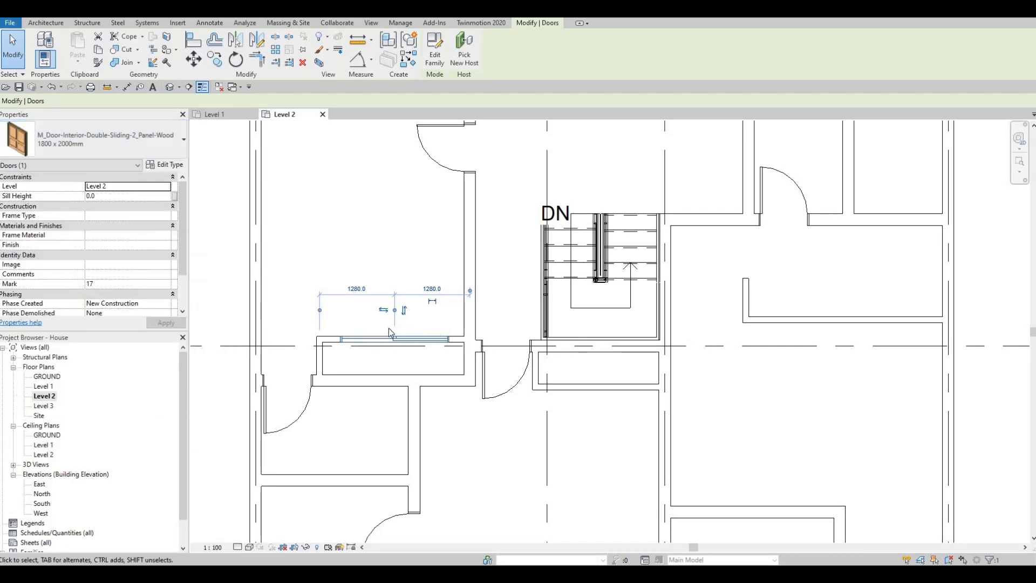
pyautogui.press('Escape')
pyautogui.press('Escape')
pyautogui.press('Escape')
pyautogui.click(383, 341)
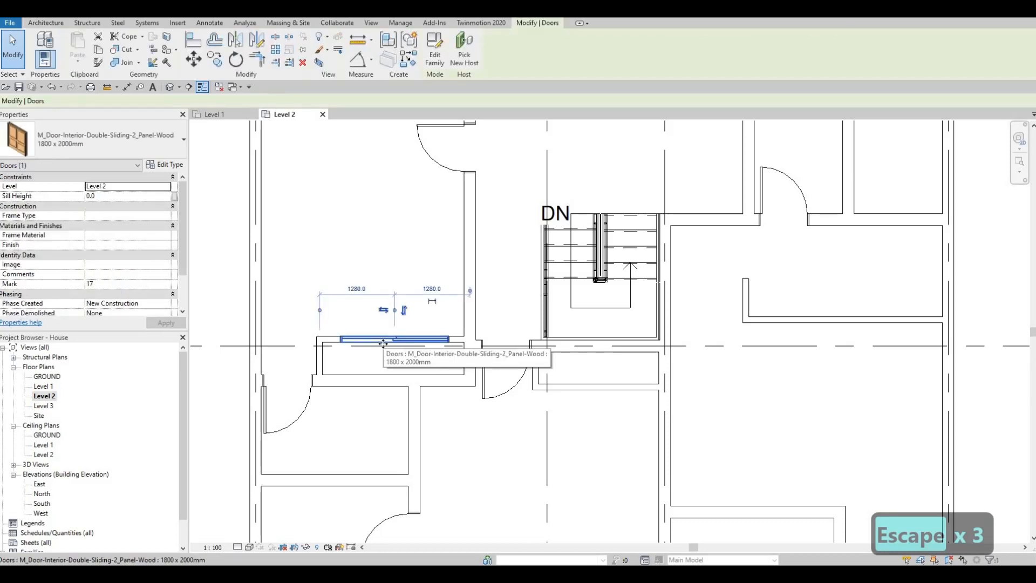
pyautogui.press('Escape')
pyautogui.press('Escape')
pyautogui.press('Escape')
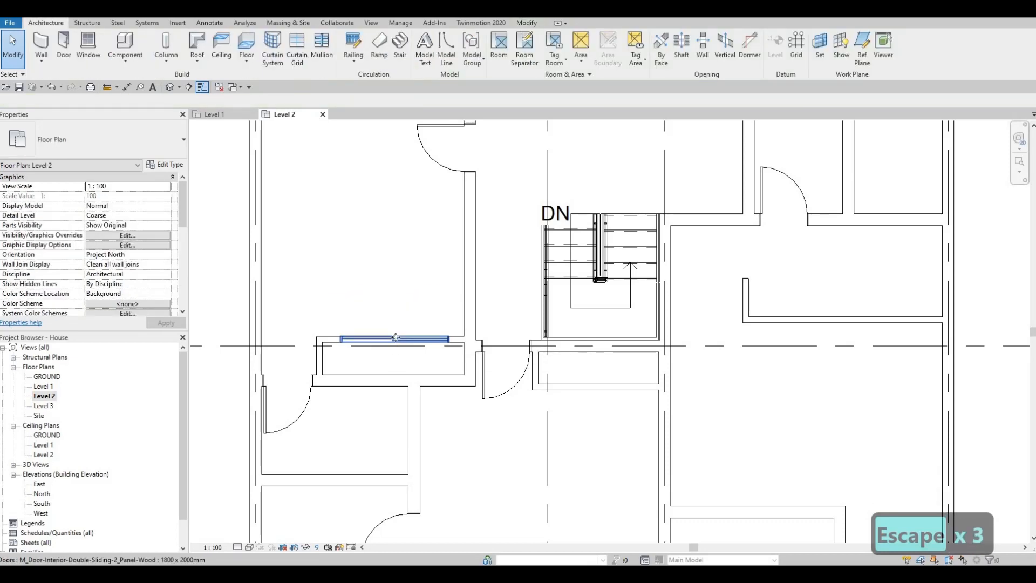
# Place a matching 1800 x 2000mm double sliding door near the middle of the northern recess's northern long wall.
pyautogui.click(393, 339)
pyautogui.press('c')
pyautogui.press('s')
pyautogui.scroll(-2, 486, 294)
pyautogui.moveTo(685, 132); pyautogui.dragTo(567, 238, button='middle')
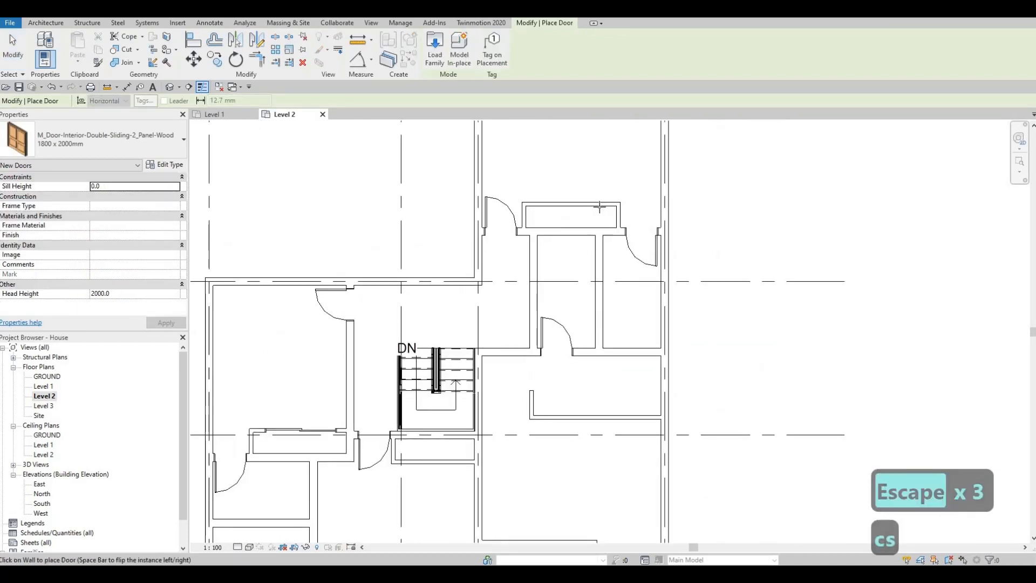
pyautogui.scroll(2, 601, 204)
pyautogui.click(599, 203)
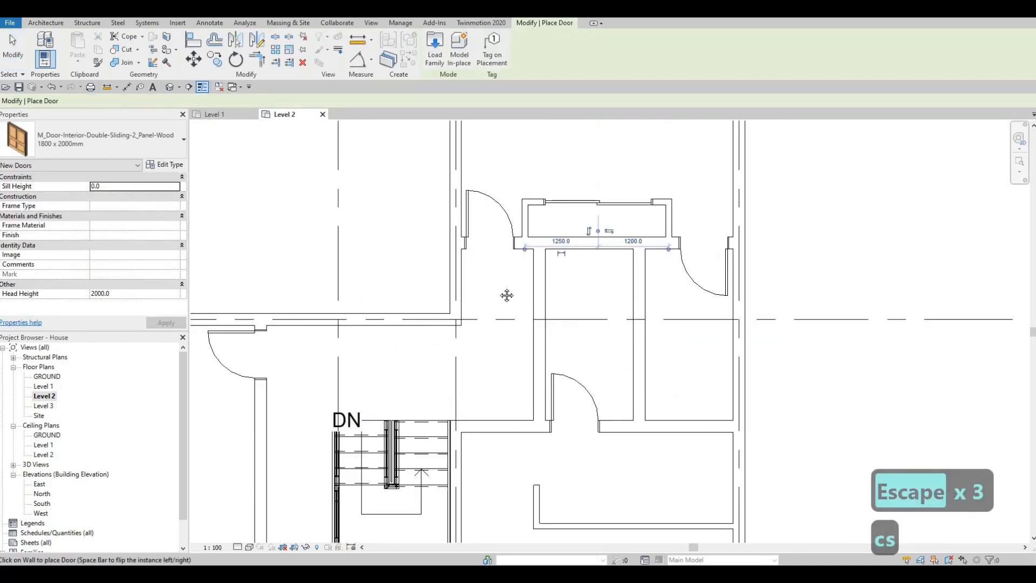
# Place another 1800 x 2000mm double sliding door, centred in the southern long wall of the recess below the stairwell.
pyautogui.scroll(-3, 504, 294)
pyautogui.moveTo(461, 433); pyautogui.dragTo(488, 363, button='middle')
pyautogui.scroll(2, 487, 360)
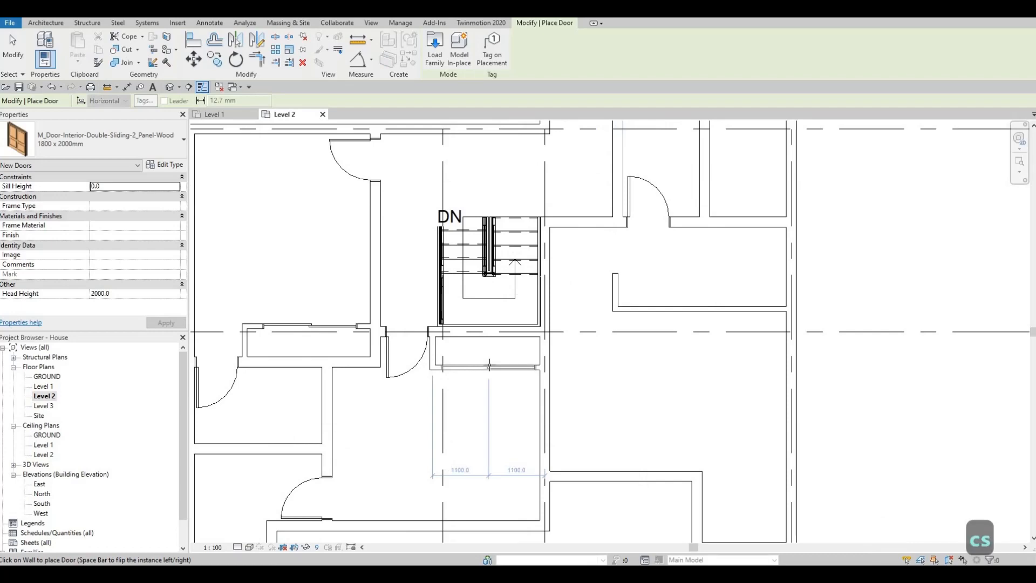
pyautogui.scroll(1, 488, 366)
pyautogui.click(470, 351)
pyautogui.scroll(-3, 499, 337)
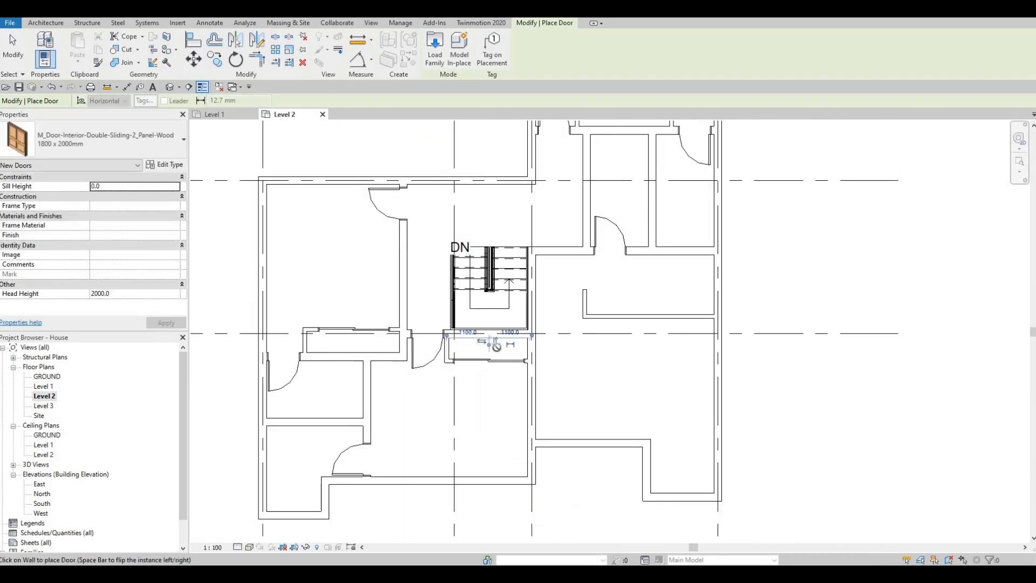
pyautogui.scroll(2, 491, 334)
pyautogui.press('Escape')
pyautogui.press('Escape')
pyautogui.press('Escape')
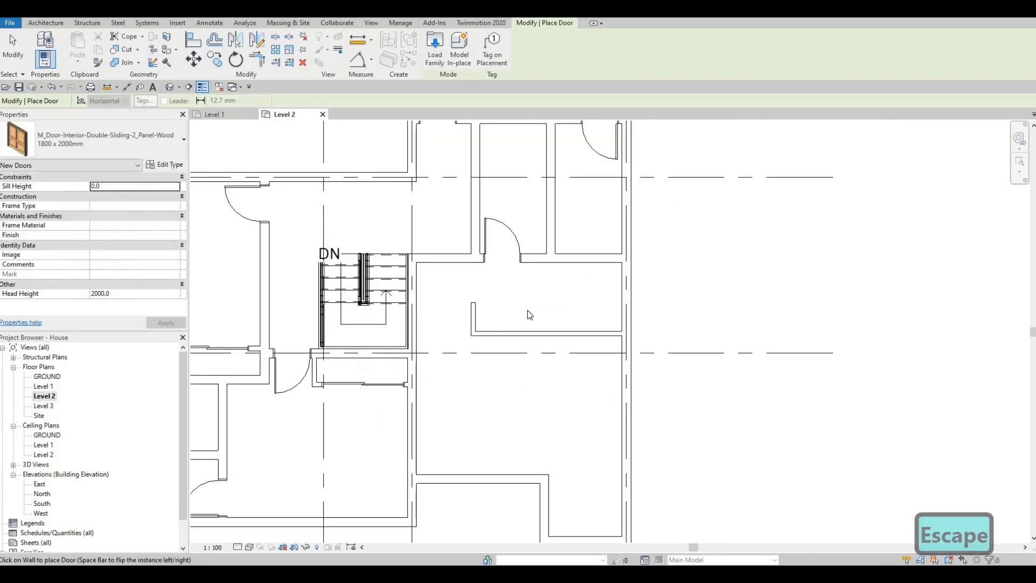
pyautogui.moveTo(478, 319); pyautogui.dragTo(455, 334, button='middle')
pyautogui.press('Escape')
pyautogui.press('Escape')
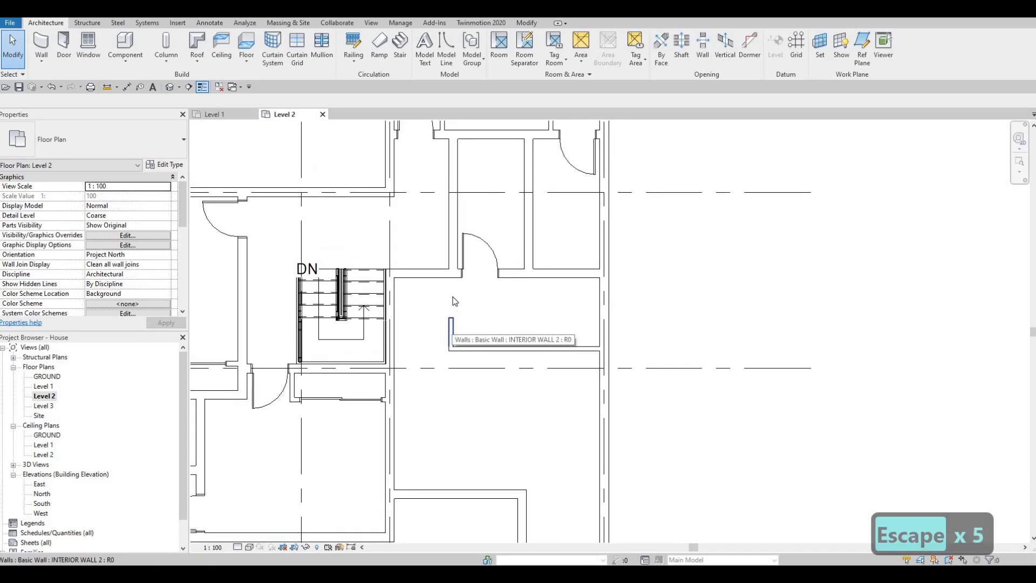
# Place an M_Door-Interior-Single-1_Panel-Wood door, 800 x 2000mm, swinging south, in the short wall just east of the stairwell, hinged on its western side.
pyautogui.scroll(-2, 414, 326)
pyautogui.moveTo(458, 316); pyautogui.dragTo(482, 323, button='middle')
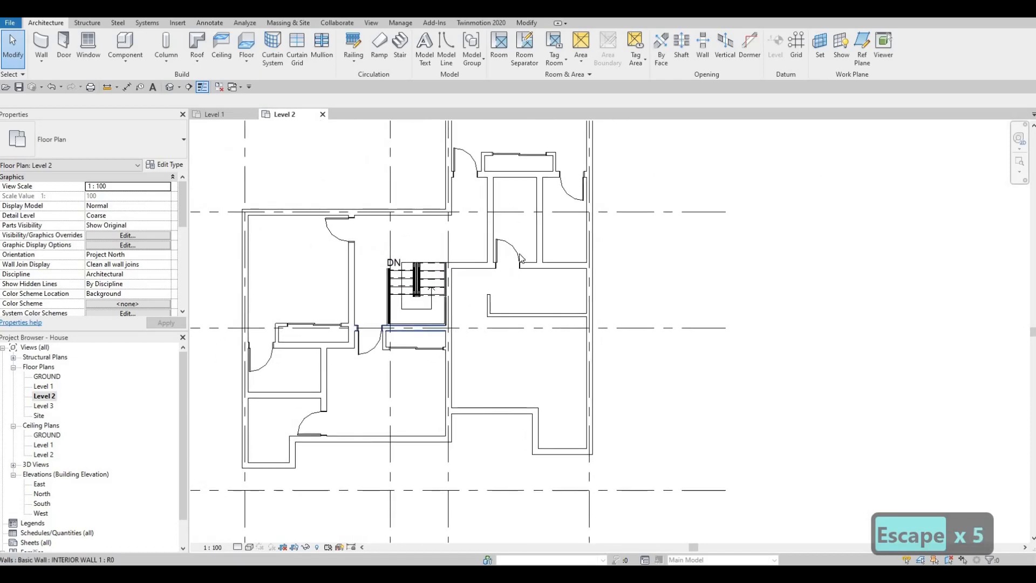
pyautogui.moveTo(472, 276); pyautogui.dragTo(477, 310, button='middle')
pyautogui.press('Escape')
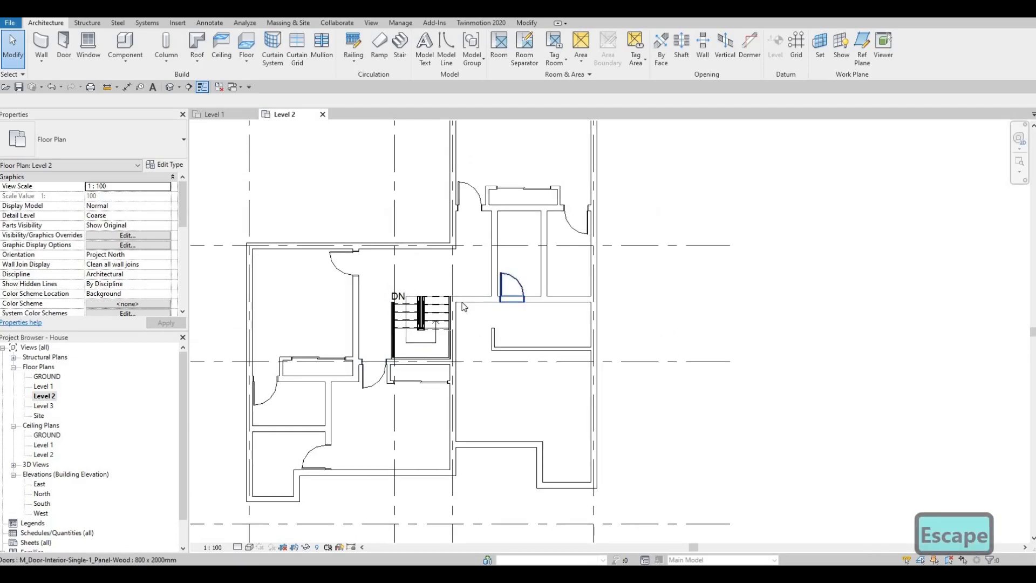
pyautogui.click(508, 291)
pyautogui.press('c')
pyautogui.press('s')
pyautogui.scroll(2, 466, 300)
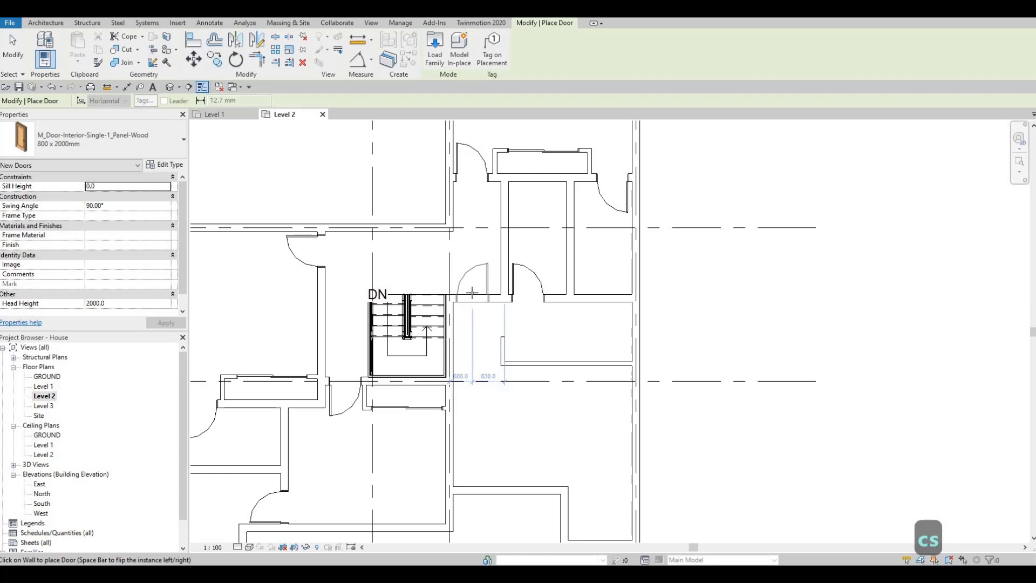
pyautogui.press('space')
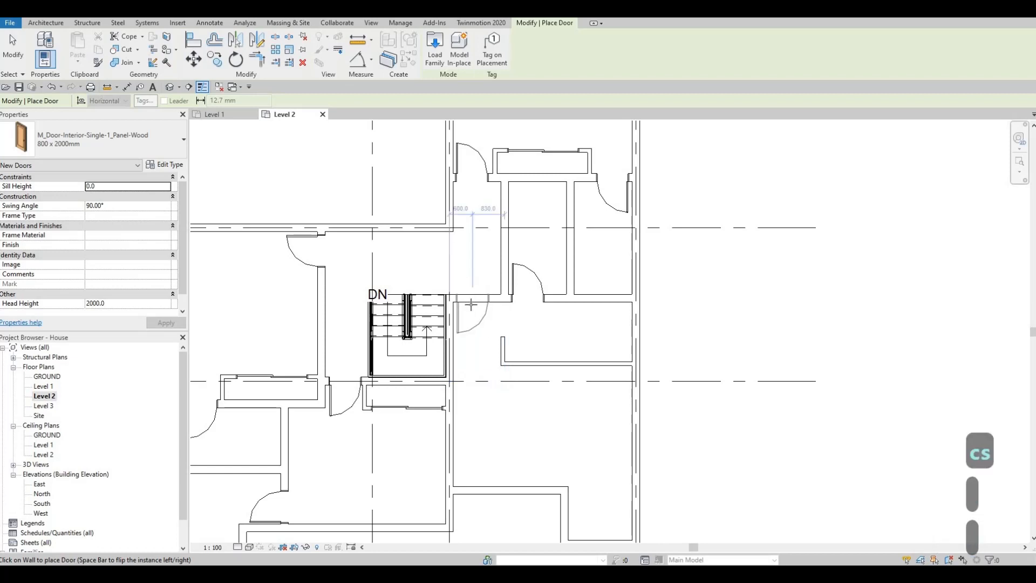
pyautogui.click(473, 341)
pyautogui.scroll(-2, 474, 348)
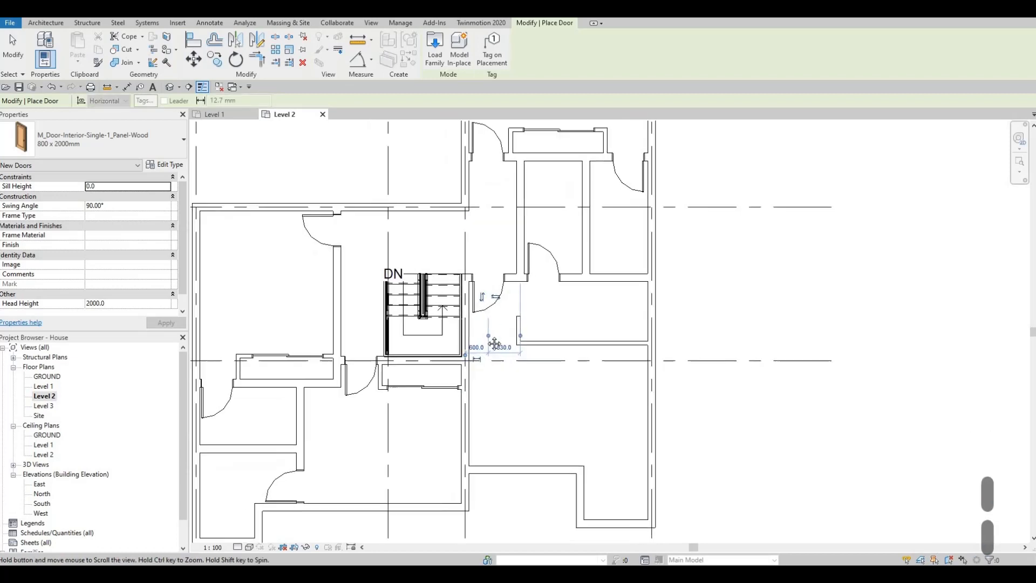
pyautogui.press('Escape')
pyautogui.press('Escape')
# Draw two closely spaced horizontal detail lines in the <Demolished> line style from wall to wall inside the western recess.
pyautogui.moveTo(434, 367); pyautogui.dragTo(506, 344, button='middle')
pyautogui.scroll(1, 497, 338)
pyautogui.scroll(1, 523, 336)
pyautogui.moveTo(466, 245); pyautogui.dragTo(495, 269, button='middle')
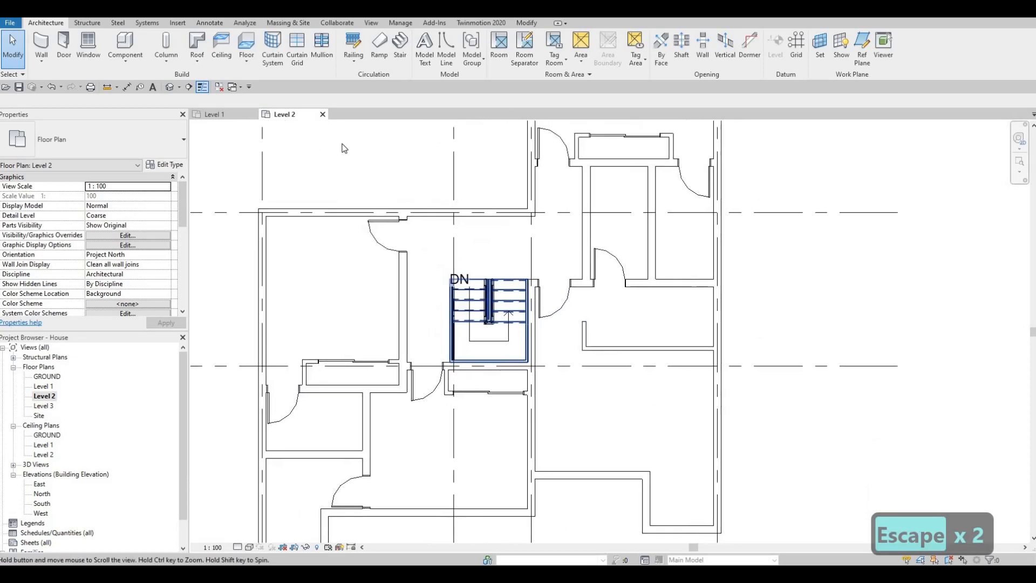
pyautogui.scroll(-1, 493, 267)
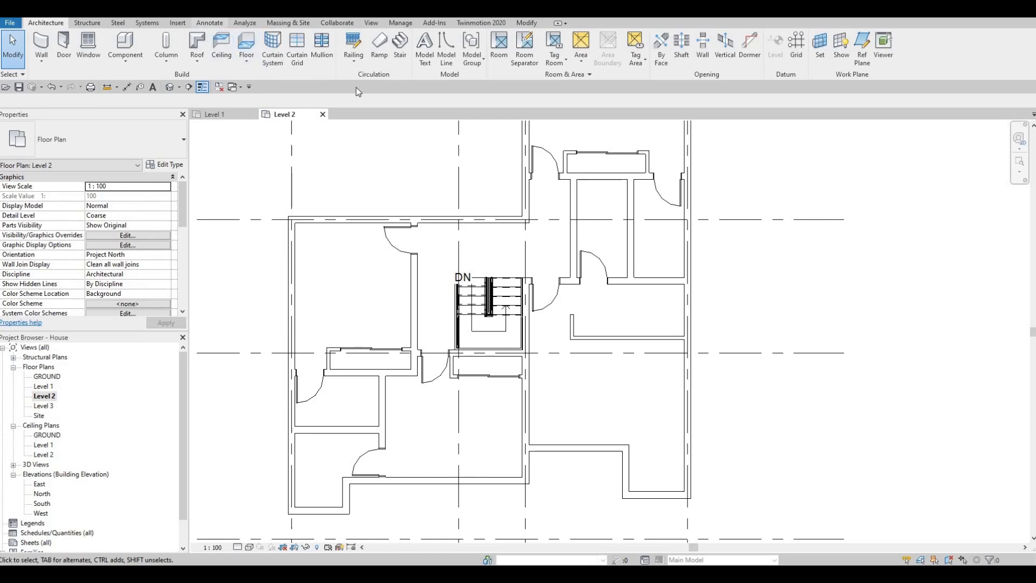
pyautogui.click(209, 23)
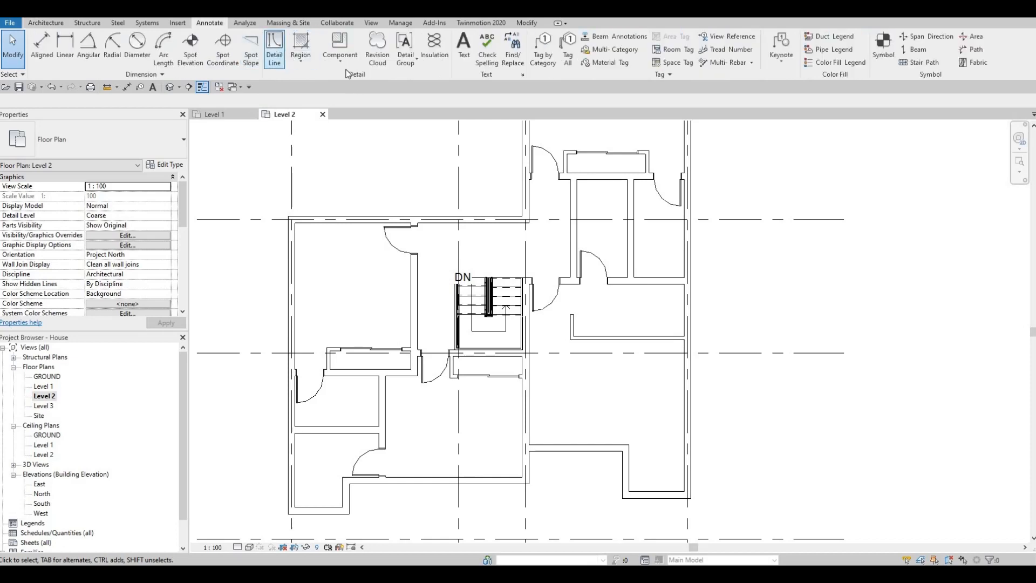
pyautogui.click(276, 54)
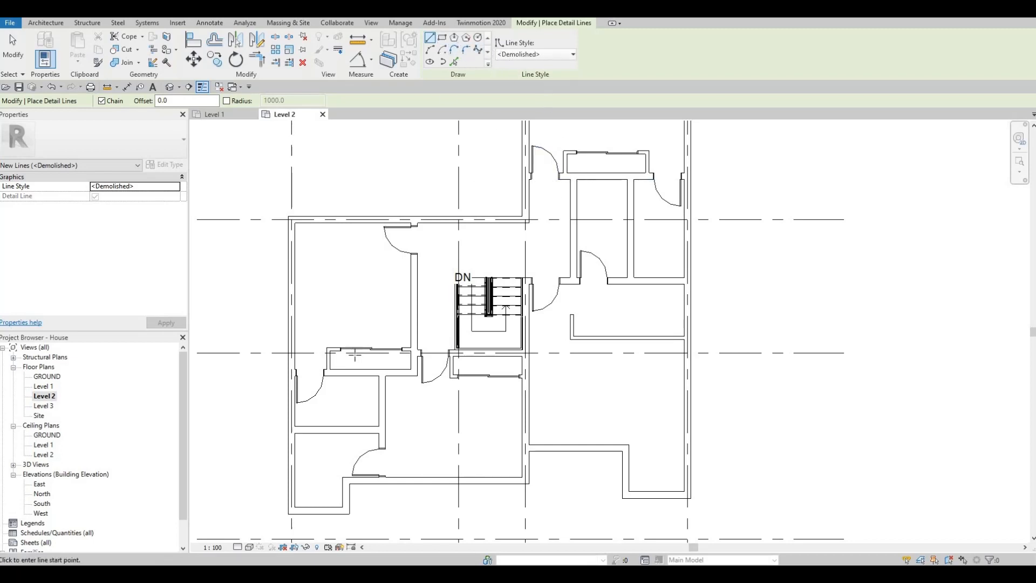
pyautogui.scroll(5, 351, 354)
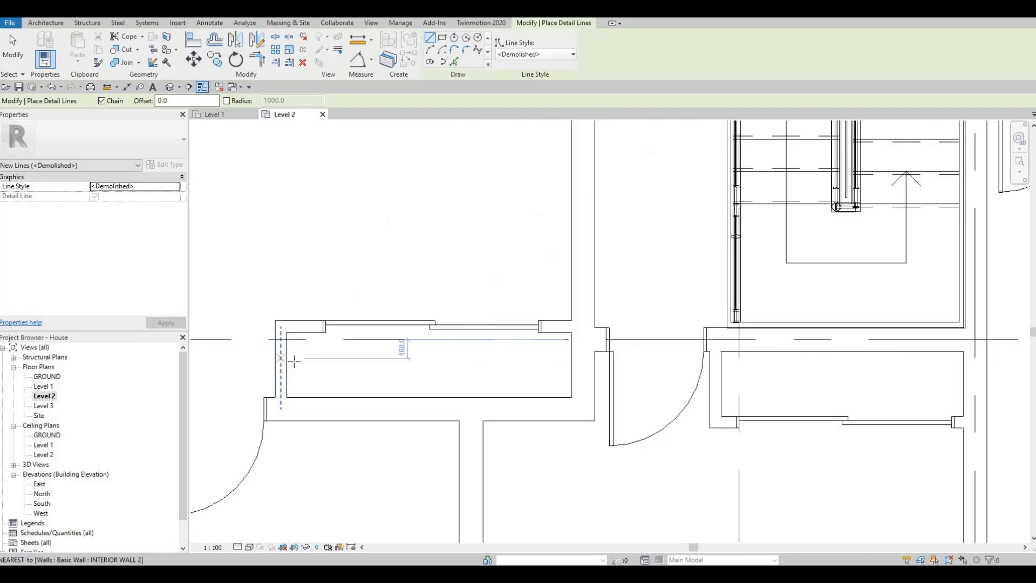
pyautogui.click(294, 361)
pyautogui.click(571, 359)
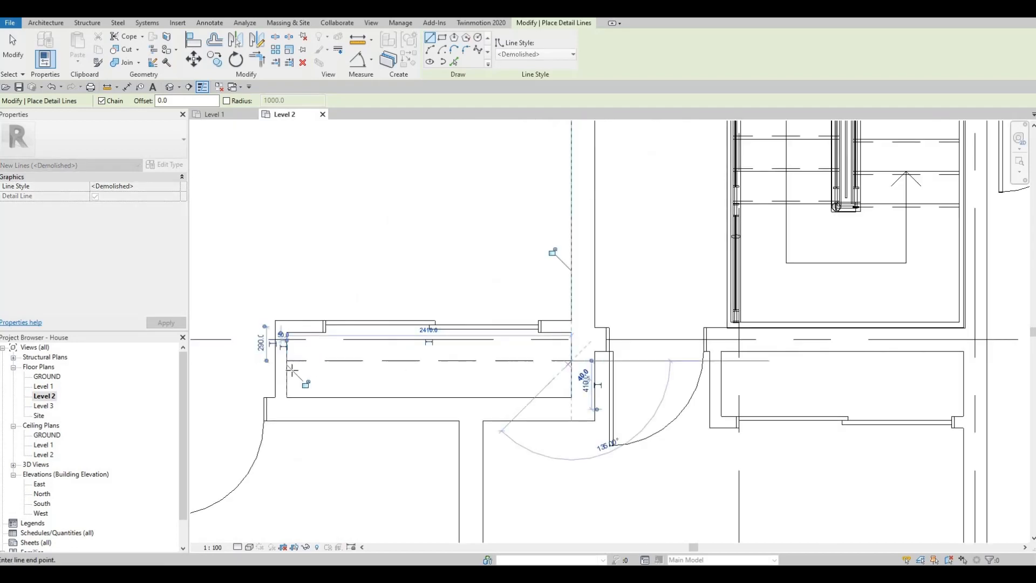
pyautogui.press('Escape')
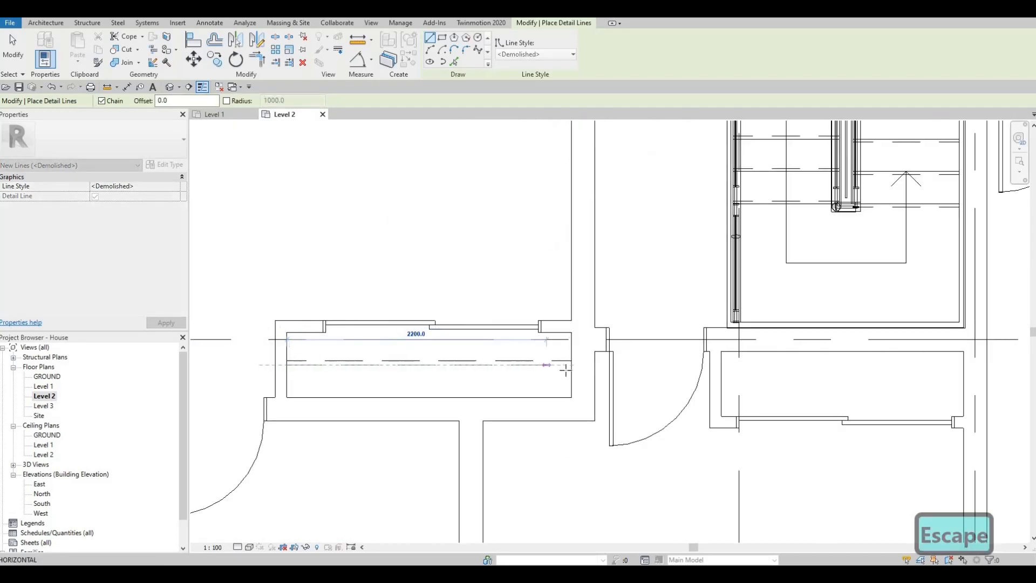
pyautogui.click(570, 366)
pyautogui.press('Escape')
pyautogui.scroll(-3, 542, 353)
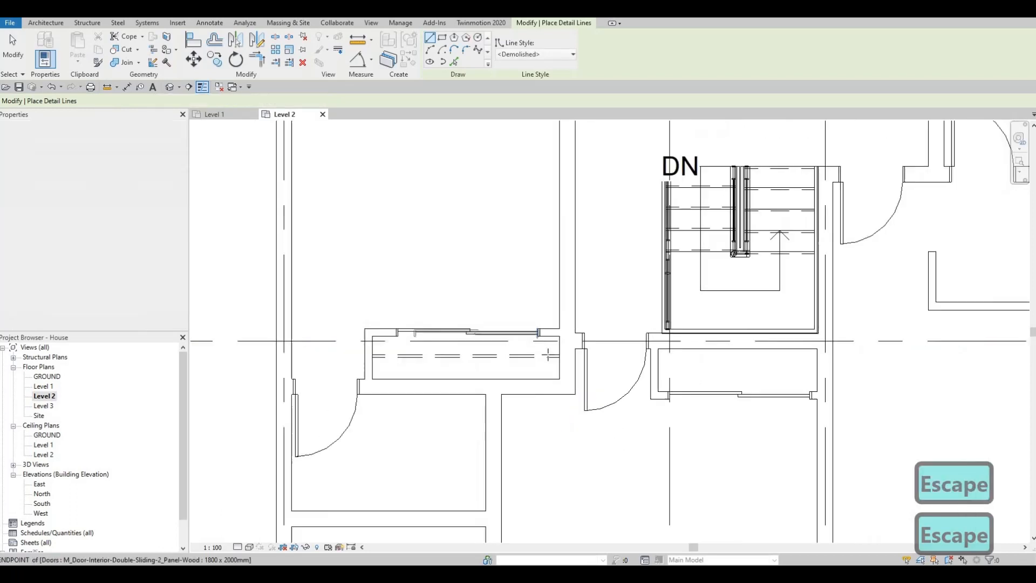
# Draw two closely spaced horizontal <Demolished> detail lines from wall to wall inside the recess south of the stairwell.
pyautogui.moveTo(626, 370); pyautogui.dragTo(507, 355, button='middle')
pyautogui.scroll(3, 507, 355)
pyautogui.click(506, 349)
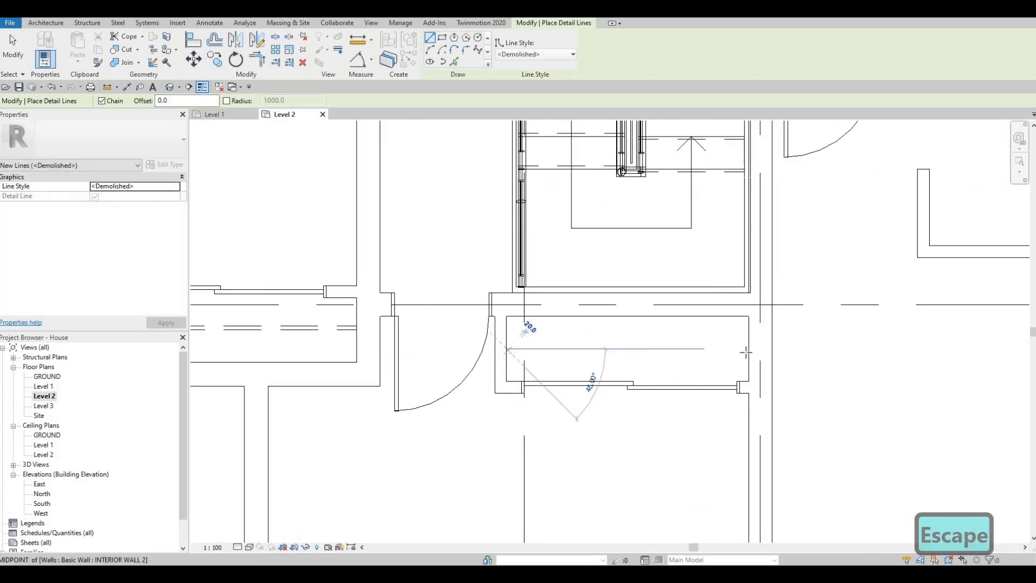
pyautogui.click(748, 357)
pyautogui.press('Escape')
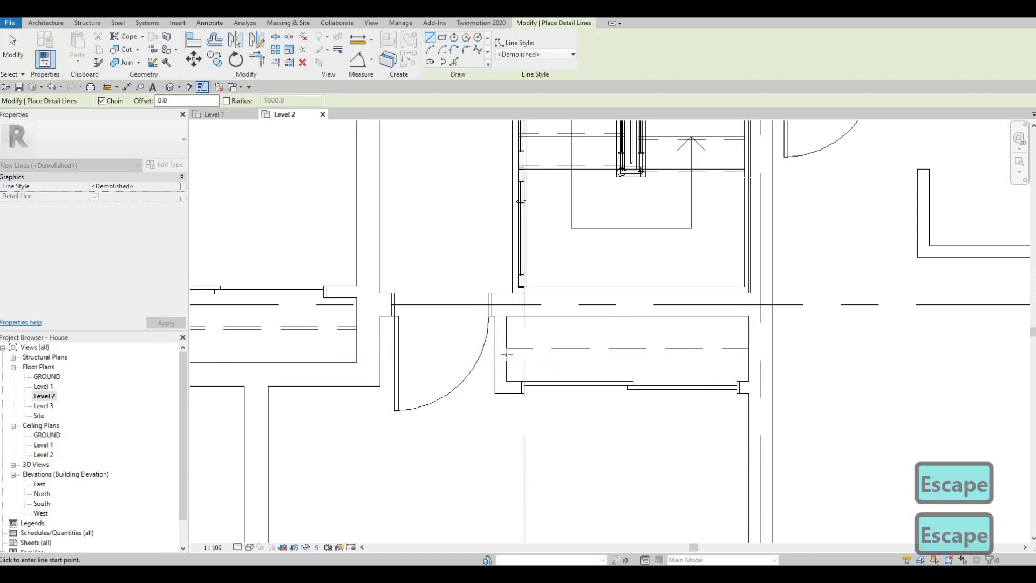
pyautogui.click(750, 352)
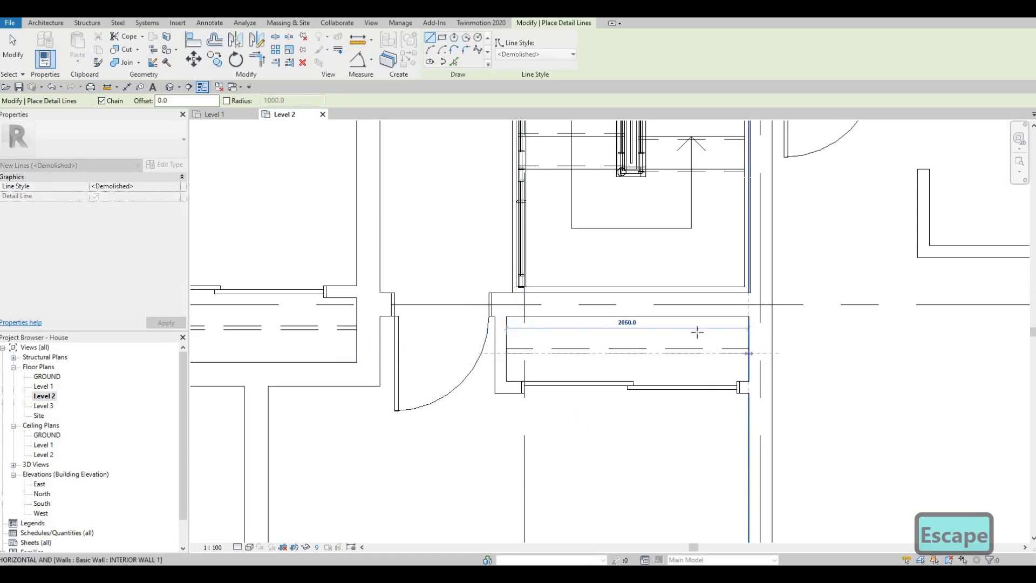
pyautogui.press('Escape')
# Draw two closely spaced horizontal <Demolished> detail lines from wall to wall inside the northeastern recess.
pyautogui.scroll(-3, 699, 327)
pyautogui.scroll(-1, 733, 243)
pyautogui.moveTo(734, 243); pyautogui.dragTo(612, 273, button='middle')
pyautogui.scroll(-1, 614, 264)
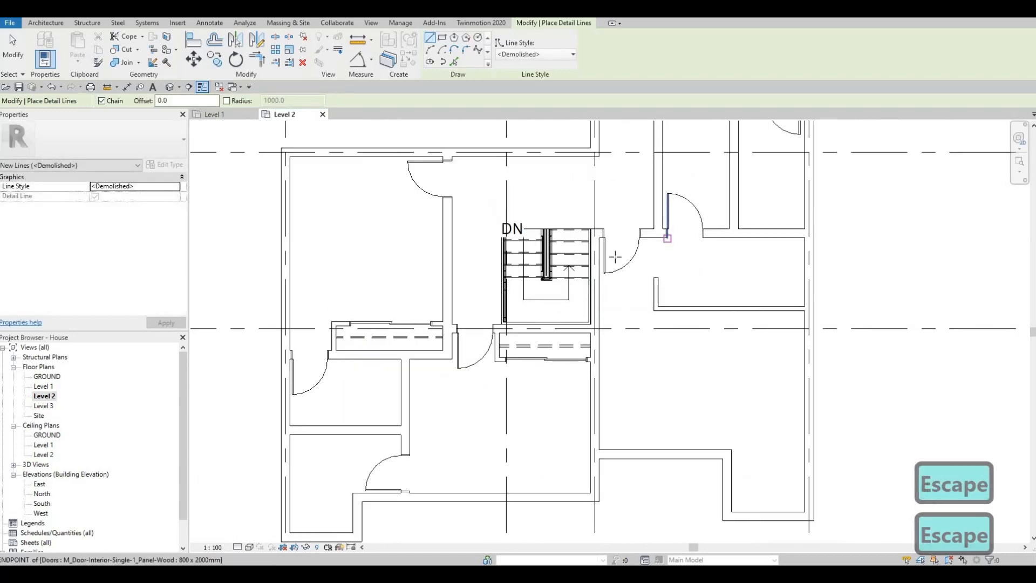
pyautogui.moveTo(687, 360); pyautogui.dragTo(608, 415, button='middle')
pyautogui.moveTo(619, 132); pyautogui.dragTo(569, 312, button='middle')
pyautogui.scroll(6, 537, 311)
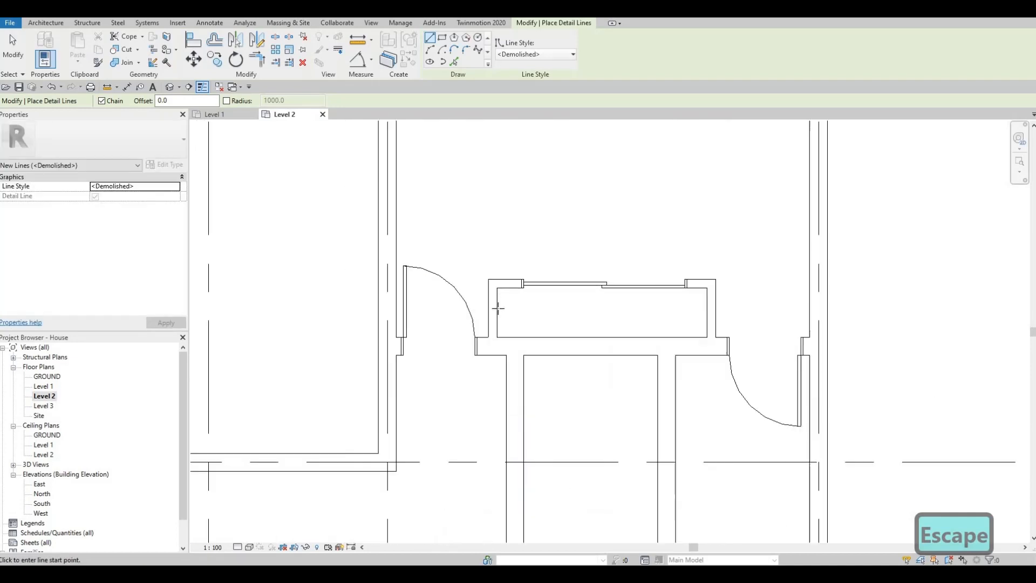
pyautogui.click(735, 308)
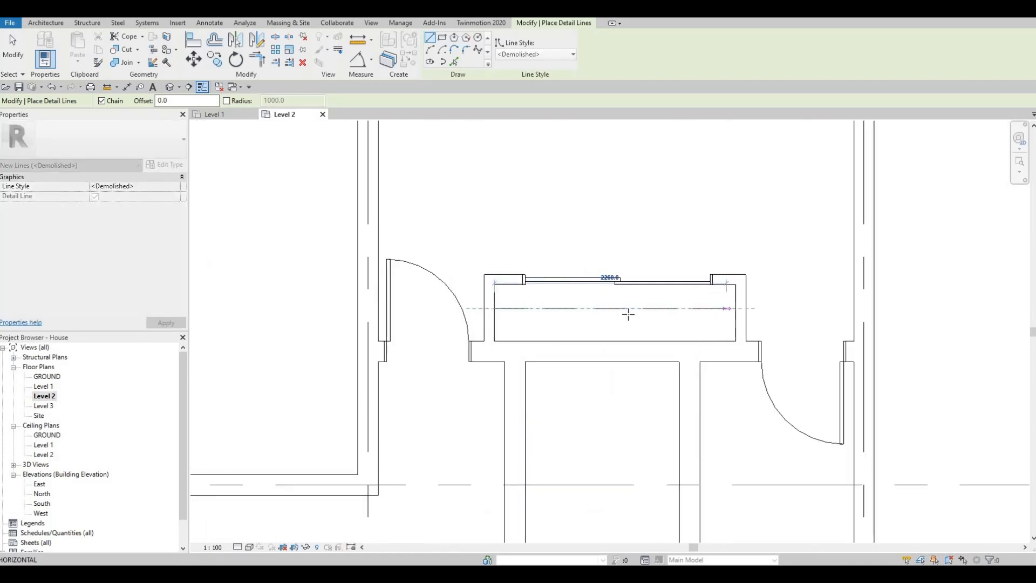
pyautogui.click(494, 308)
pyautogui.press('Escape')
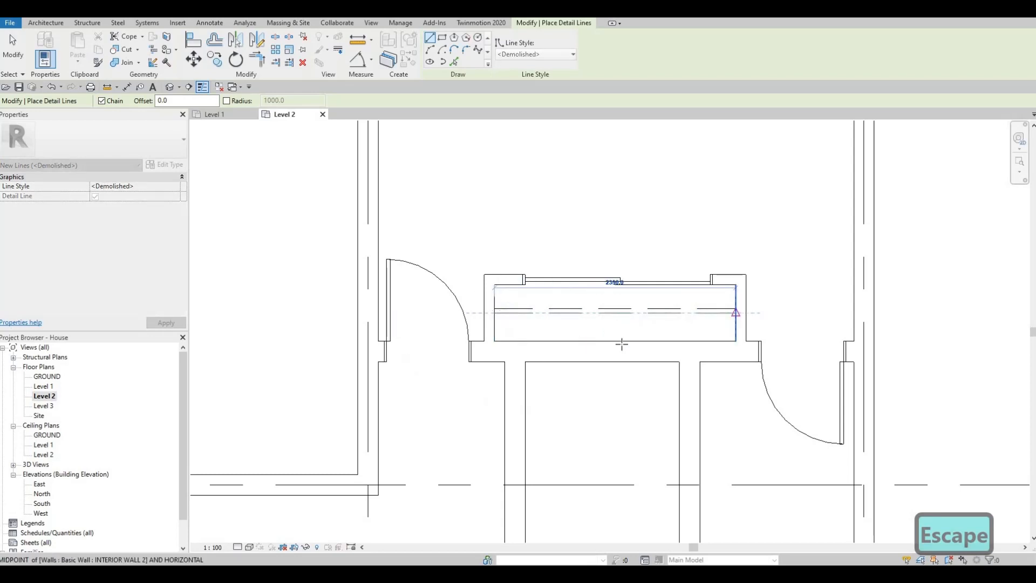
pyautogui.press('Escape')
# Draw an L-shaped <Demolished> detail line in the room east of the stairwell, running east from the stub wall and about 1040 mm north to the wall.
pyautogui.scroll(-1, 600, 307)
pyautogui.moveTo(580, 321); pyautogui.dragTo(599, 280, button='middle')
pyautogui.scroll(-1, 598, 292)
pyautogui.moveTo(574, 486); pyautogui.dragTo(541, 379, button='middle')
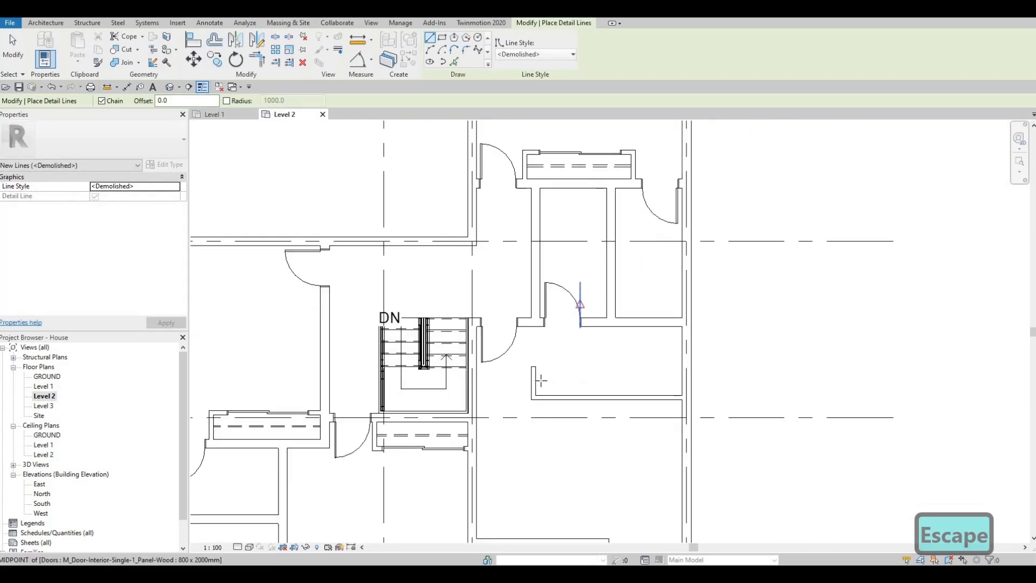
pyautogui.scroll(1, 561, 372)
pyautogui.scroll(1, 495, 377)
pyautogui.click(491, 426)
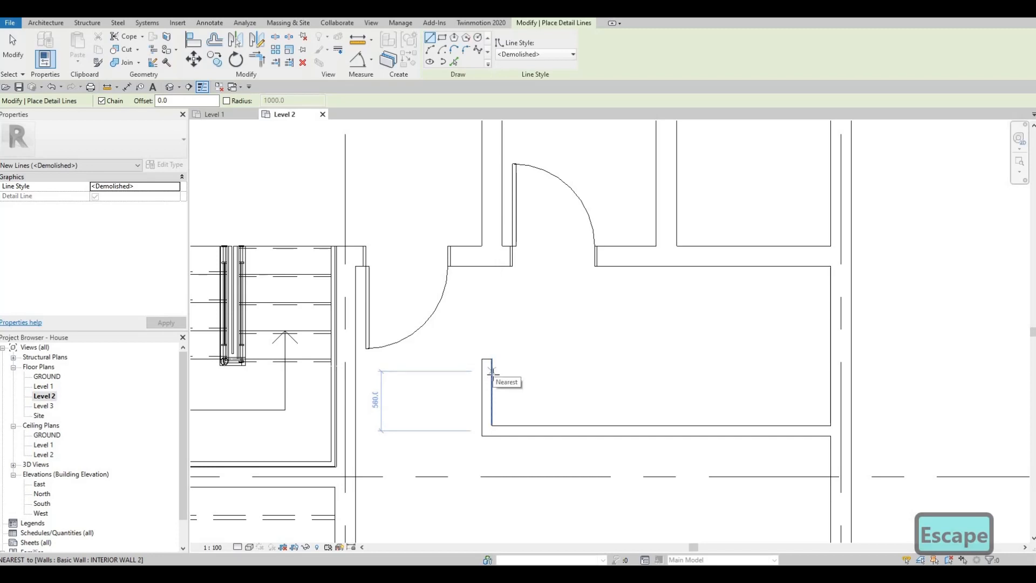
pyautogui.click(524, 374)
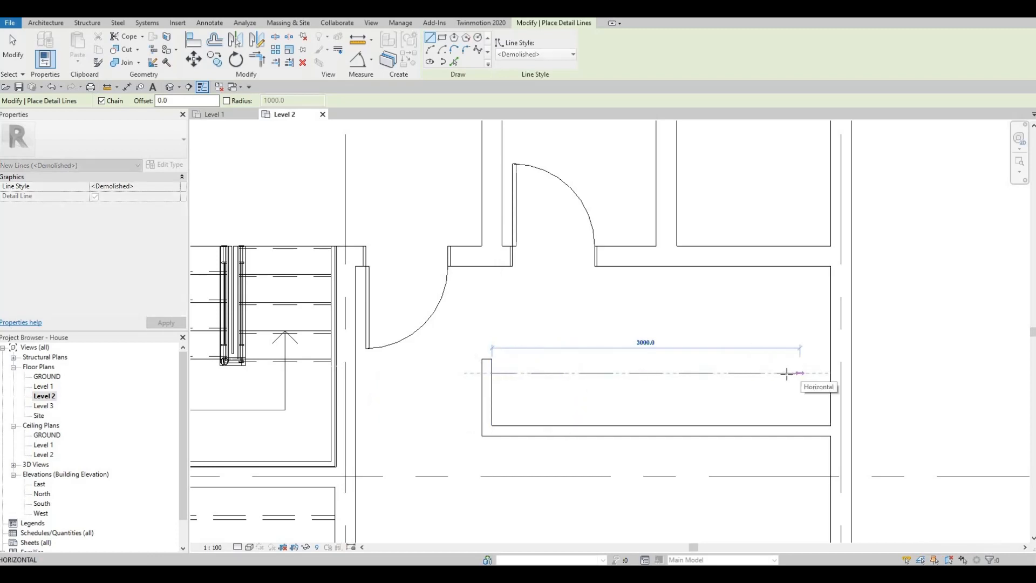
pyautogui.click(786, 373)
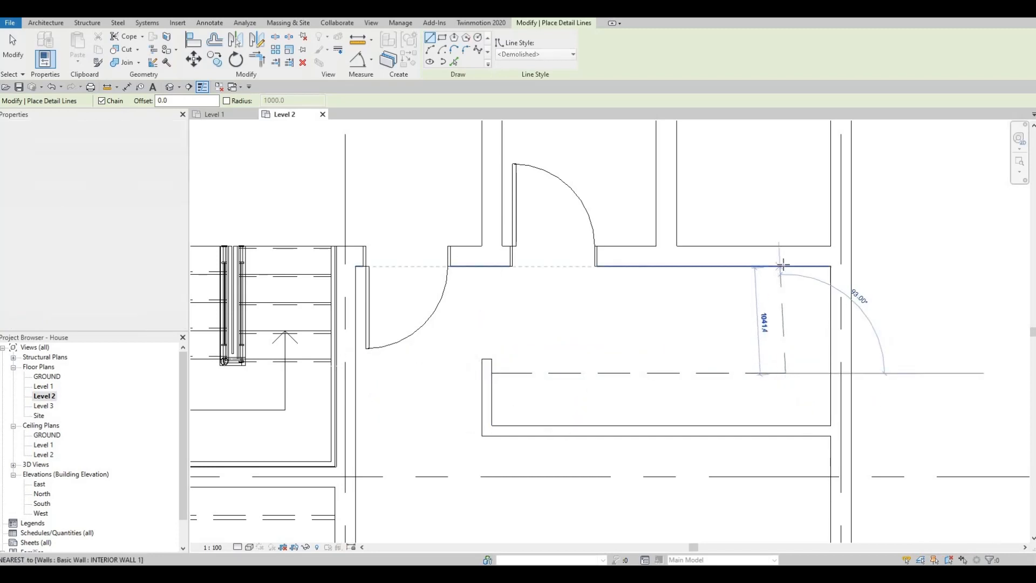
pyautogui.click(785, 266)
pyautogui.press('Escape')
pyautogui.press('Escape')
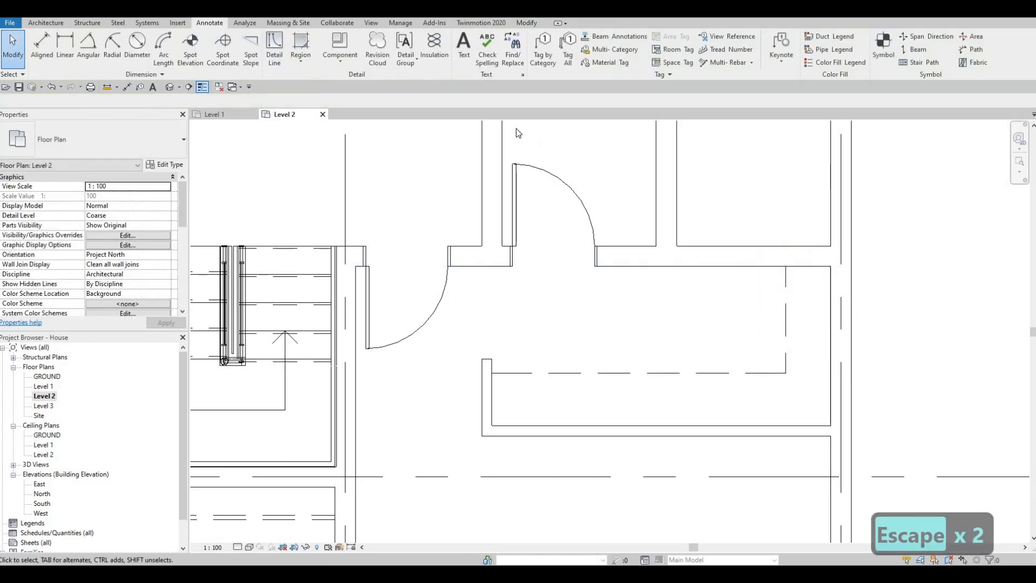
# Draw a parallel L-shaped detail line in the Thin Lines style just inside the dashed one, about 60 mm north of its horizontal leg.
pyautogui.click(274, 51)
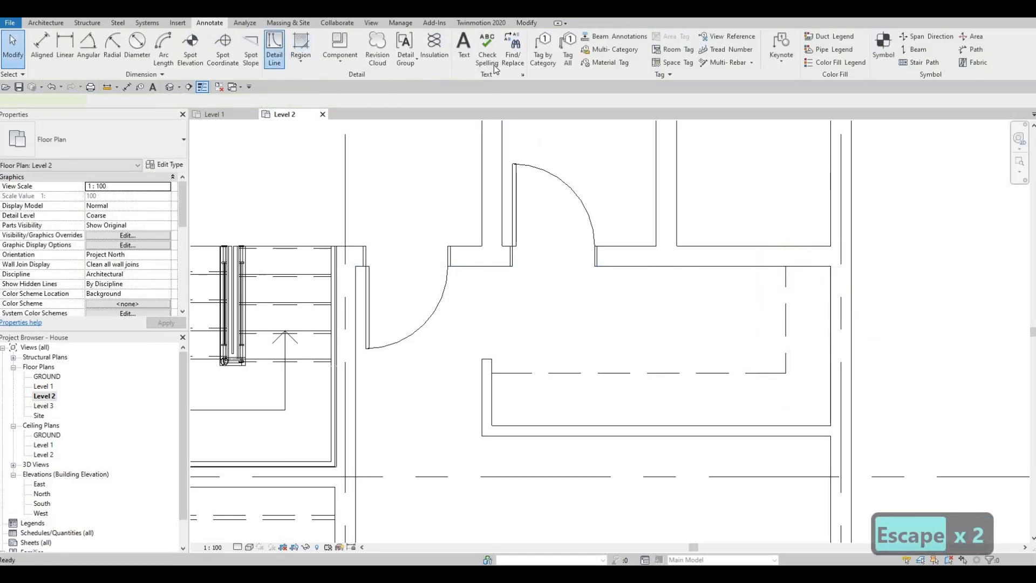
pyautogui.click(515, 54)
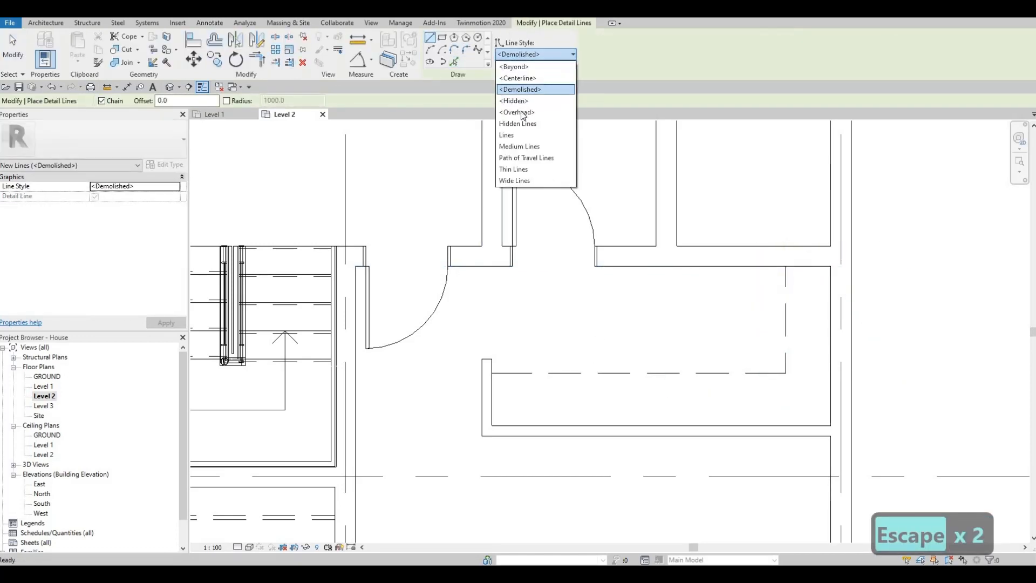
pyautogui.click(509, 171)
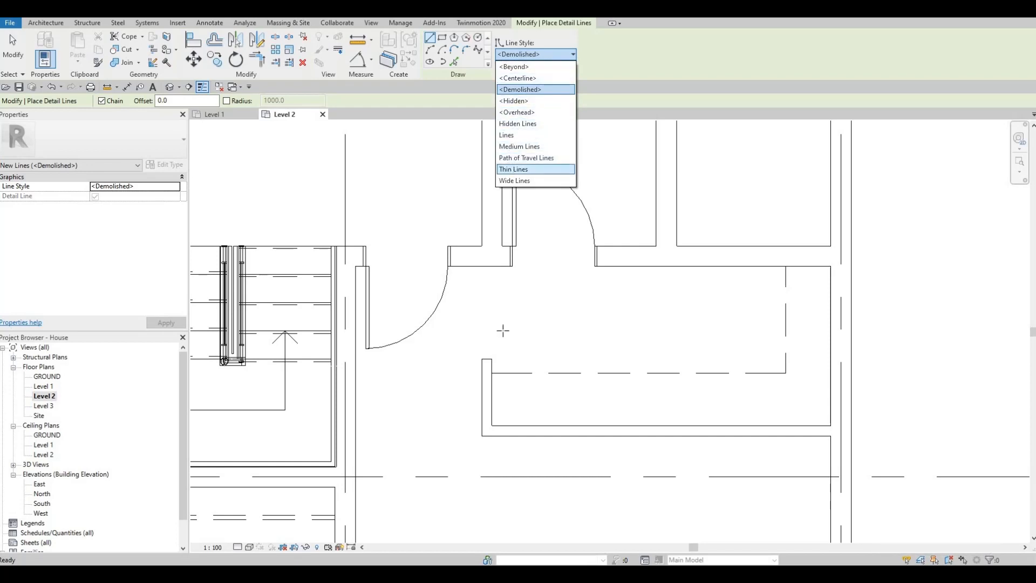
pyautogui.scroll(2, 484, 367)
pyautogui.scroll(2, 484, 366)
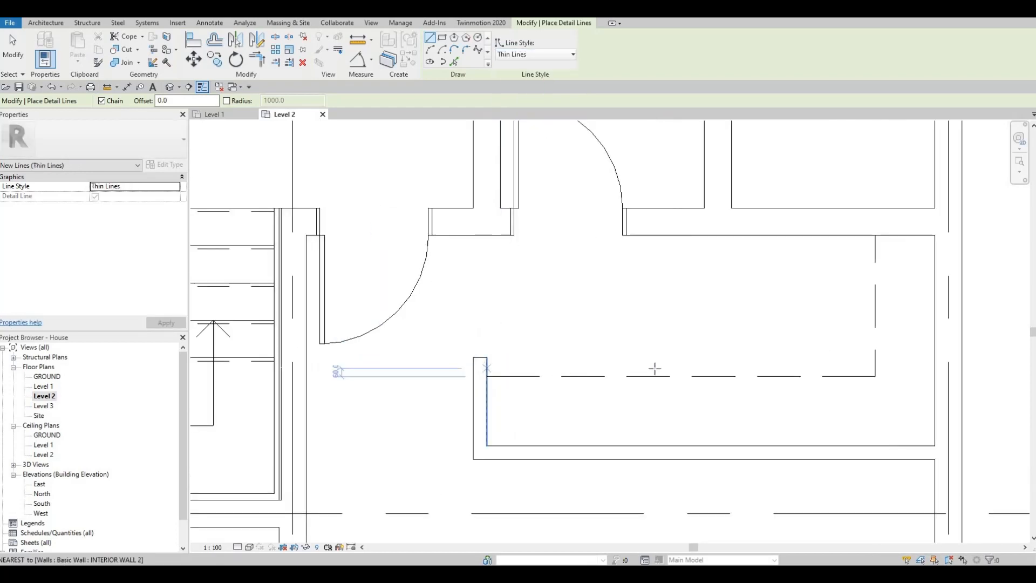
pyautogui.click(486, 368)
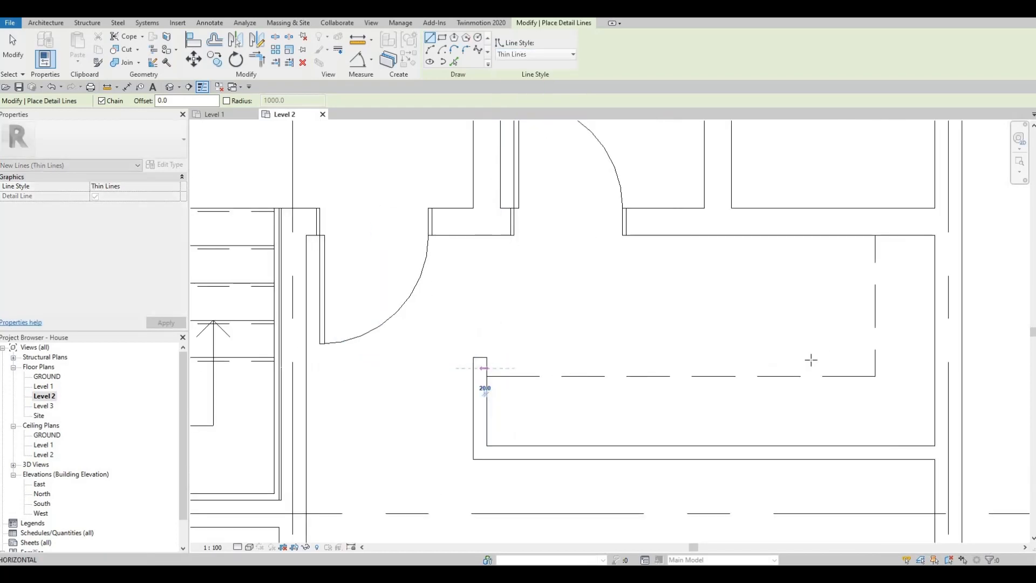
pyautogui.click(870, 368)
pyautogui.click(870, 235)
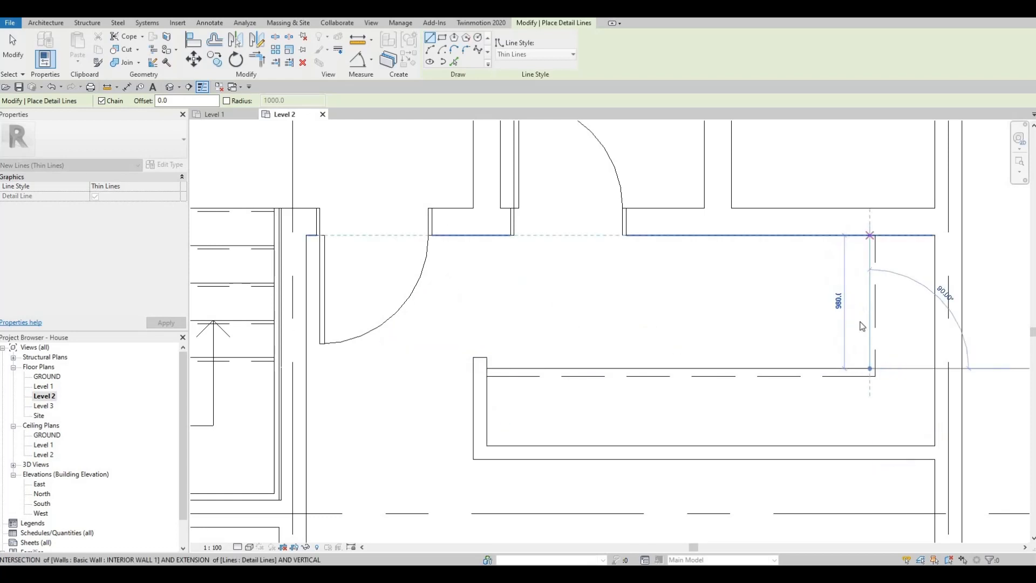
pyautogui.press('Escape')
# Nudge the vertical legs of both L-shaped detail lines together two increments west.
pyautogui.press('Escape')
pyautogui.moveTo(889, 318); pyautogui.dragTo(825, 306, button='middle')
pyautogui.press('Escape')
pyautogui.moveTo(839, 310); pyautogui.dragTo(765, 279)
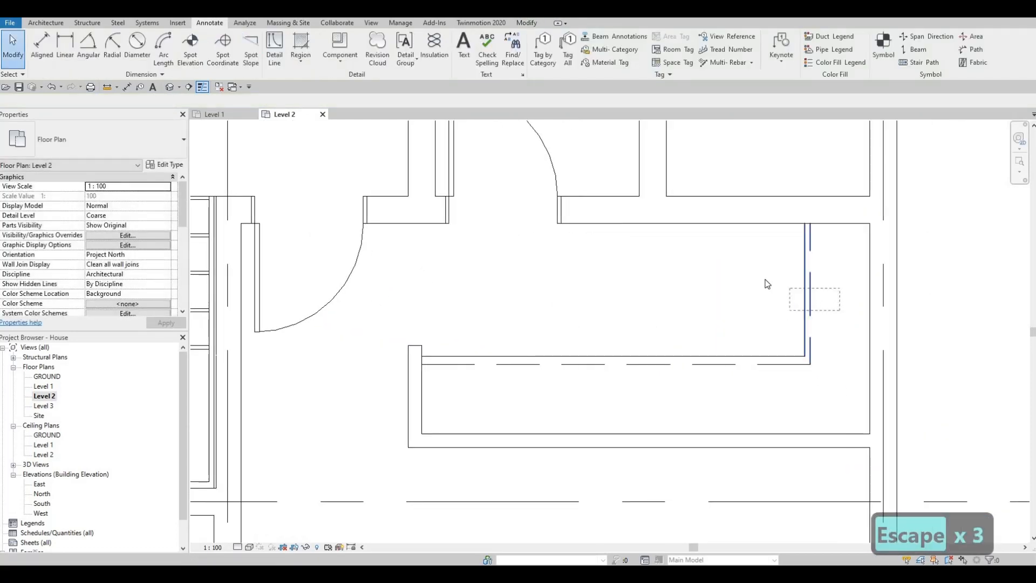
pyautogui.press('Left')
pyautogui.press('Left')
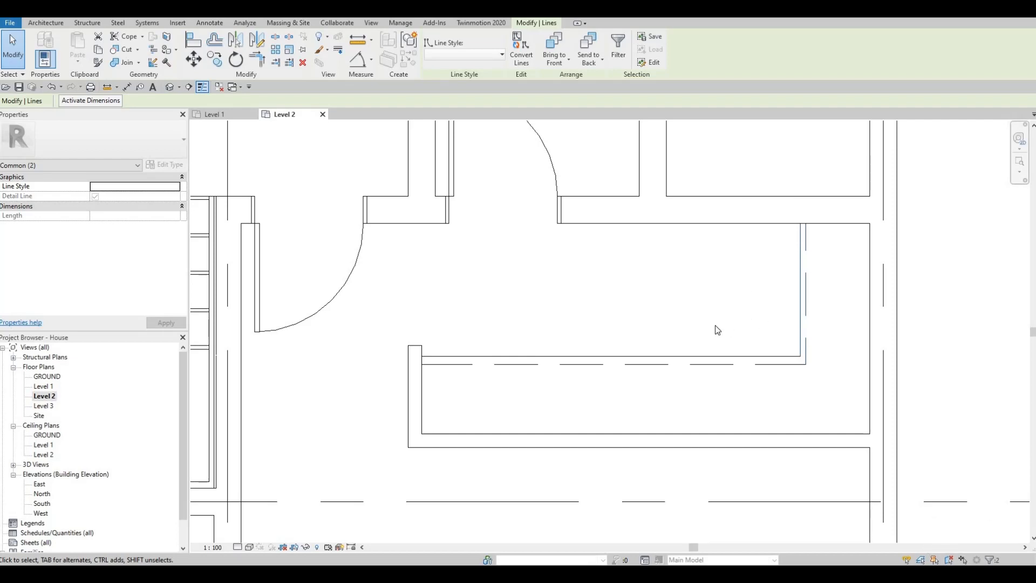
pyautogui.scroll(-3, 715, 327)
pyautogui.moveTo(702, 333); pyautogui.dragTo(761, 294, button='middle')
pyautogui.press('Escape')
# Nudge only the dashed vertical leg of the L-shaped detail lines about 15 mm east, away from the thin line.
pyautogui.scroll(-2, 632, 314)
pyautogui.moveTo(628, 313); pyautogui.dragTo(659, 308, button='middle')
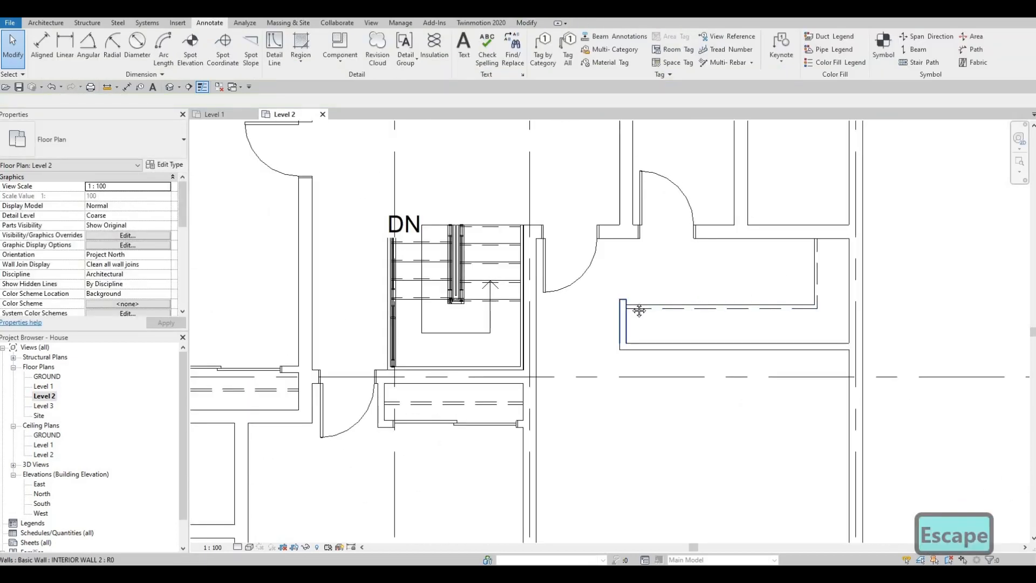
pyautogui.scroll(3, 640, 308)
pyautogui.moveTo(789, 304); pyautogui.dragTo(694, 304, button='middle')
pyautogui.scroll(-2, 694, 304)
pyautogui.moveTo(765, 259); pyautogui.dragTo(759, 267, button='middle')
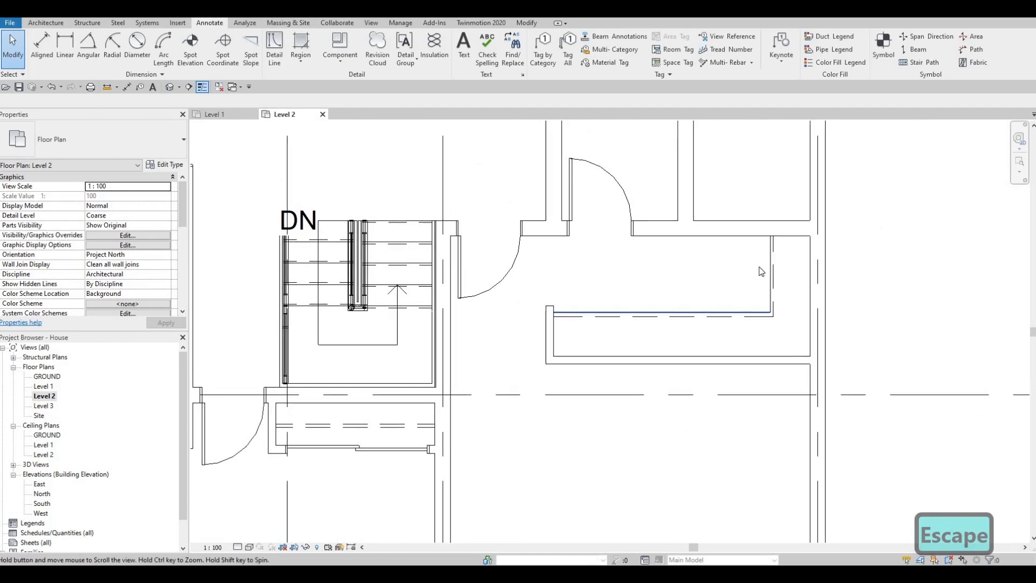
pyautogui.scroll(2, 761, 272)
pyautogui.press('Escape')
pyautogui.click(753, 261)
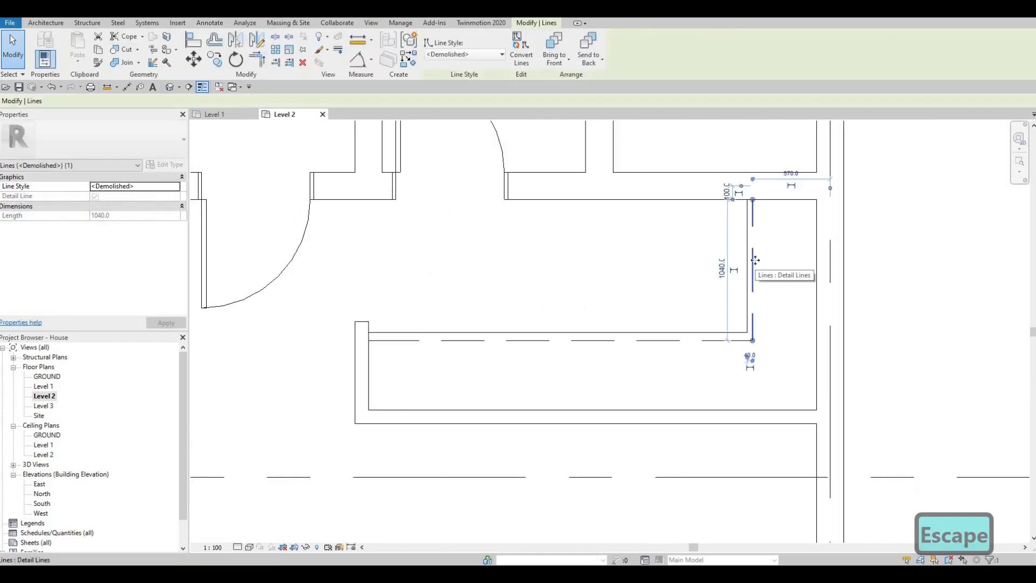
pyautogui.press('Right')
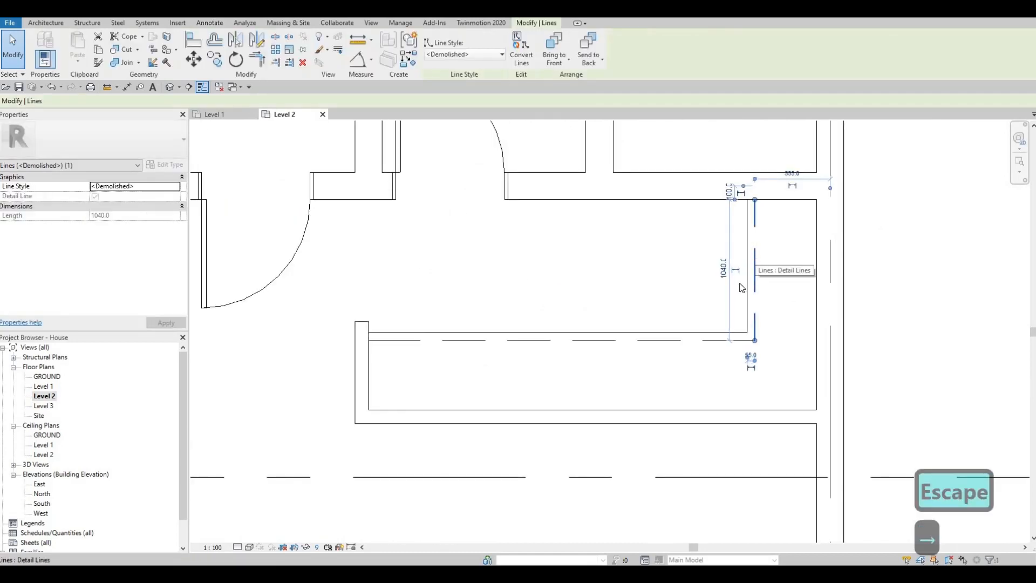
pyautogui.press('Escape')
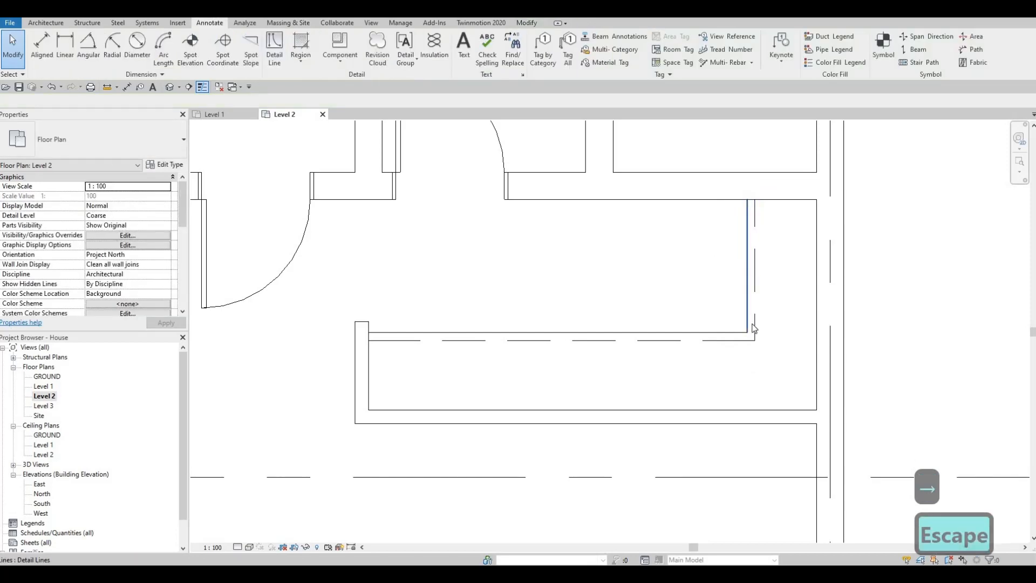
# Examine the whole Level 2 floor plan with its doors, recesses and detail lines.
pyautogui.moveTo(695, 320); pyautogui.dragTo(674, 328, button='middle')
pyautogui.scroll(-3, 711, 302)
pyautogui.scroll(-2, 741, 284)
pyautogui.scroll(-3, 711, 273)
pyautogui.scroll(-1, 704, 329)
pyautogui.press('Escape')
pyautogui.scroll(-1, 677, 326)
pyautogui.moveTo(743, 235); pyautogui.dragTo(702, 298, button='middle')
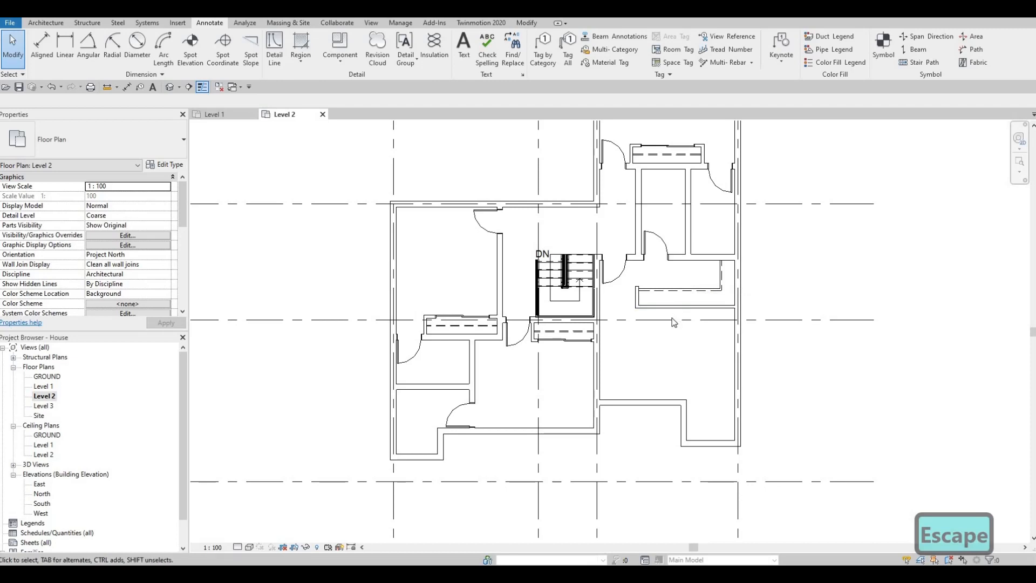
pyautogui.scroll(-4, 674, 322)
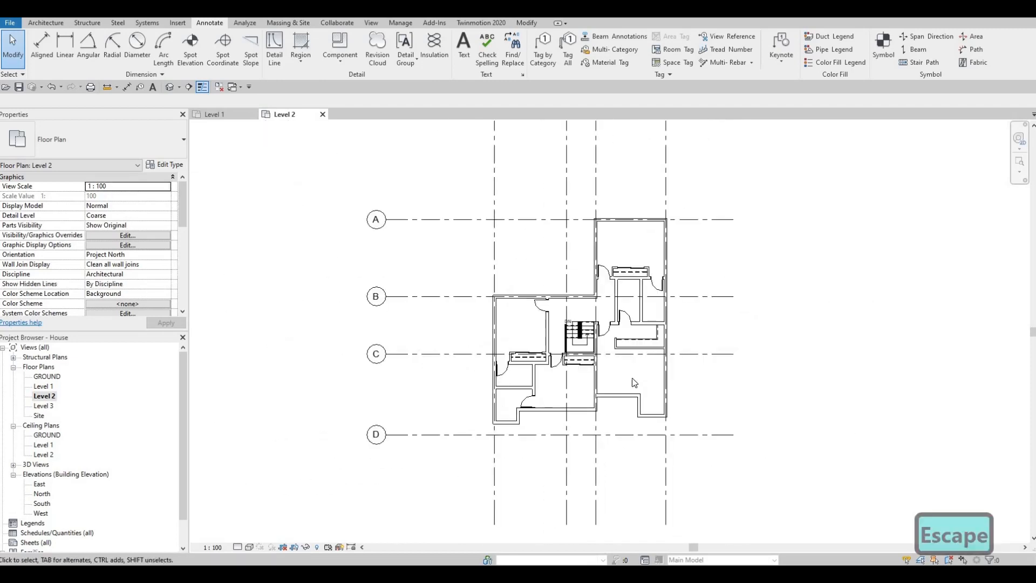
pyautogui.scroll(-3, 659, 389)
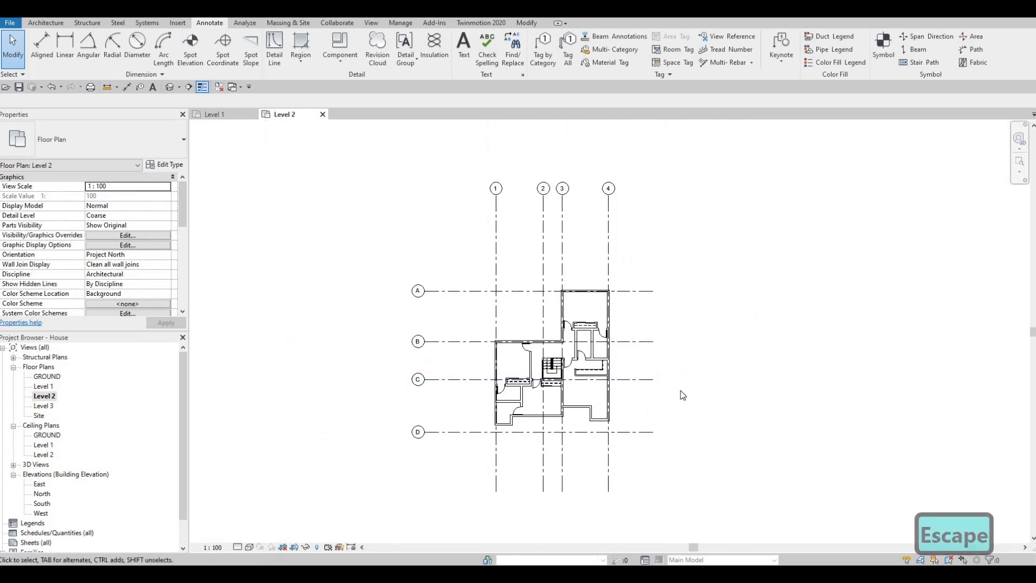